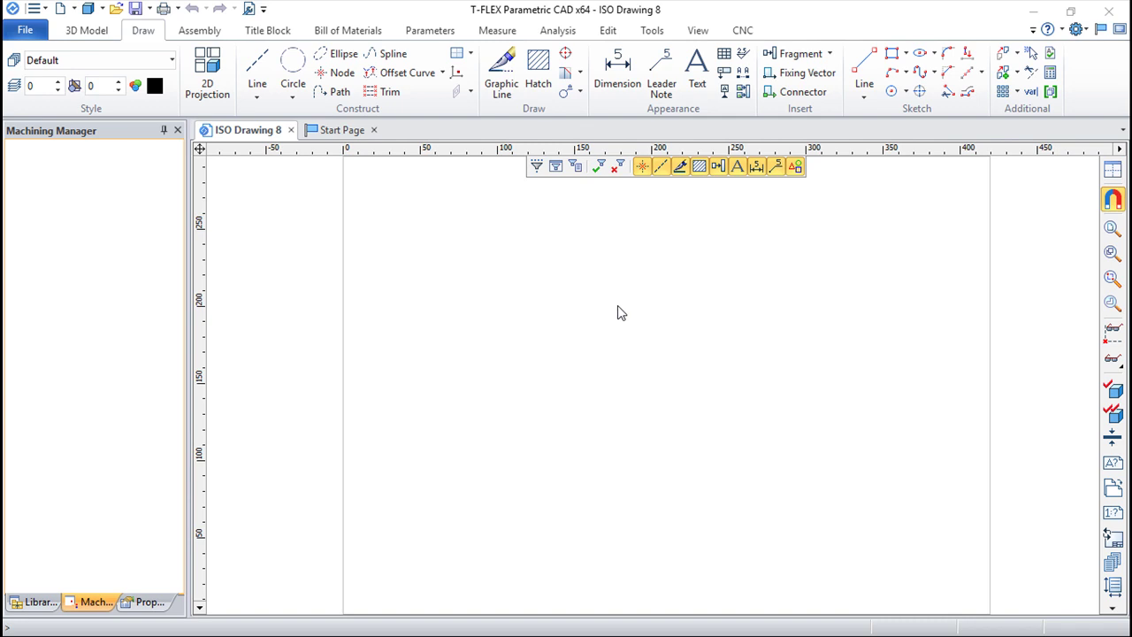
- Construct a horizontal and a vertical line crossing at a node near the centre of the drawing sheet
click(257, 70)
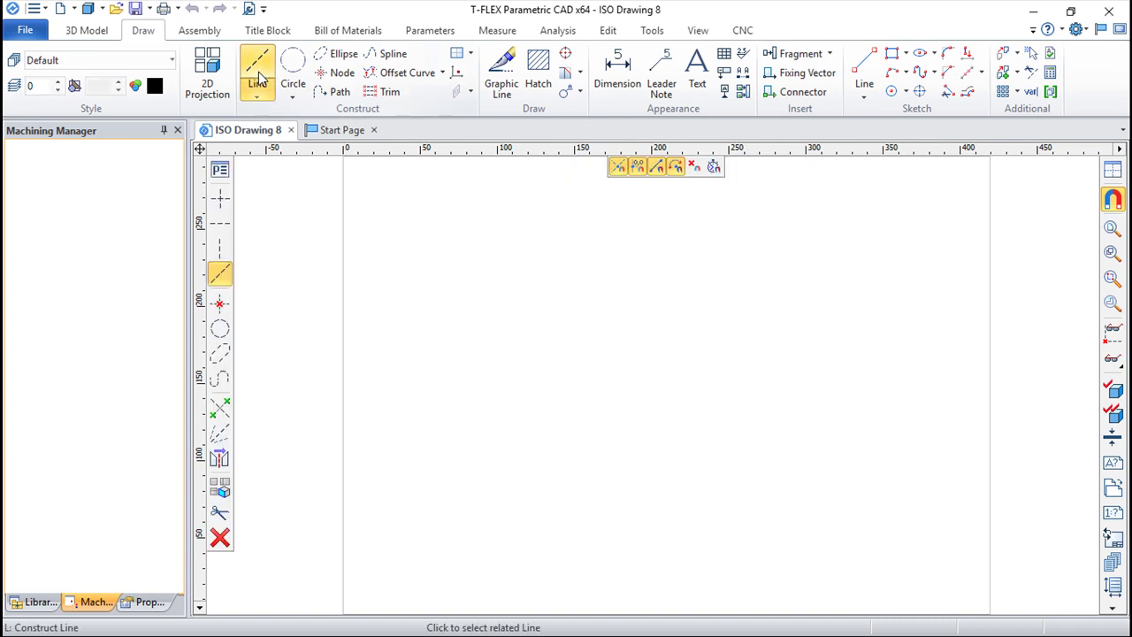
click(221, 201)
click(670, 385)
right_click(708, 424)
- Construct two vertical lines parallel to the central vertical line, one on each side at a distance of 50
click(671, 429)
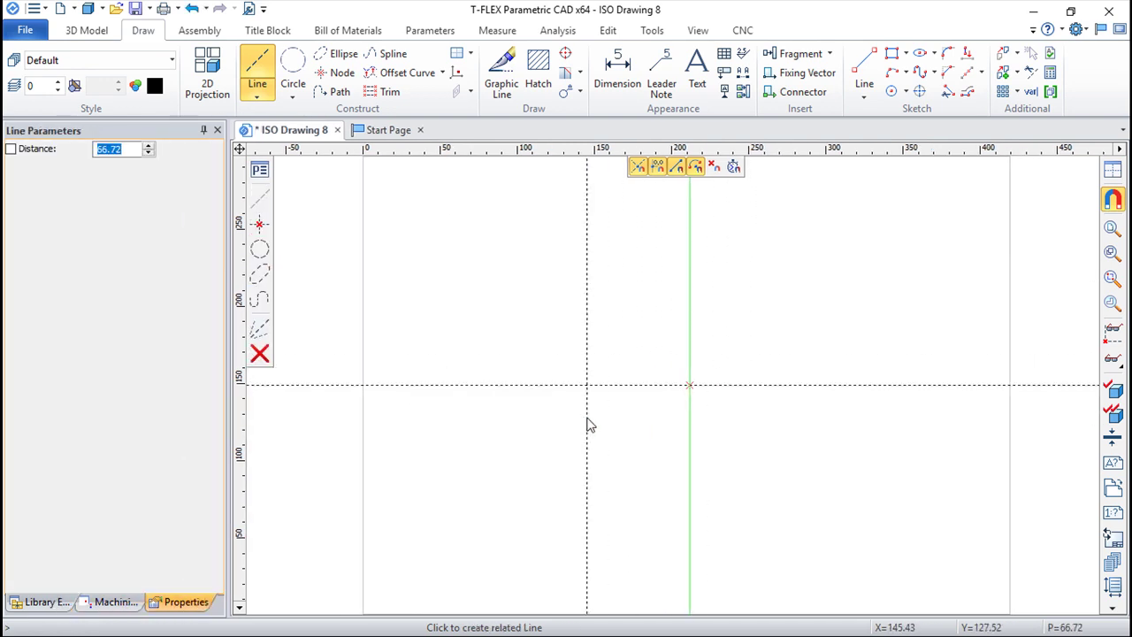
text(50)
key(Return)
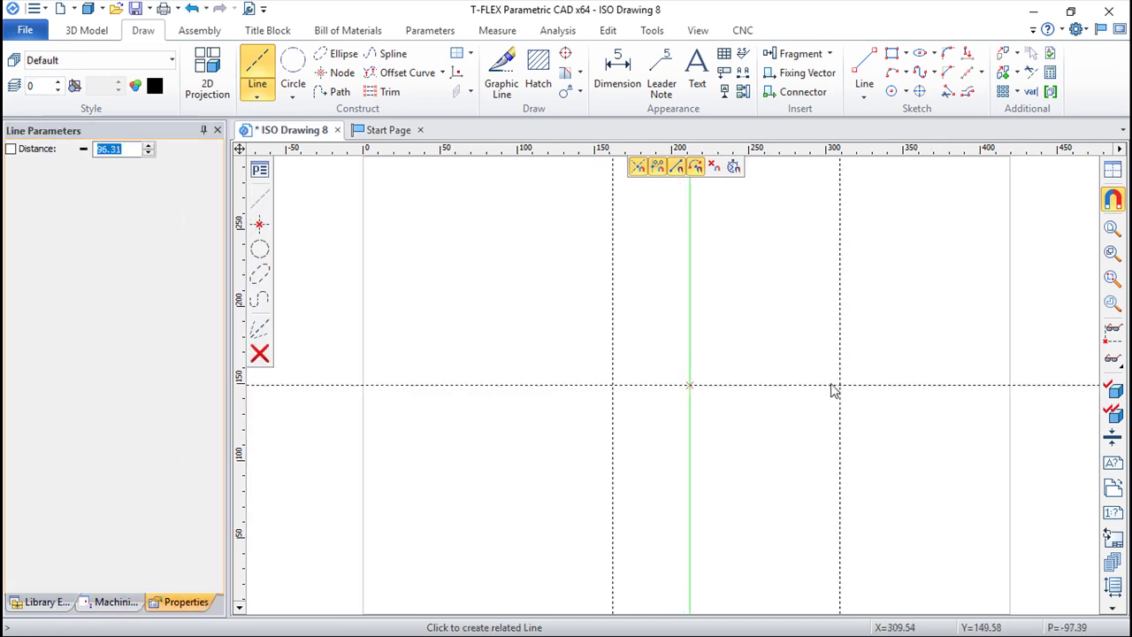
text(50)
key(Return)
right_click(854, 456)
- Construct a straight path along the horizontal line, from its crossing with the left vertical line to its crossing with the right one
scroll(798, 477, up, 3)
scroll(798, 477, up, 1)
mouse_move(757, 381)
middle_down()
mouse_move(915, 524)
mouse_move(922, 503)
middle_up()
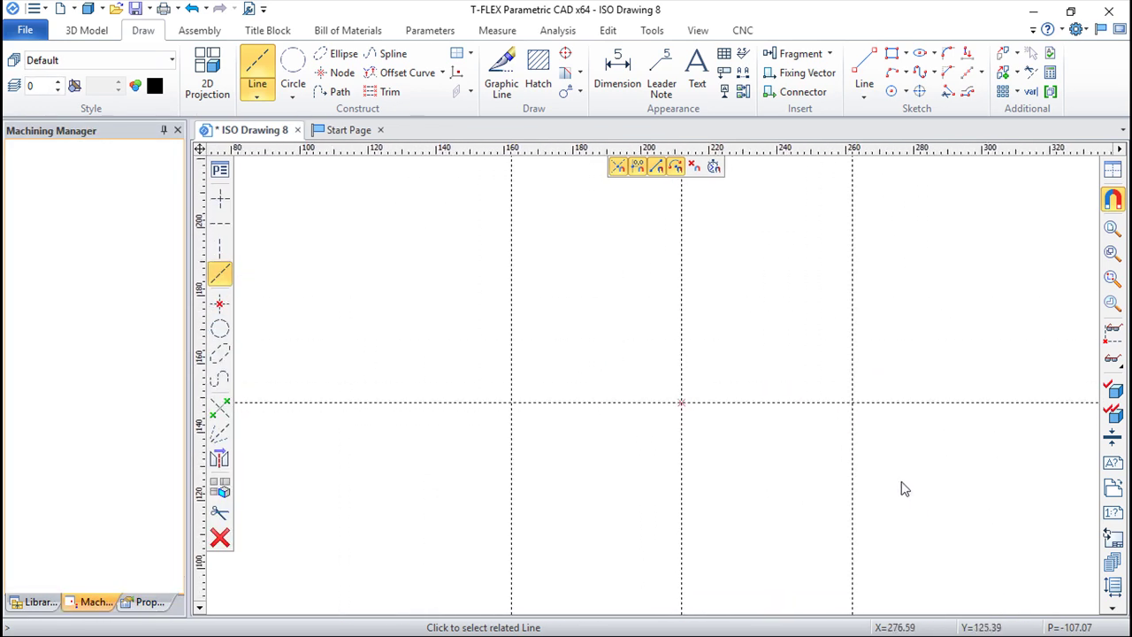
click(336, 91)
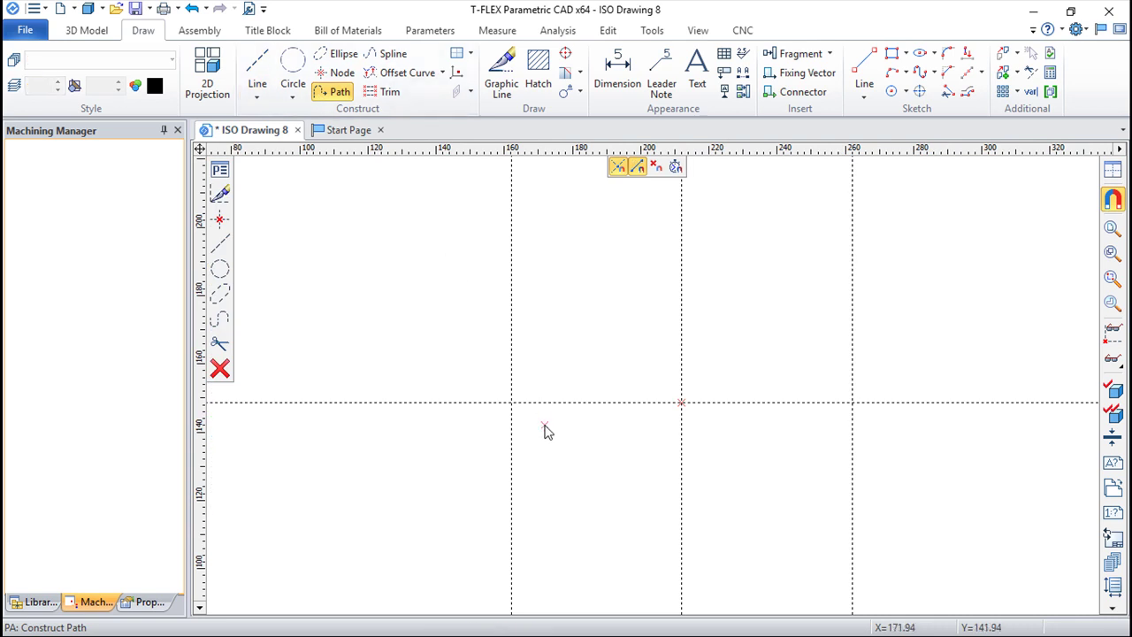
click(511, 403)
click(852, 403)
right_click(908, 439)
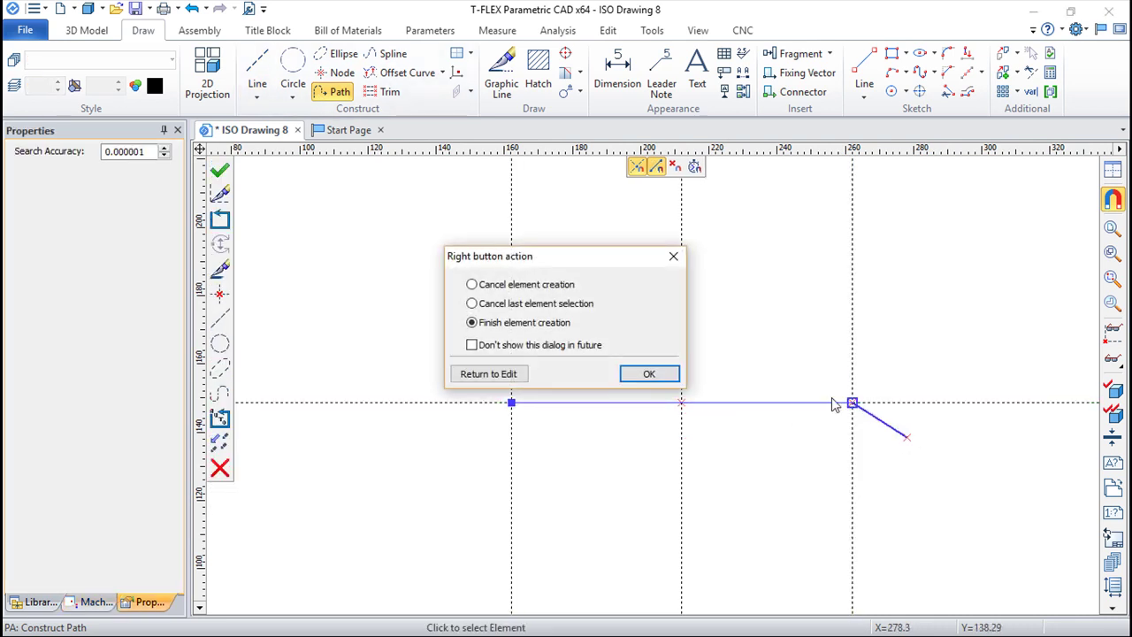
click(649, 374)
key(Escape)
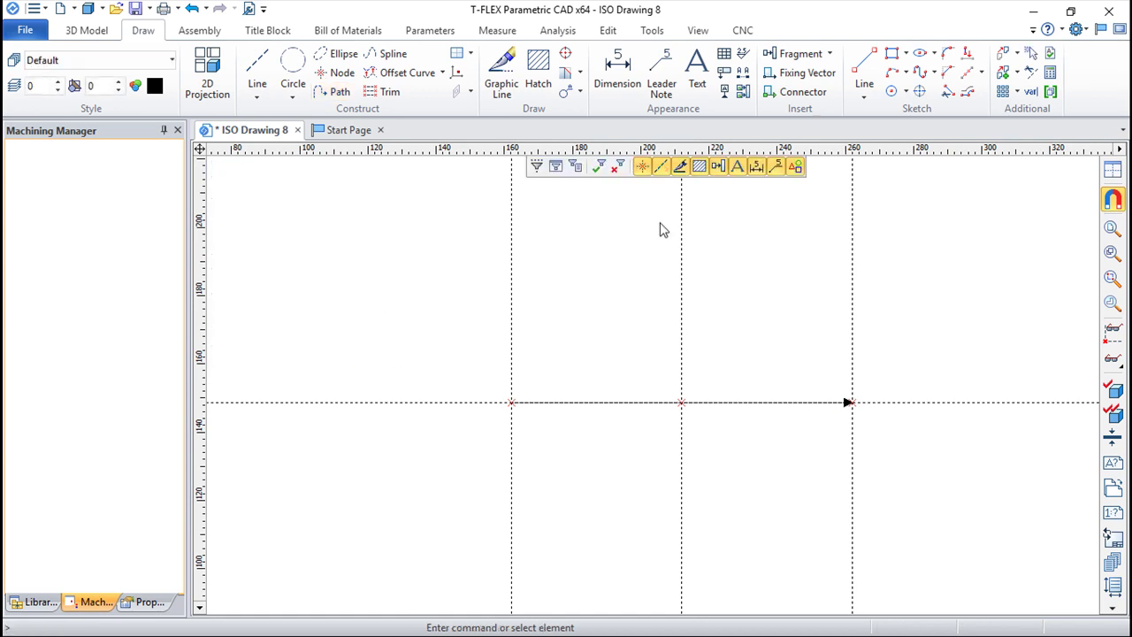
- Create a wire-cut Single Contour Cut toolpath on the horizontal path with tool name 1
middle_drag(731, 281, 648, 280)
click(741, 30)
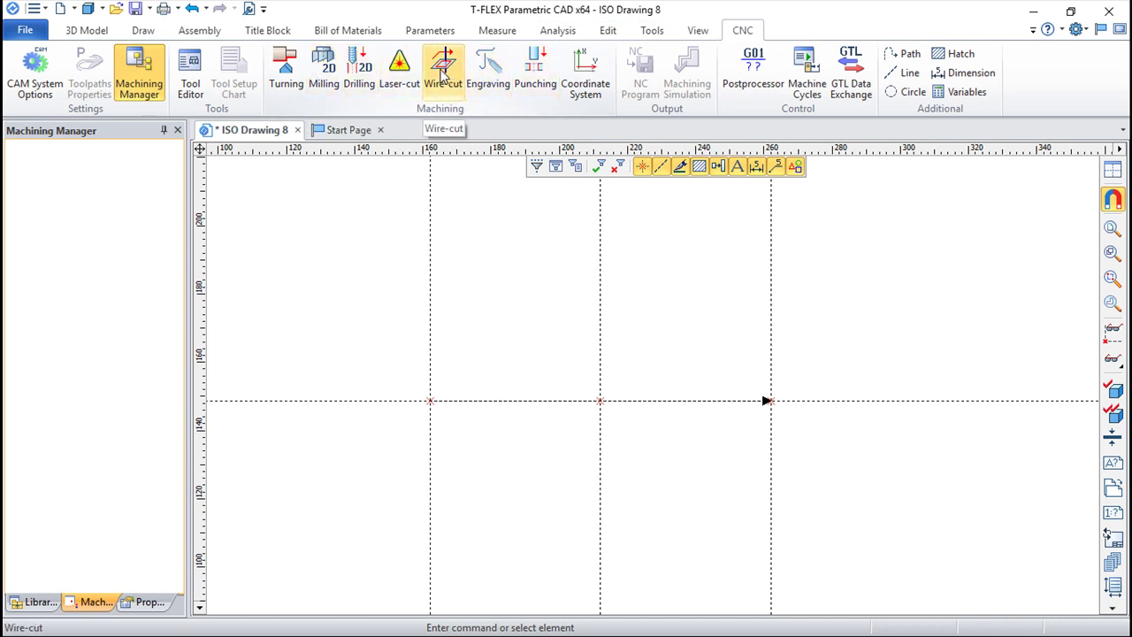
click(443, 74)
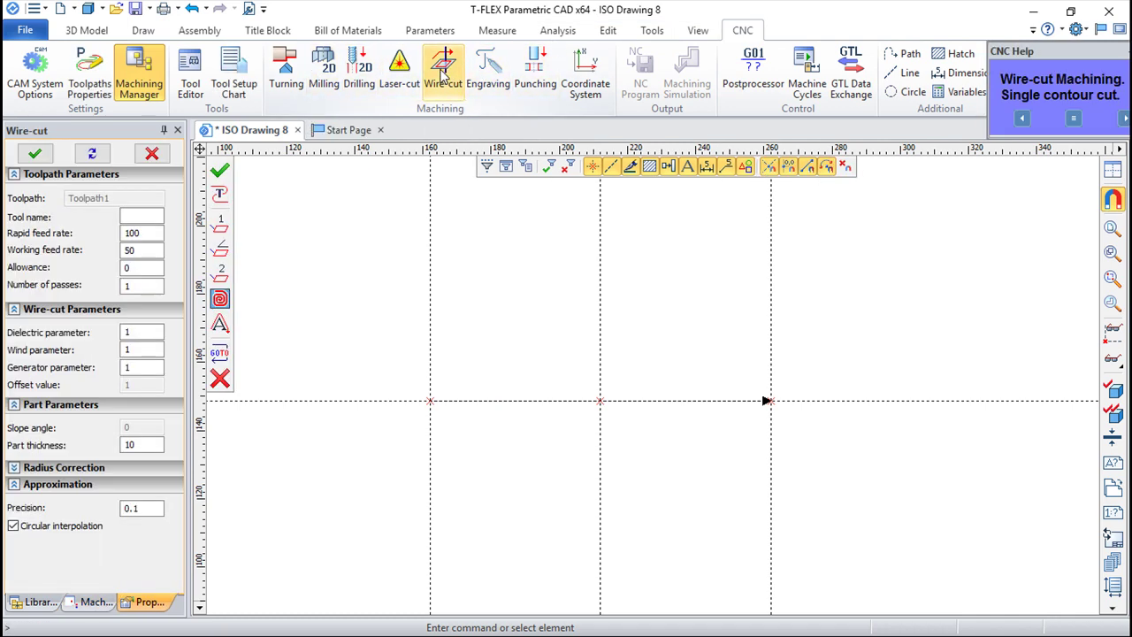
click(220, 225)
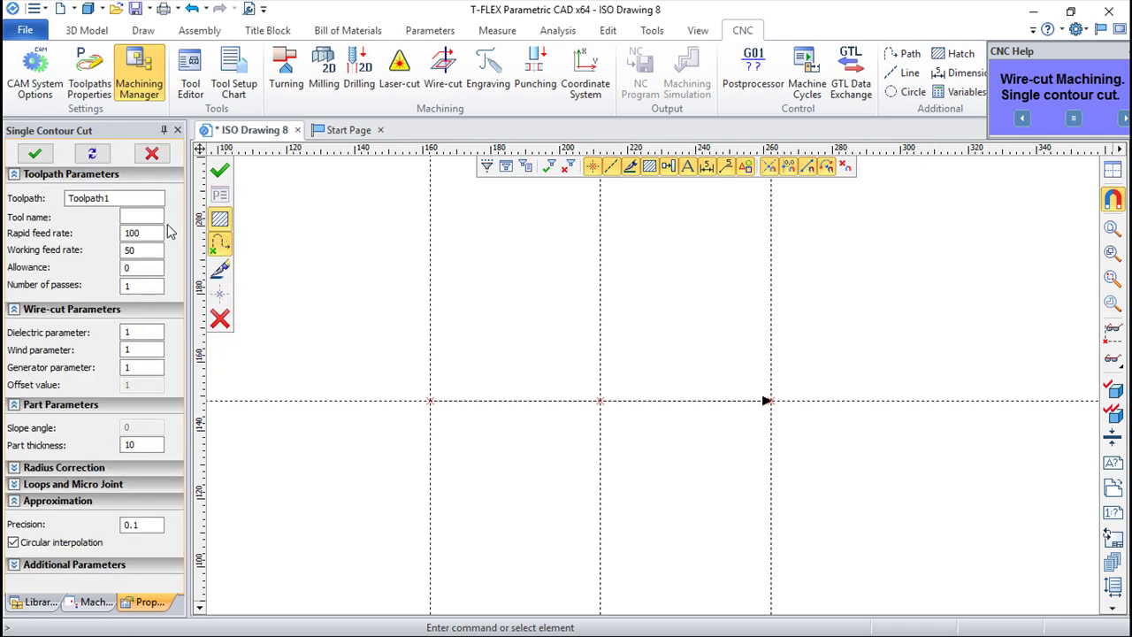
click(142, 217)
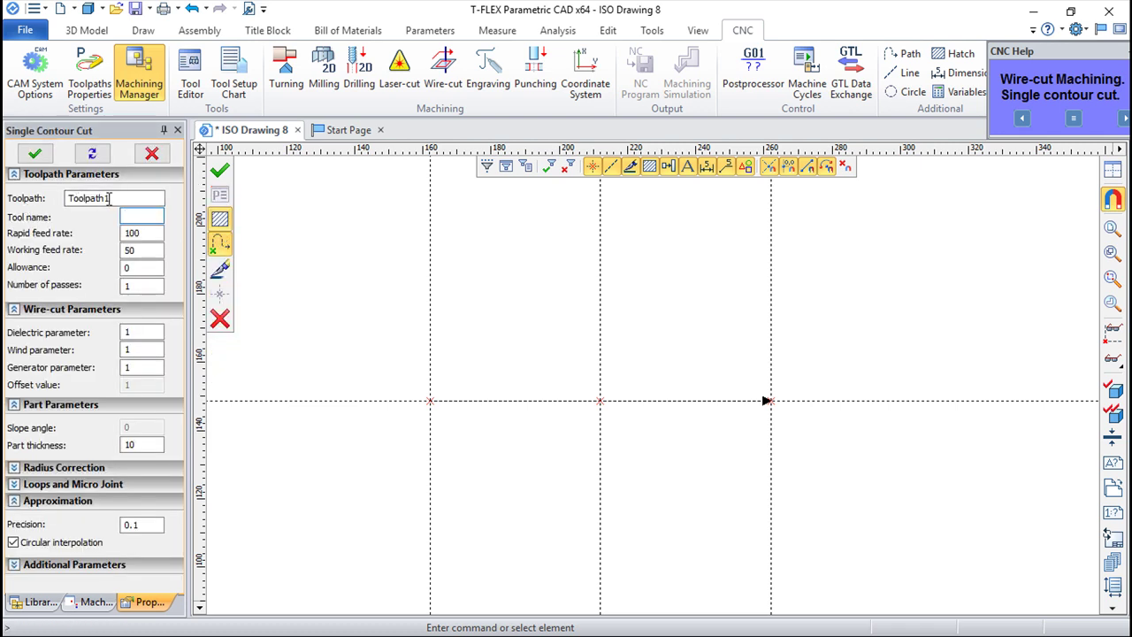
click(137, 218)
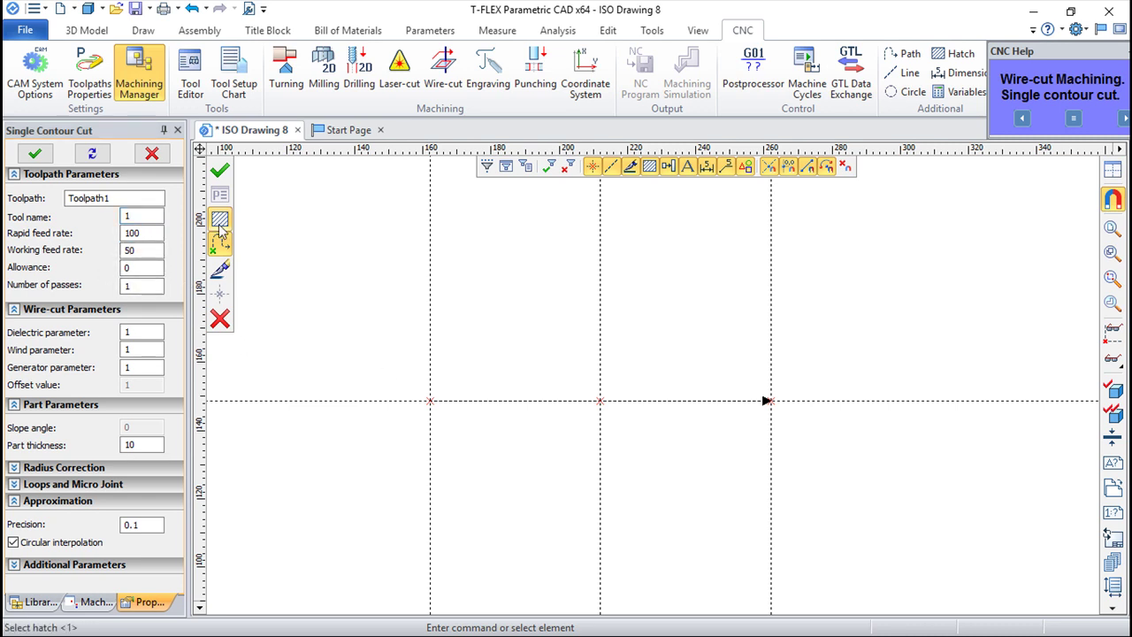
click(462, 406)
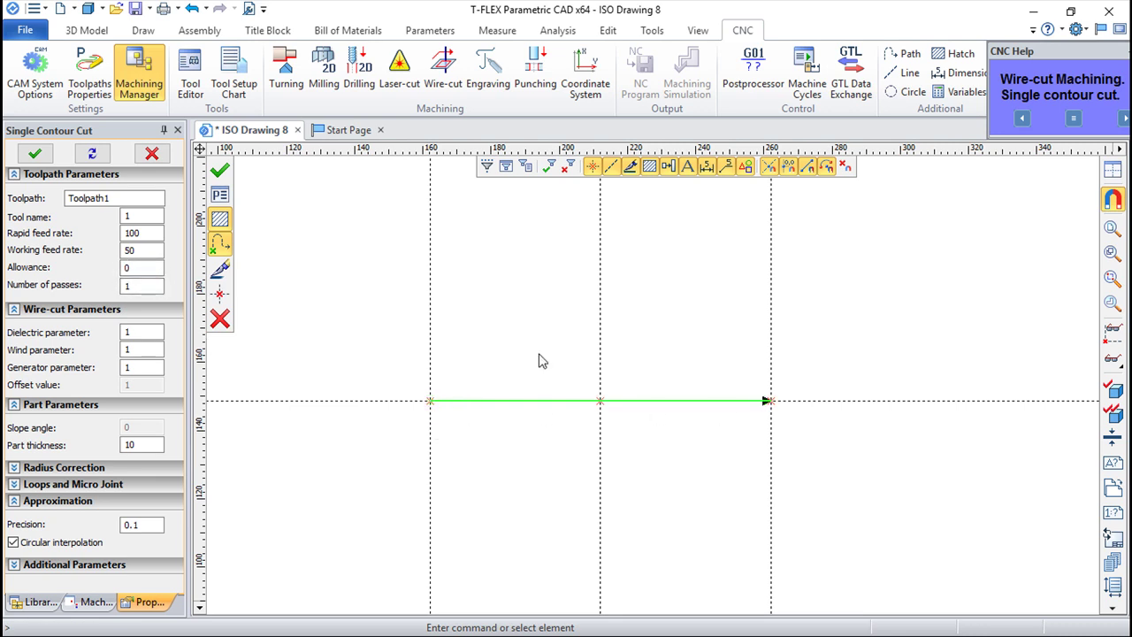
click(221, 170)
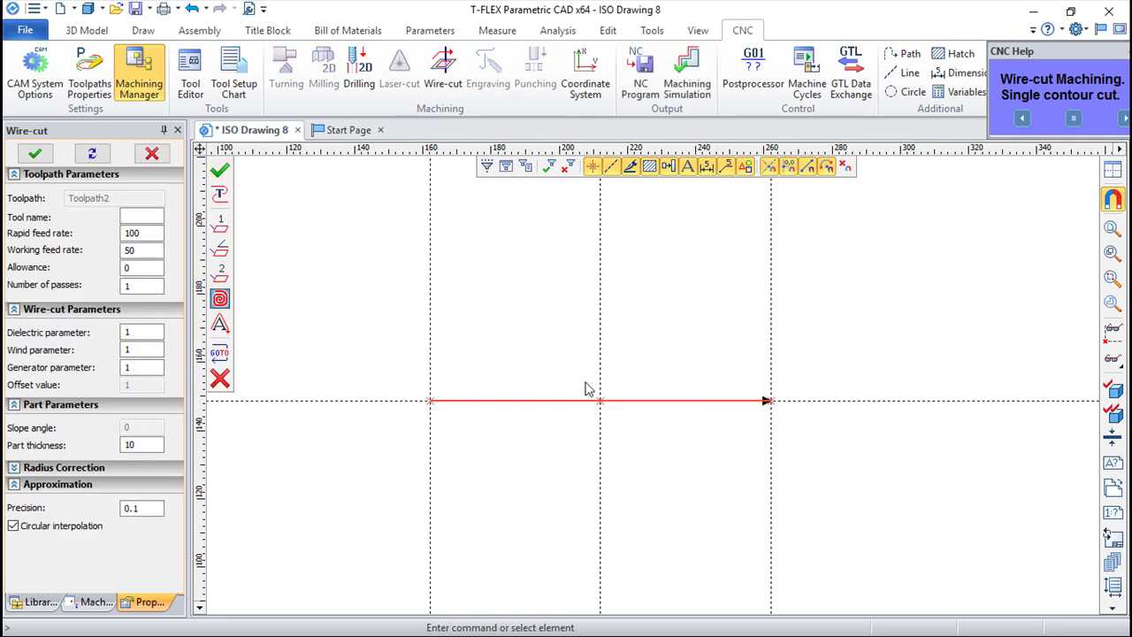
- Run the machining simulation of the single-pass toolpath and exit the simulator
click(687, 78)
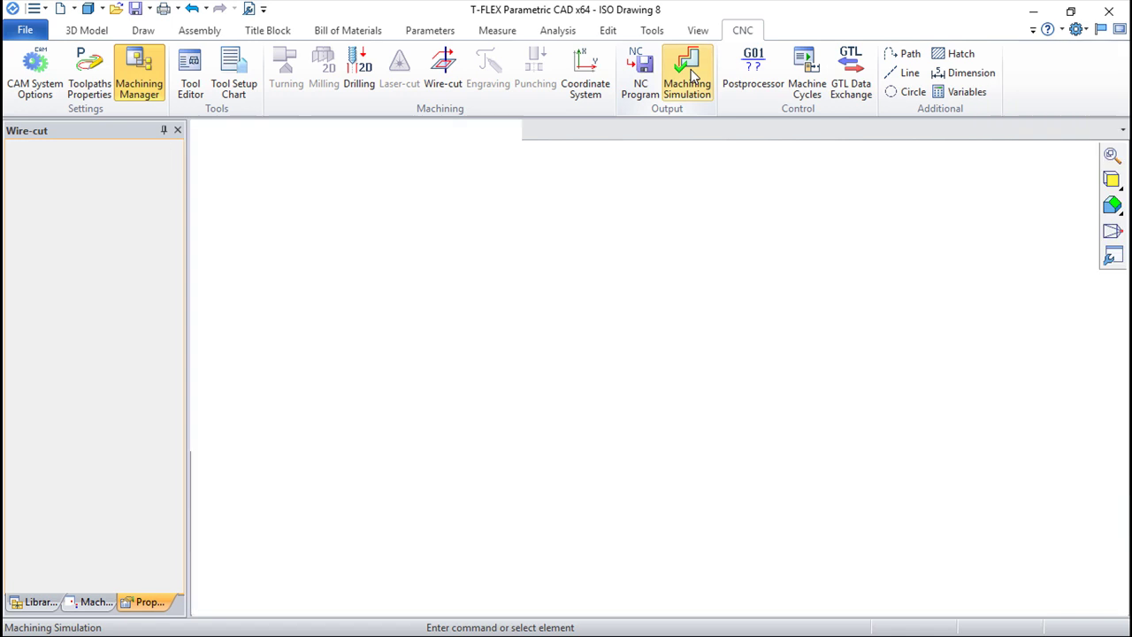
click(123, 69)
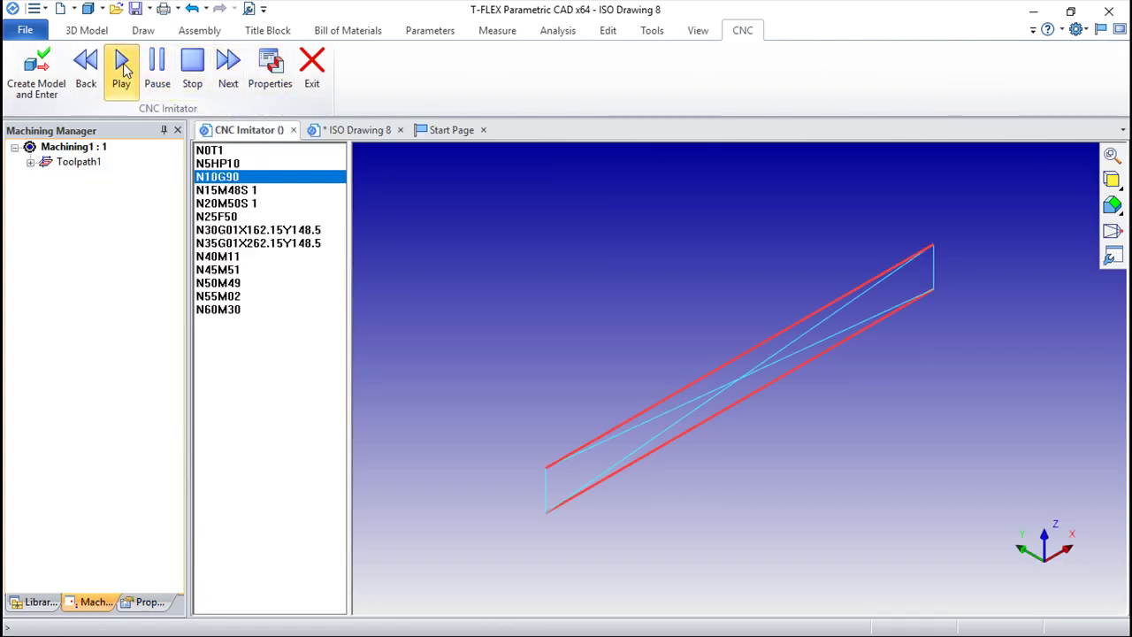
click(322, 73)
- Edit Toolpath1 and set its allowance to 5
double_click(80, 162)
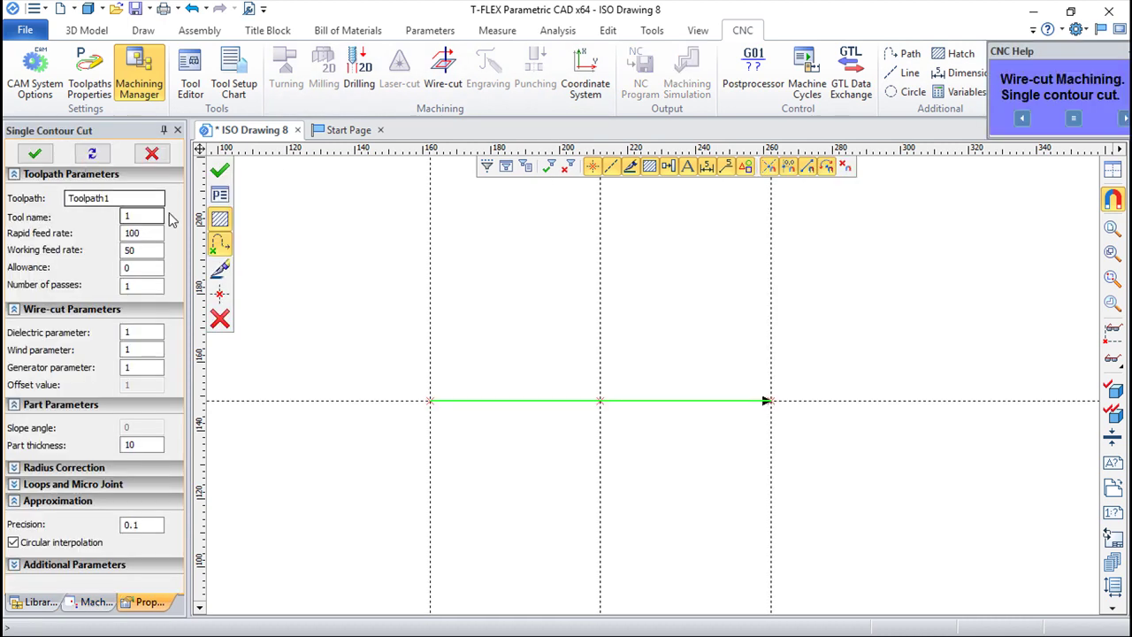
click(130, 267)
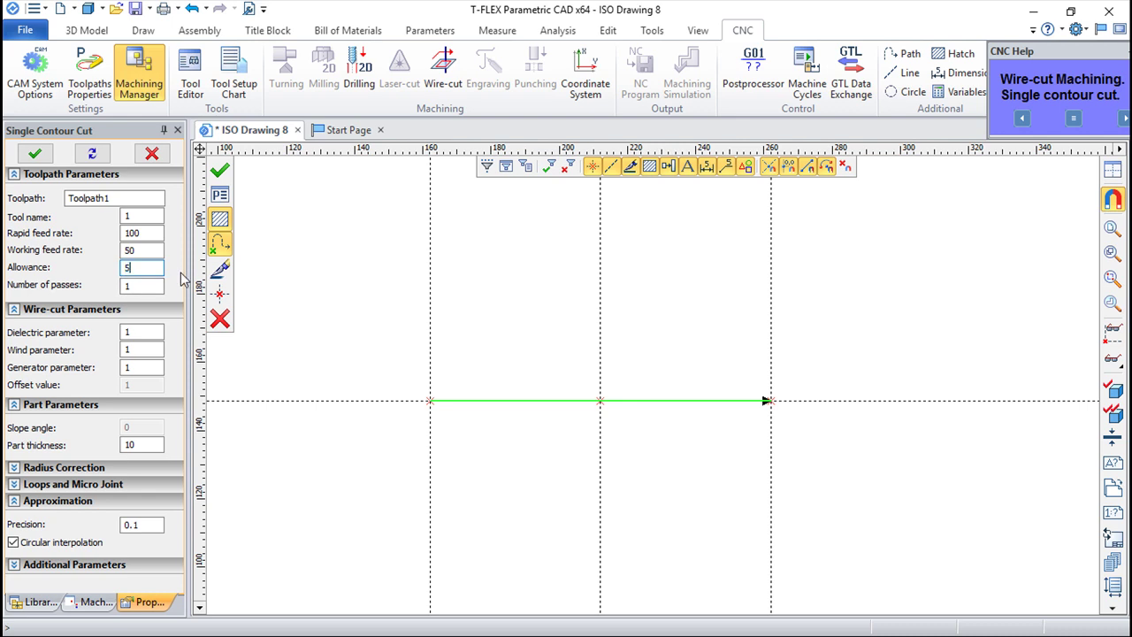
click(219, 170)
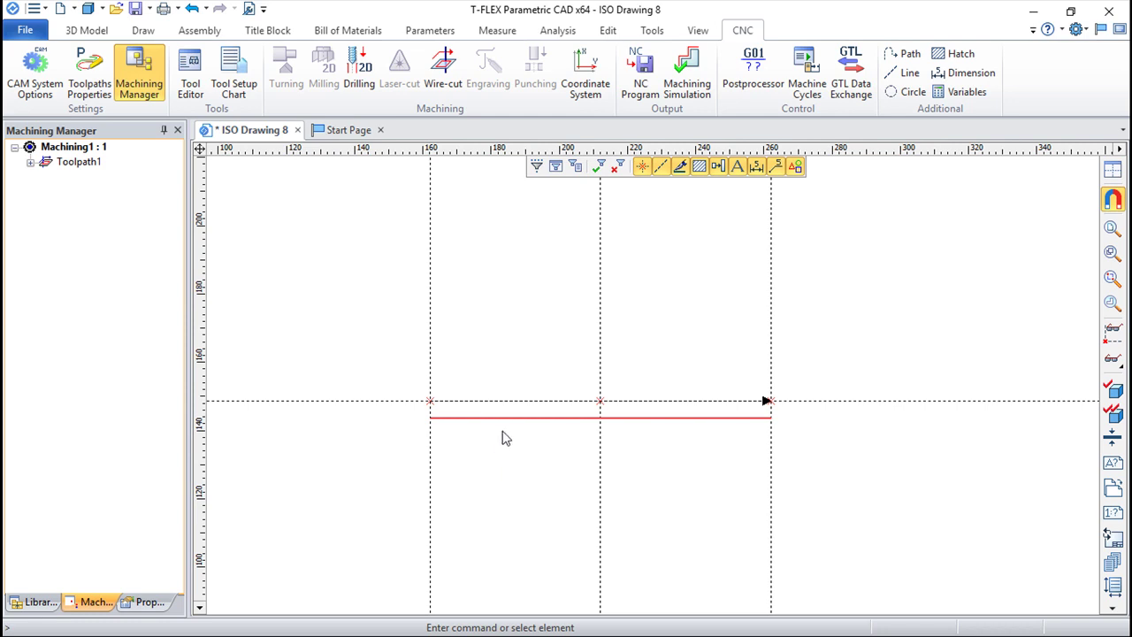
- Edit Toolpath1 and set its number of passes to 3
double_click(63, 162)
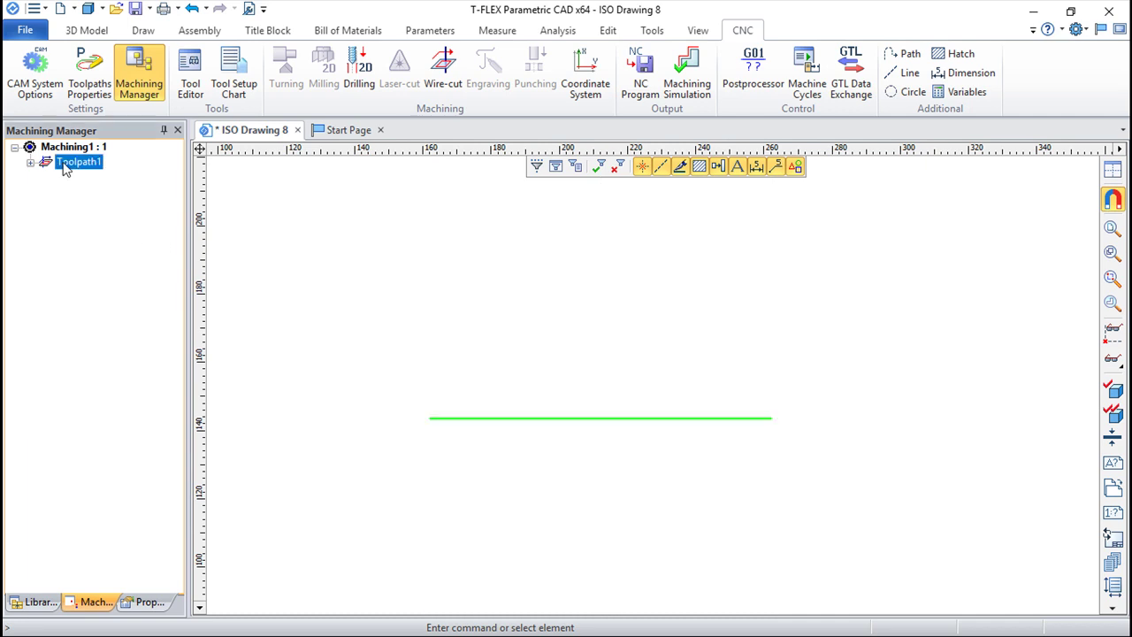
drag(136, 286, 100, 281)
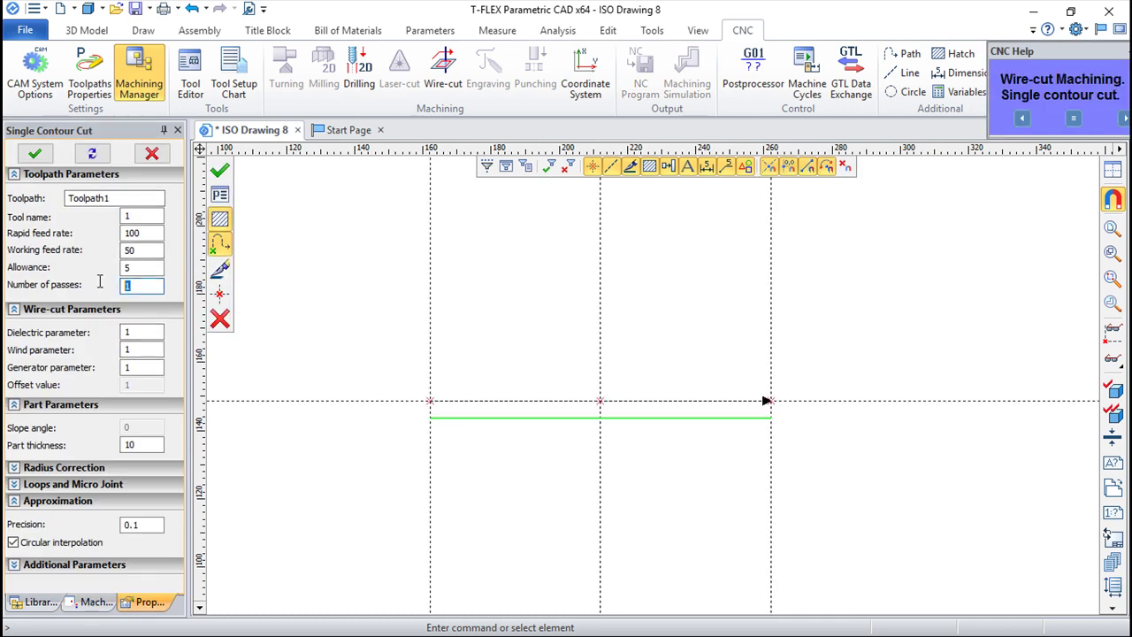
text(3)
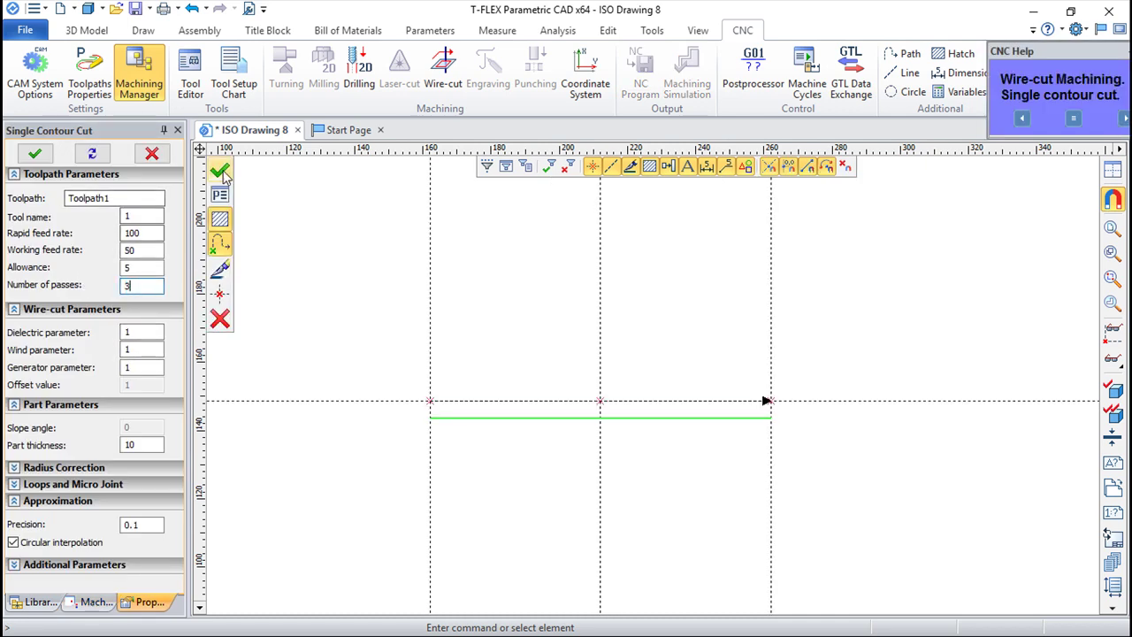
click(220, 170)
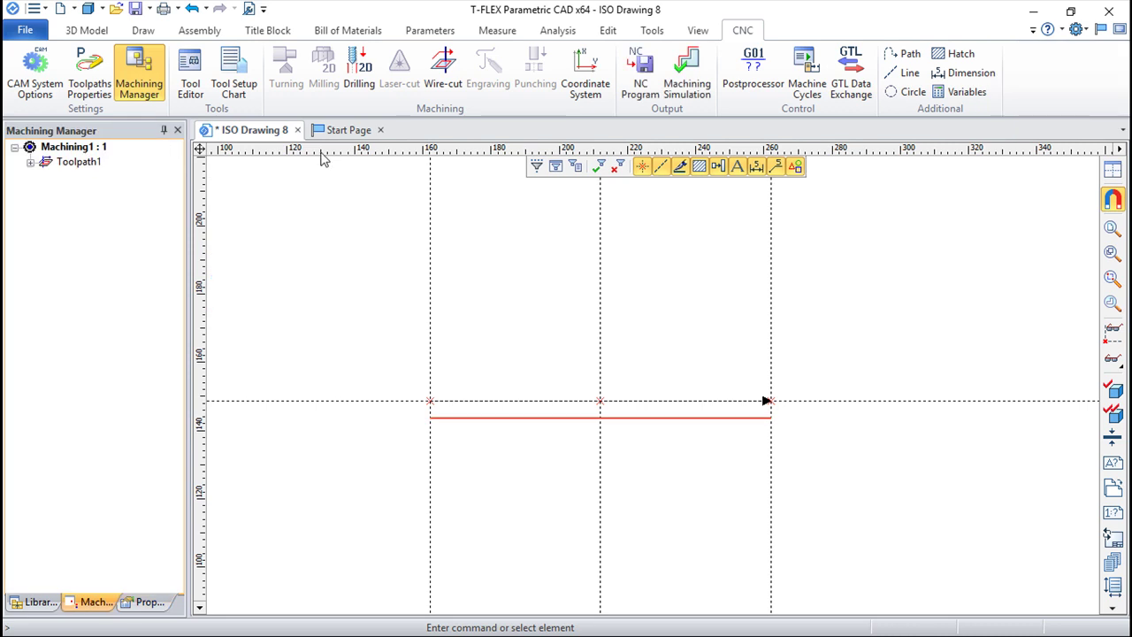
- Play the machining simulation of the three-pass toolpath and exit the simulator
click(687, 75)
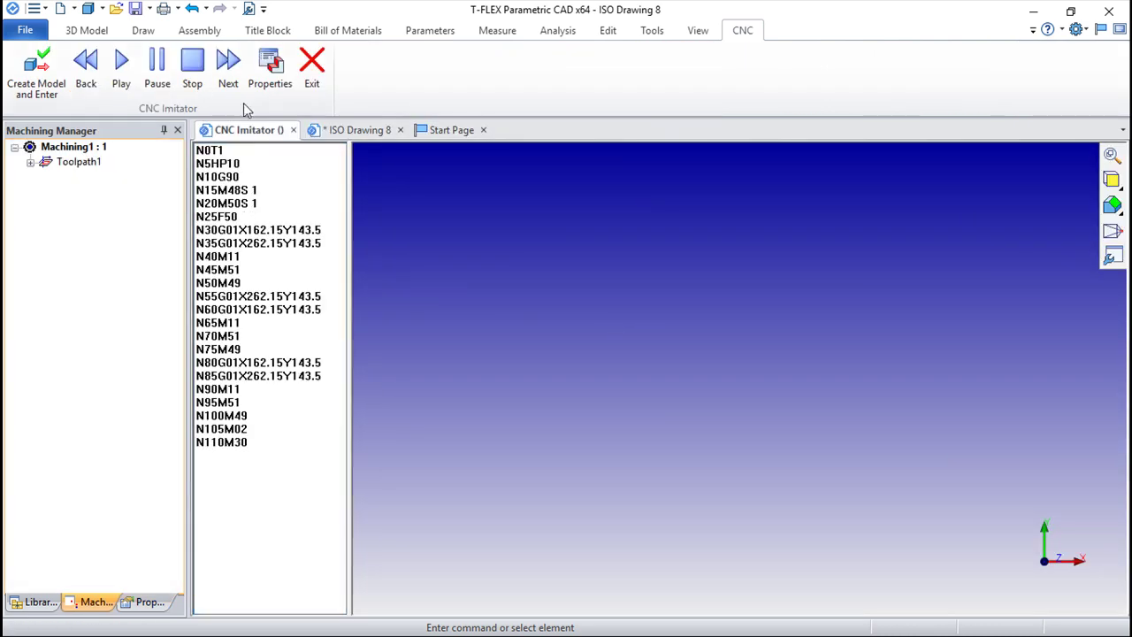
click(121, 64)
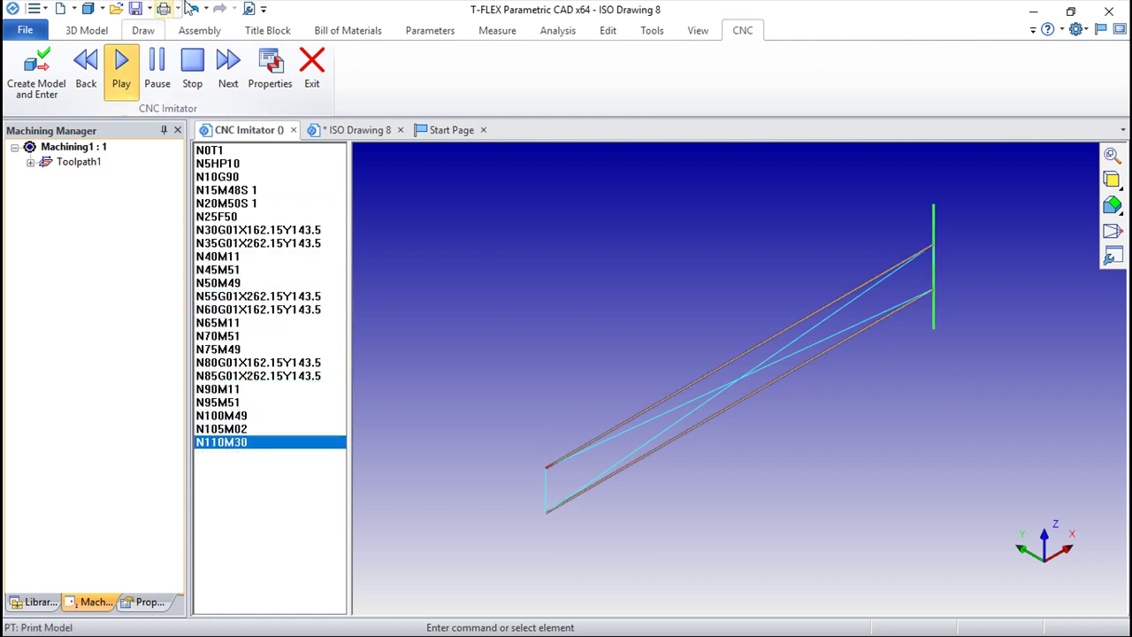
click(312, 64)
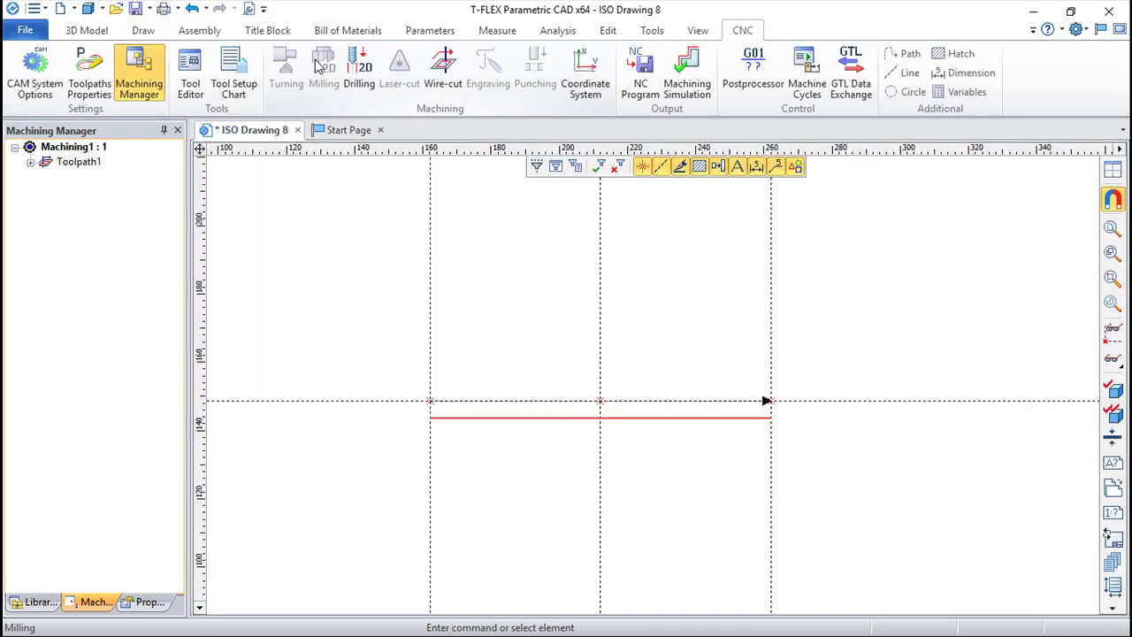
- Close ISO Drawing 8 without saving its changes and create a new ISO drawing
double_click(47, 165)
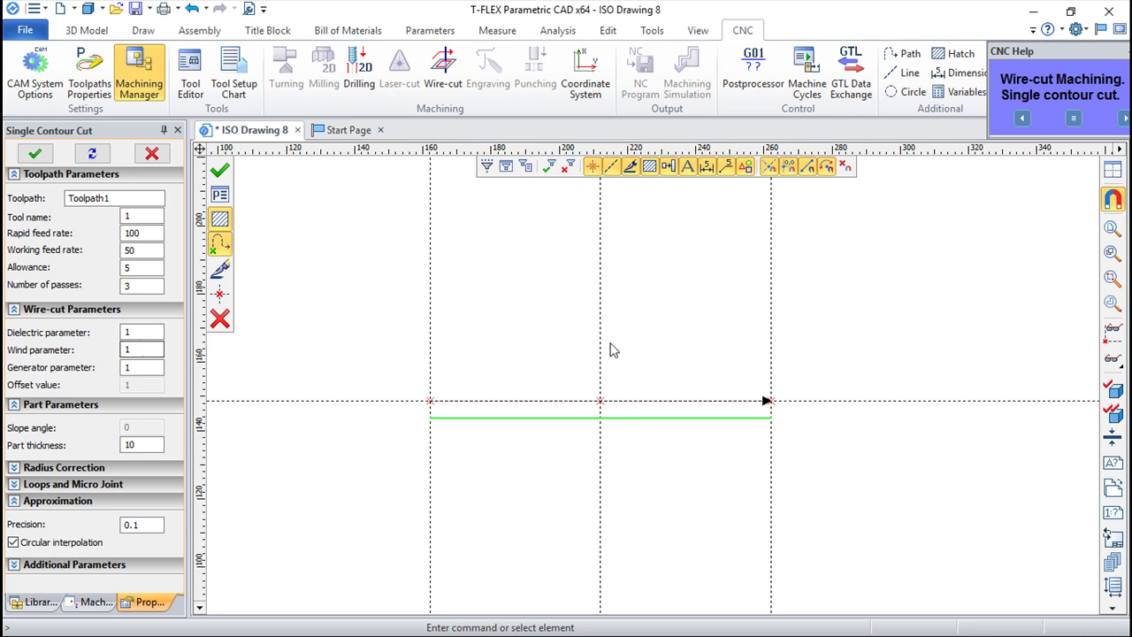
click(298, 131)
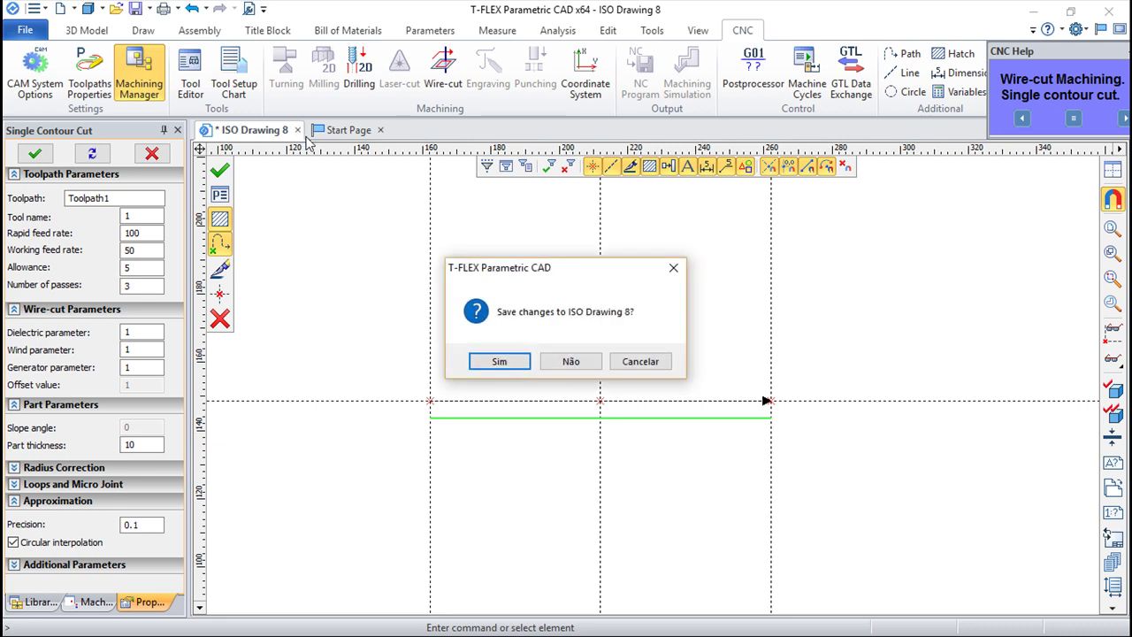
click(569, 362)
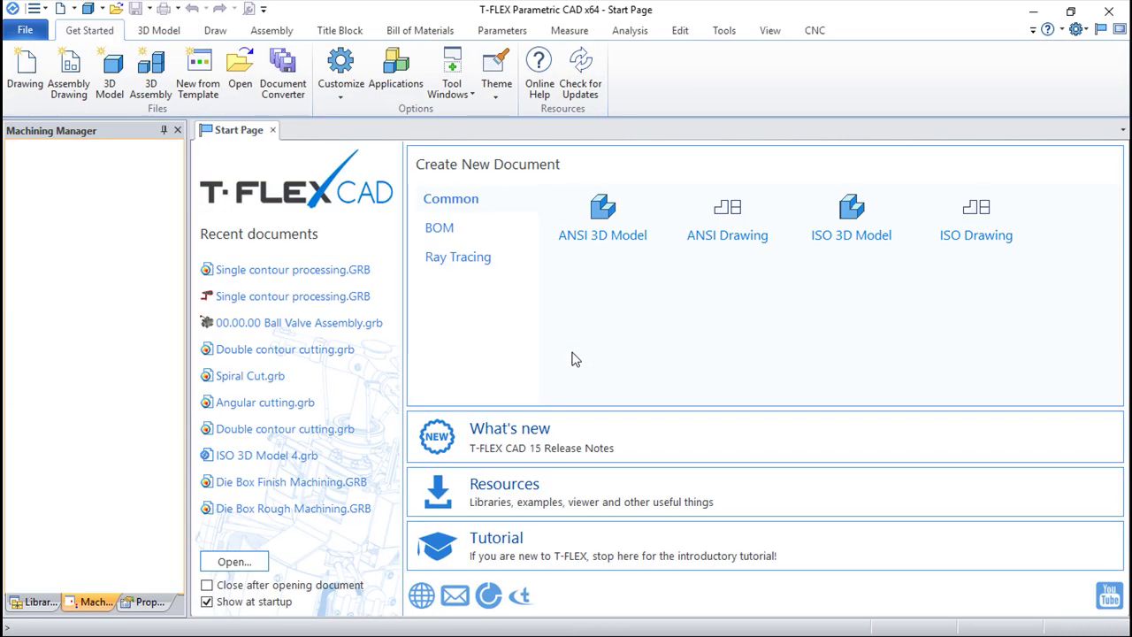
click(962, 242)
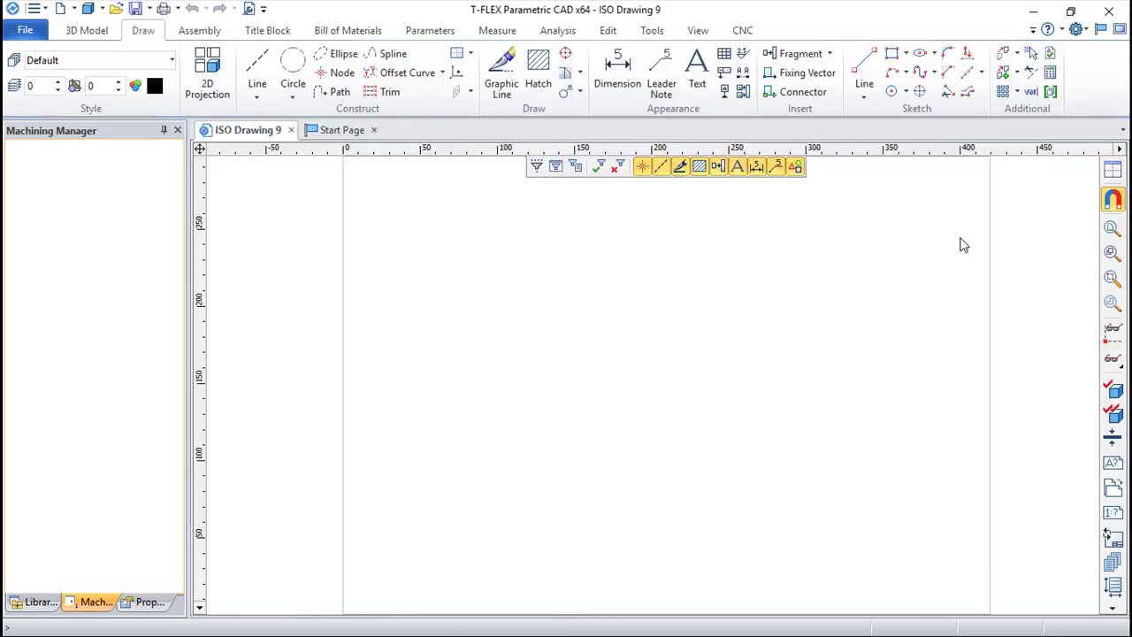
- Construct crossing horizontal and vertical centre lines with a node near the middle of the new sheet
click(251, 73)
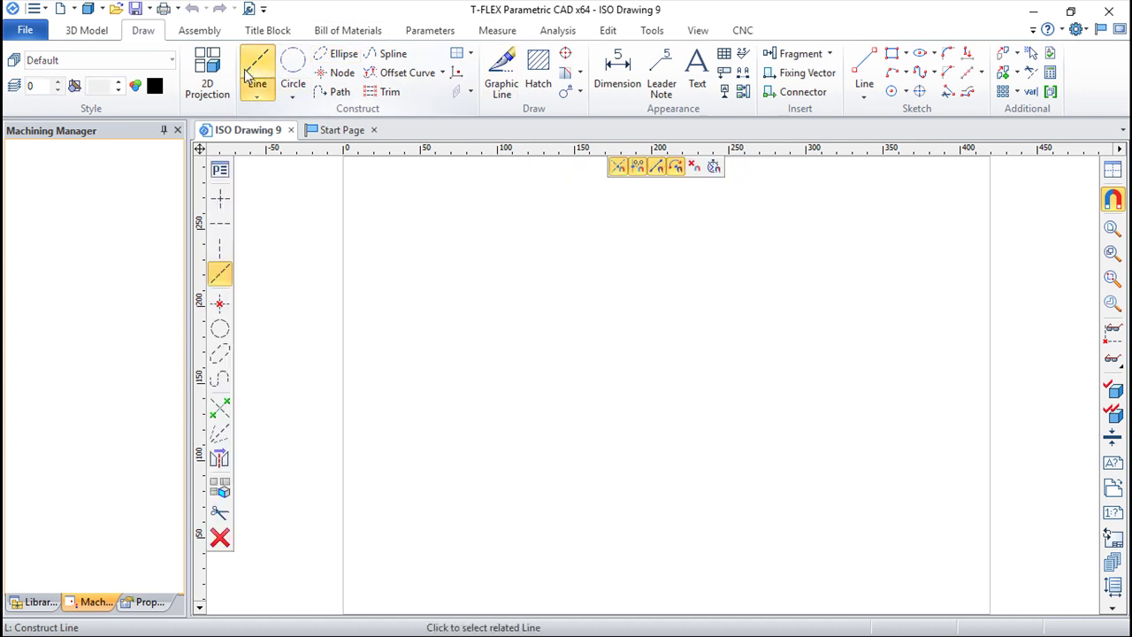
click(221, 198)
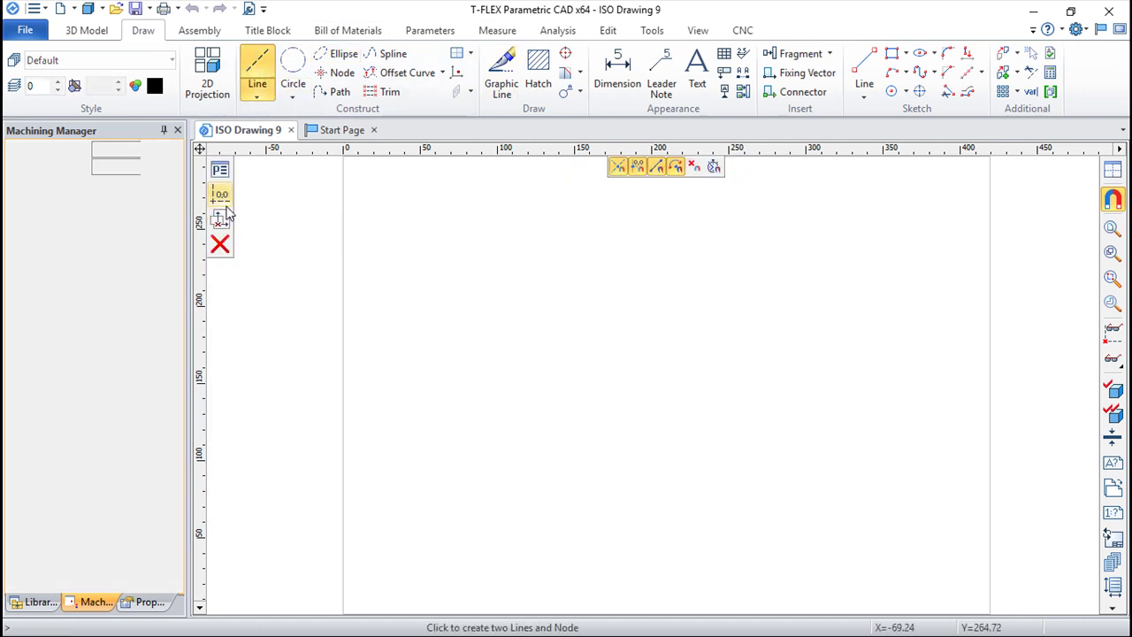
click(672, 392)
- Construct parallel lines about 65 left and 70 right of the vertical centre line, and about 55 below and 87 above the horizontal one
click(590, 426)
click(799, 430)
right_click(840, 449)
click(809, 390)
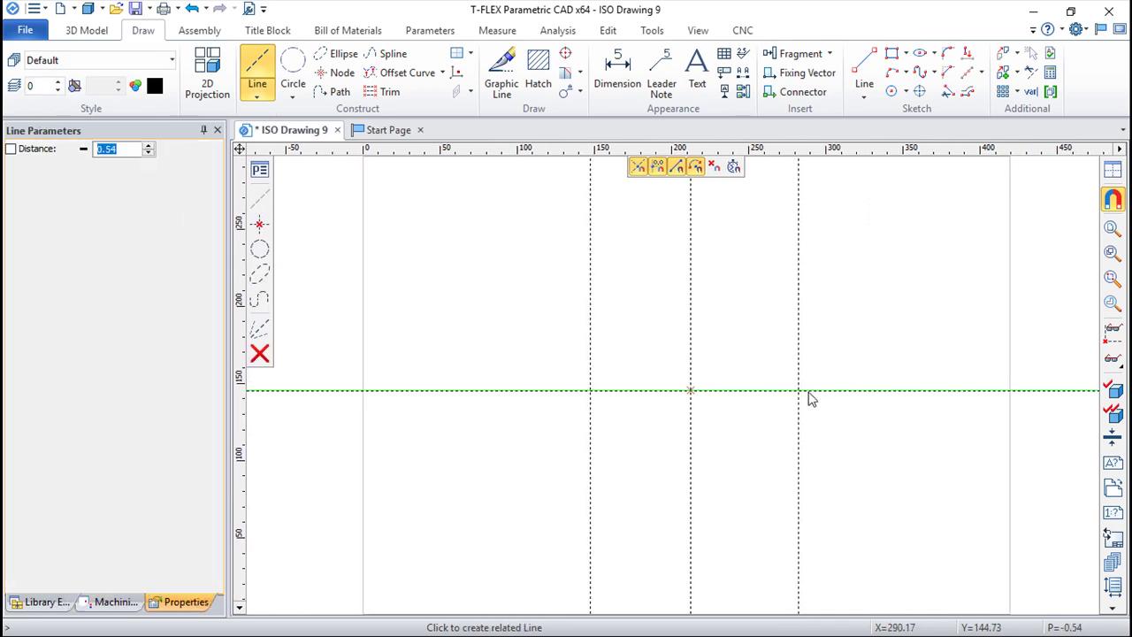
click(812, 475)
click(762, 257)
right_click(841, 311)
- Construct two lines at 210° and -45° through the intersection of the vertical centre line and the upper horizontal line
scroll(821, 319, up, 1)
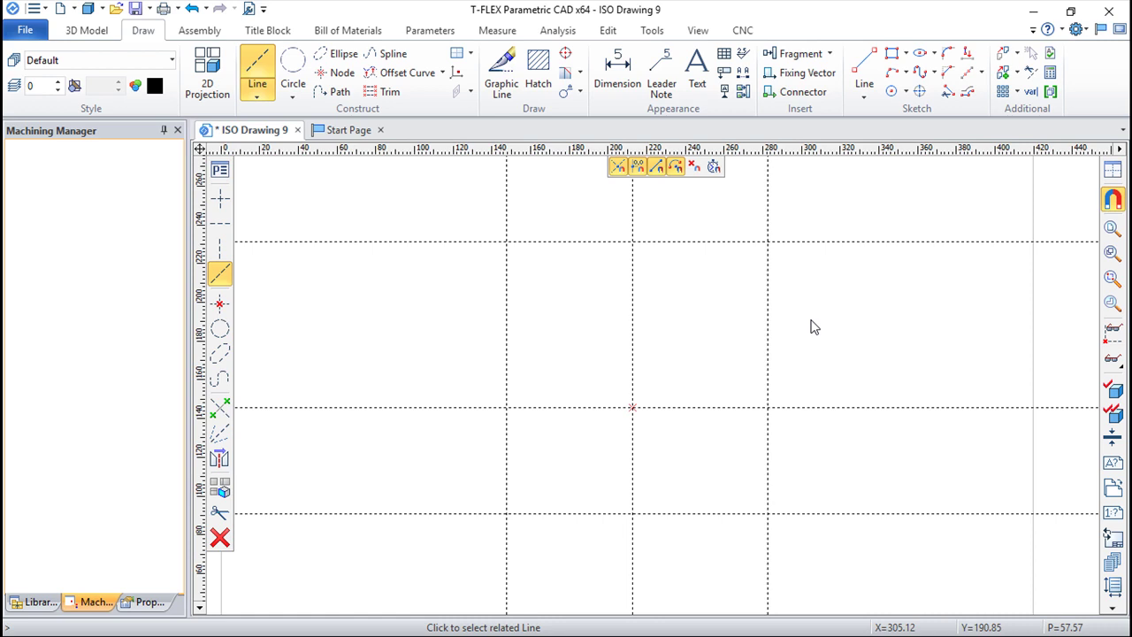
click(632, 243)
text(210)
key(Return)
text(-45)
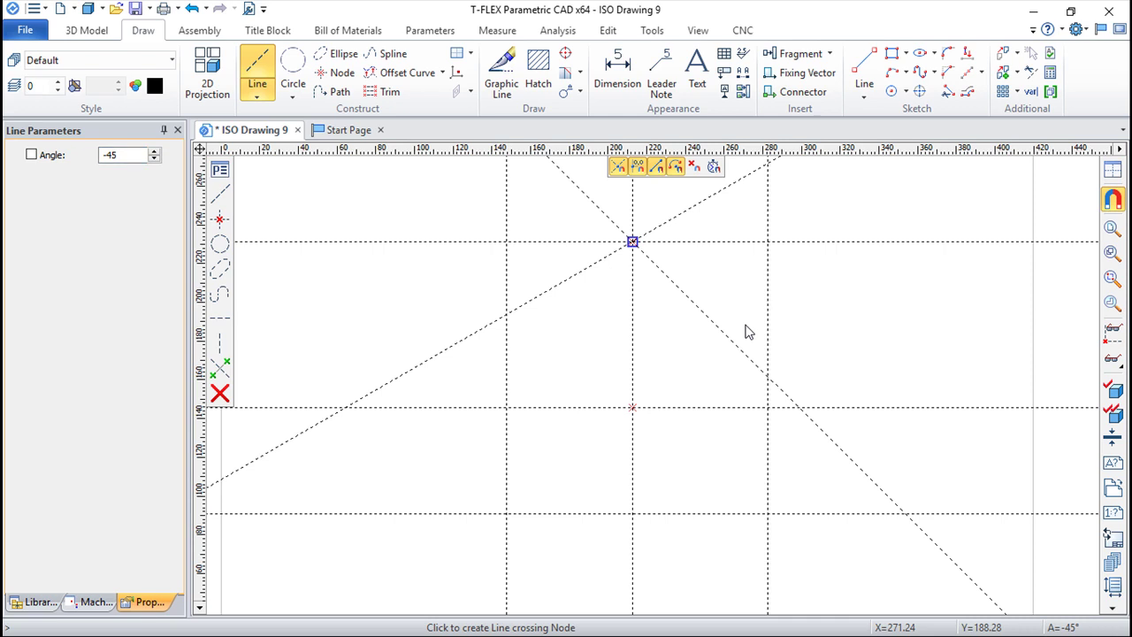
key(Return)
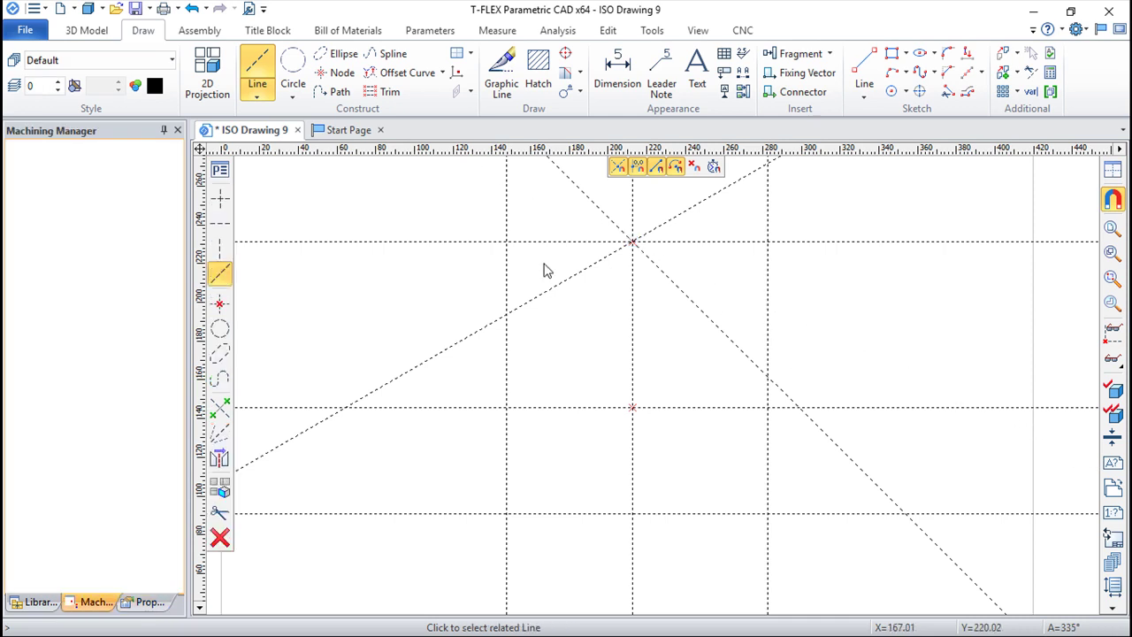
- Draw a closed seven-sided contour of graphic lines through the construction intersections, with its apex on the upper line and a notch at the centre node
click(501, 69)
click(507, 315)
click(507, 408)
click(632, 407)
click(632, 513)
click(767, 513)
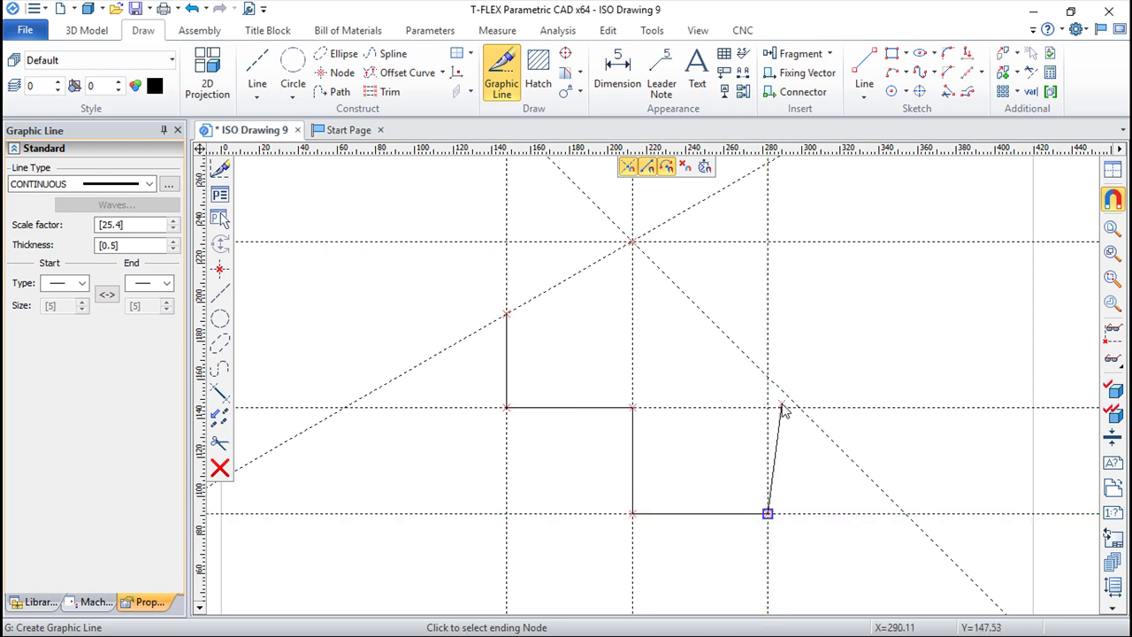
click(767, 376)
click(633, 242)
click(507, 316)
key(Escape)
scroll(559, 347, up, 1)
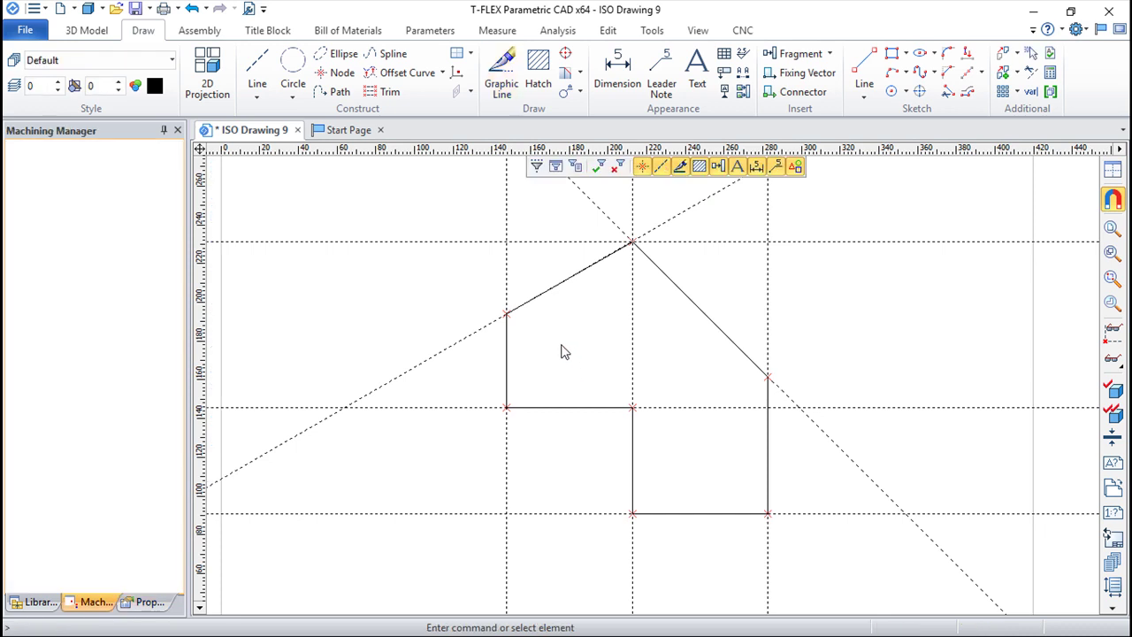
- Fill the closed contour with a hatch area using the Invisible filling method
scroll(531, 339, down, 2)
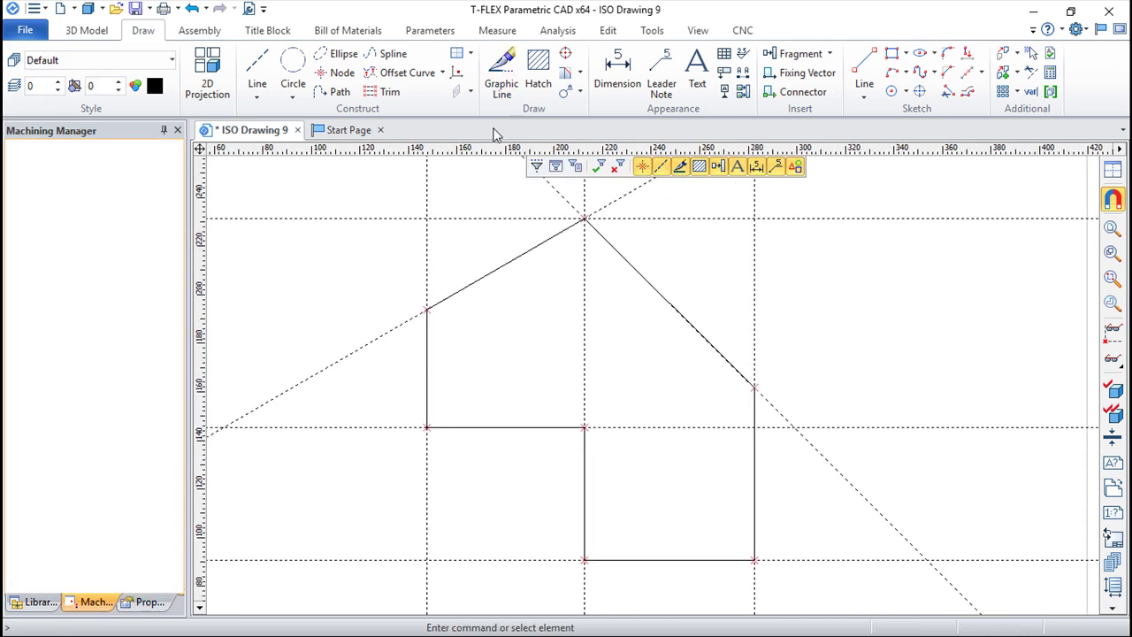
click(539, 70)
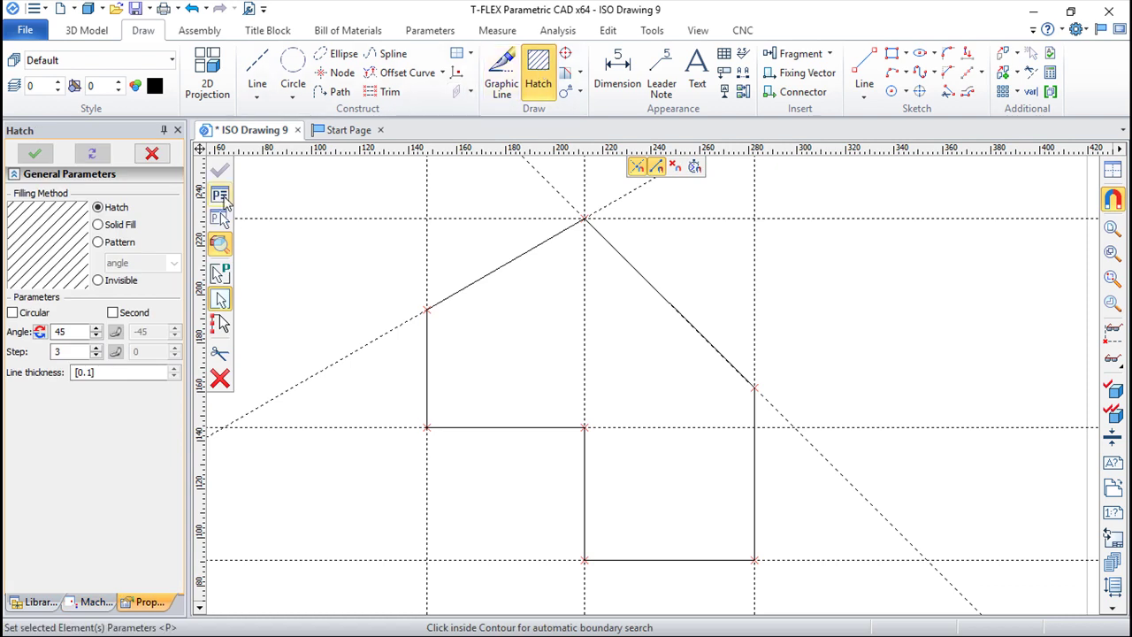
click(220, 195)
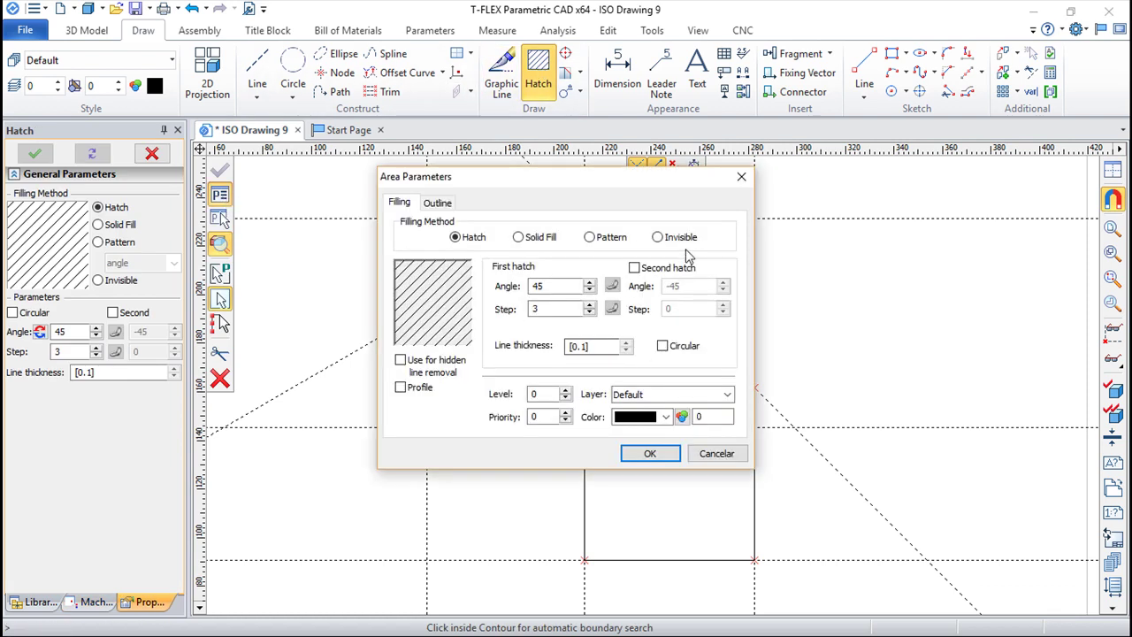
click(659, 238)
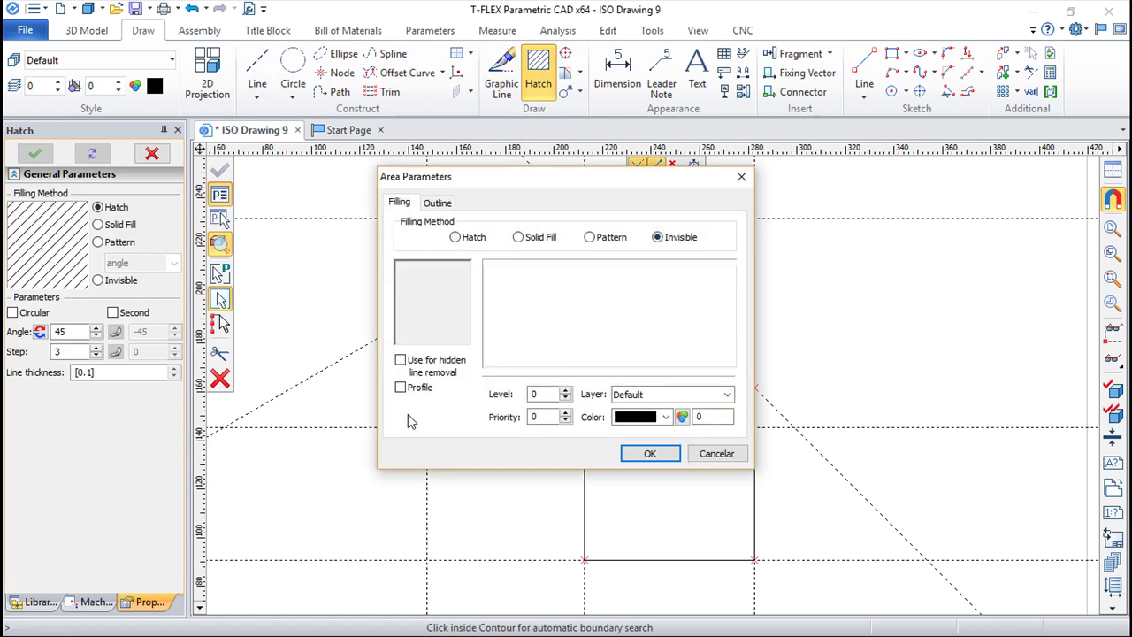
click(648, 454)
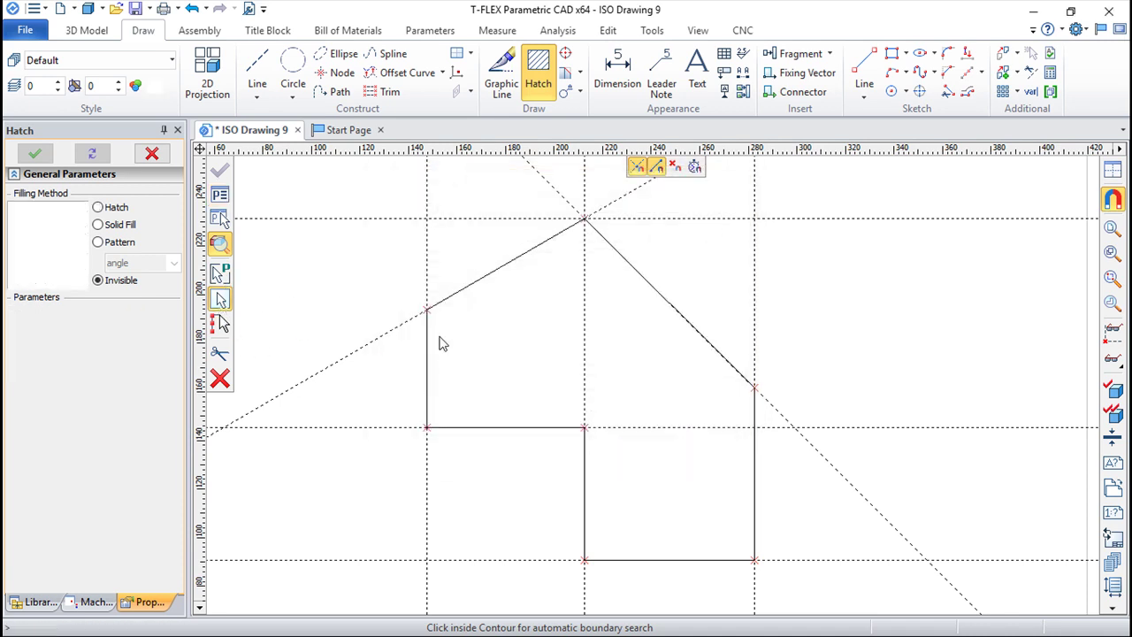
click(520, 342)
click(531, 308)
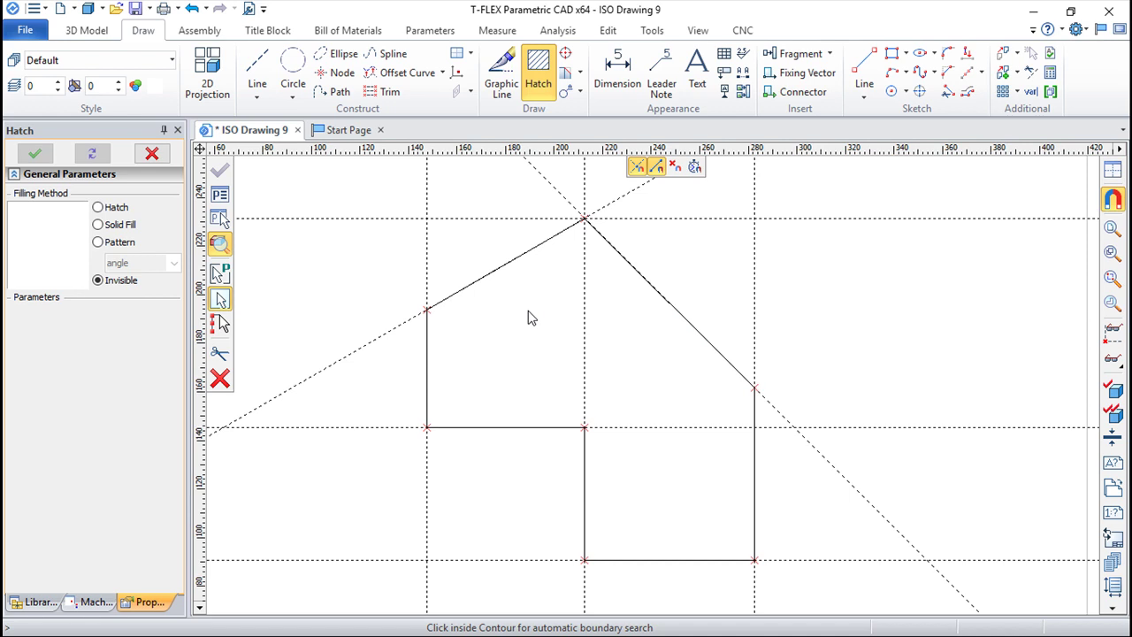
key(Escape)
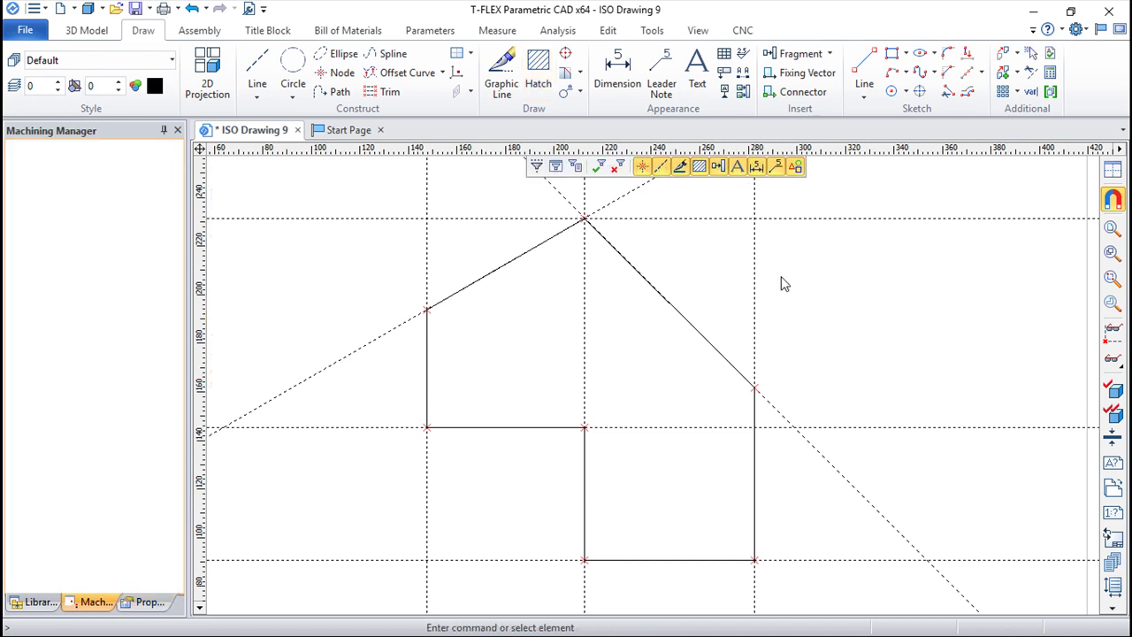
- Create a wire-cut Single Contour Cut toolpath on the hatched contour with tool name 1
click(743, 32)
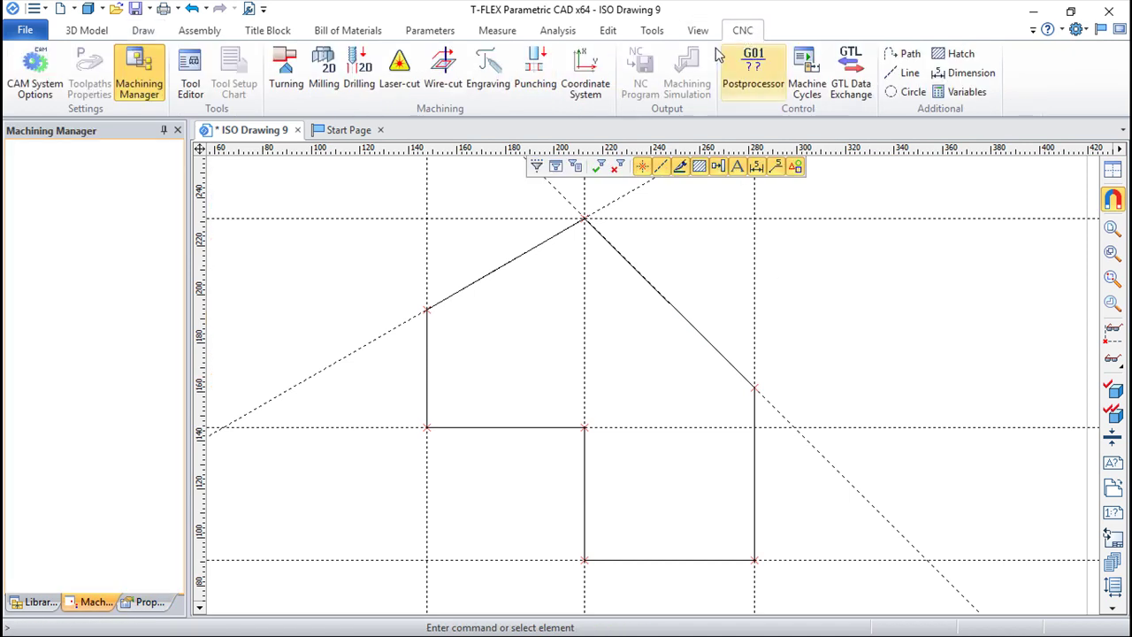
click(442, 71)
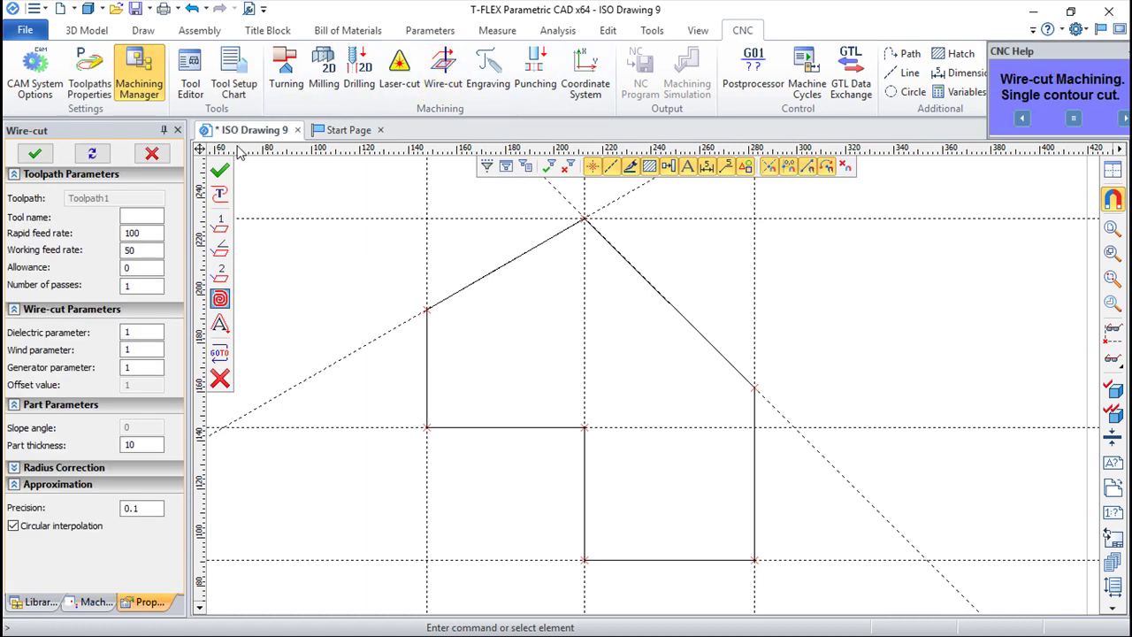
click(221, 226)
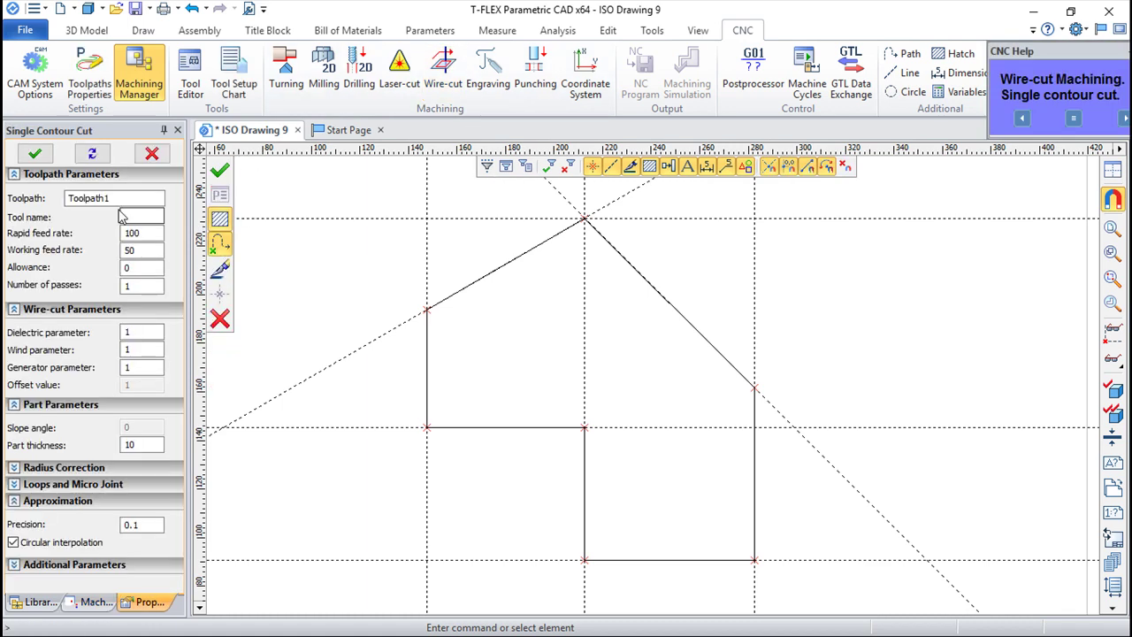
click(133, 218)
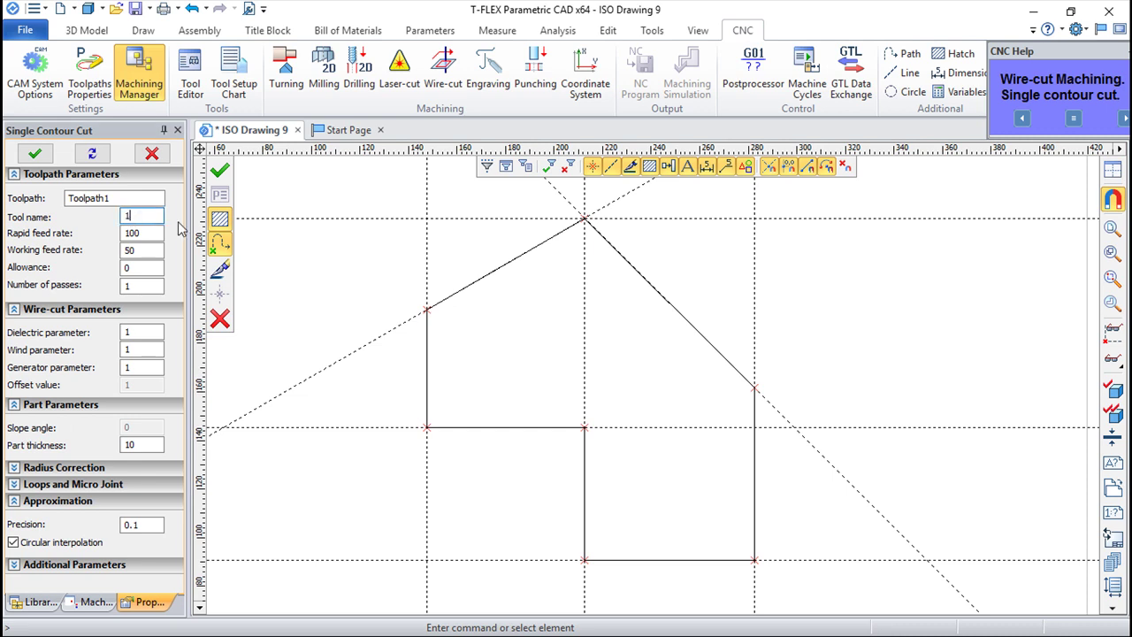
click(524, 397)
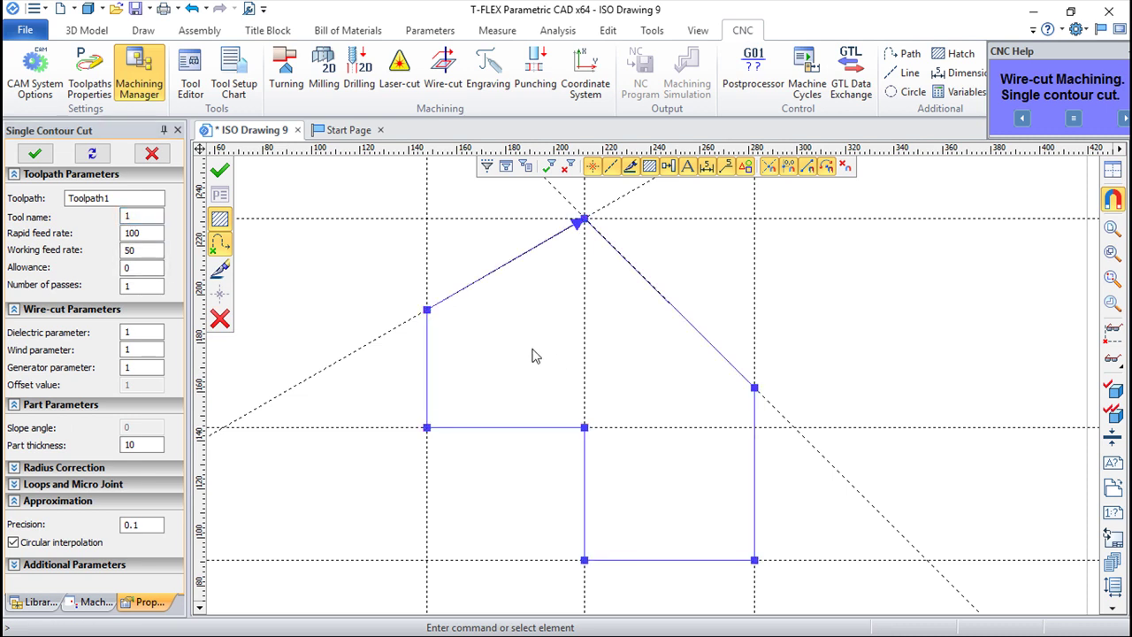
click(529, 350)
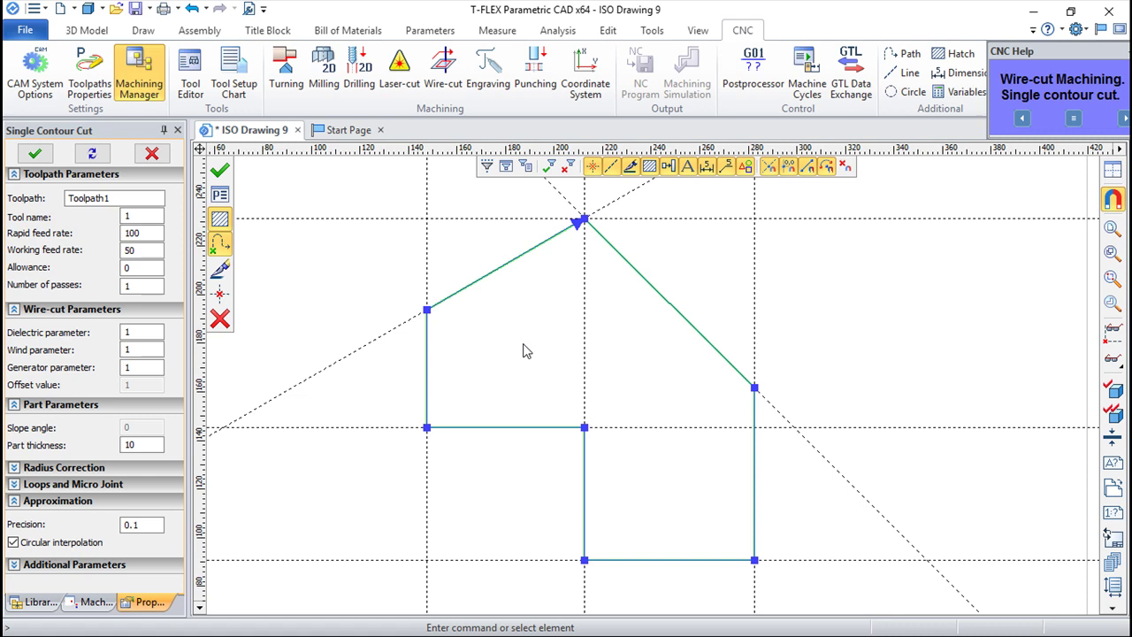
click(220, 171)
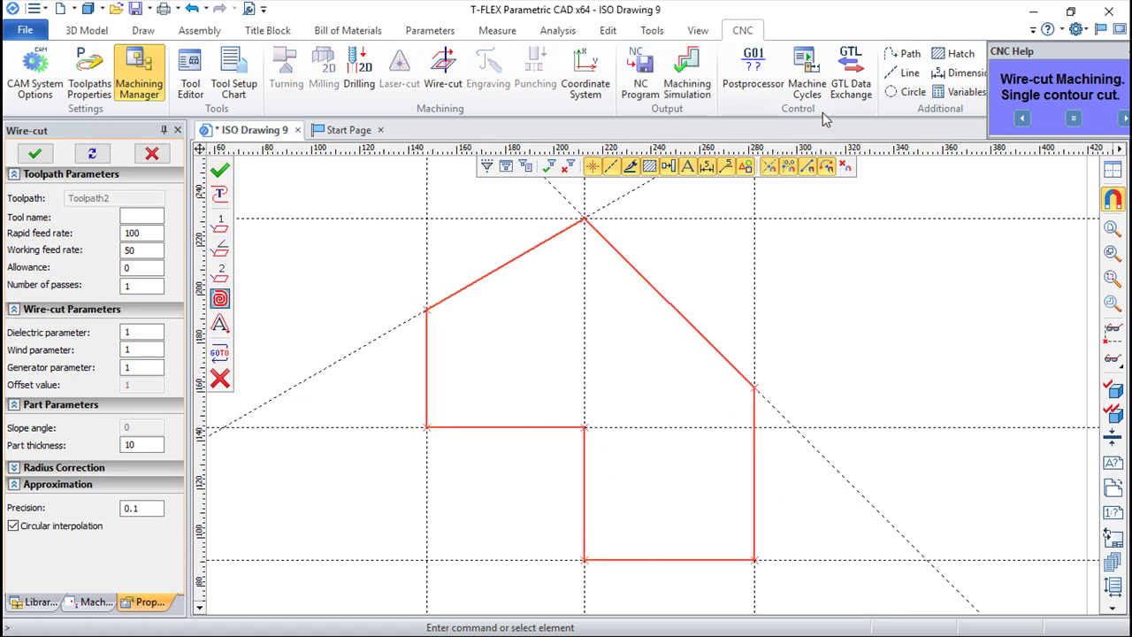
- Play the machining simulation of the new toolpath and exit the simulator
click(684, 71)
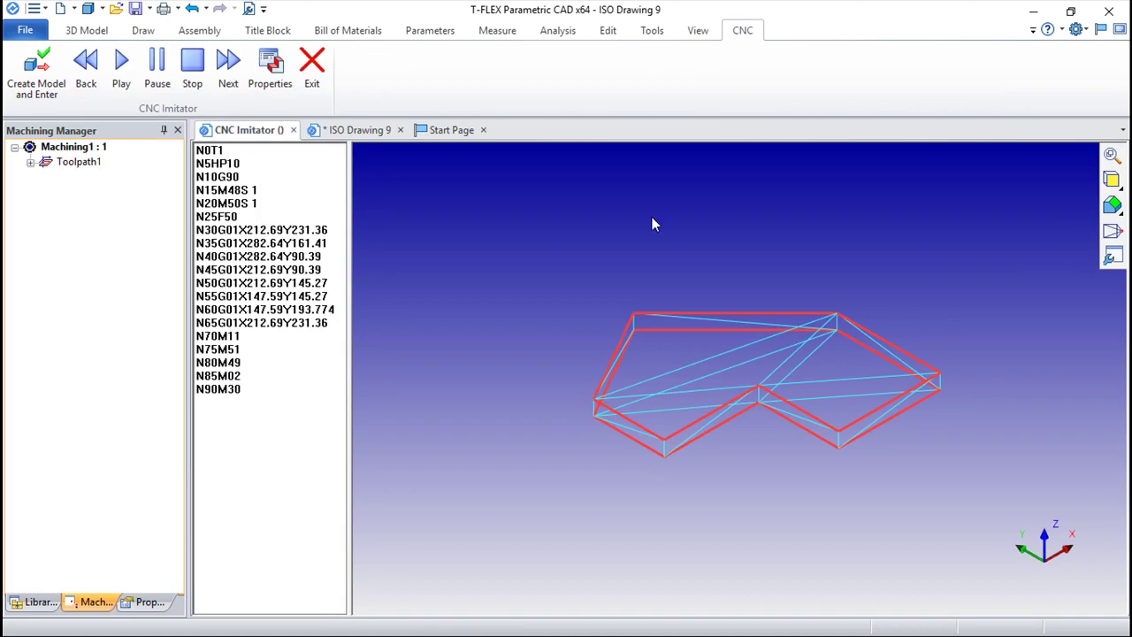
scroll(717, 318, up, 5)
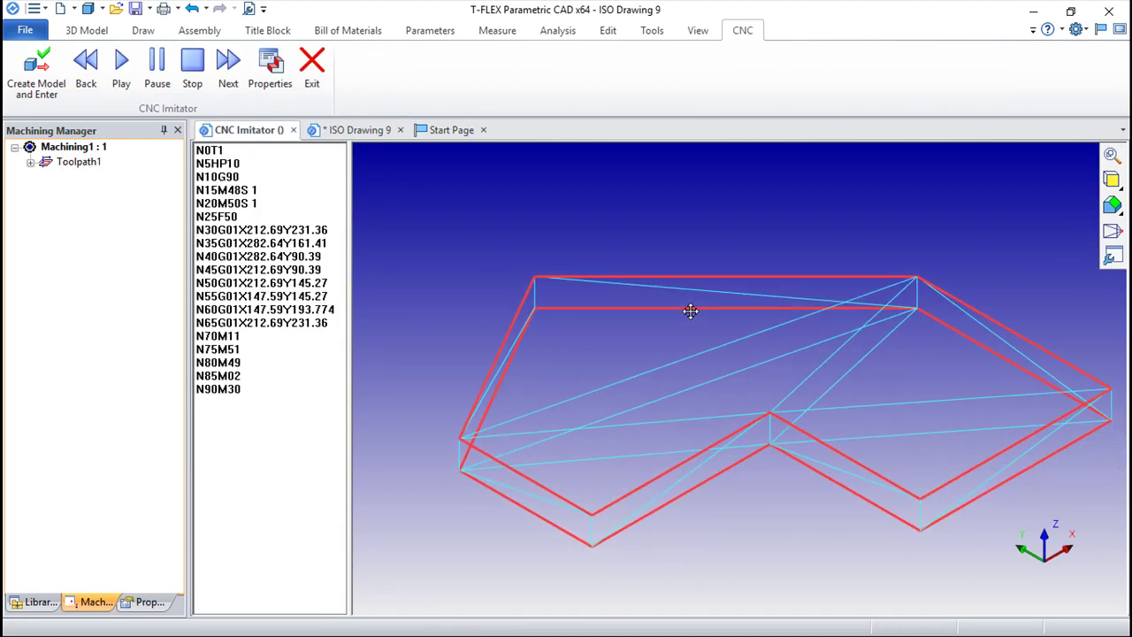
click(121, 63)
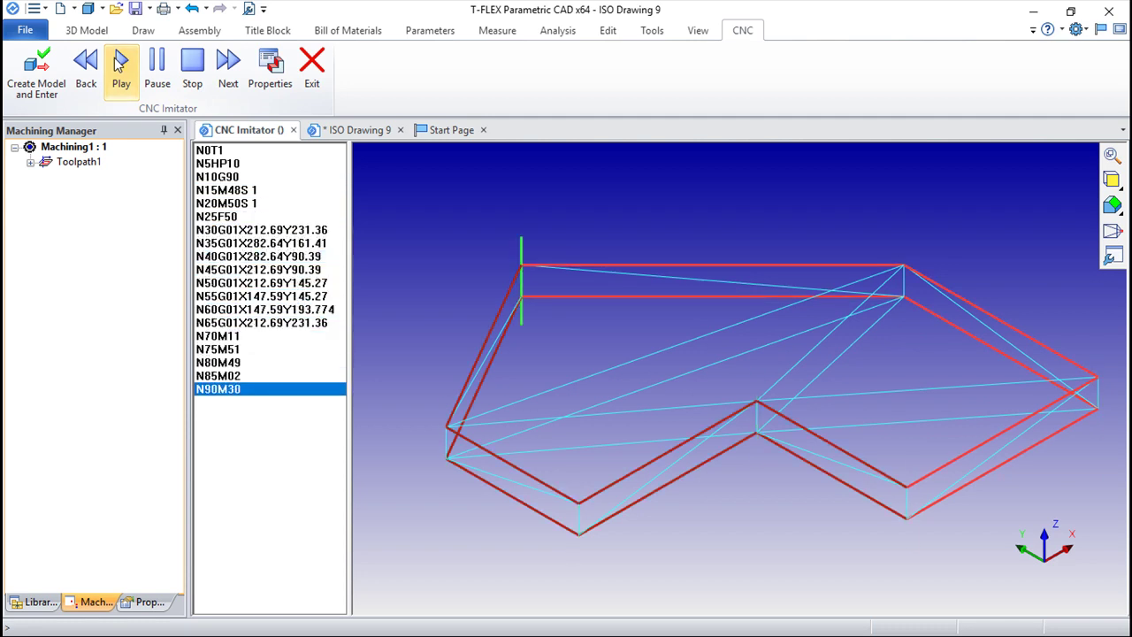
click(311, 66)
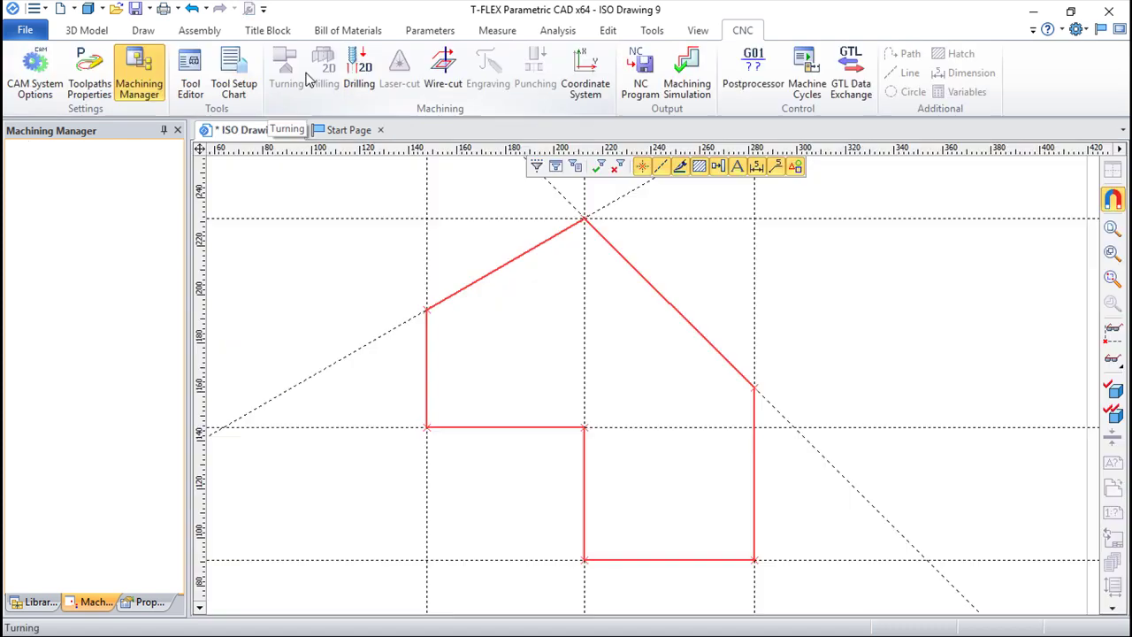
click(449, 301)
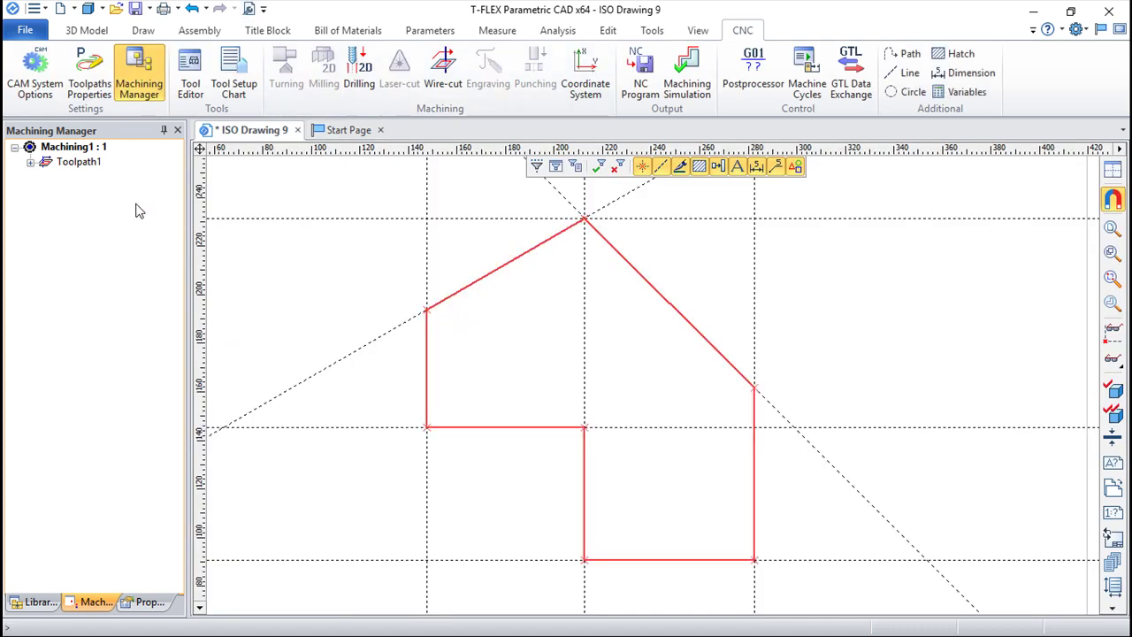
- Set the part thickness of Toolpath1 to 100
double_click(51, 168)
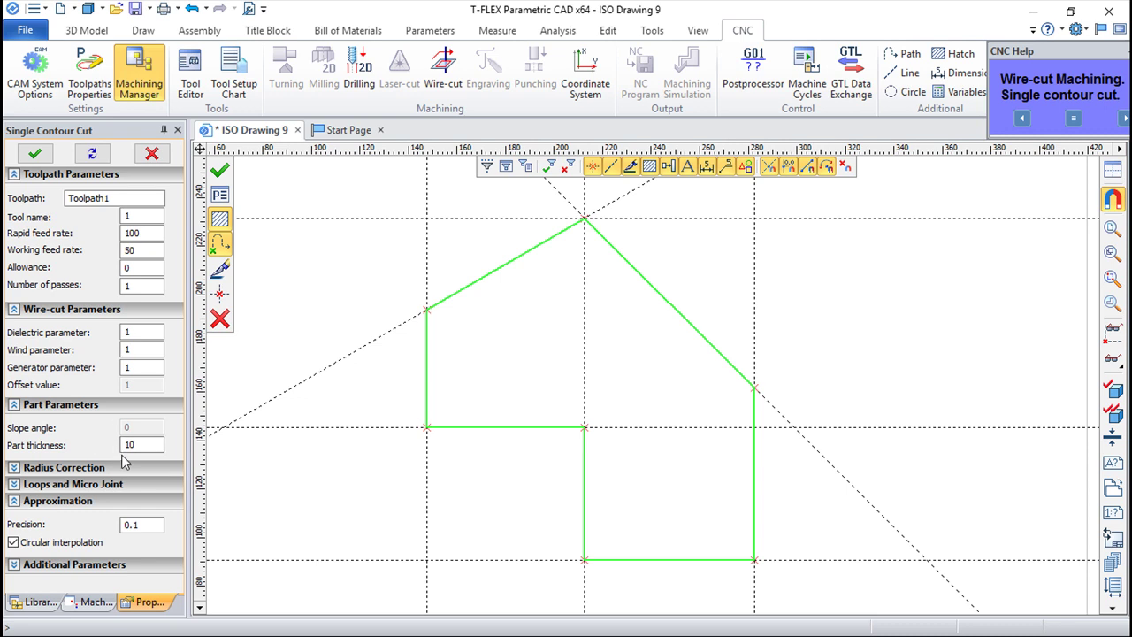
click(142, 444)
click(142, 444)
double_click(150, 446)
drag(147, 445, 113, 449)
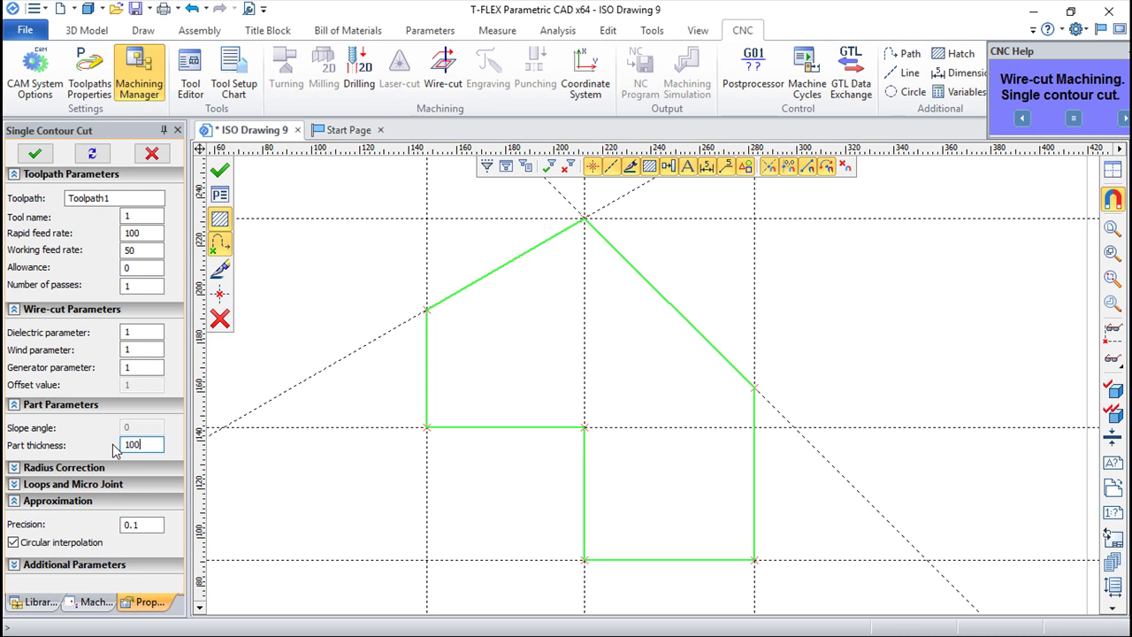
text(100)
click(220, 170)
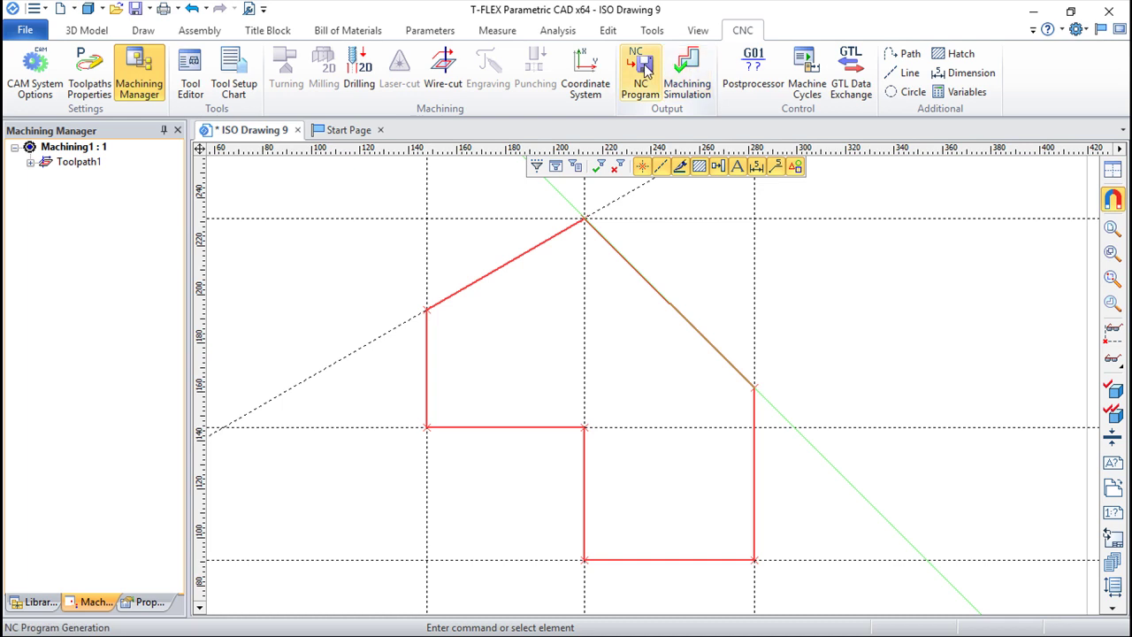
- Simulate the 100-thick part's wire cut and exit the simulator
click(695, 73)
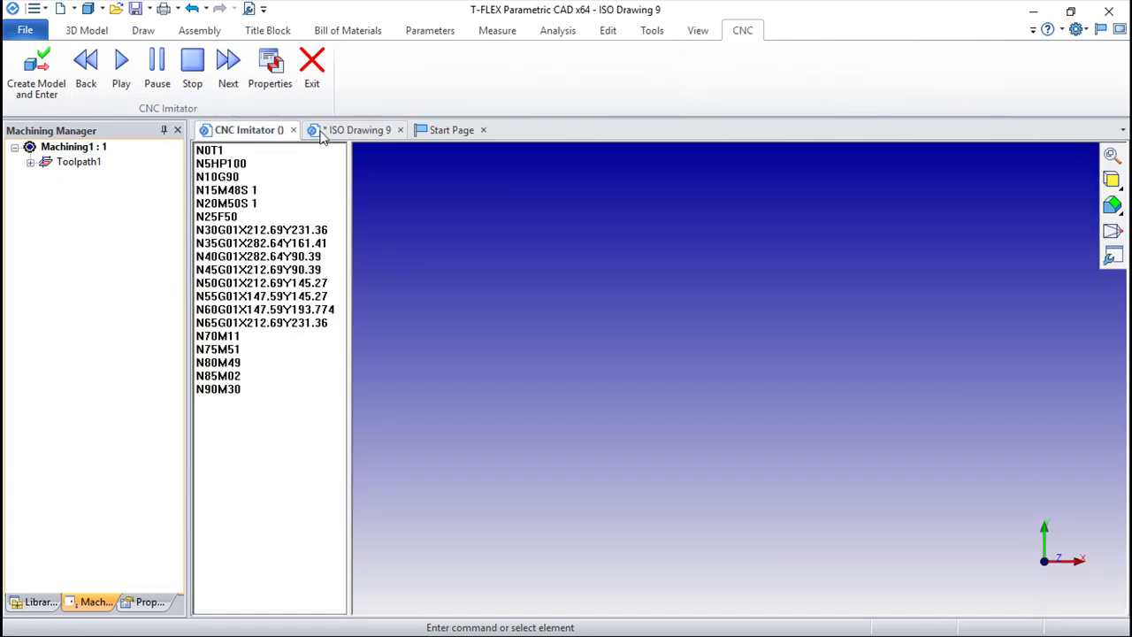
click(121, 64)
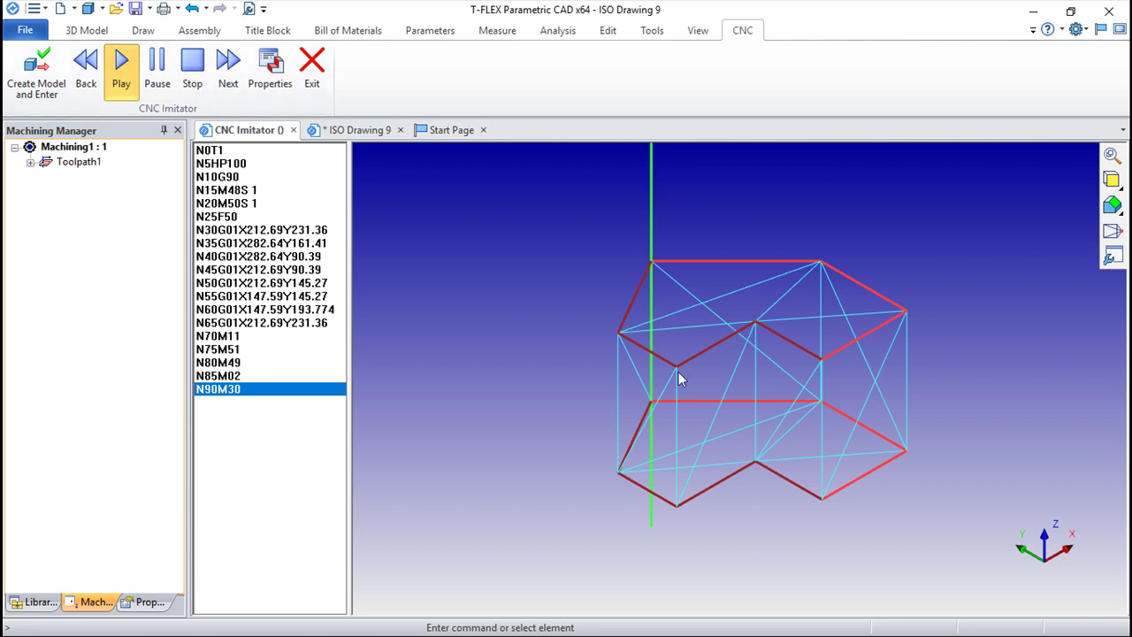
click(311, 65)
- Turn on left radius correction by value for Toolpath1 and set it to 5
double_click(70, 163)
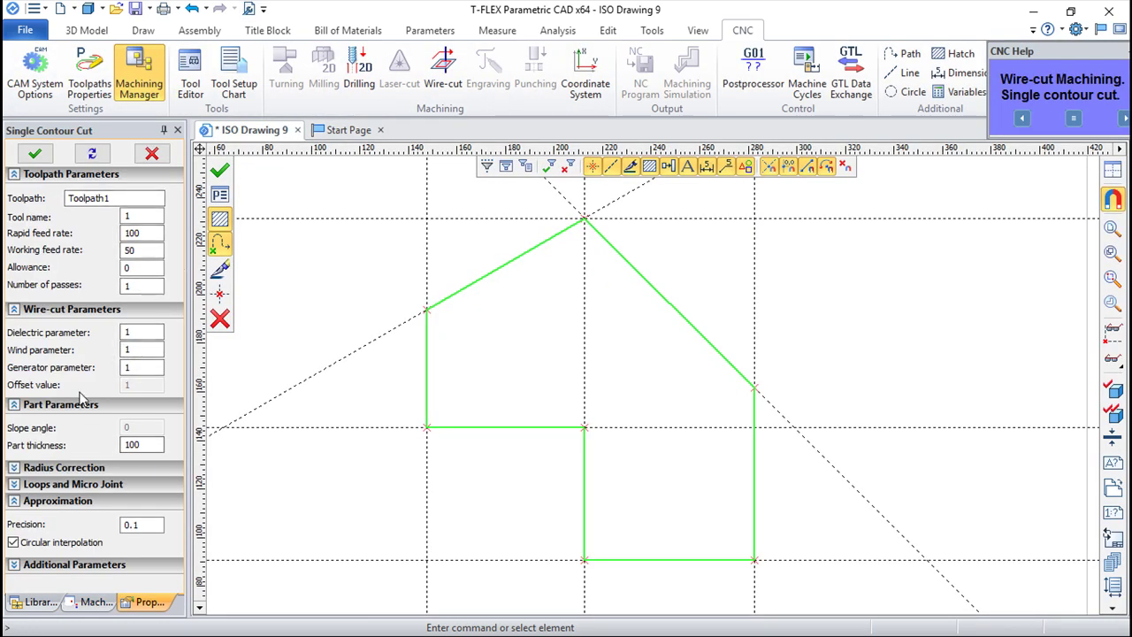
click(15, 468)
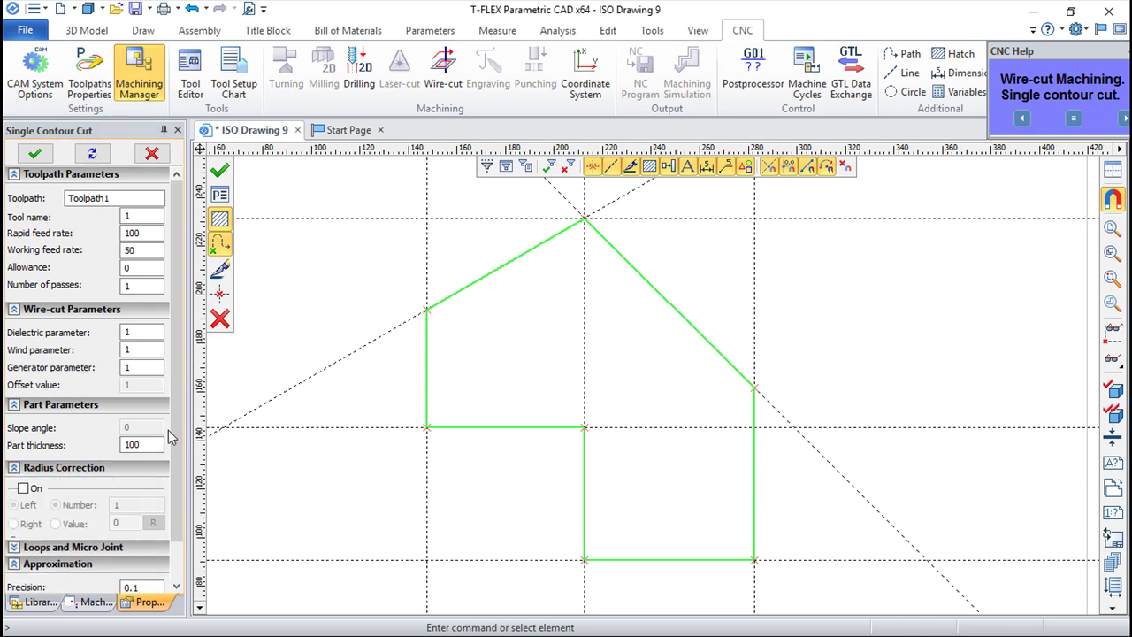
scroll(161, 432, down, 1)
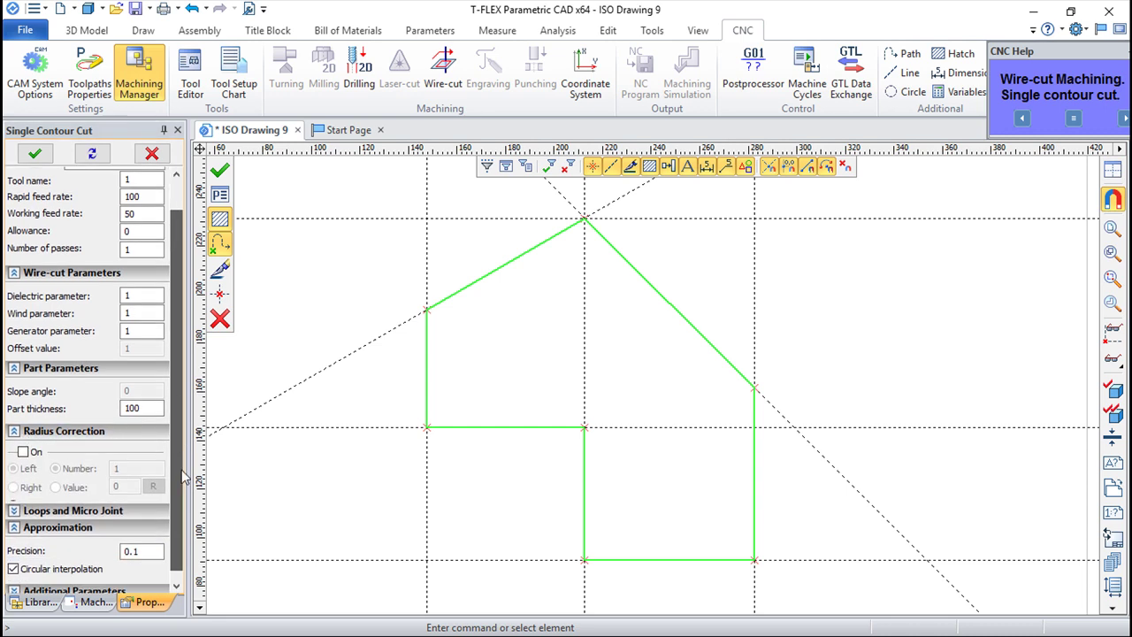
click(23, 445)
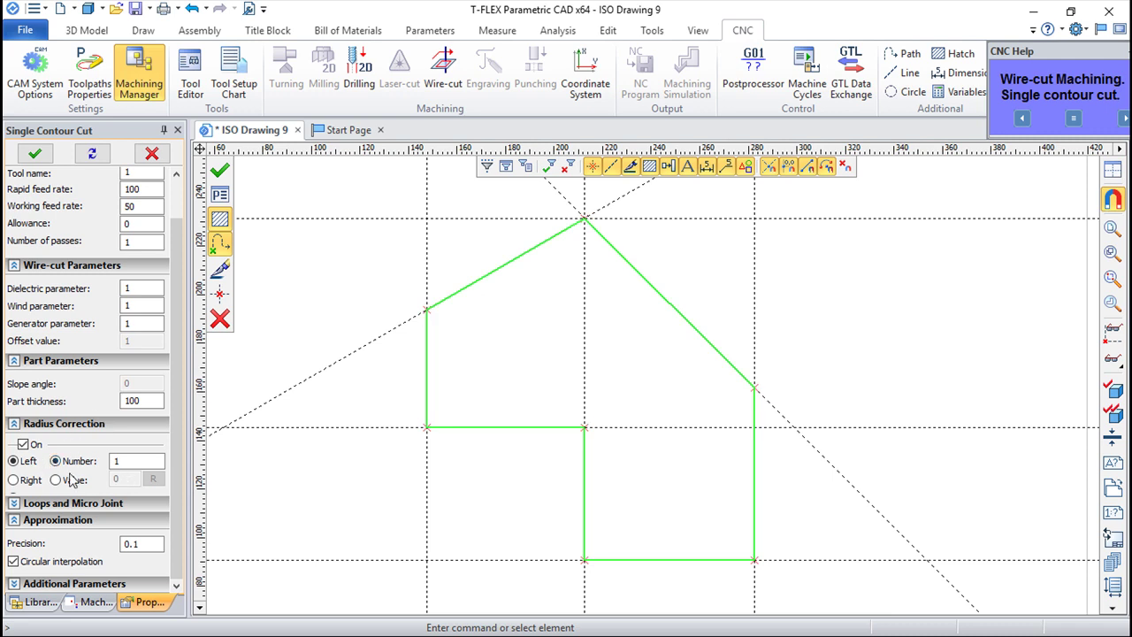
click(56, 462)
click(56, 479)
double_click(124, 479)
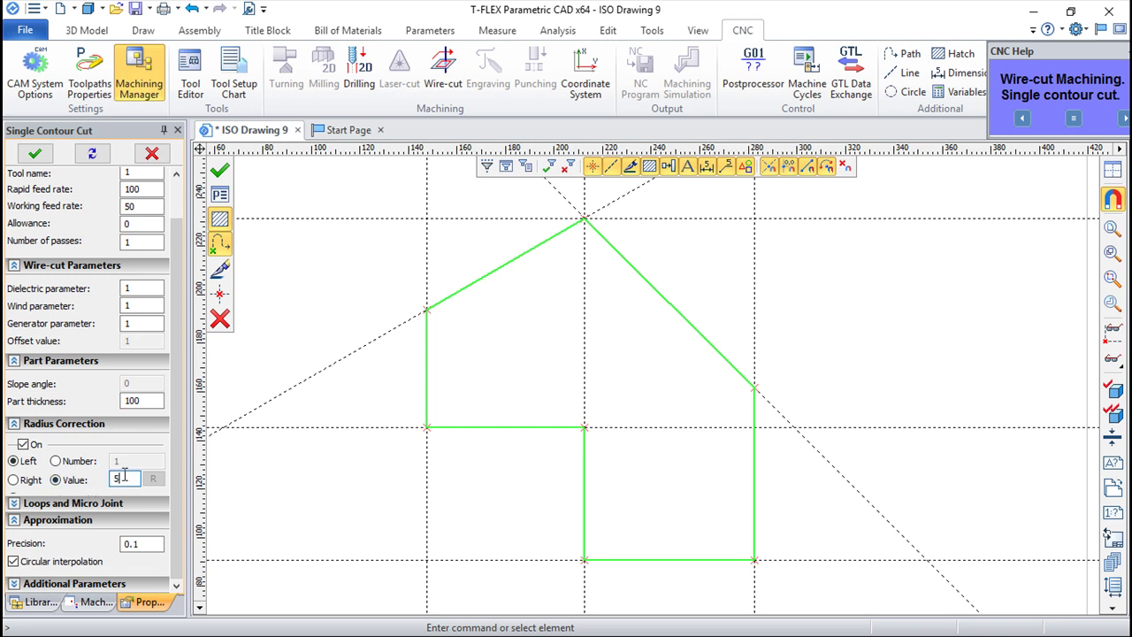
click(219, 170)
scroll(630, 306, up, 3)
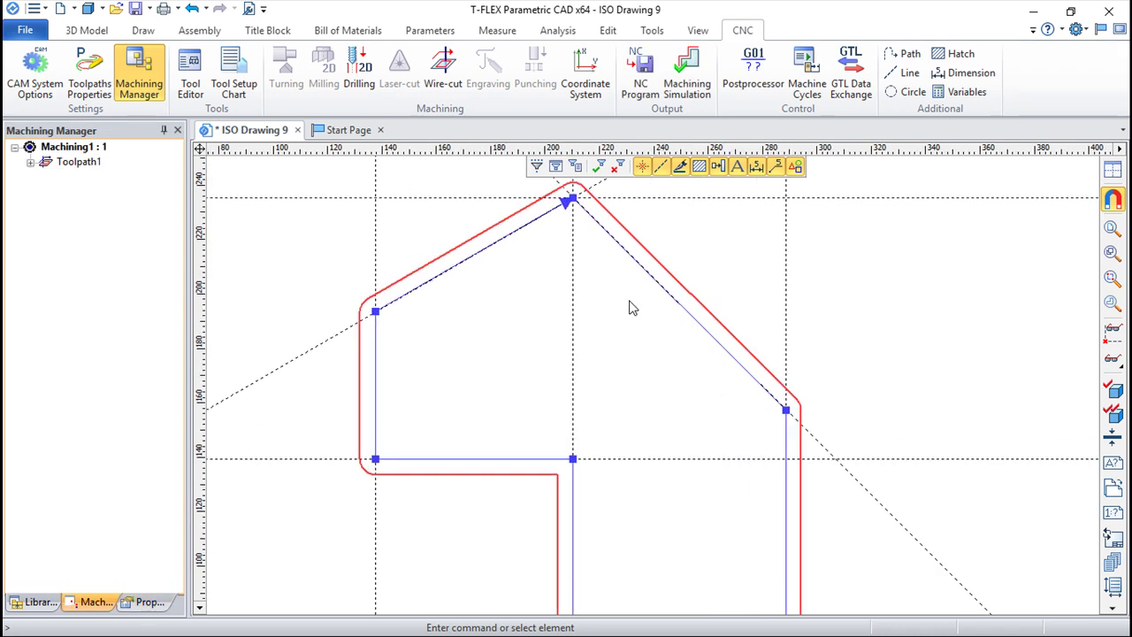
- Examine how the radius-corrected toolpath is offset from the contour, including its corners and sloped edges
scroll(651, 355, down, 2)
scroll(761, 403, up, 1)
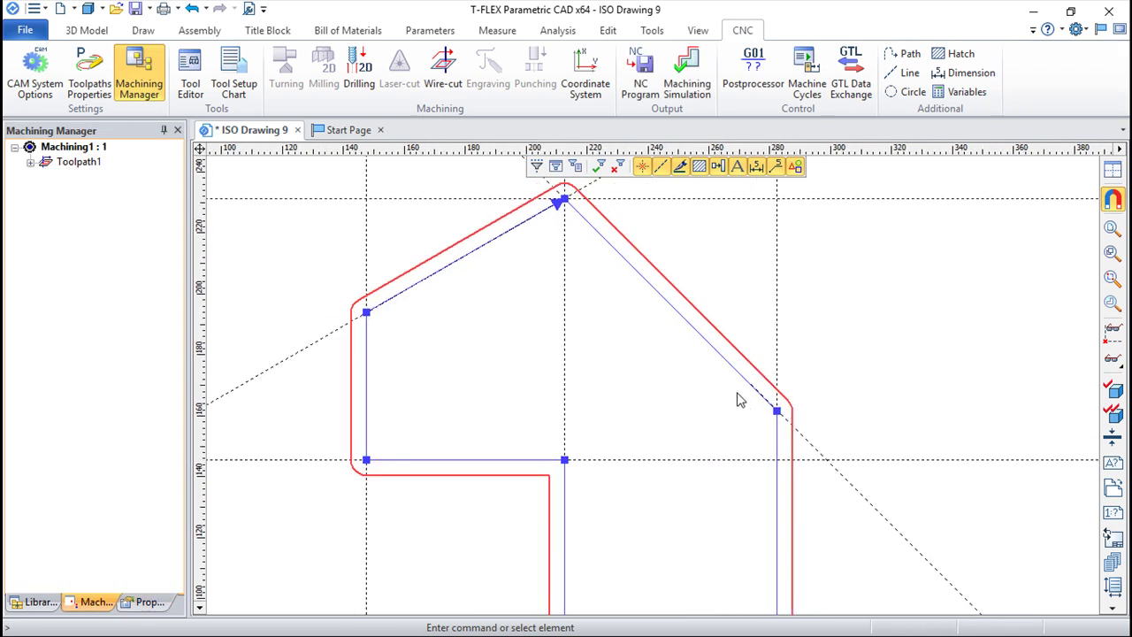
scroll(626, 381, down, 1)
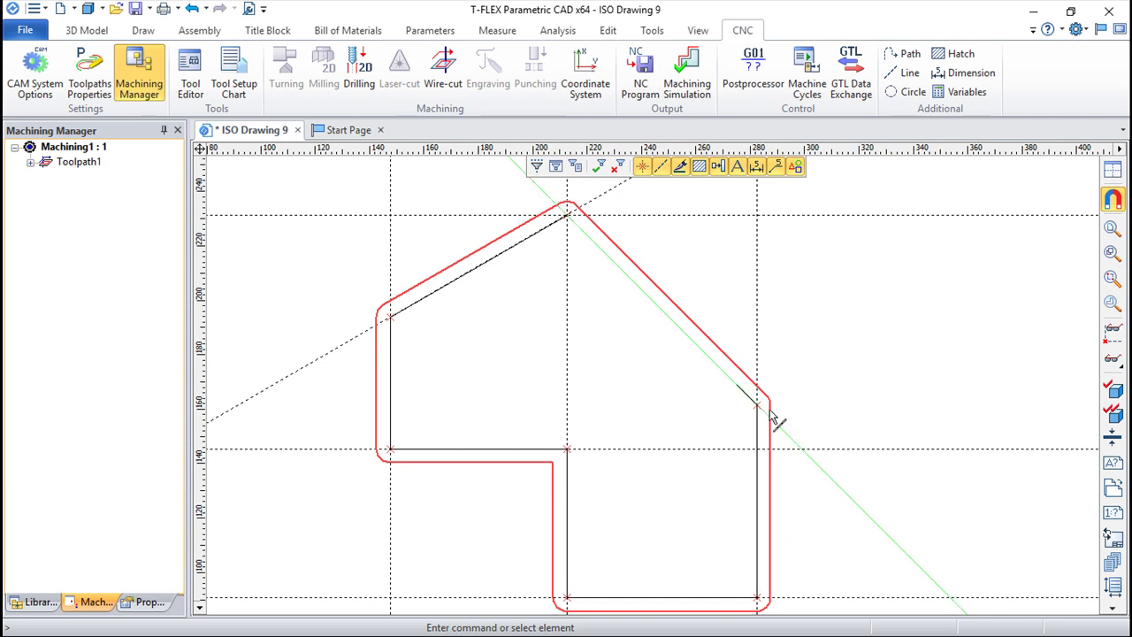
scroll(790, 426, up, 2)
scroll(593, 488, down, 1)
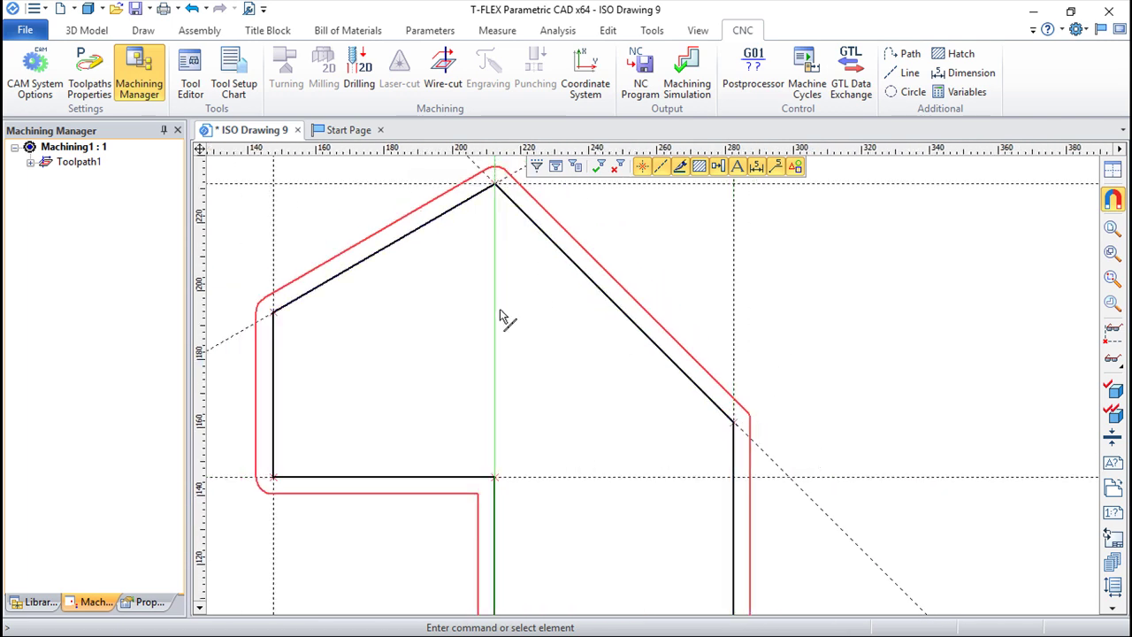
scroll(769, 371, down, 2)
scroll(664, 424, up, 1)
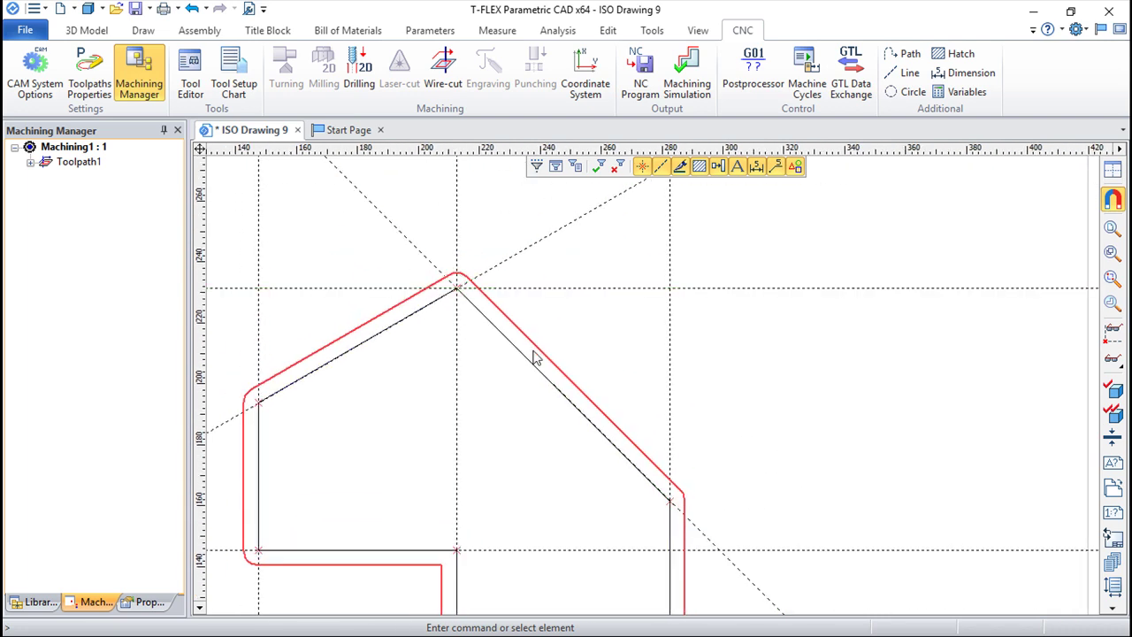
scroll(391, 403, up, 1)
scroll(403, 404, down, 2)
middle_drag(483, 442, 634, 349)
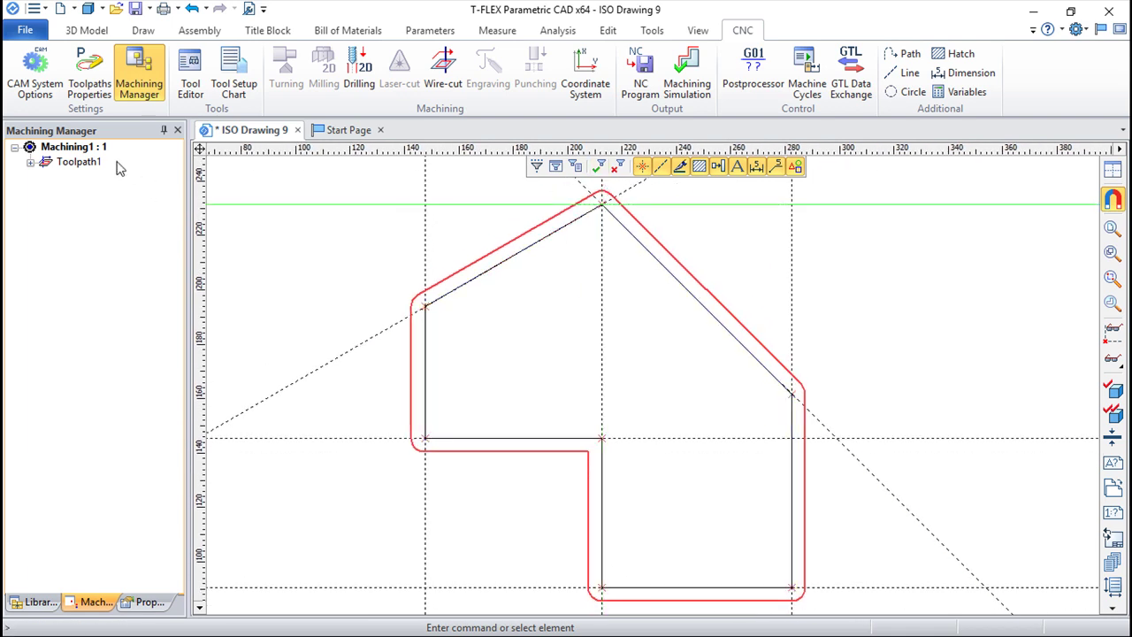
- Turn on the Nontangential additional parameter for Toolpath1 and apply it
double_click(63, 163)
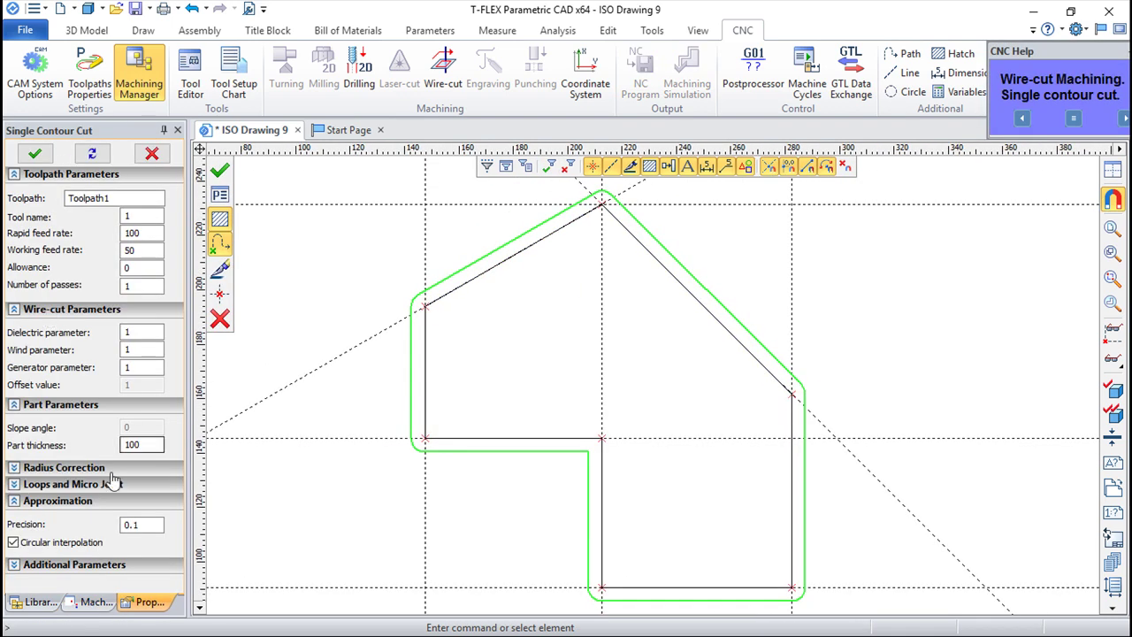
click(16, 485)
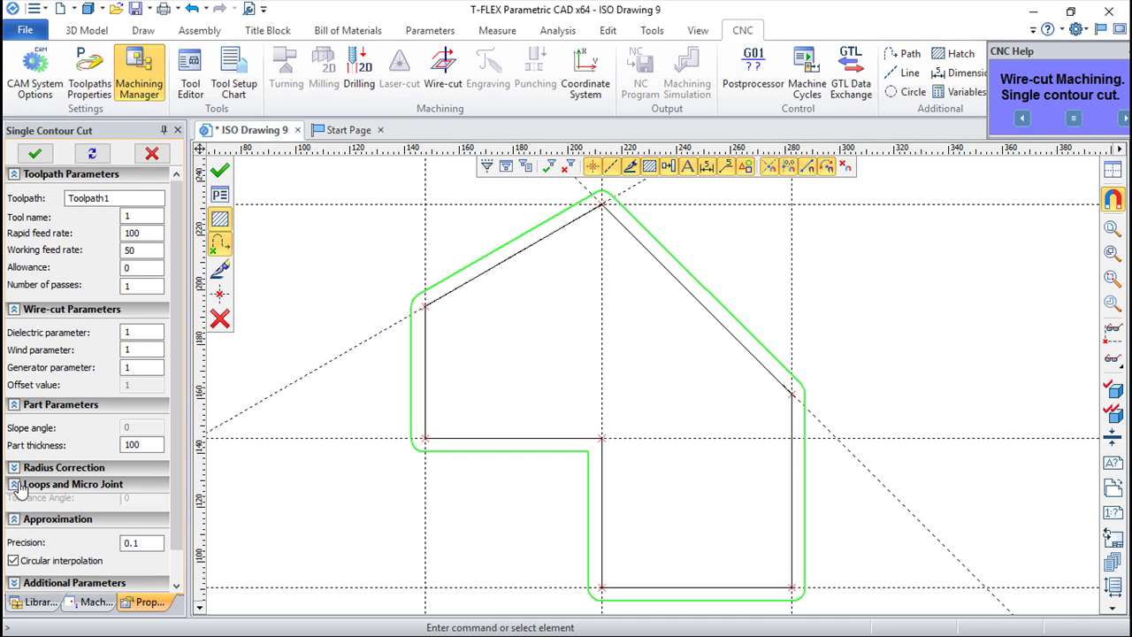
scroll(175, 531, down, 2)
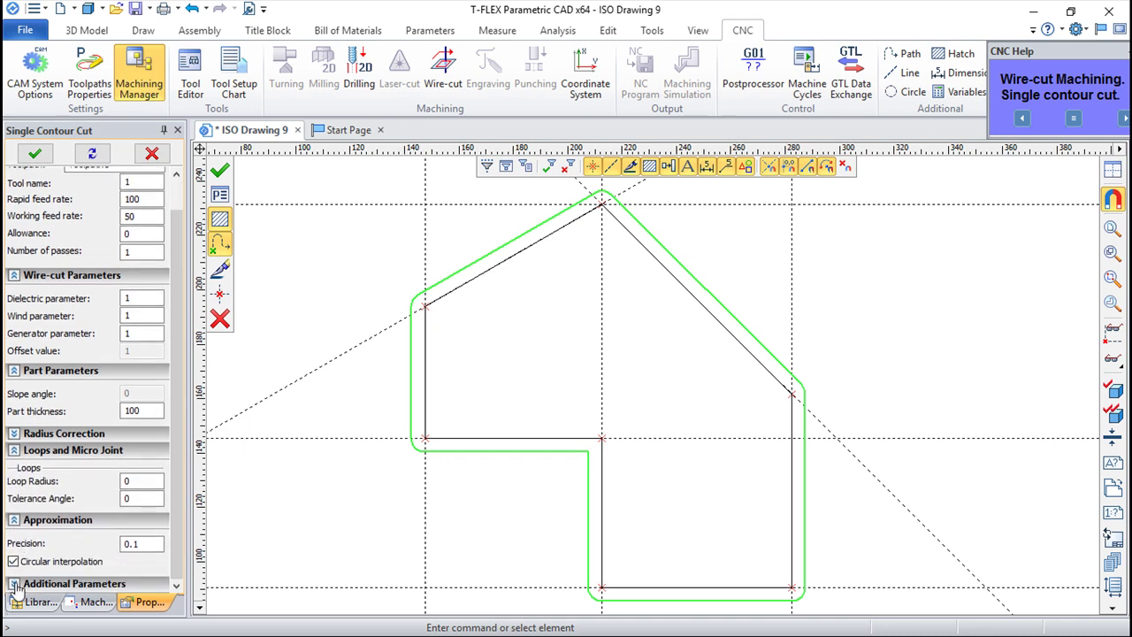
scroll(165, 509, down, 5)
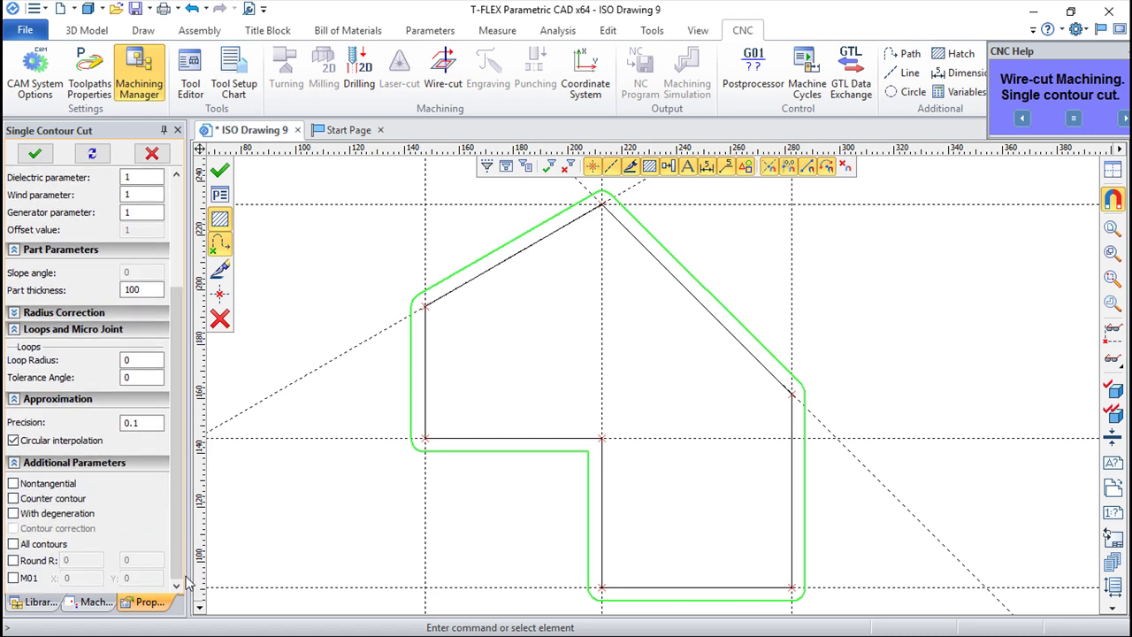
click(220, 170)
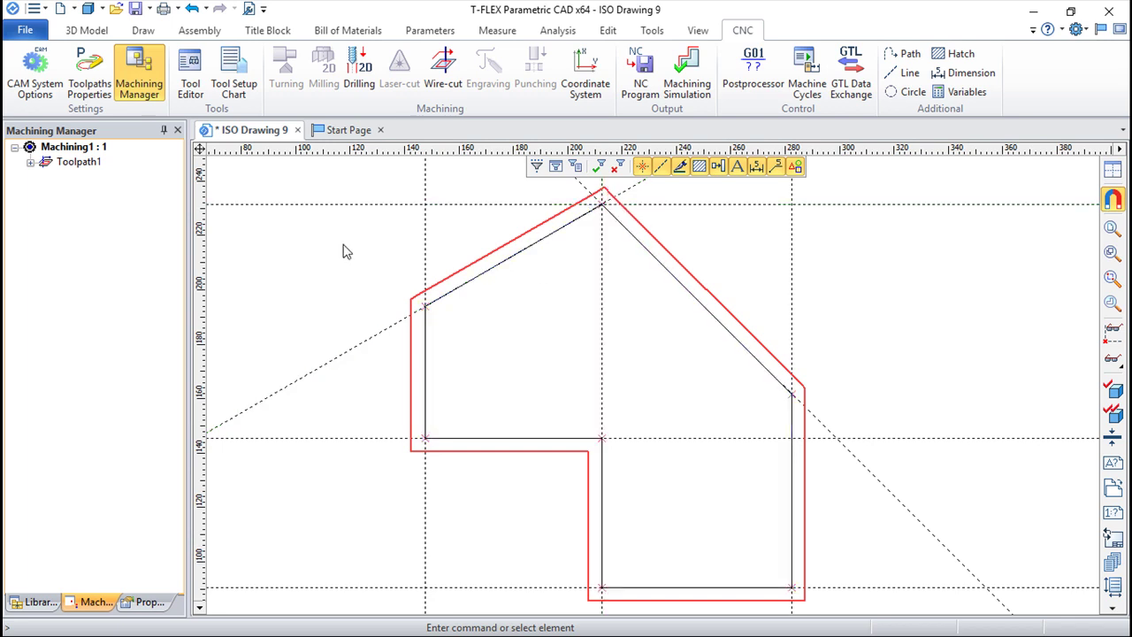
- Turn on the With degeneration additional parameter for Toolpath1 and apply it
double_click(79, 162)
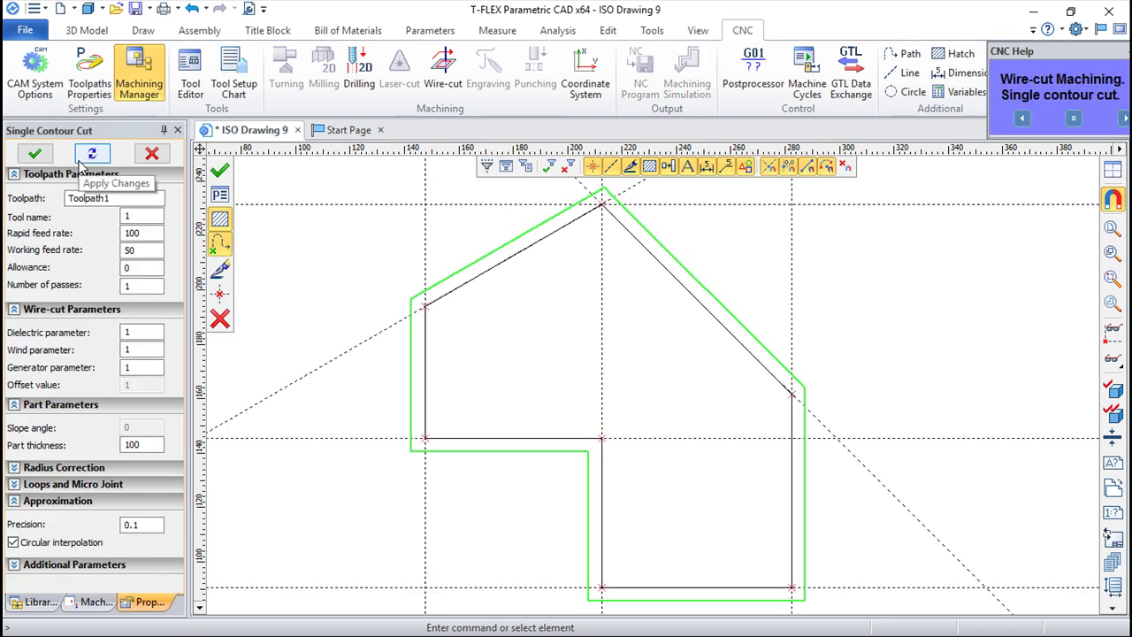
click(13, 567)
scroll(27, 548, down, 3)
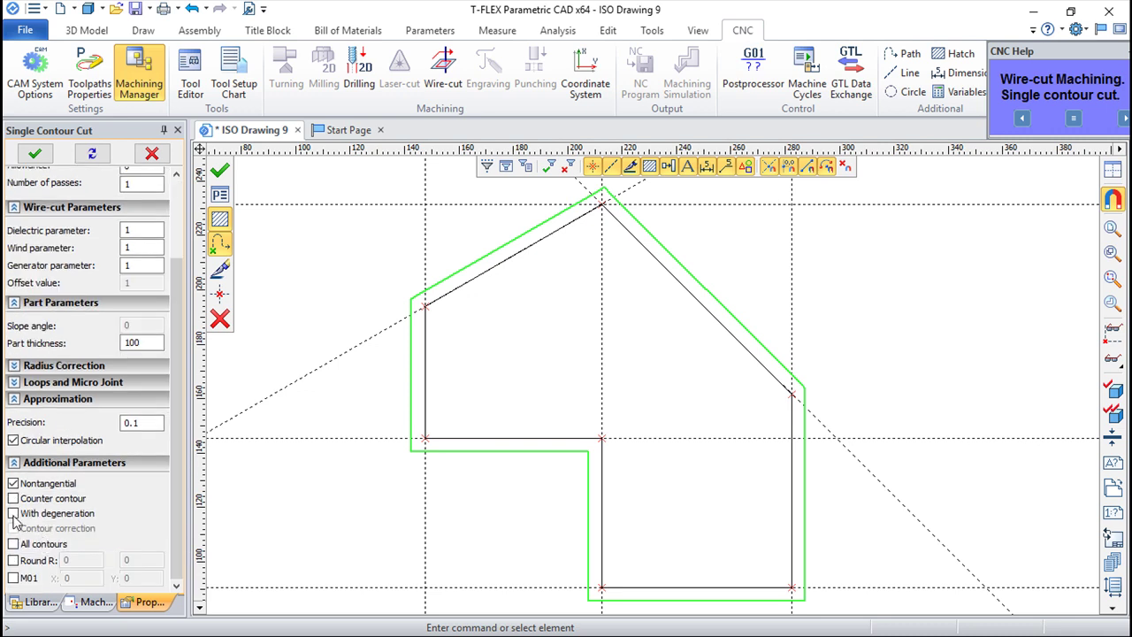
click(13, 514)
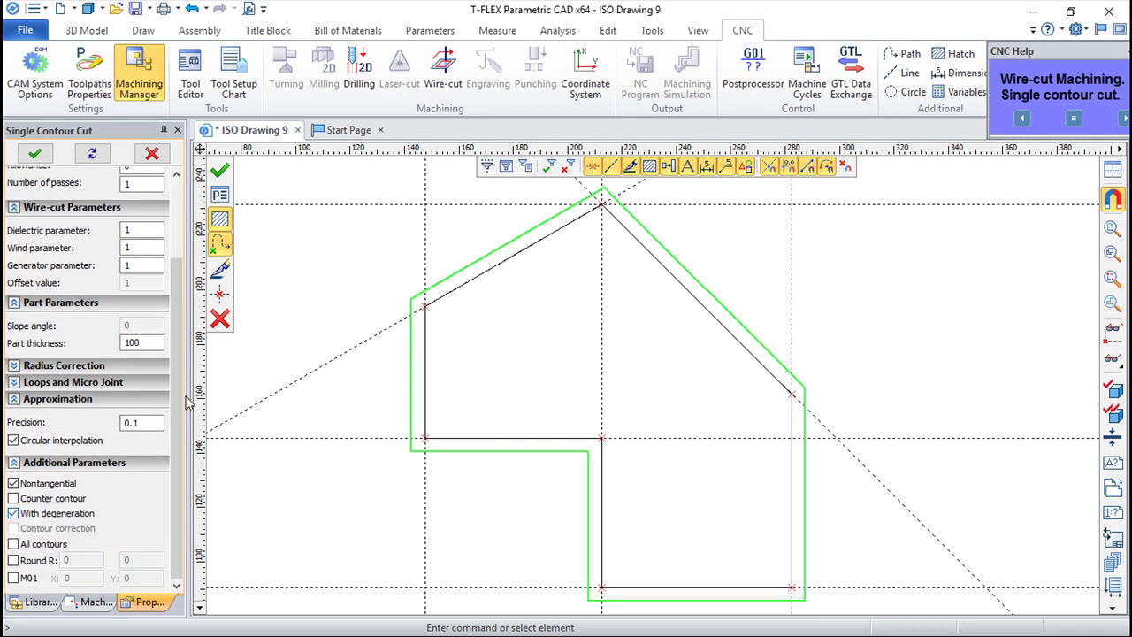
click(221, 170)
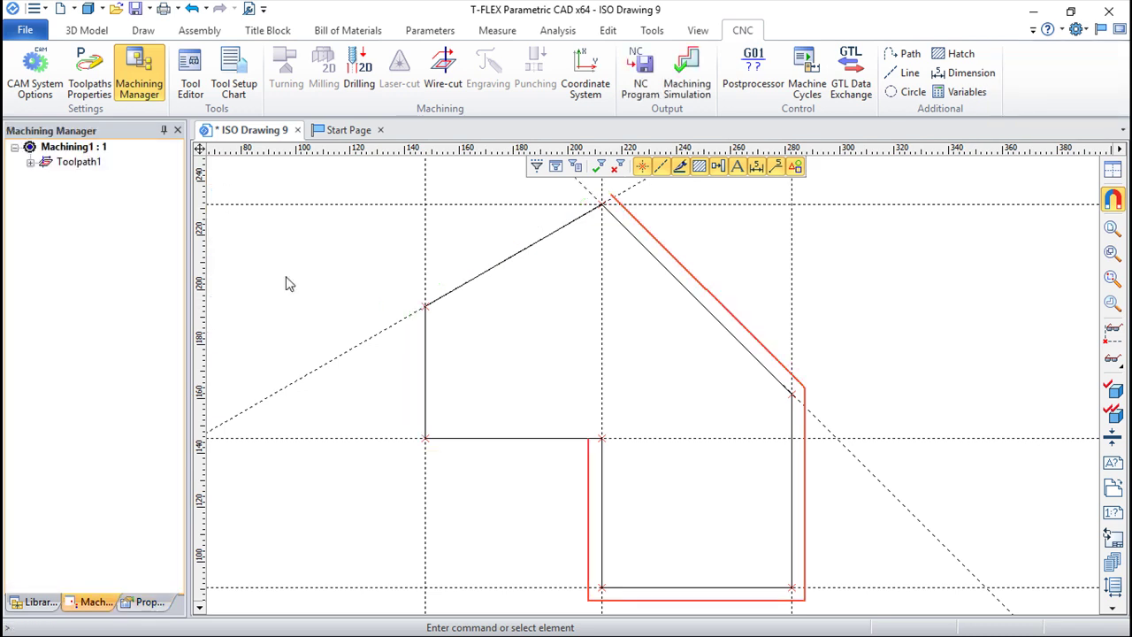
- Turn off Nontangential for Toolpath1 and switch its radius correction to Right
scroll(573, 341, down, 1)
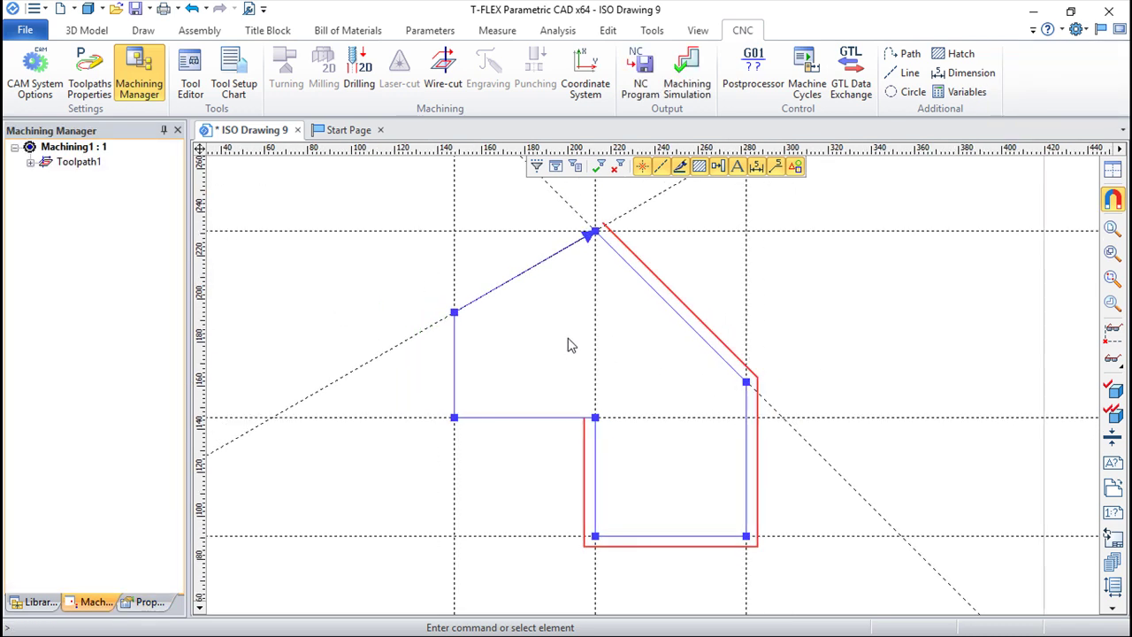
double_click(53, 163)
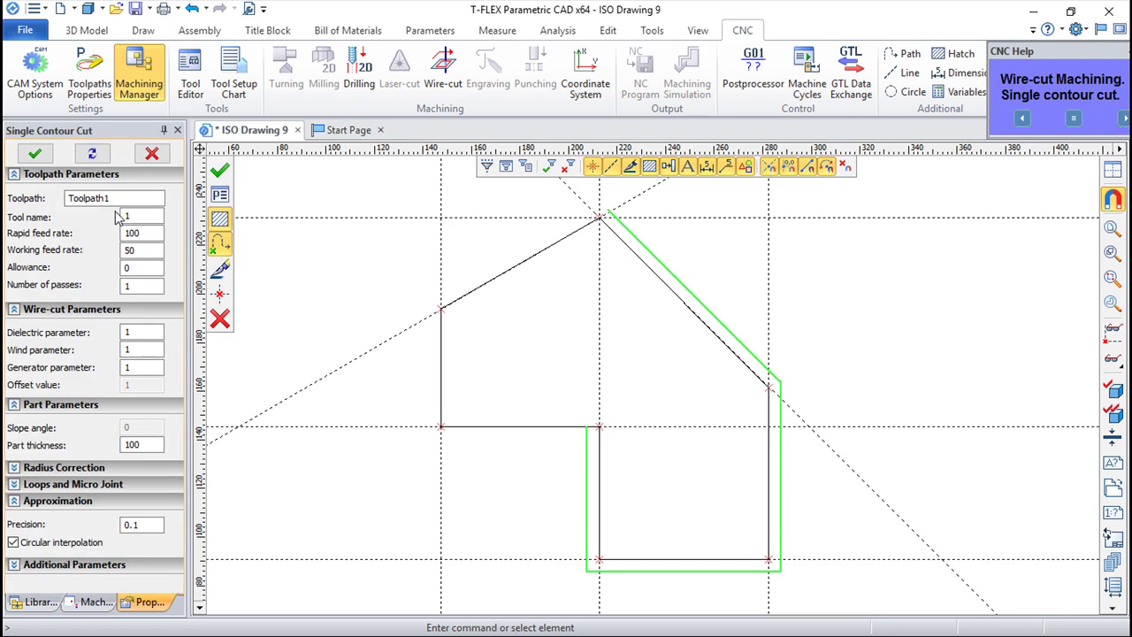
click(13, 565)
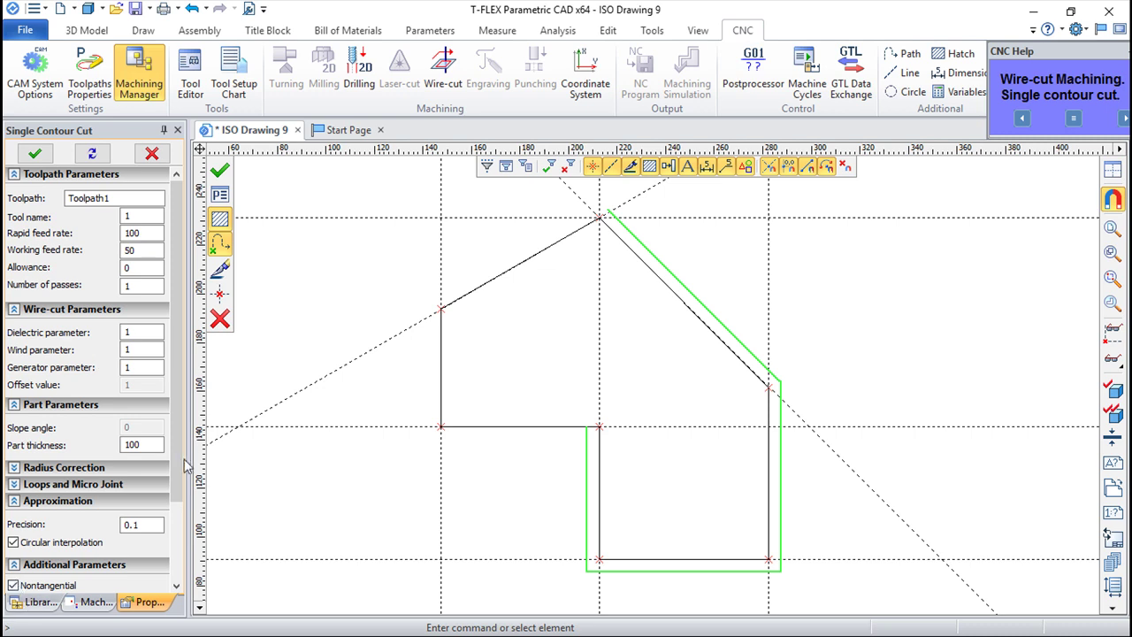
scroll(40, 538, down, 2)
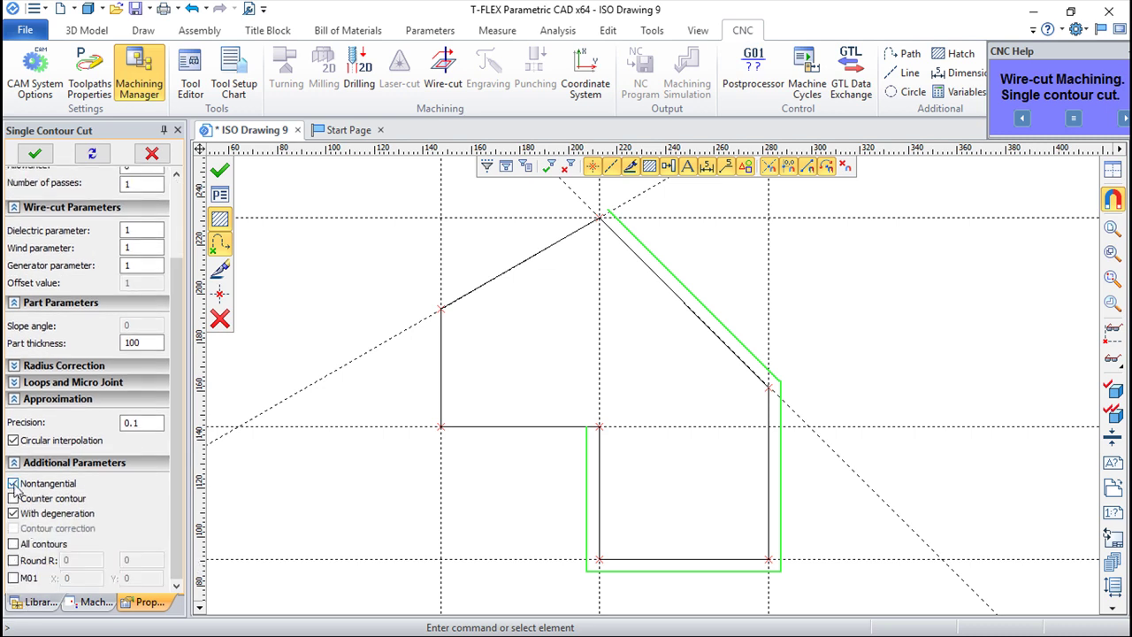
click(13, 484)
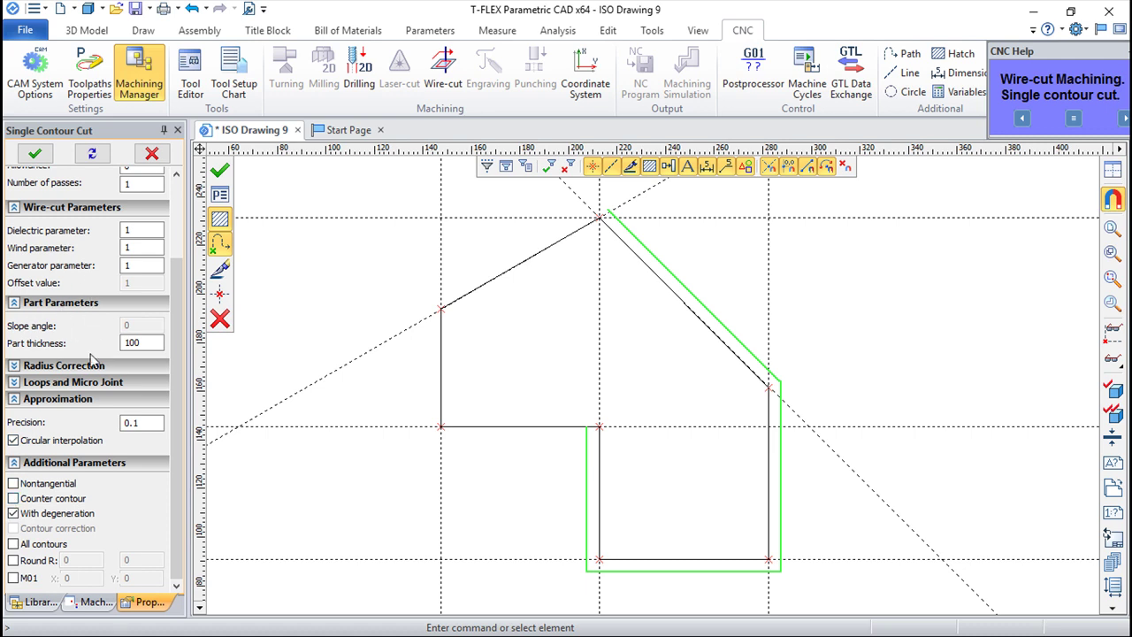
click(18, 365)
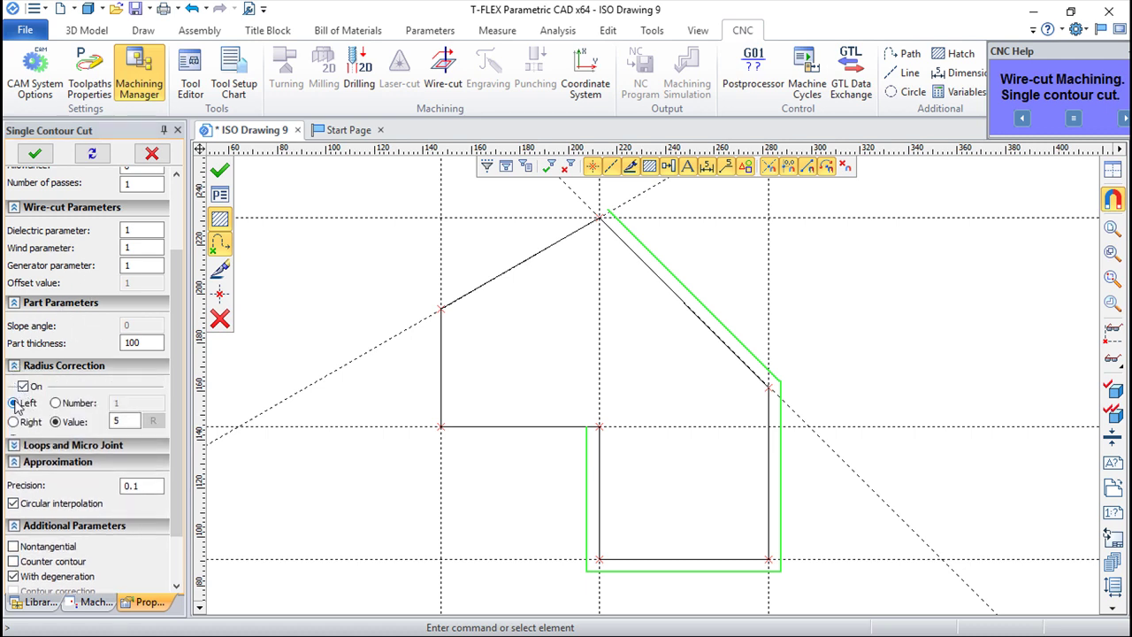
click(13, 422)
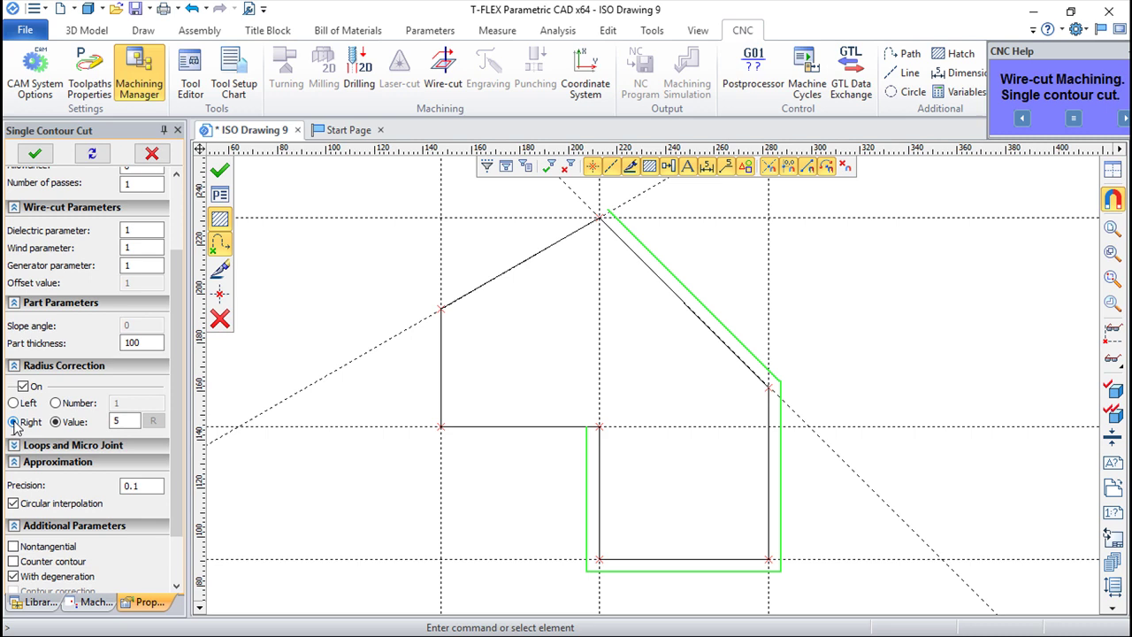
click(220, 170)
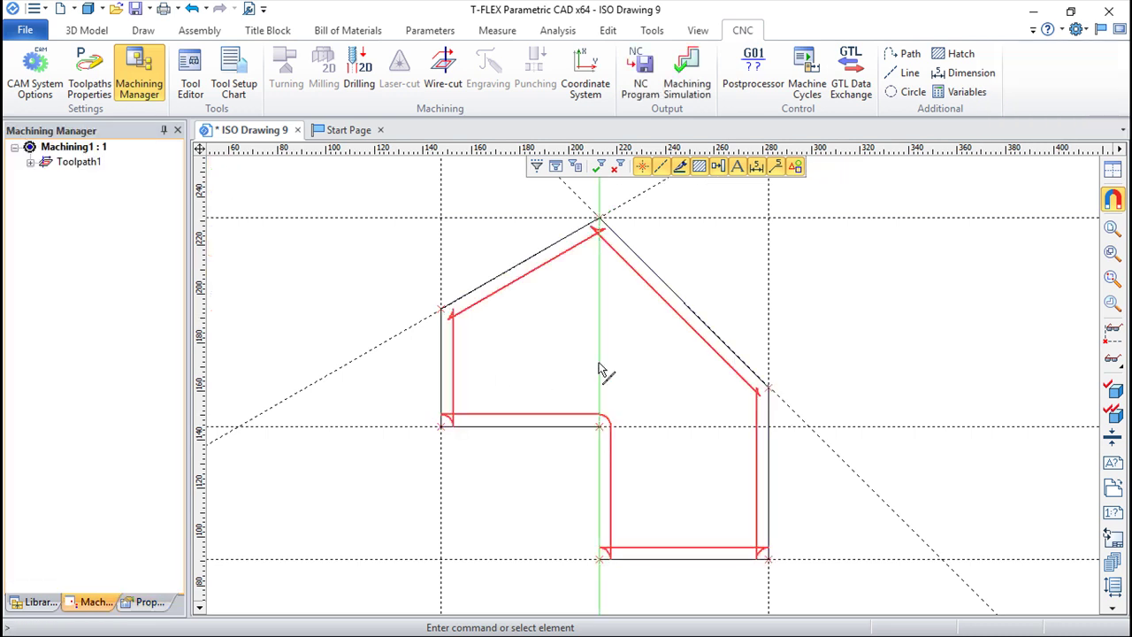
- Inspect the toolpath at the contour's corners and turn off With degeneration for Toolpath1
scroll(607, 303, up, 2)
middle_drag(585, 325, 585, 480)
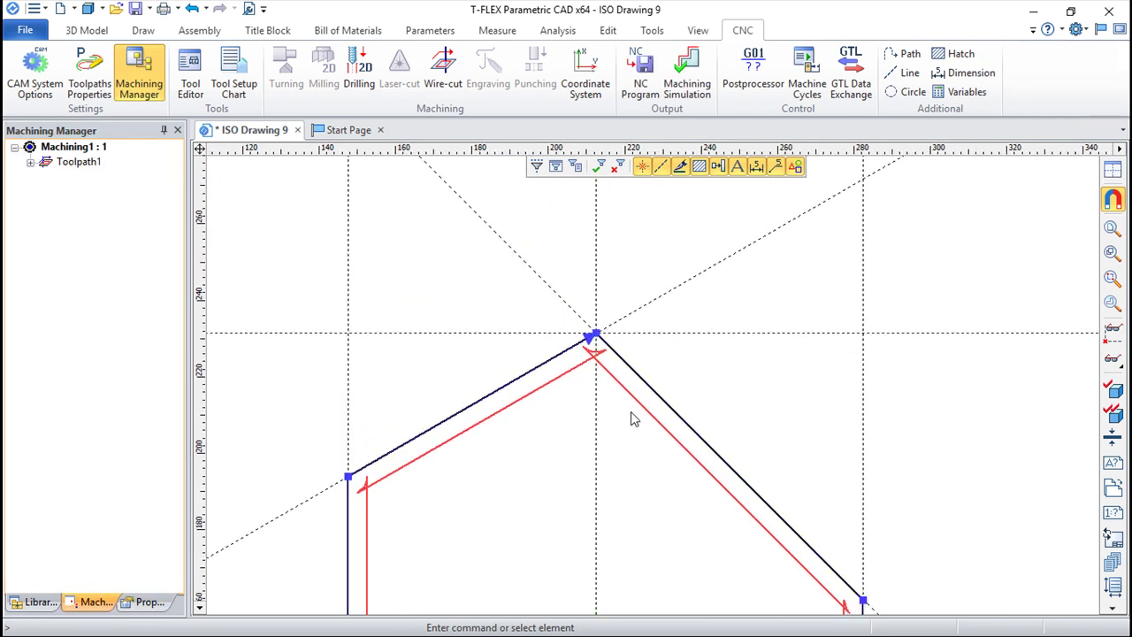
scroll(591, 402, up, 2)
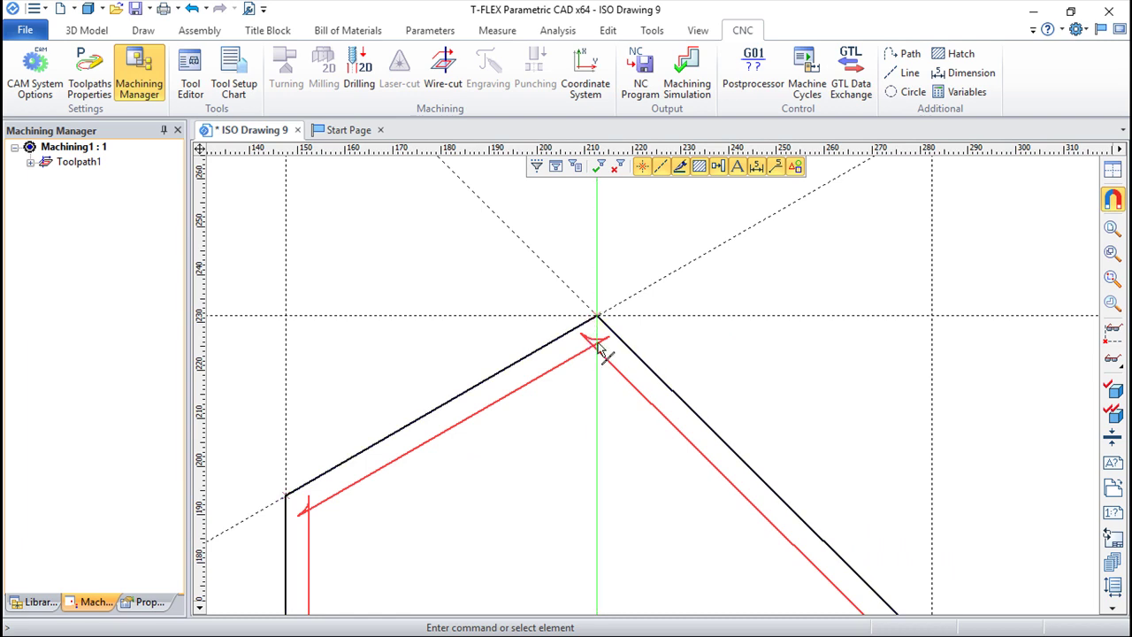
scroll(655, 464, down, 2)
middle_drag(623, 506, 665, 359)
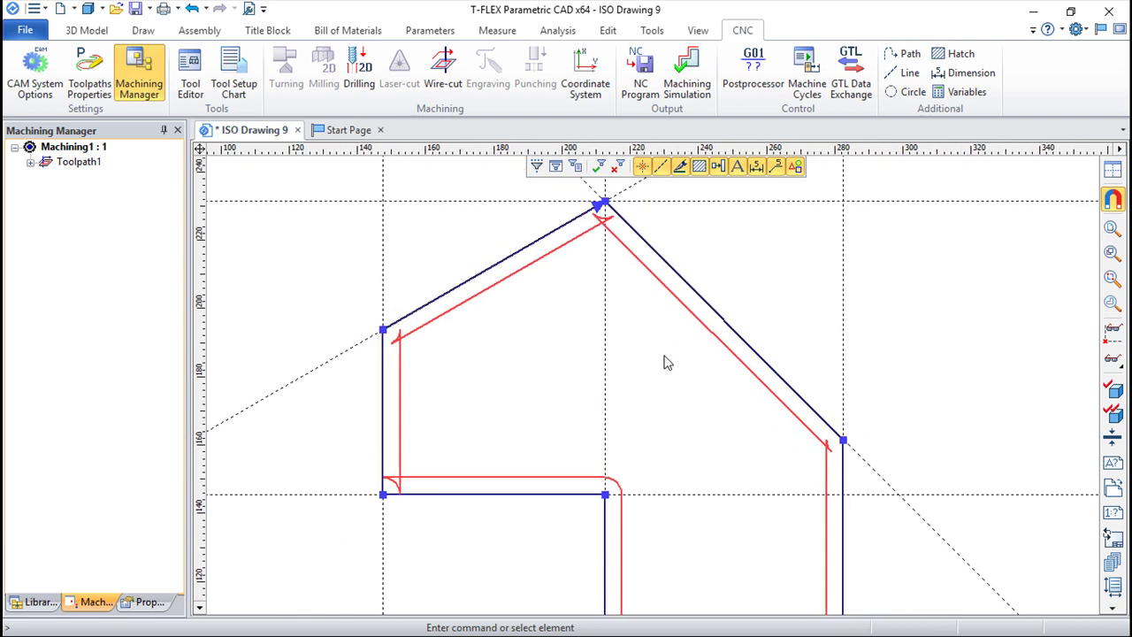
scroll(619, 449, down, 1)
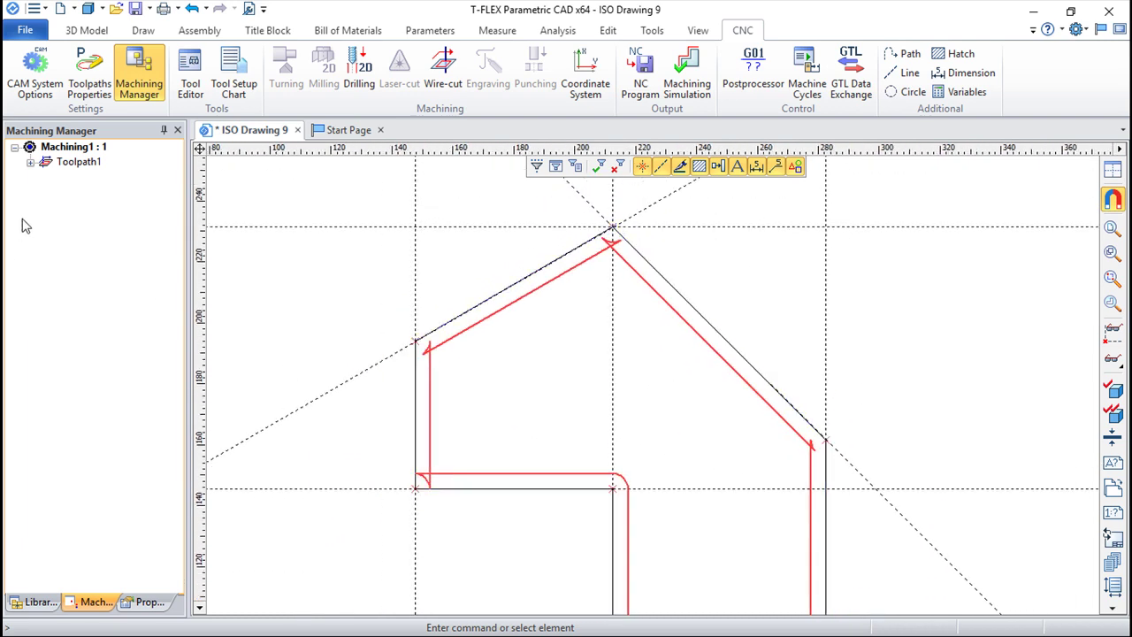
double_click(78, 162)
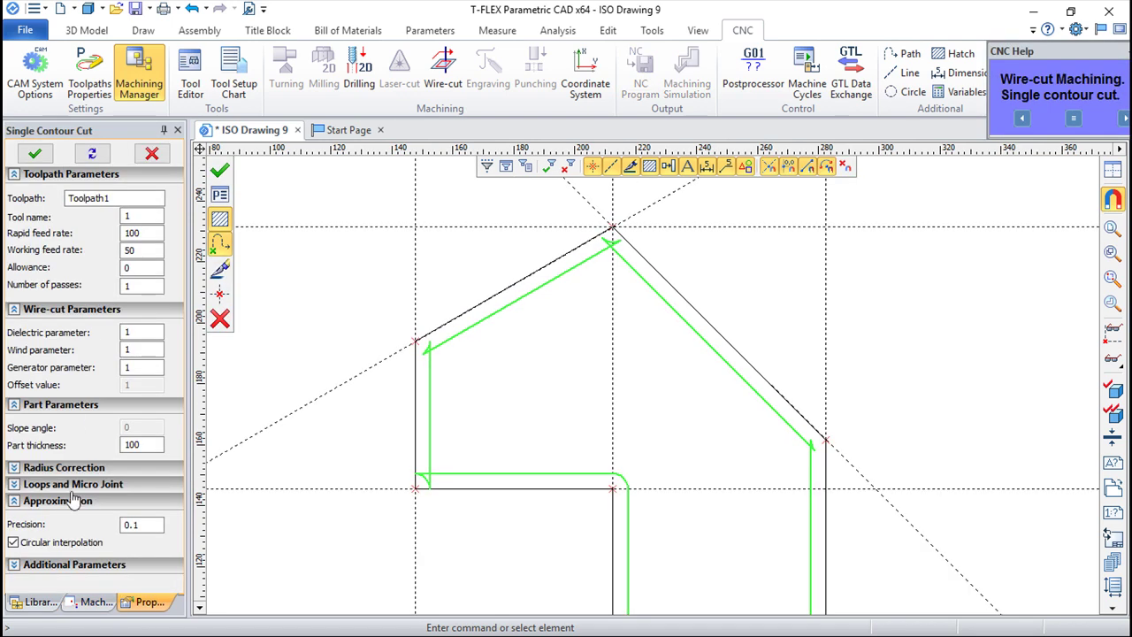
click(15, 567)
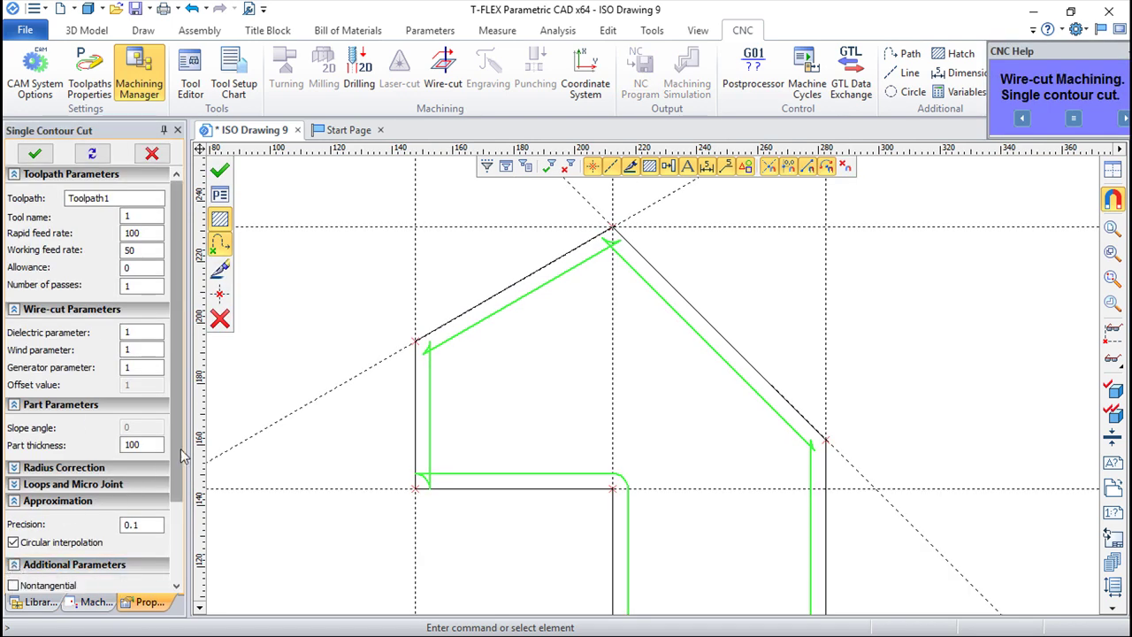
scroll(44, 558, down, 2)
click(12, 513)
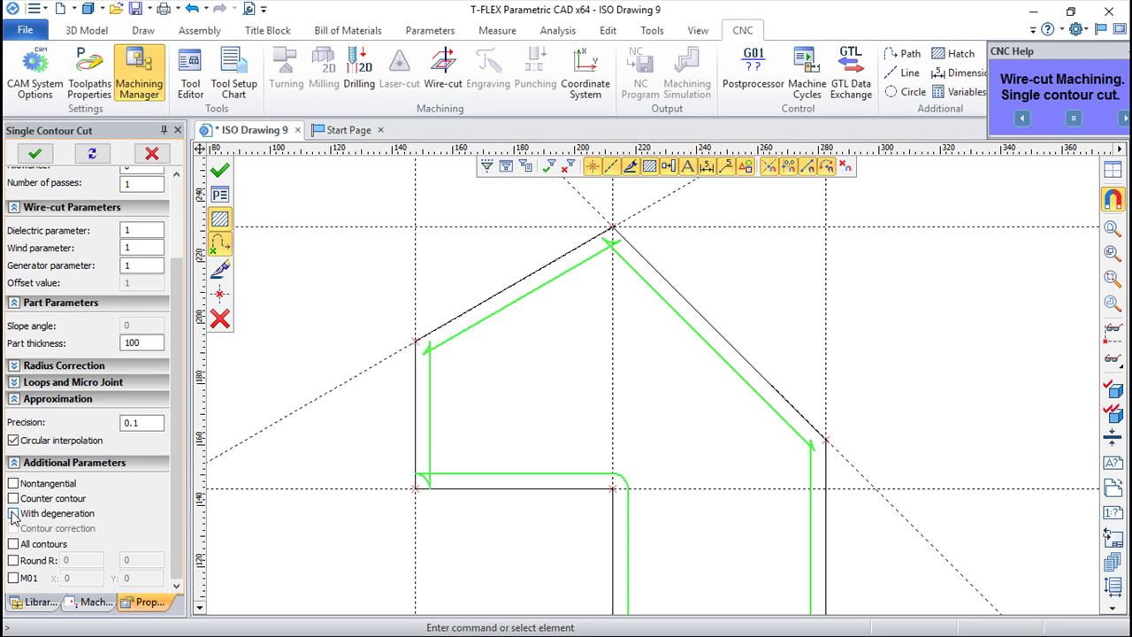
click(219, 171)
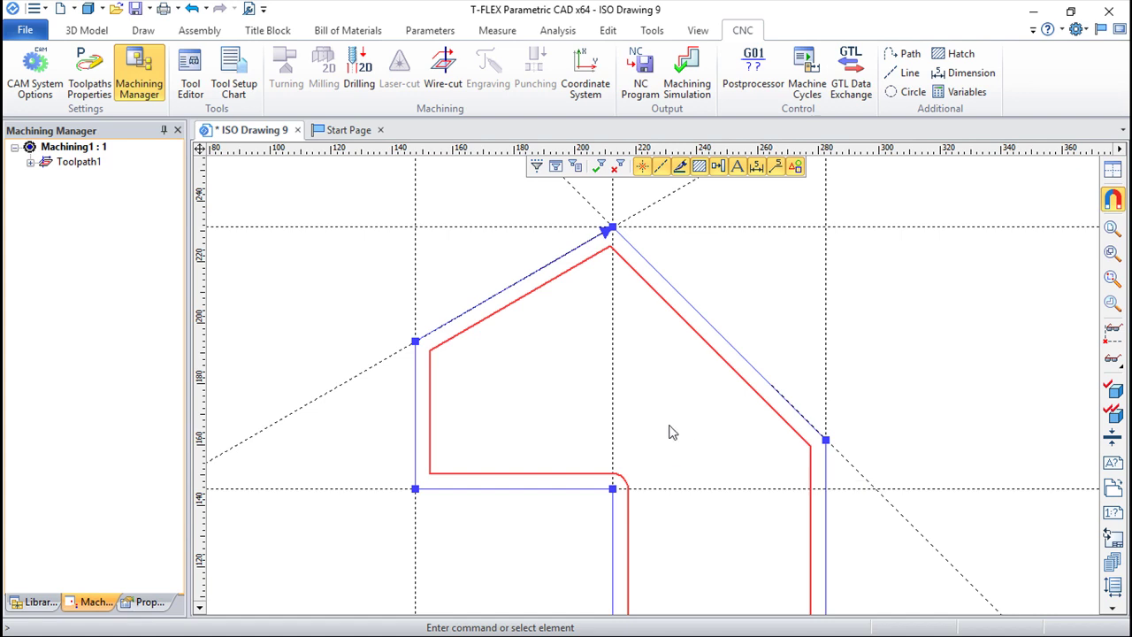
- Turn on the Counter contour additional parameter for Toolpath1 and apply it
double_click(69, 165)
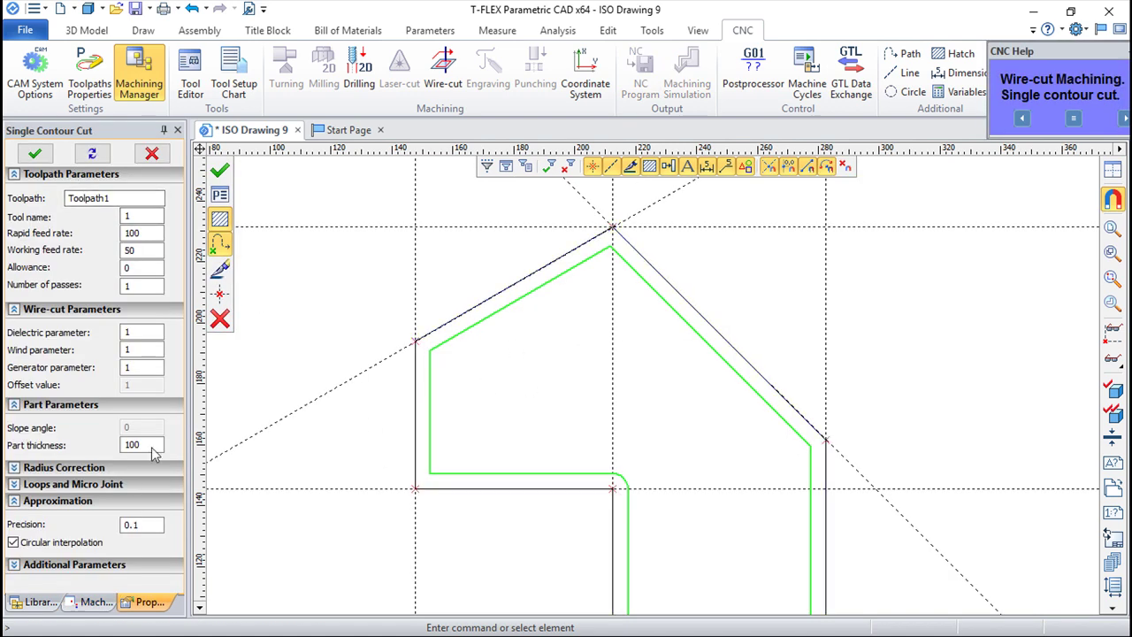
click(13, 564)
scroll(179, 513, down, 3)
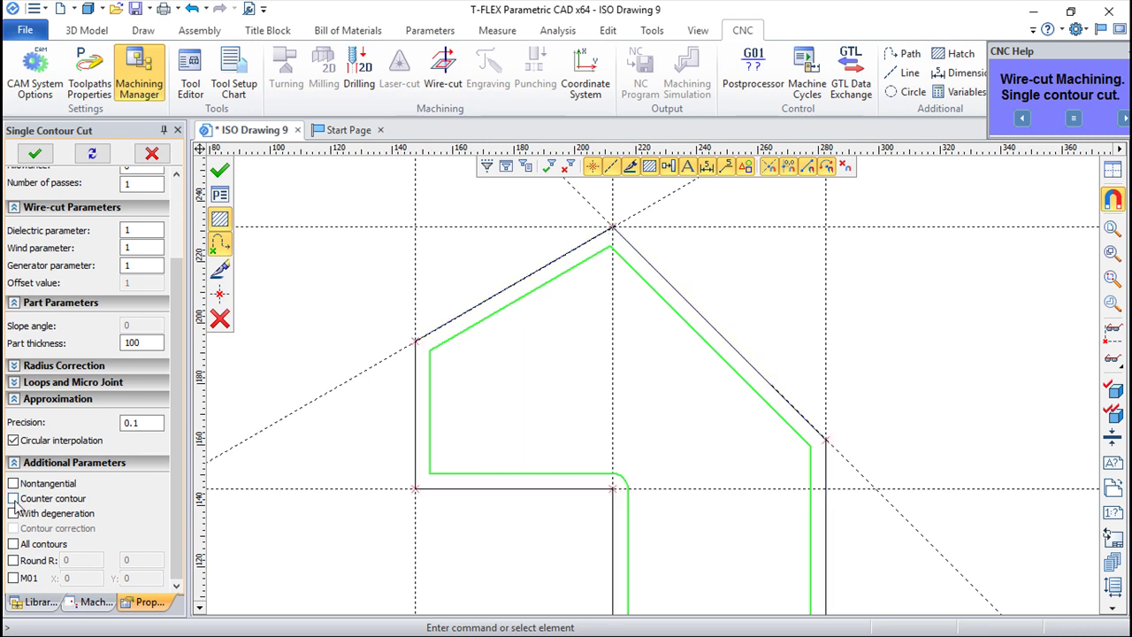
click(14, 499)
click(219, 171)
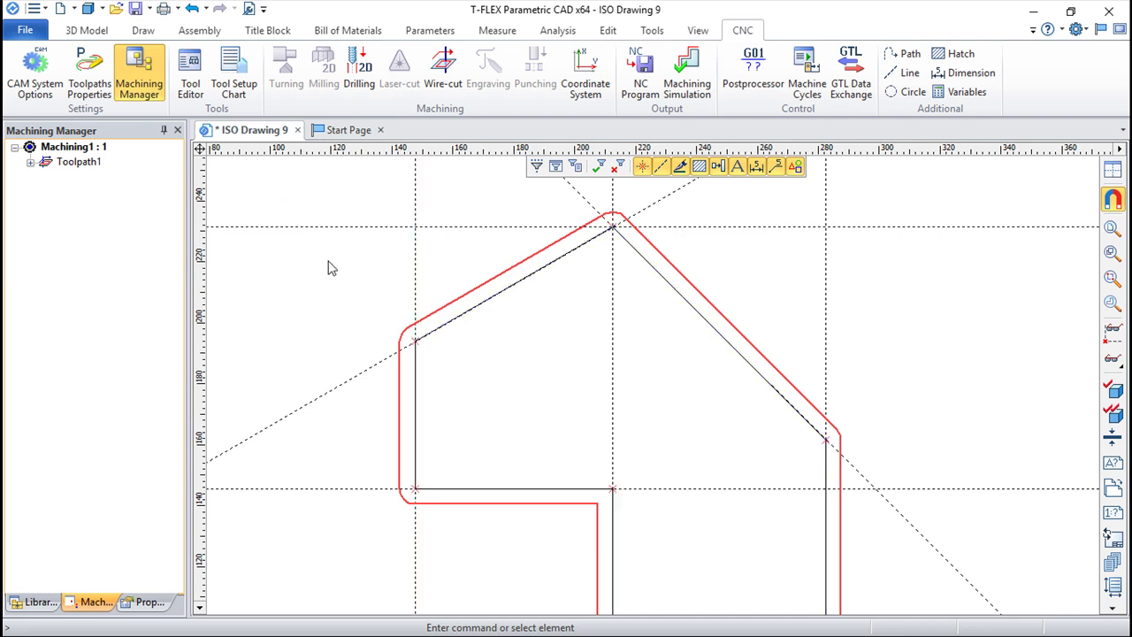
- Play the machining simulation of the counter-contour toolpath
click(686, 67)
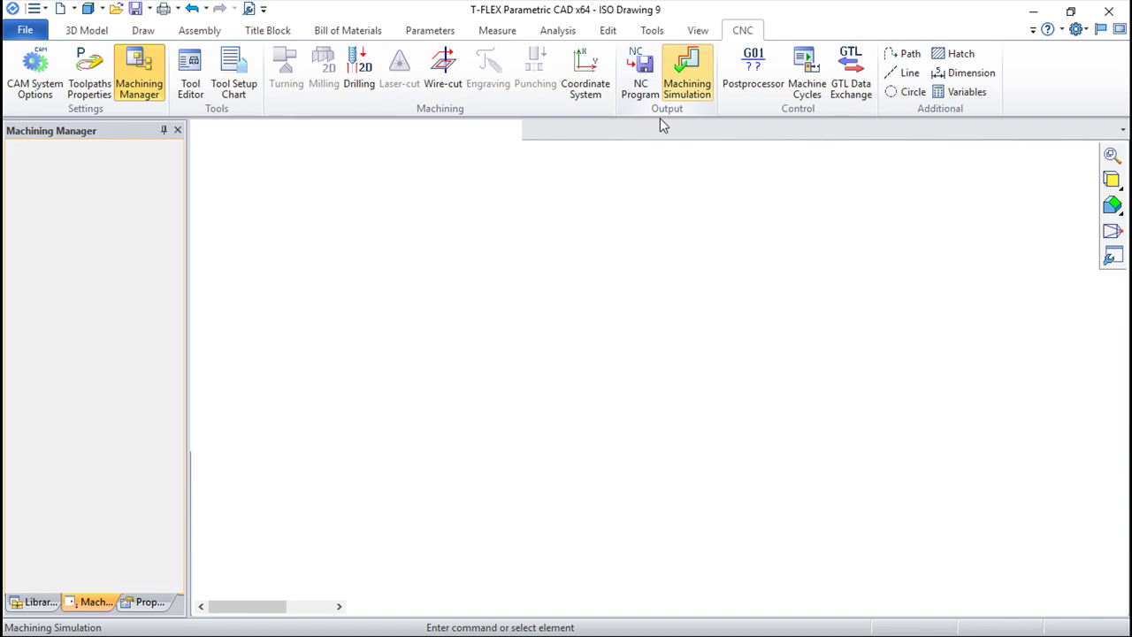
click(122, 60)
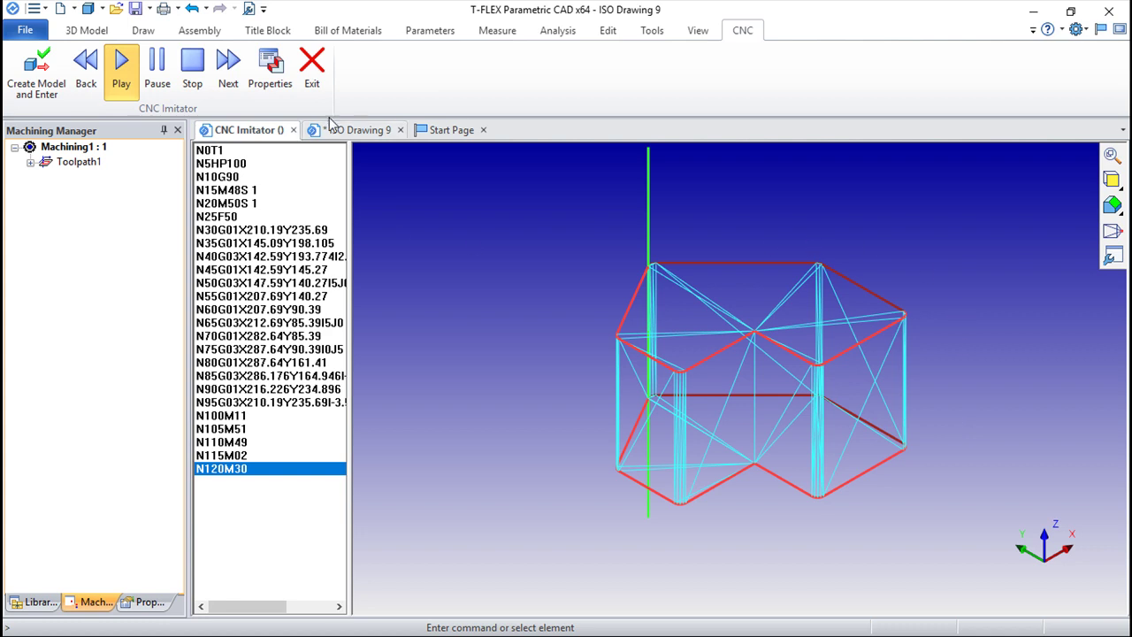
- Exit the simulation and turn off radius correction and Counter contour for Toolpath1
click(311, 62)
double_click(76, 164)
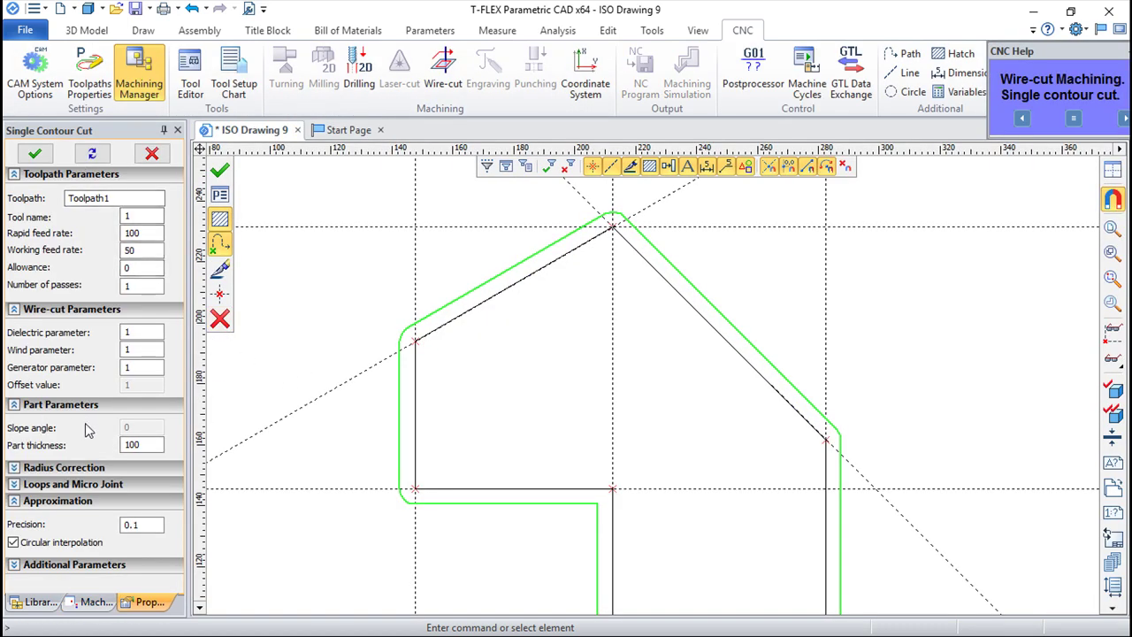
click(15, 467)
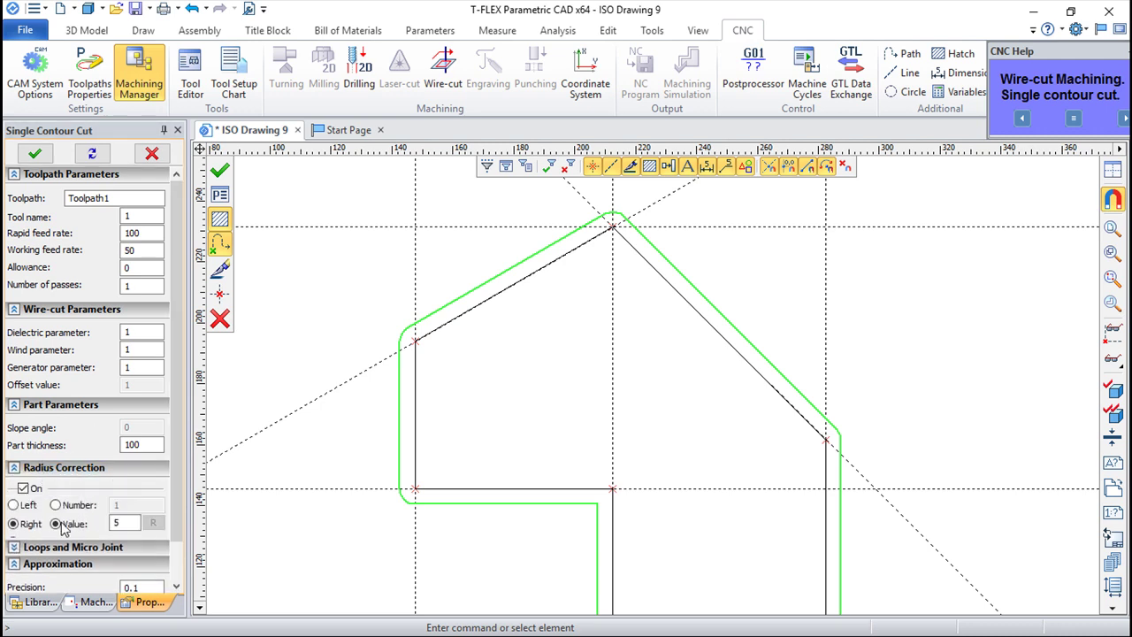
click(22, 488)
scroll(180, 409, down, 1)
scroll(180, 409, down, 1)
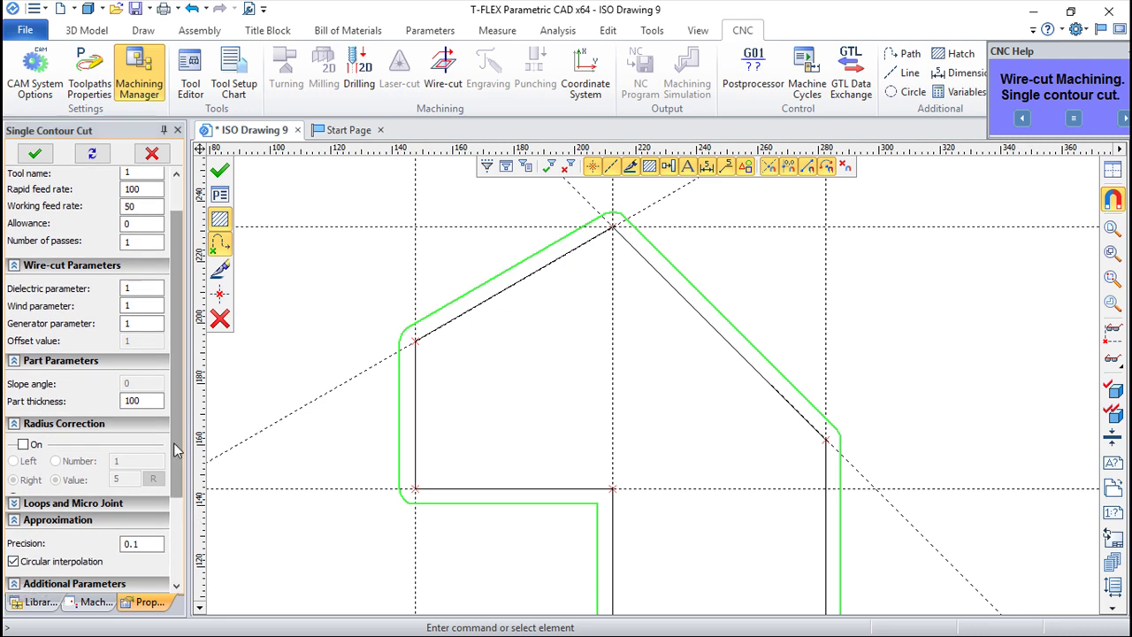
scroll(51, 552, down, 3)
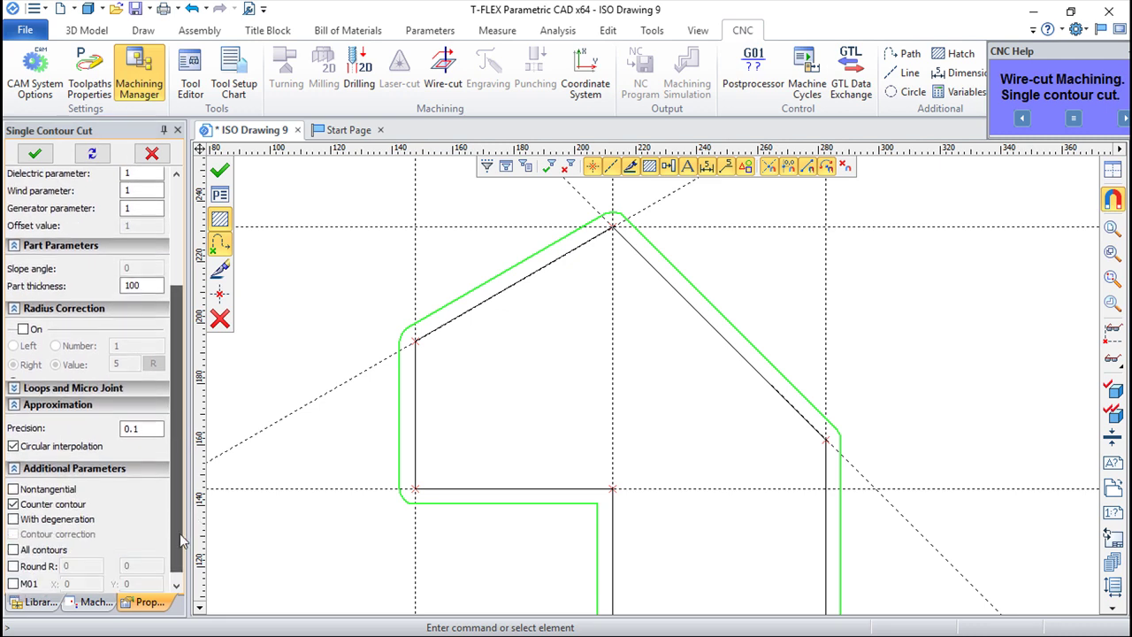
click(13, 499)
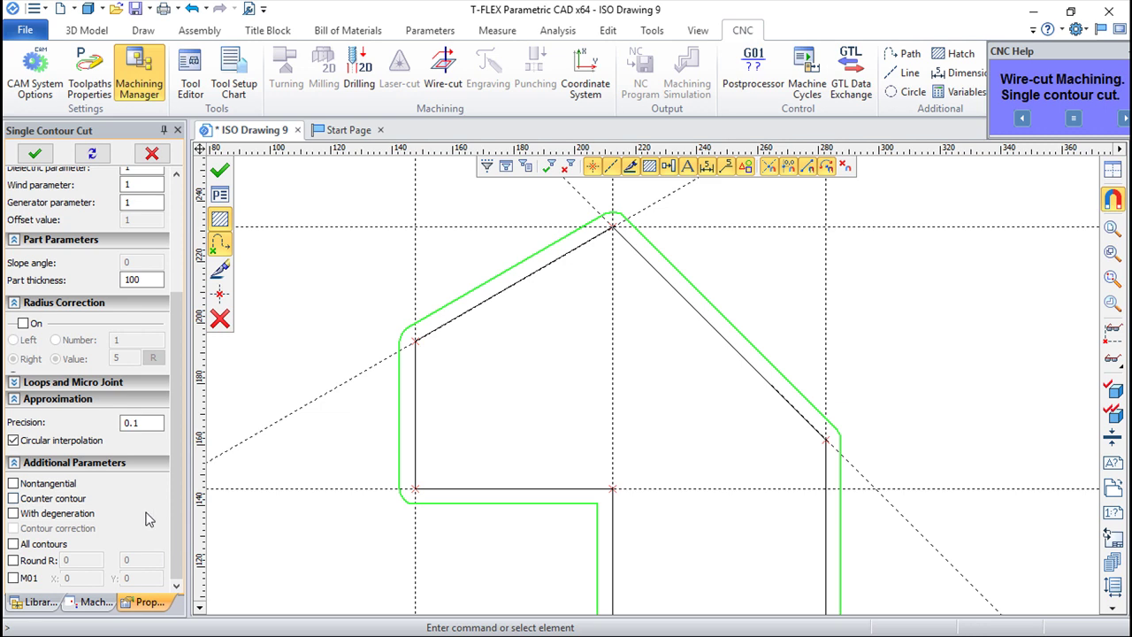
- Turn on Round R for Toolpath1 with radii 5 and 10, and apply the change
click(13, 560)
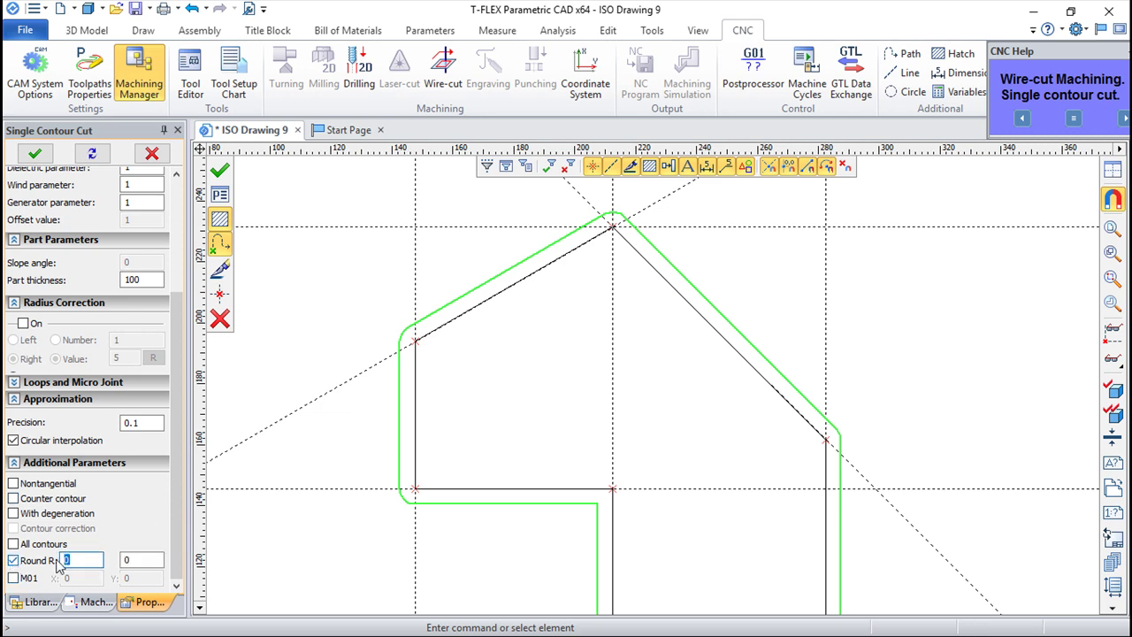
text(5)
click(161, 563)
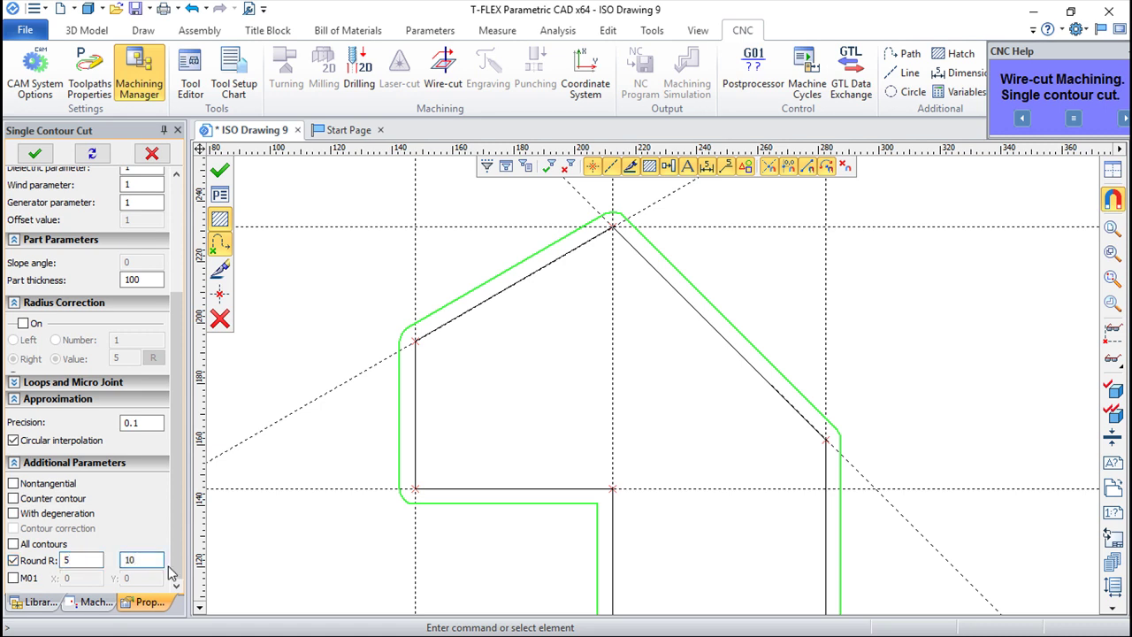
click(214, 174)
- Inspect the toolpath rounding at the inner and outer corners of the contour
click(581, 487)
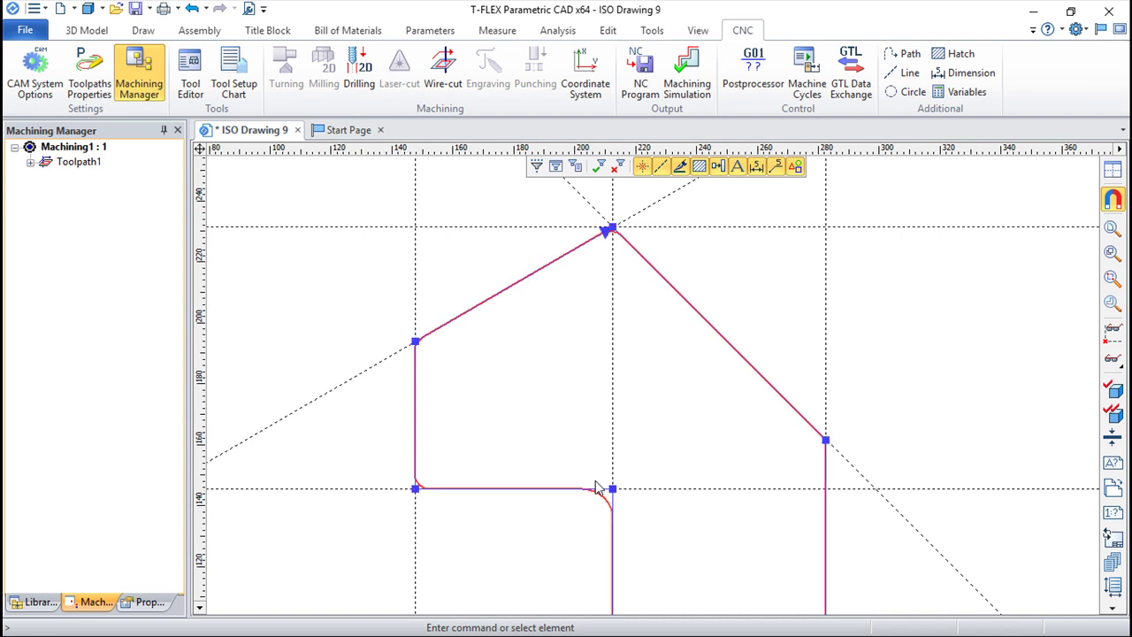
scroll(530, 380, up, 2)
scroll(430, 513, down, 2)
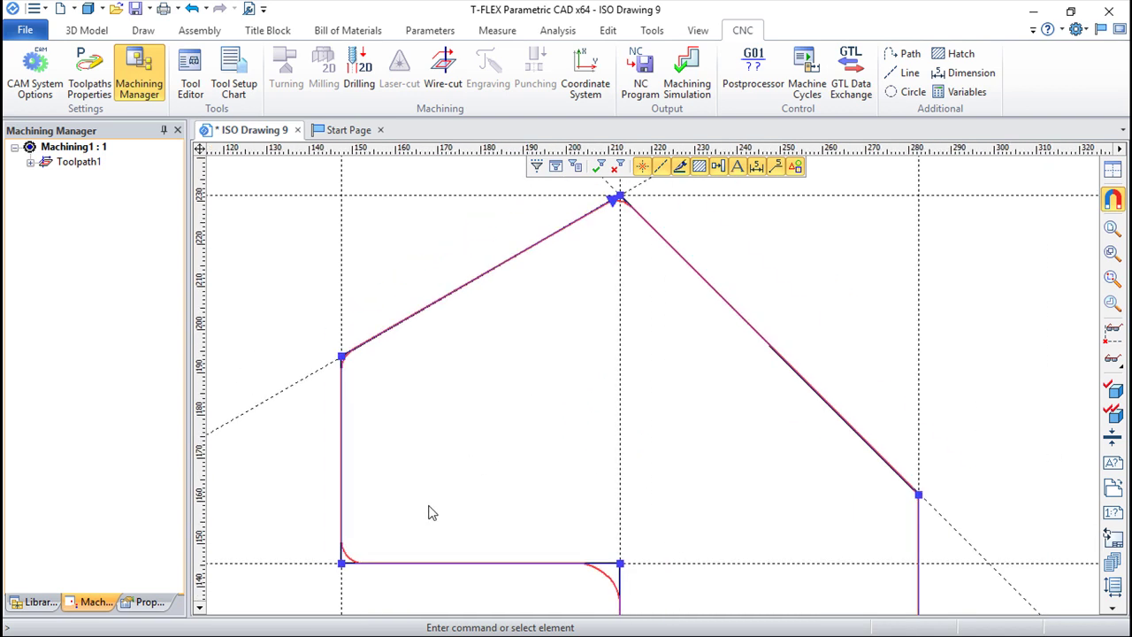
middle_drag(552, 454, 589, 366)
key(Escape)
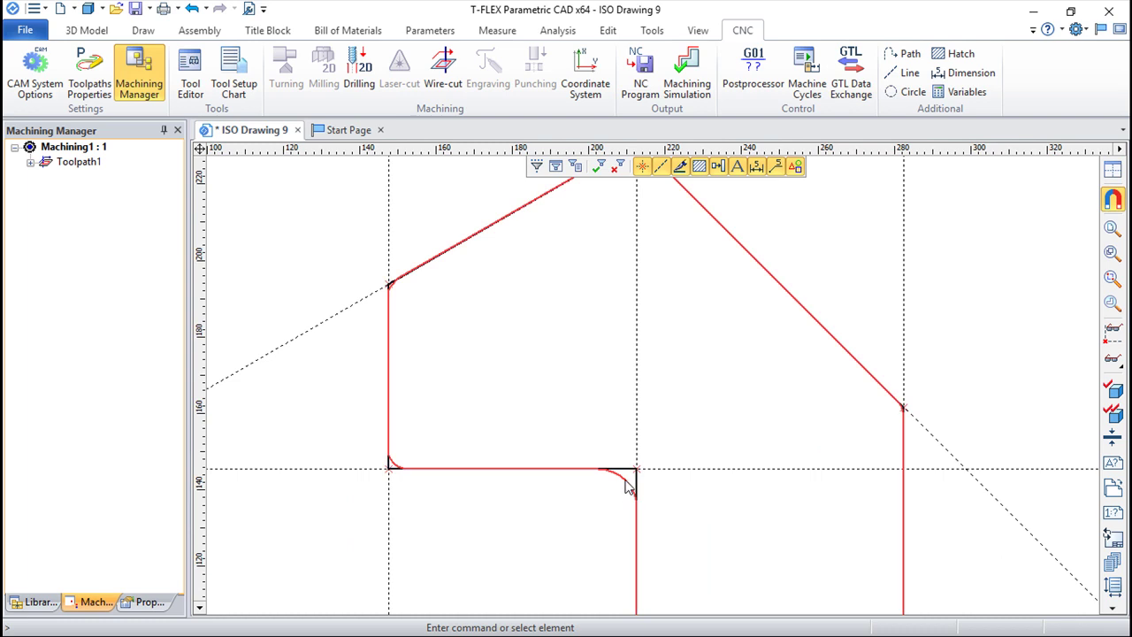
click(394, 468)
scroll(682, 346, down, 2)
middle_drag(856, 404, 607, 442)
scroll(607, 442, up, 3)
scroll(723, 443, up, 2)
scroll(563, 470, down, 5)
scroll(489, 479, down, 2)
middle_drag(525, 440, 607, 374)
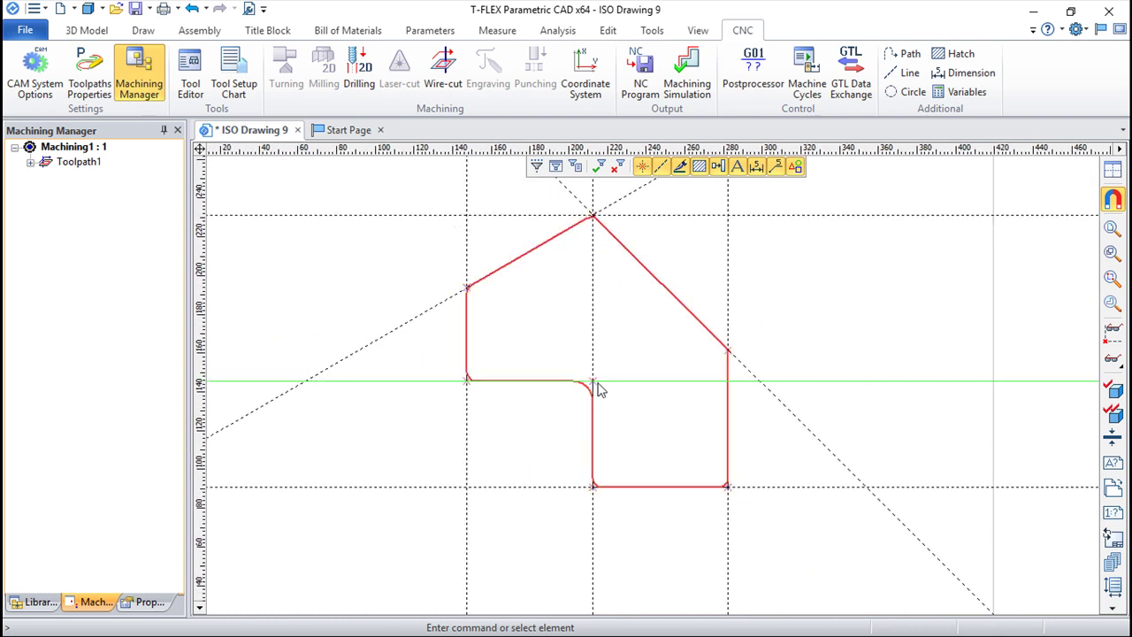
scroll(607, 374, up, 2)
click(529, 424)
- Turn off Round R for Toolpath1, turn on M01 with X 0 and Y 0, and apply the changes
double_click(84, 164)
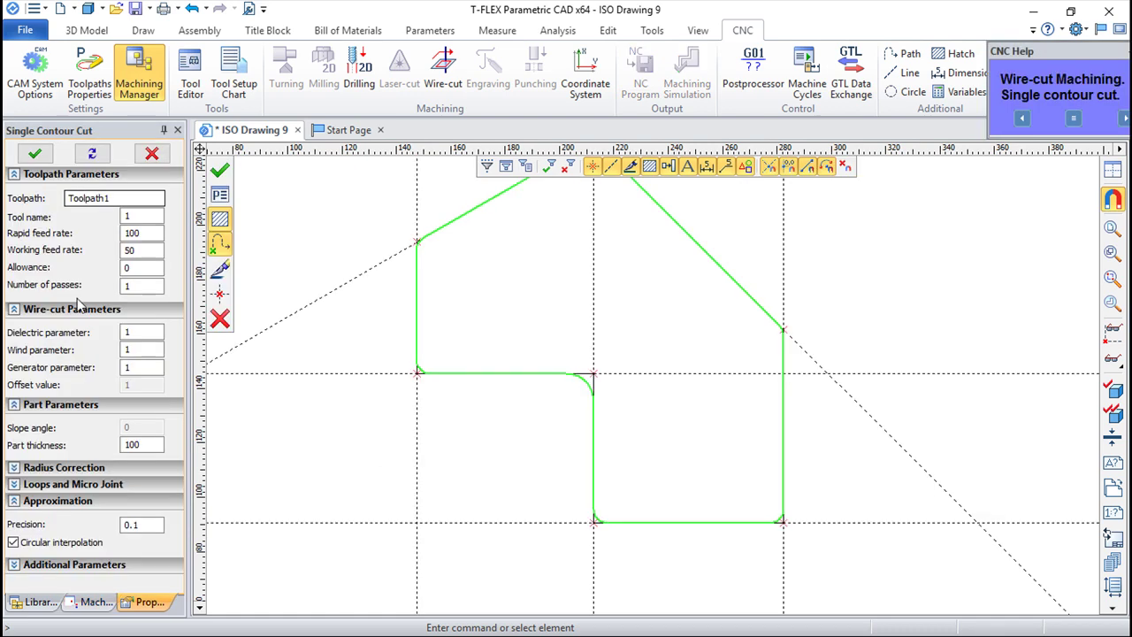
drag(177, 482, 177, 558)
click(13, 560)
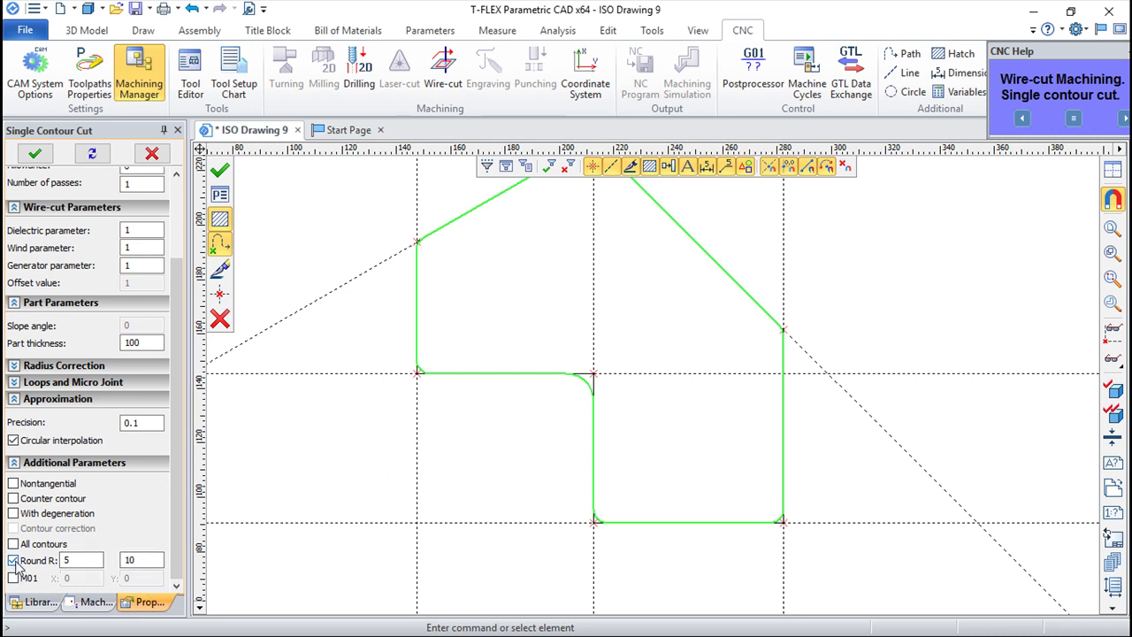
click(14, 560)
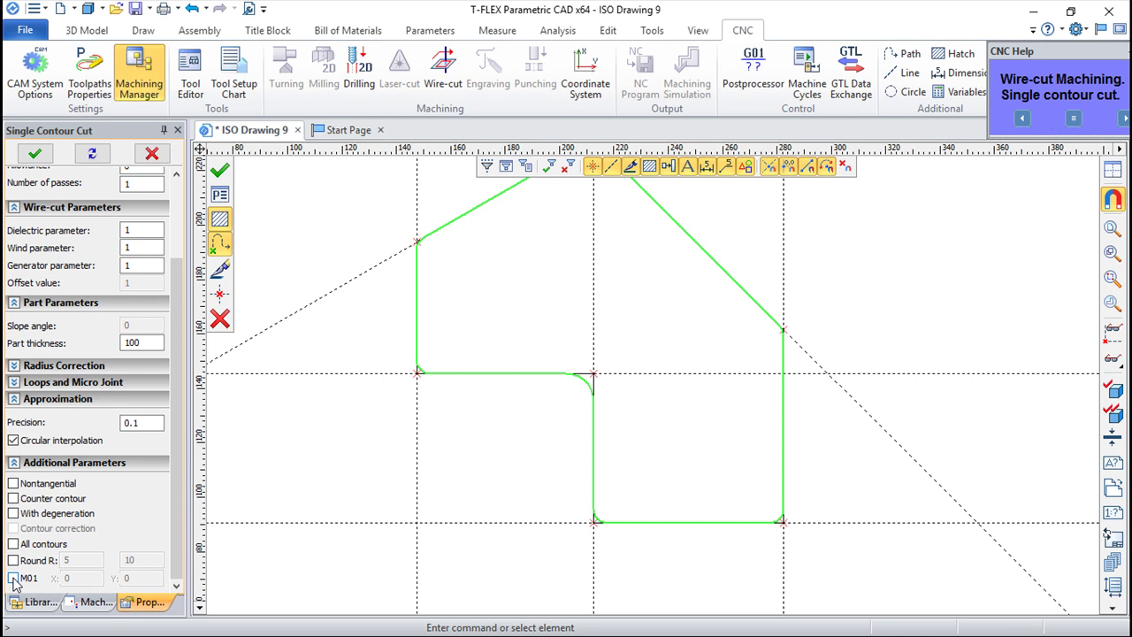
click(13, 578)
middle_drag(576, 397, 522, 462)
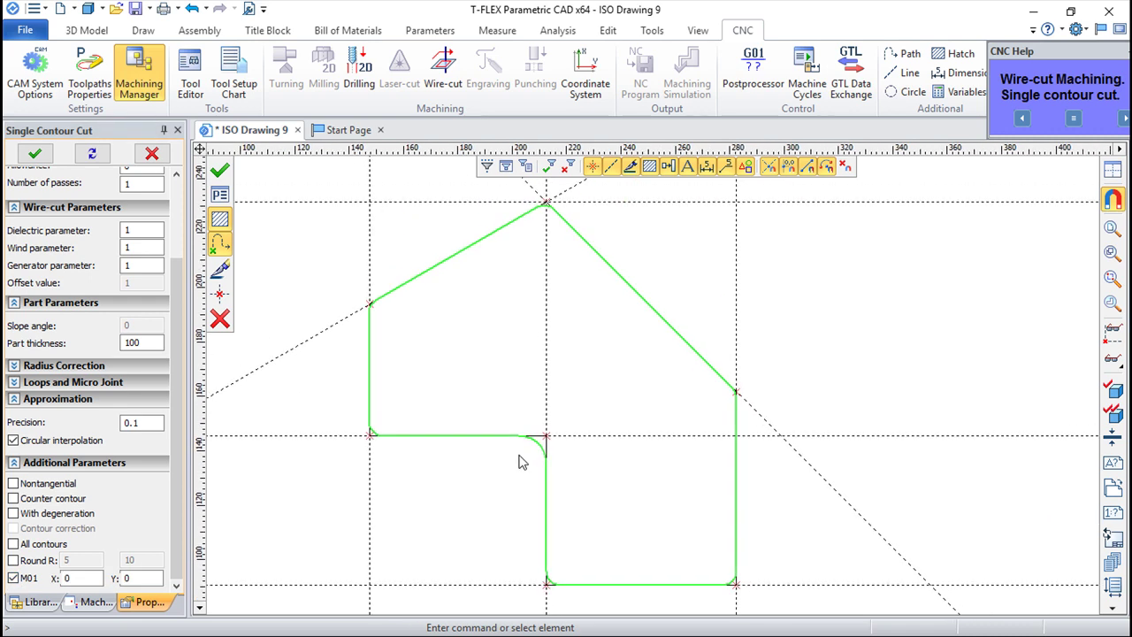
click(76, 576)
click(218, 171)
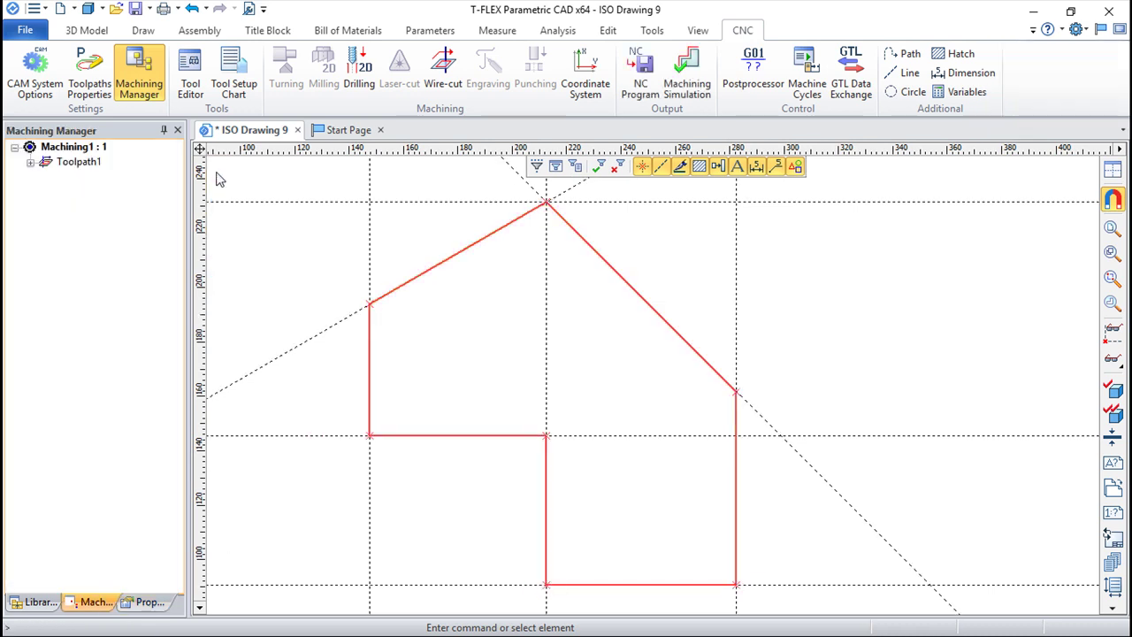
- Examine the M01 command in the simulated NC program and review Toolpath1's approximation and additional parameters
click(688, 75)
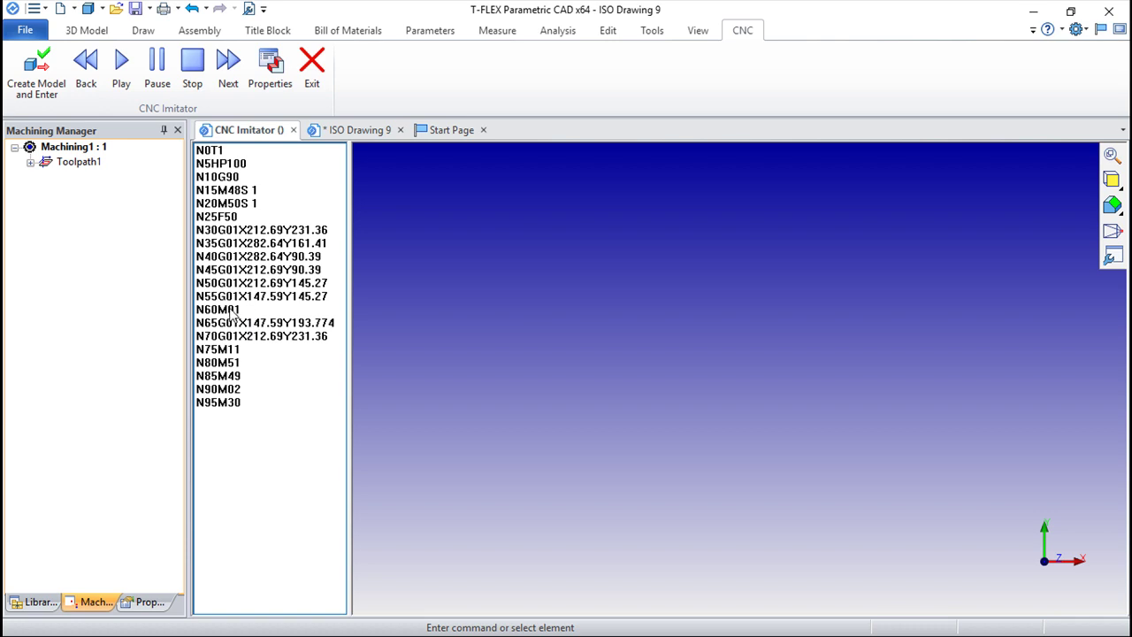
click(311, 61)
double_click(76, 162)
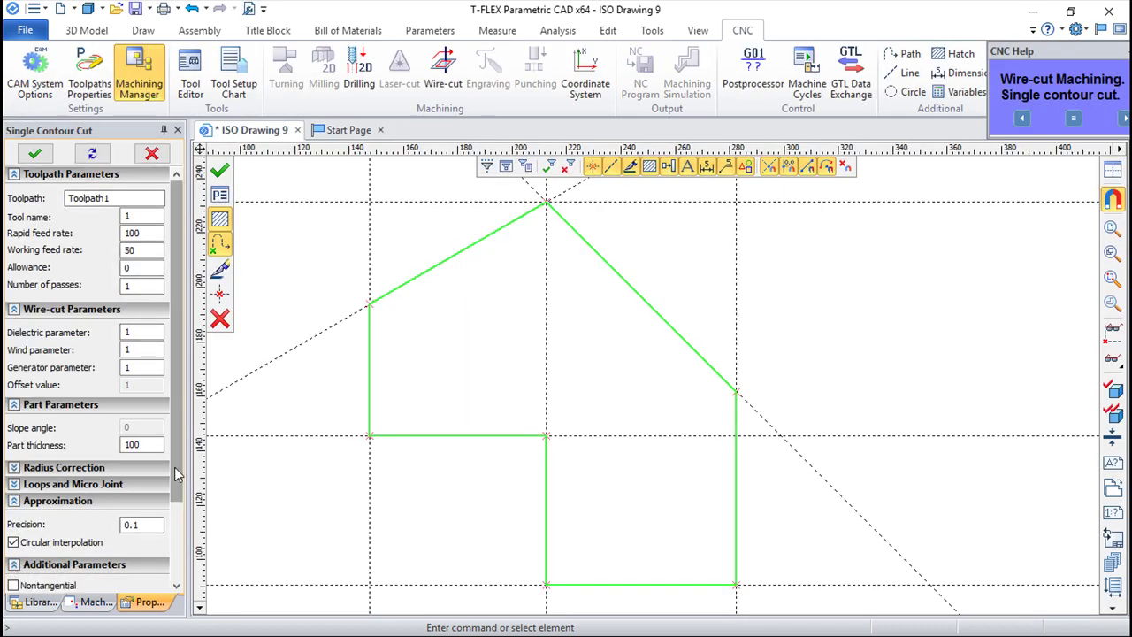
scroll(88, 486, down, 3)
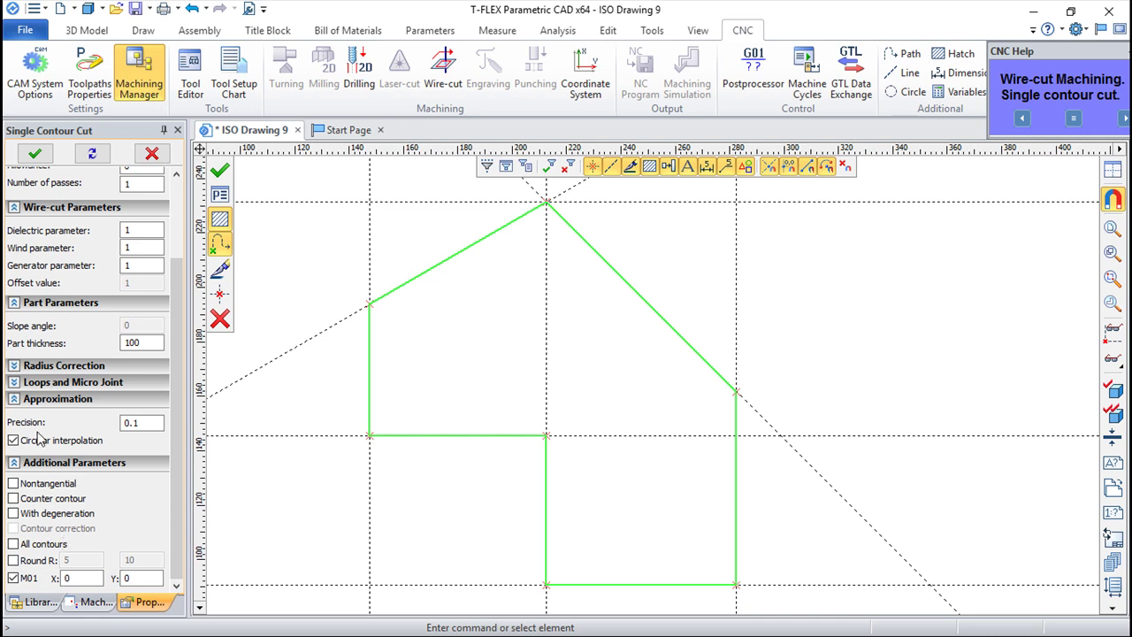
click(548, 370)
click(220, 321)
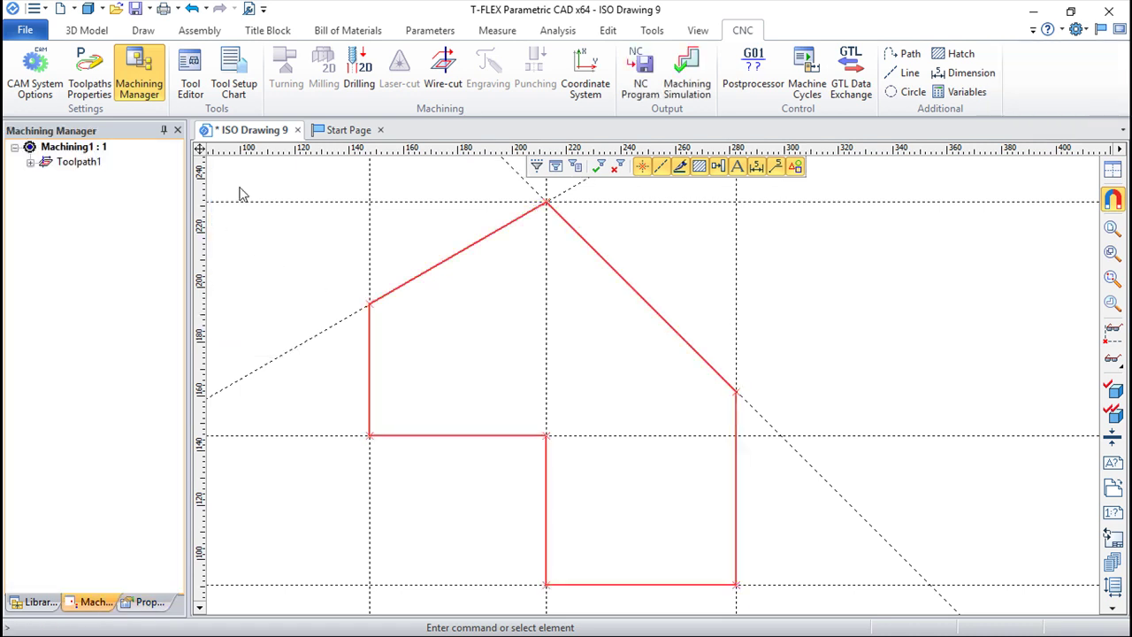
- Start a wire-cut Angular Cut toolpath and set its tool name to 2
click(445, 84)
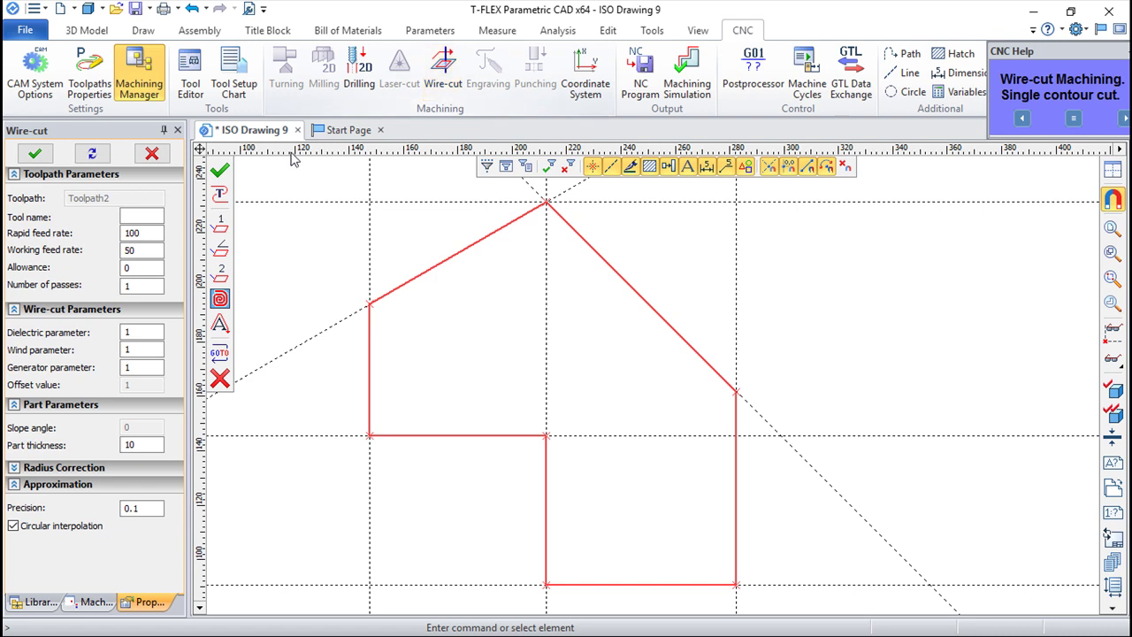
click(221, 255)
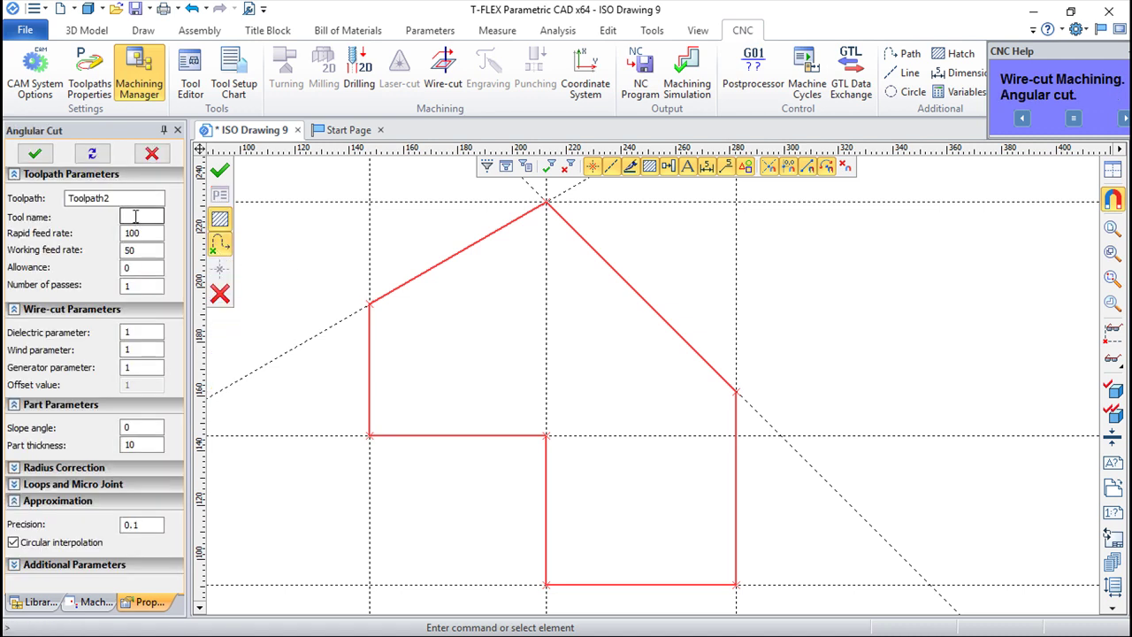
click(135, 216)
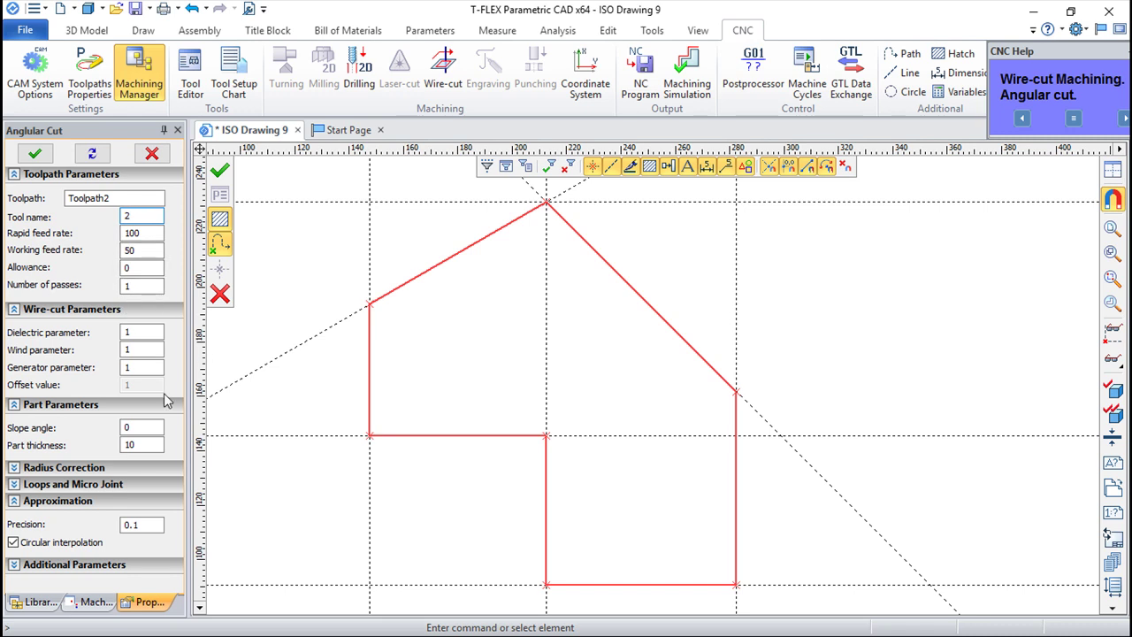
- Try to create the angular cut with part thickness 50 and slope angle 3 without selecting a contour
double_click(131, 444)
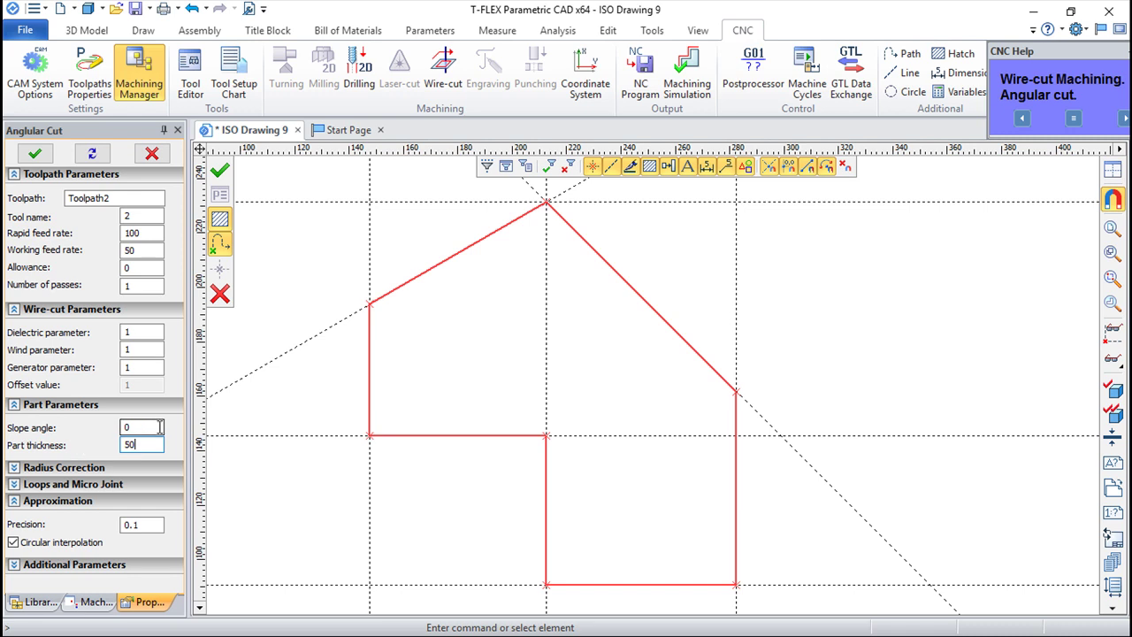
double_click(148, 427)
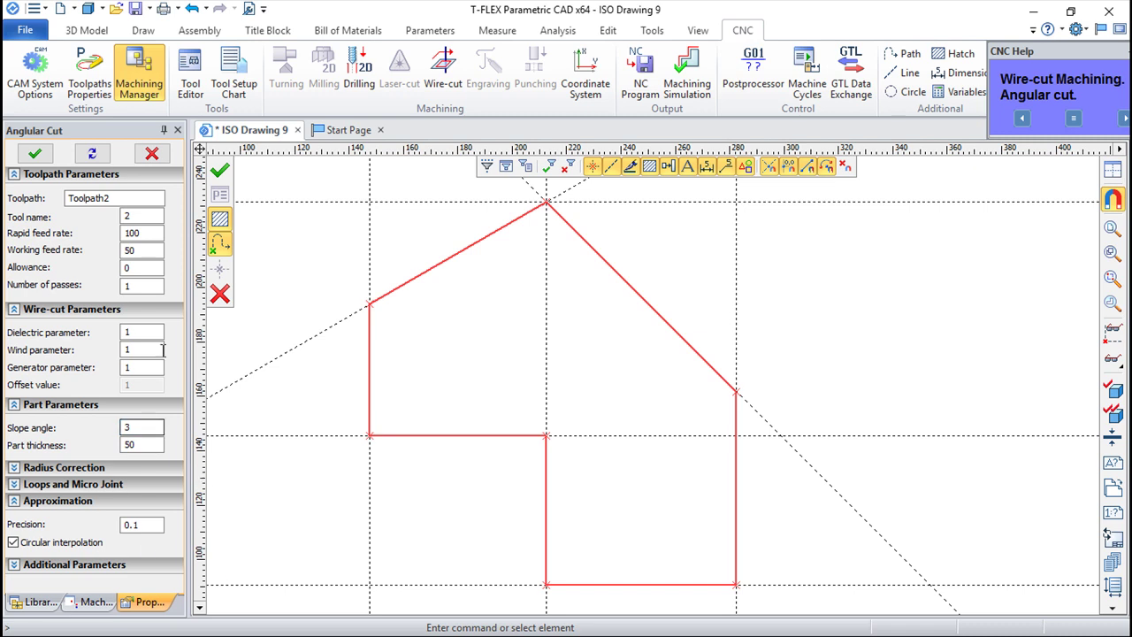
click(219, 169)
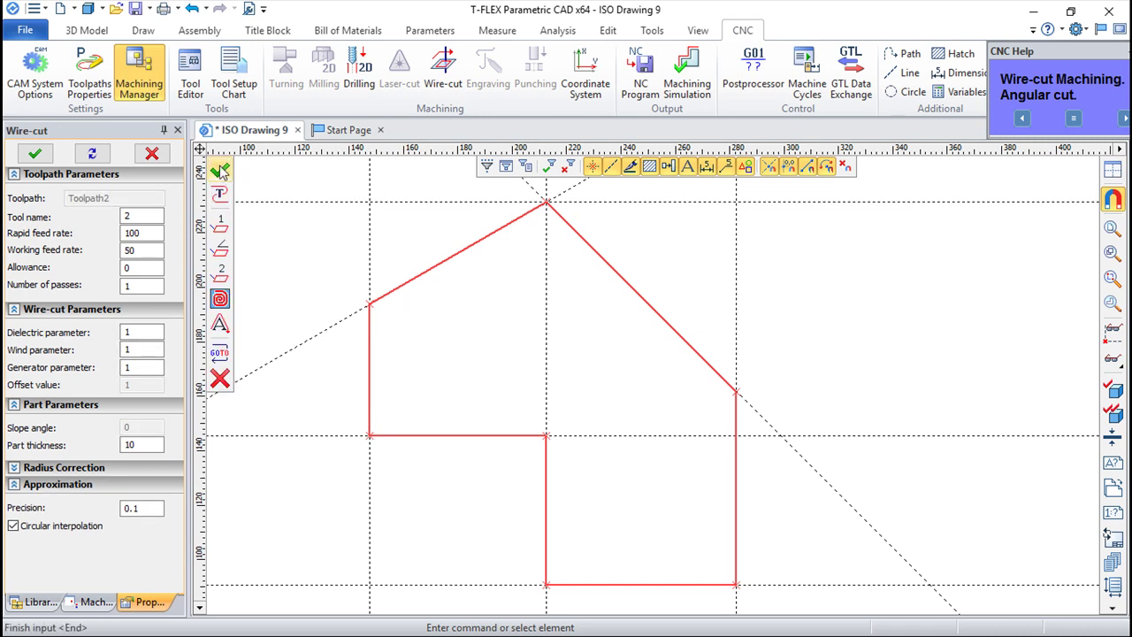
click(220, 170)
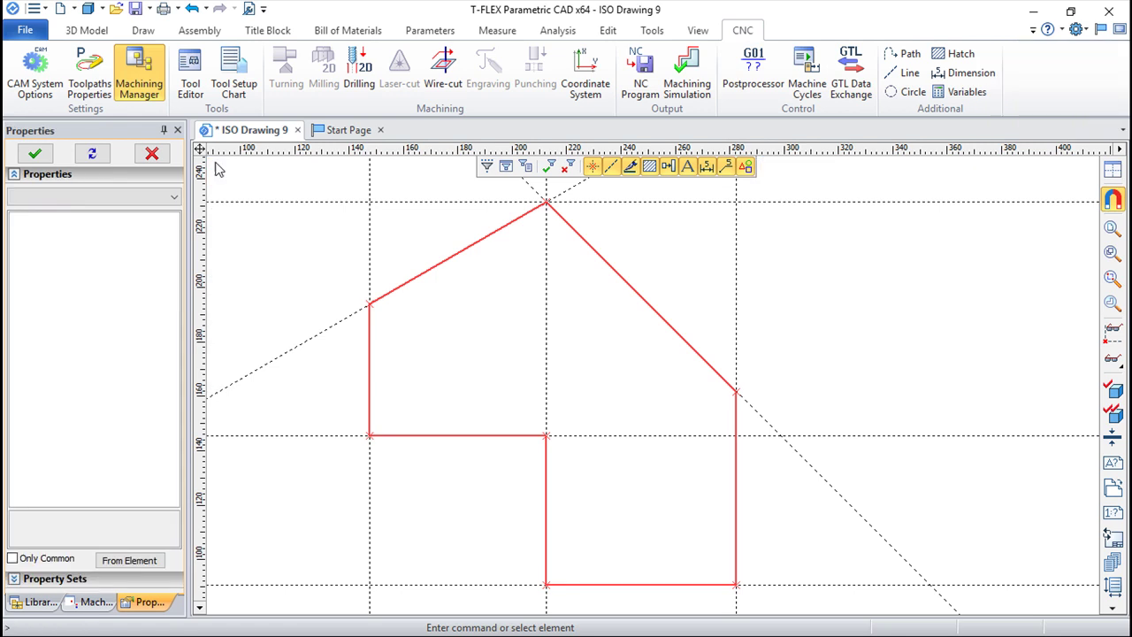
click(95, 601)
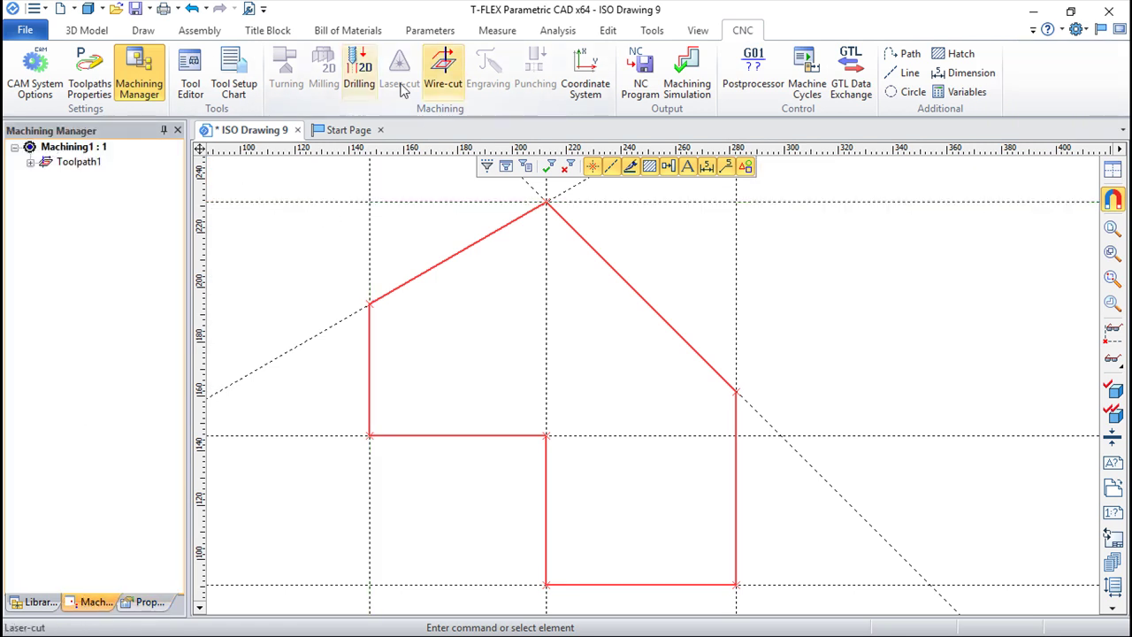
- Start a new Angular Cut toolpath and select the closed part outline as its contour
click(443, 71)
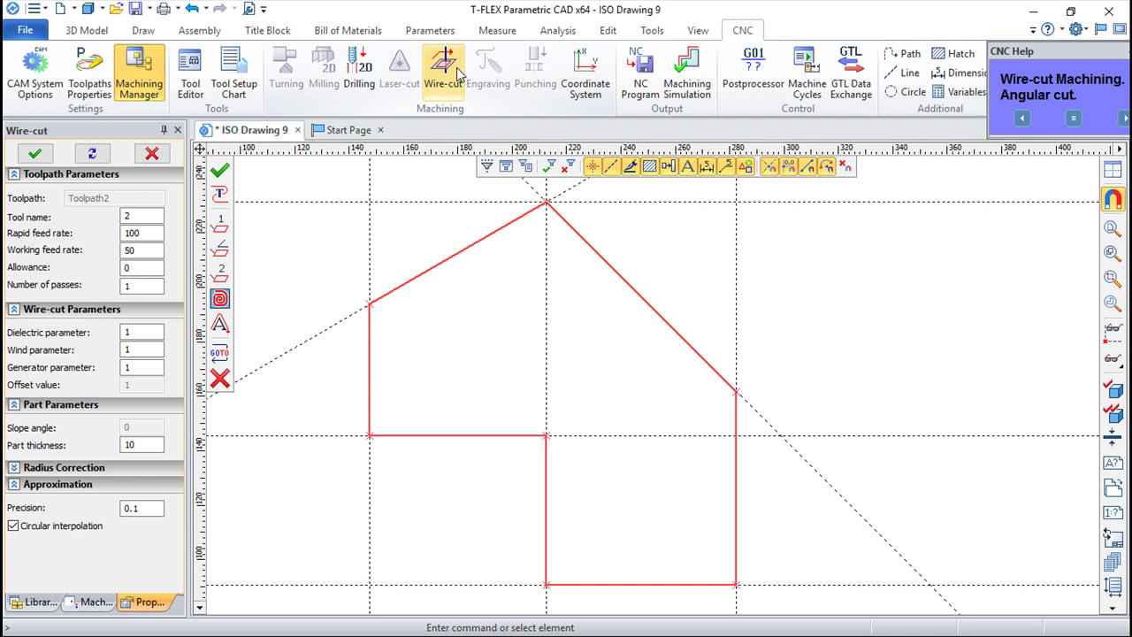
click(221, 248)
click(453, 259)
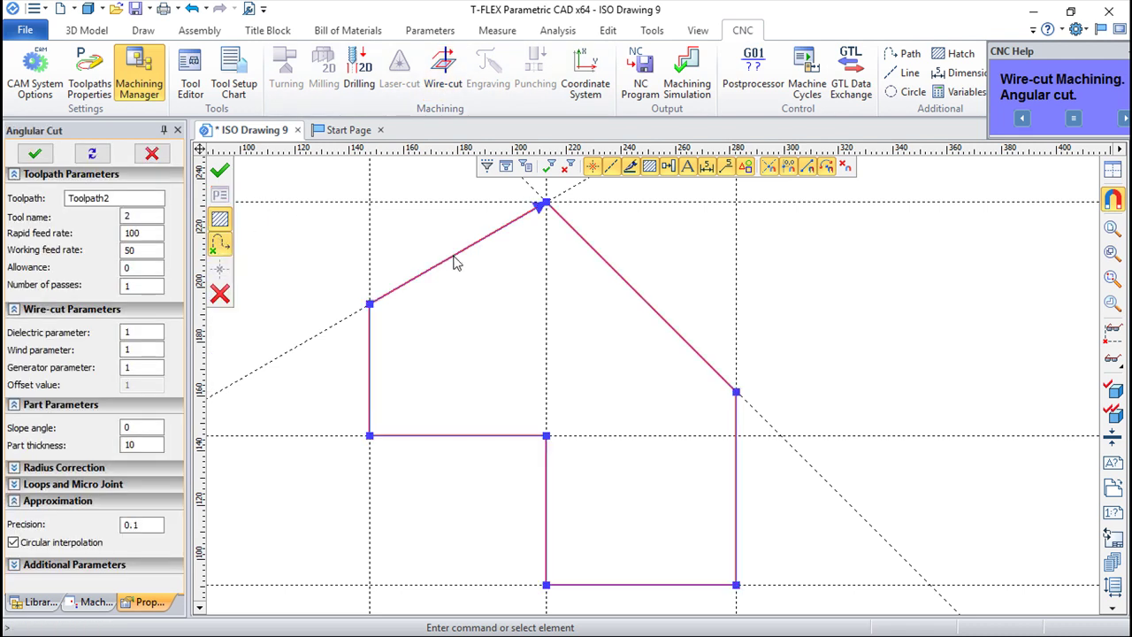
click(455, 260)
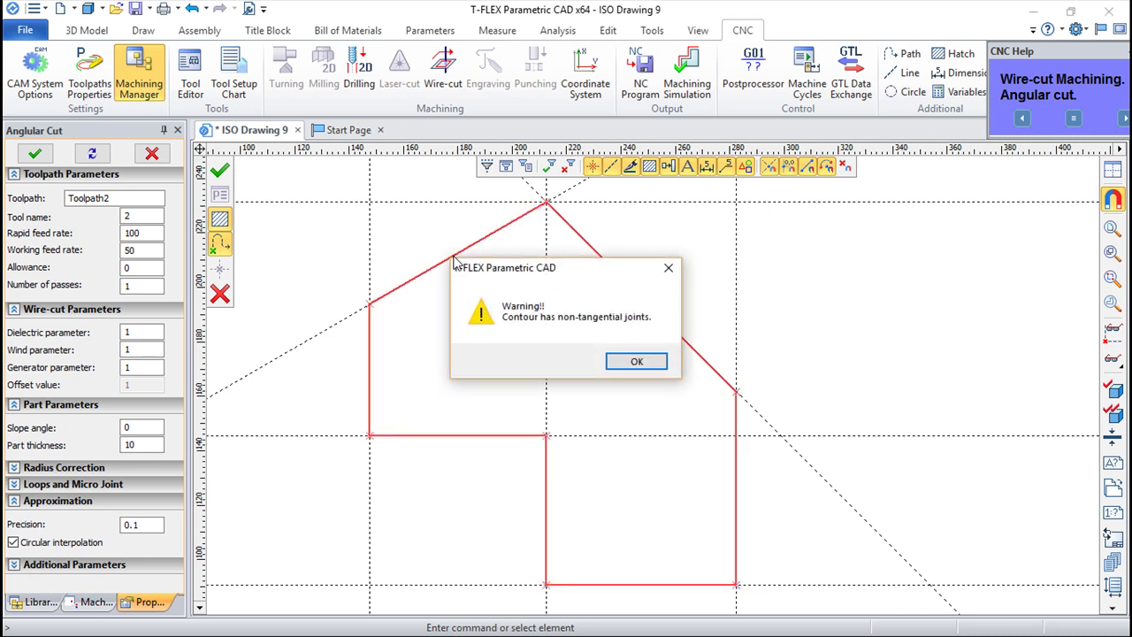
click(634, 362)
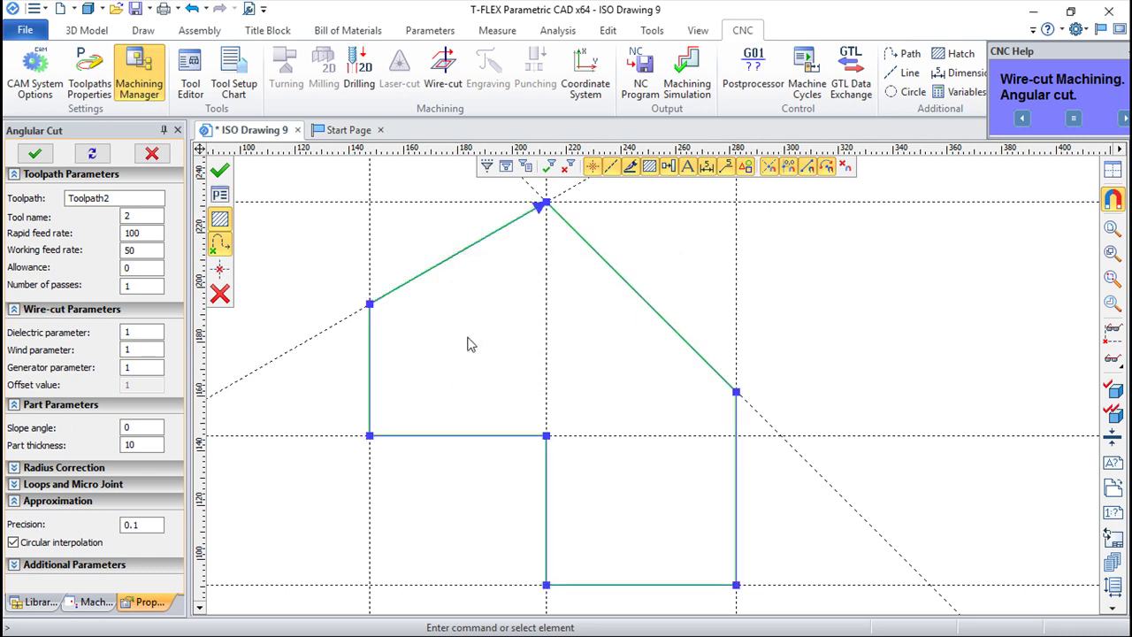
- Set slope angle 3 and part thickness 50, then create the angular cut toolpath and finish the wire-cut command
click(142, 428)
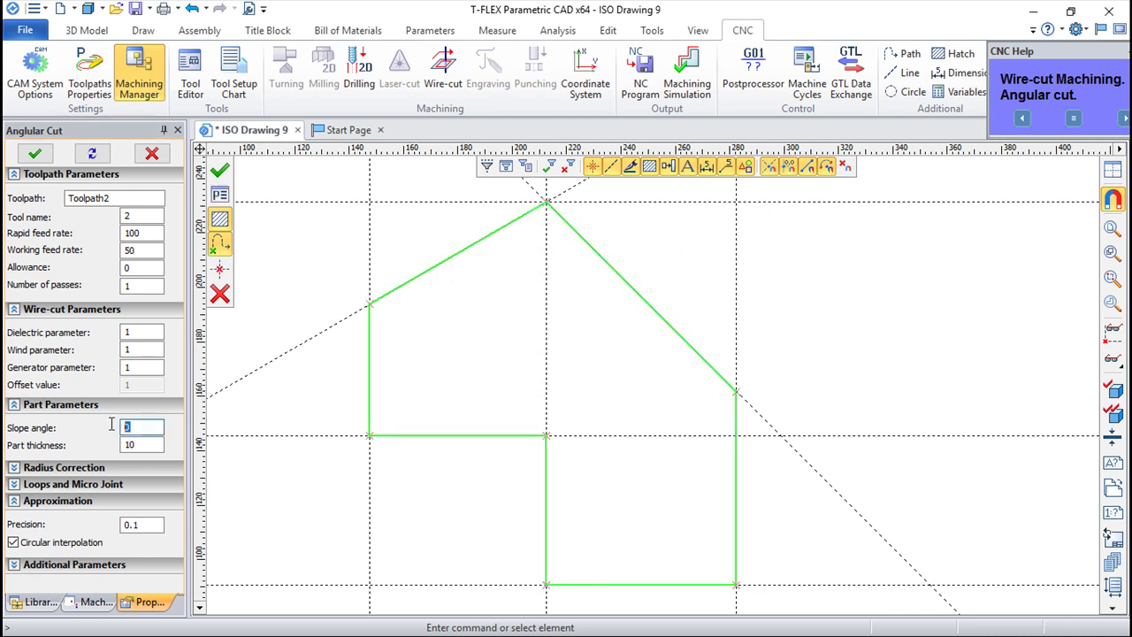
text(3)
click(130, 446)
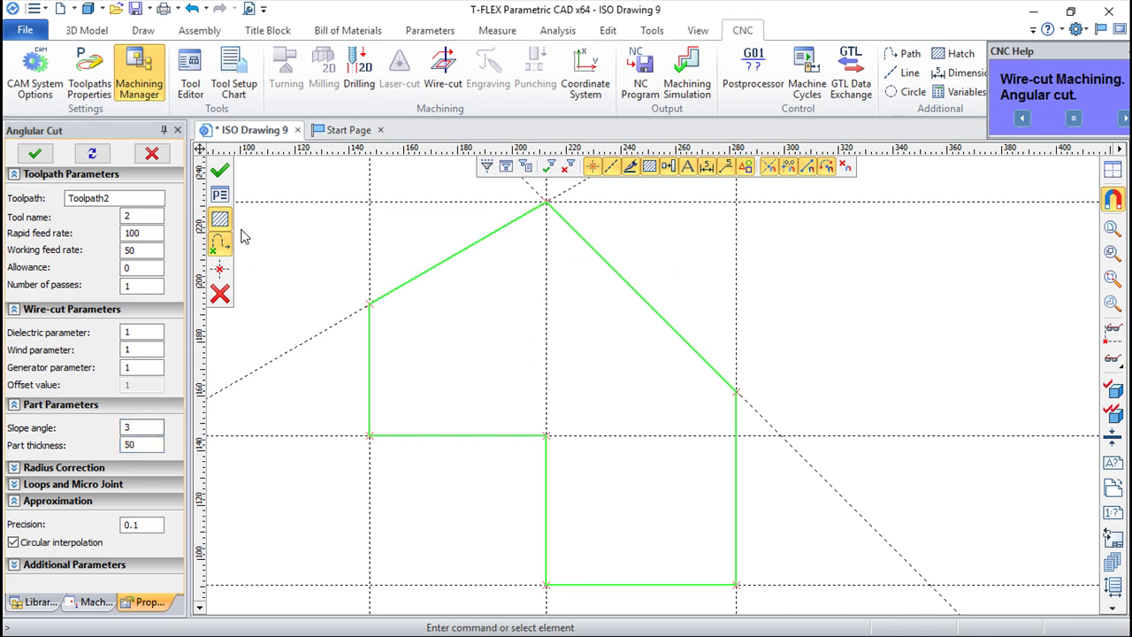
click(219, 171)
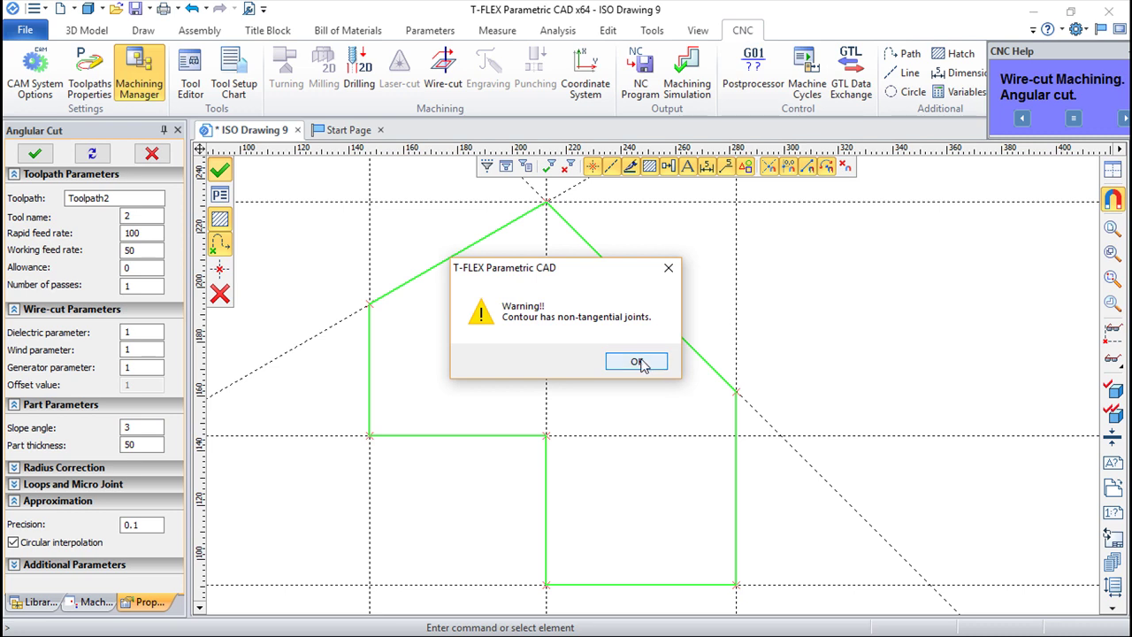
click(639, 359)
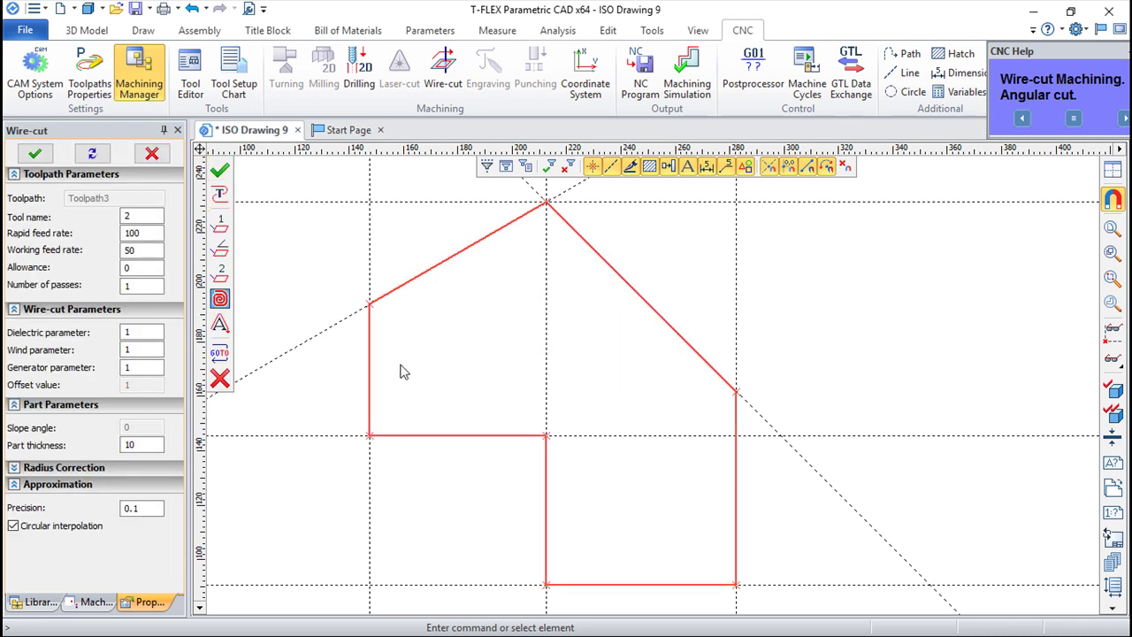
click(221, 176)
click(93, 602)
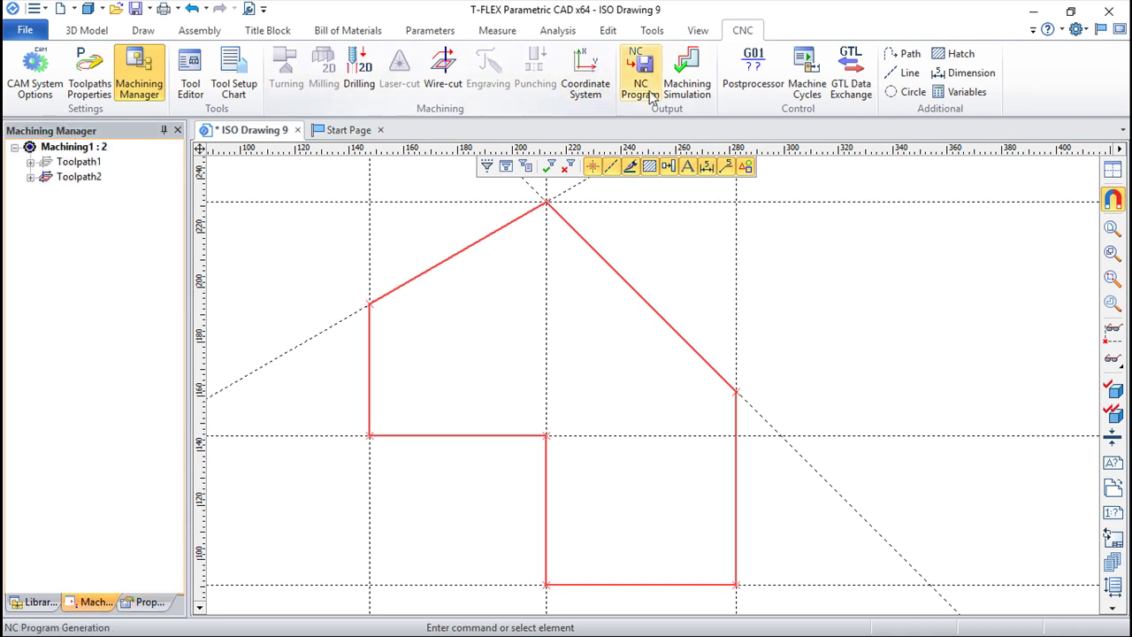
- Run the machining simulation of the angular cut, view the cut in 3D from another angle and exit the simulator
click(687, 78)
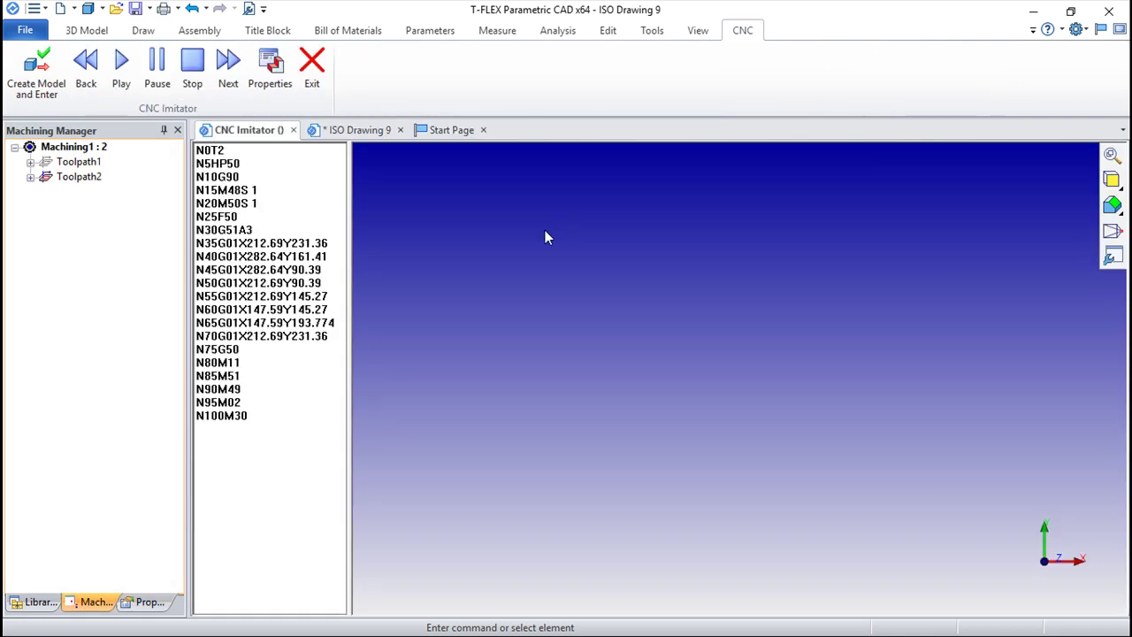
click(121, 64)
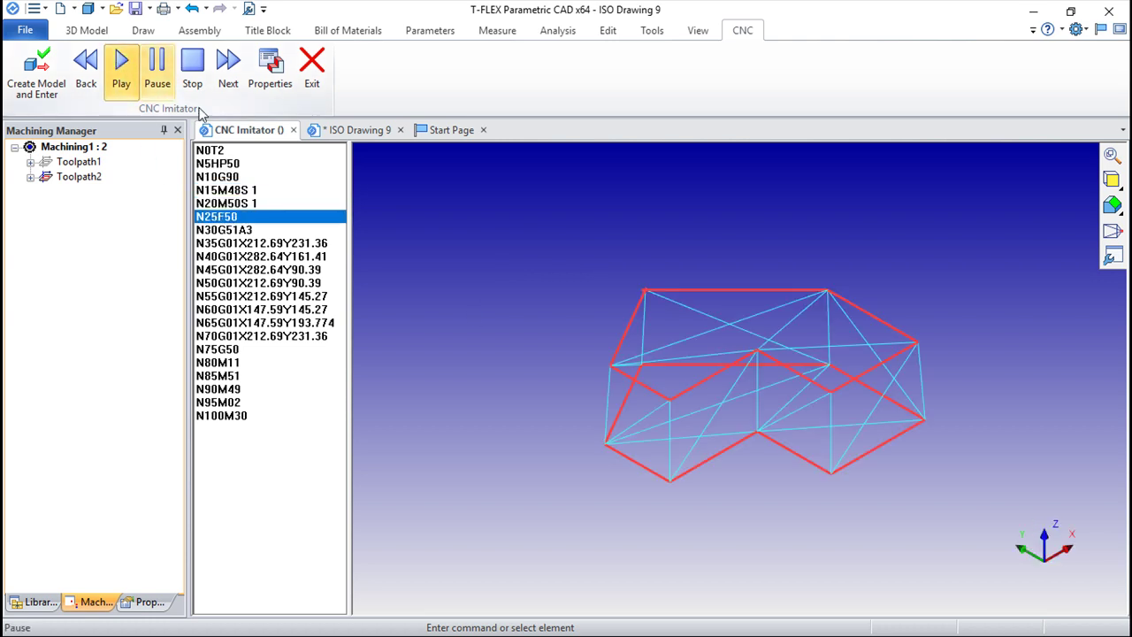
right_drag(743, 420, 774, 591)
right_drag(786, 412, 697, 473)
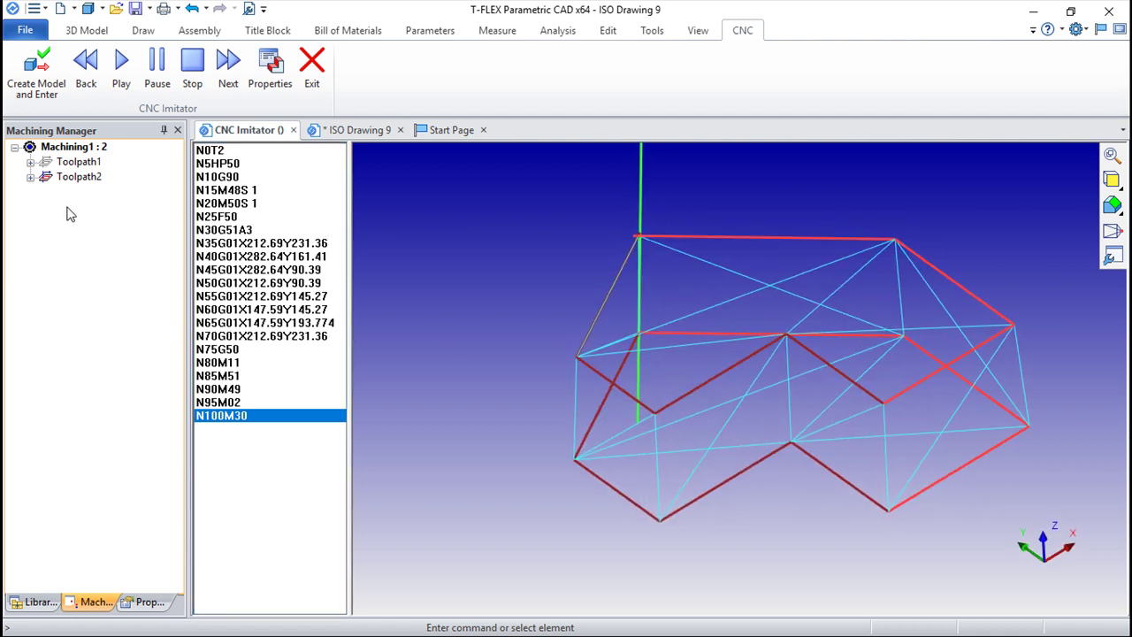
click(312, 62)
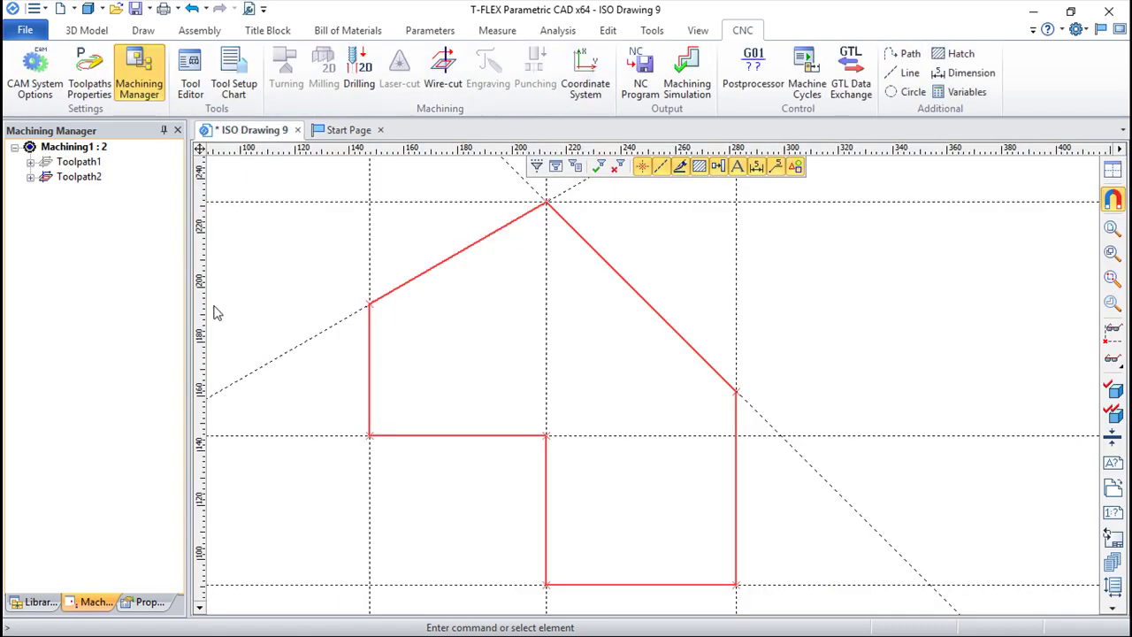
- Reopen Toolpath2 to review its angular cut parameters
scroll(497, 376, down, 1)
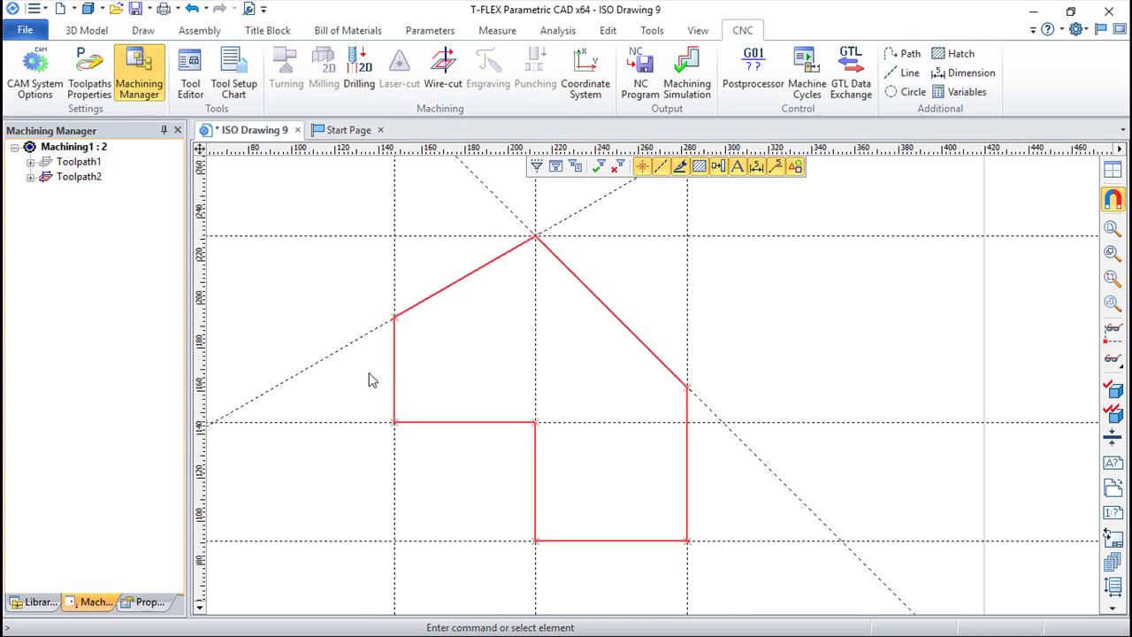
double_click(69, 177)
click(637, 361)
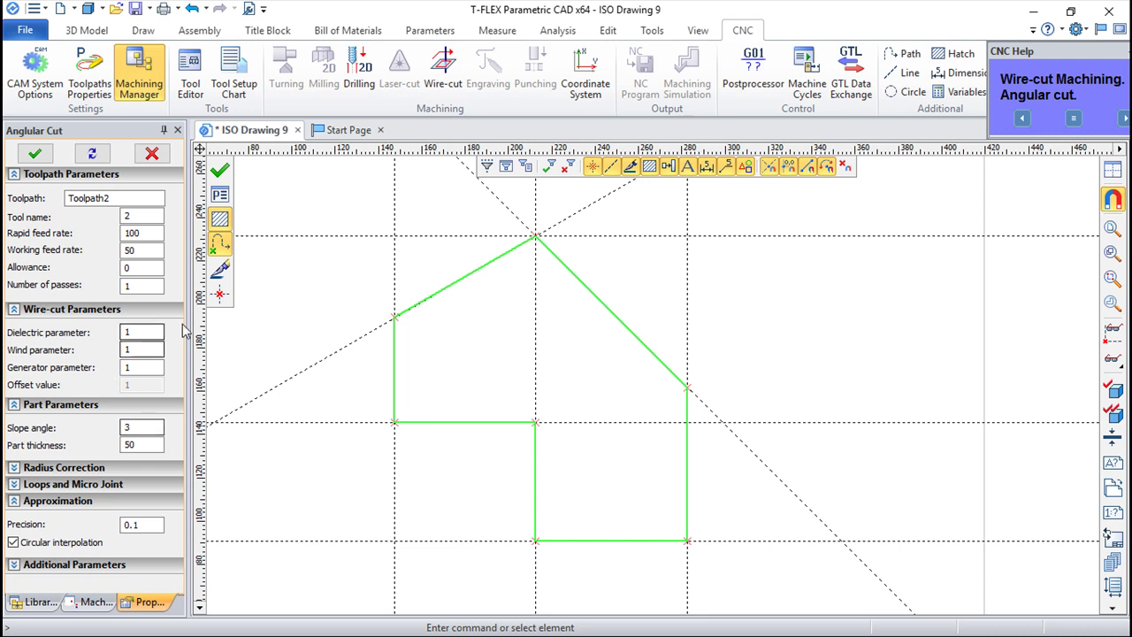
click(442, 70)
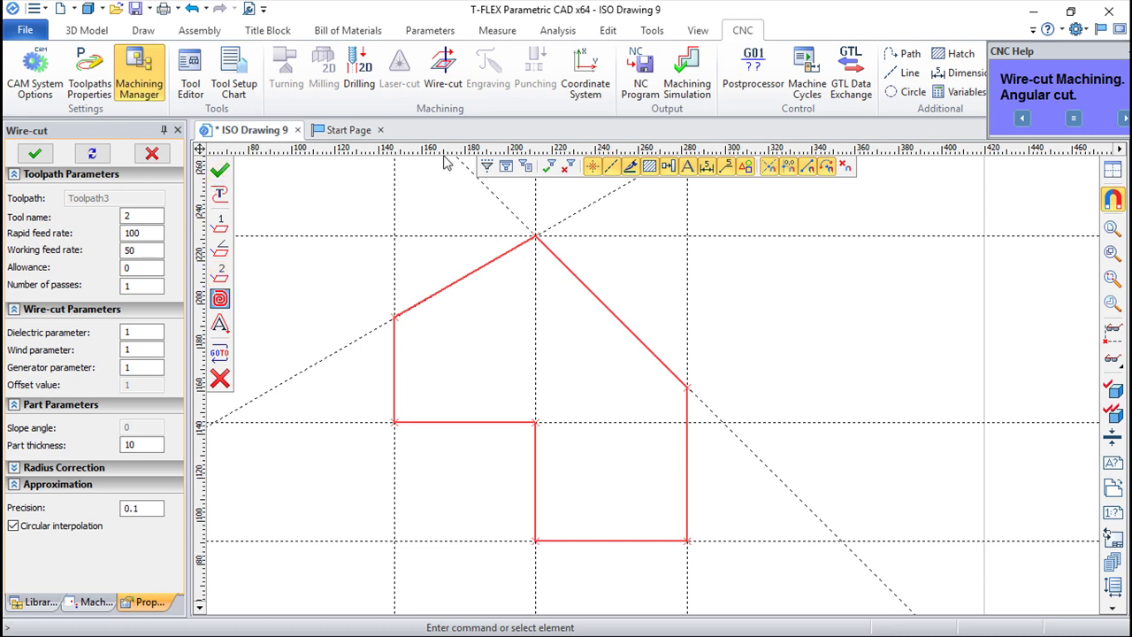
- Close the current drawing without saving it and create a new ISO Drawing
click(298, 130)
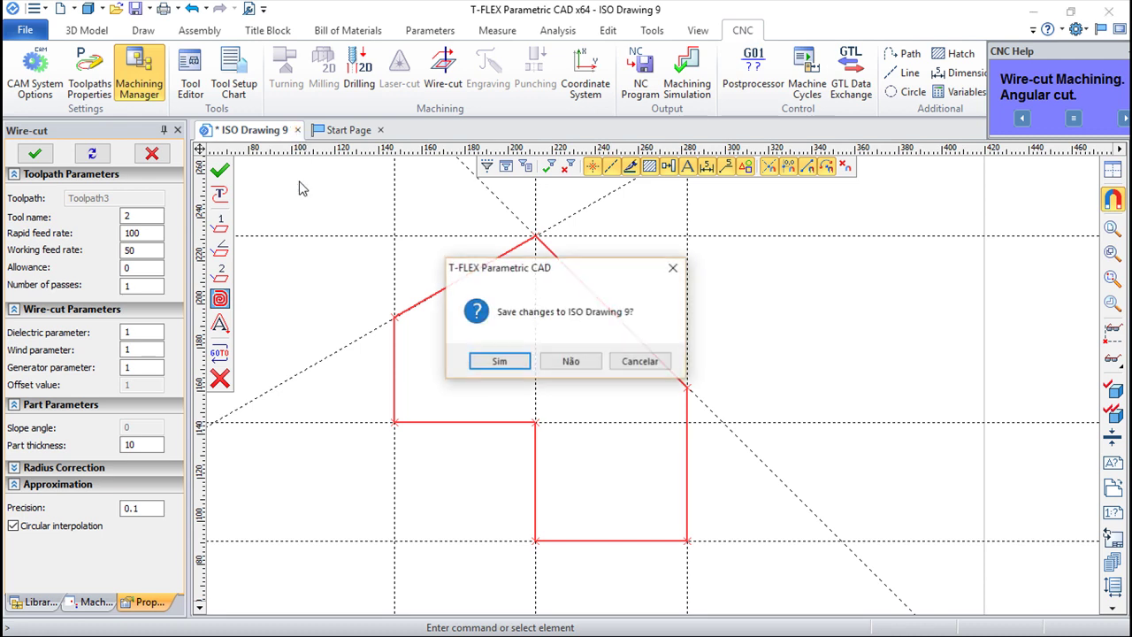
click(573, 363)
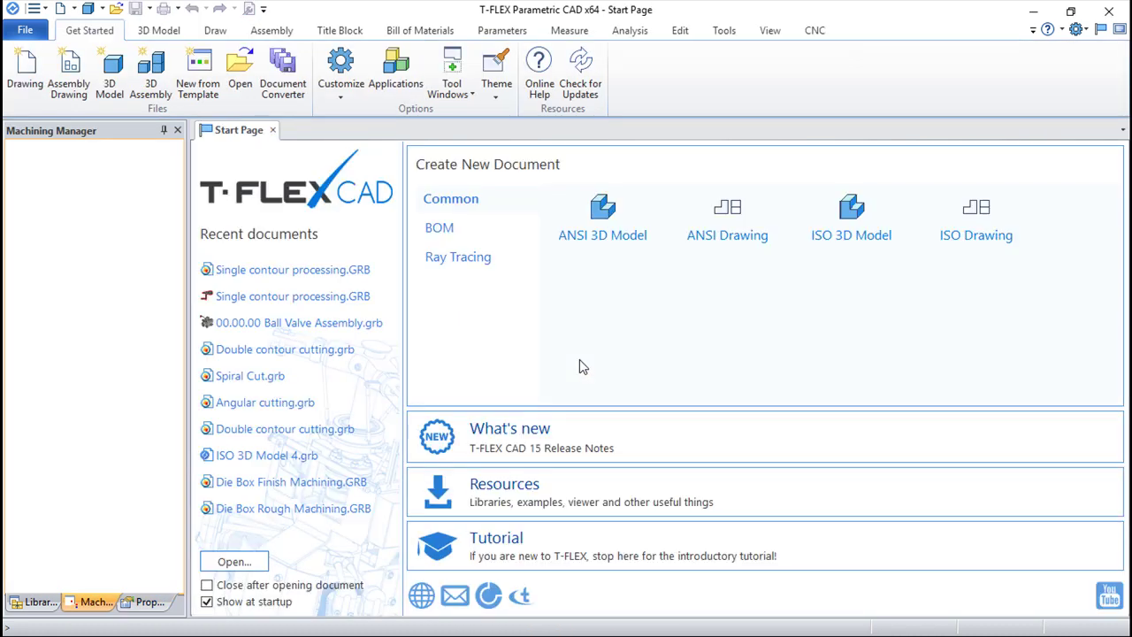
click(976, 234)
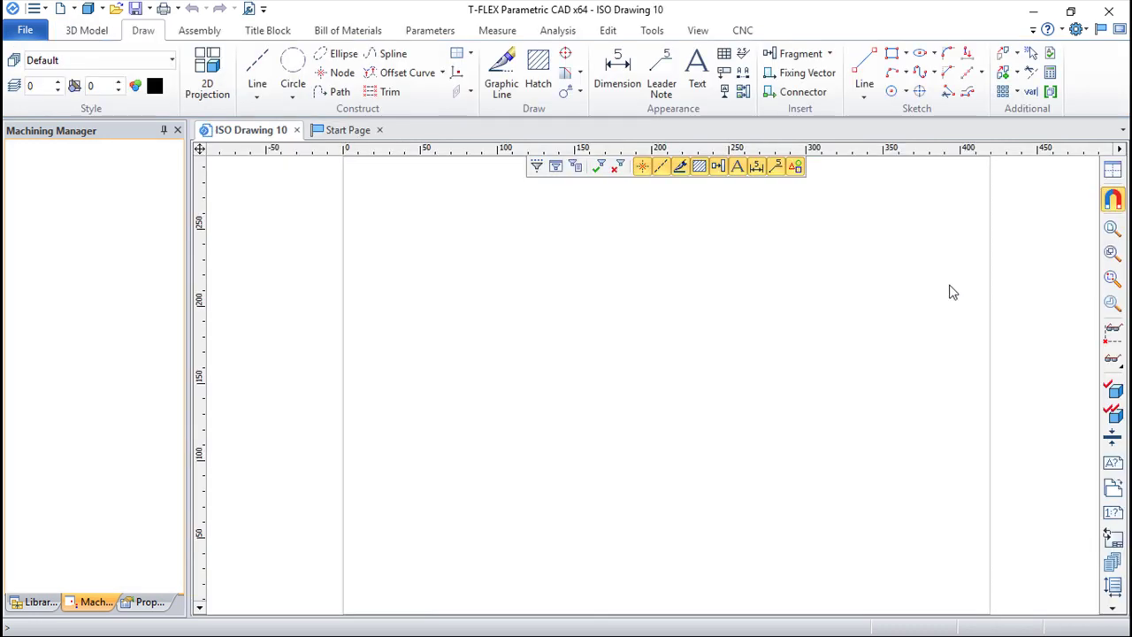
- Place crossing horizontal and vertical construction lines with a node near the middle of the sheet, at about X 200, Y 147
click(257, 76)
click(221, 201)
click(656, 384)
right_click(775, 423)
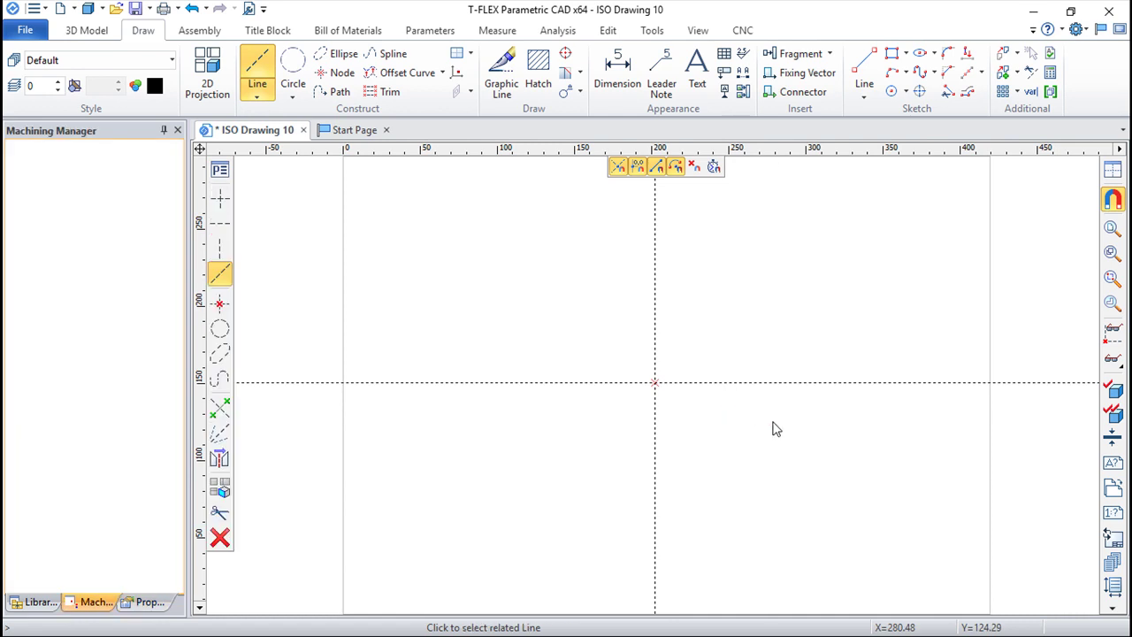
- Add two vertical construction lines offset 50 on either side of the central vertical line
scroll(772, 423, up, 4)
middle_drag(710, 418, 777, 471)
click(676, 494)
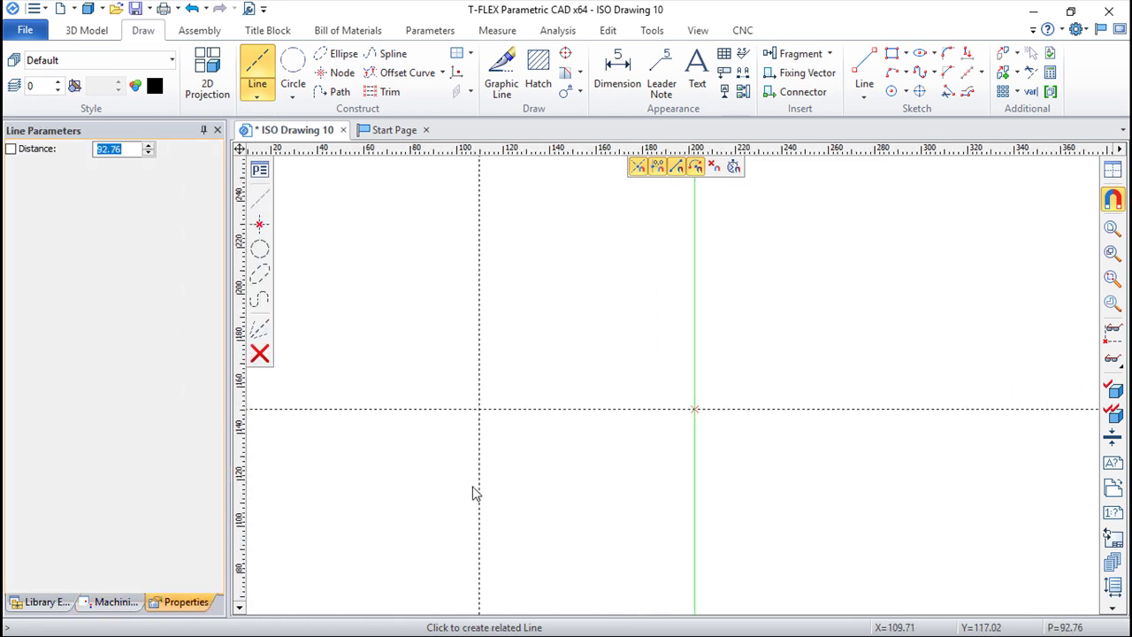
text(50)
key(Return)
text(50)
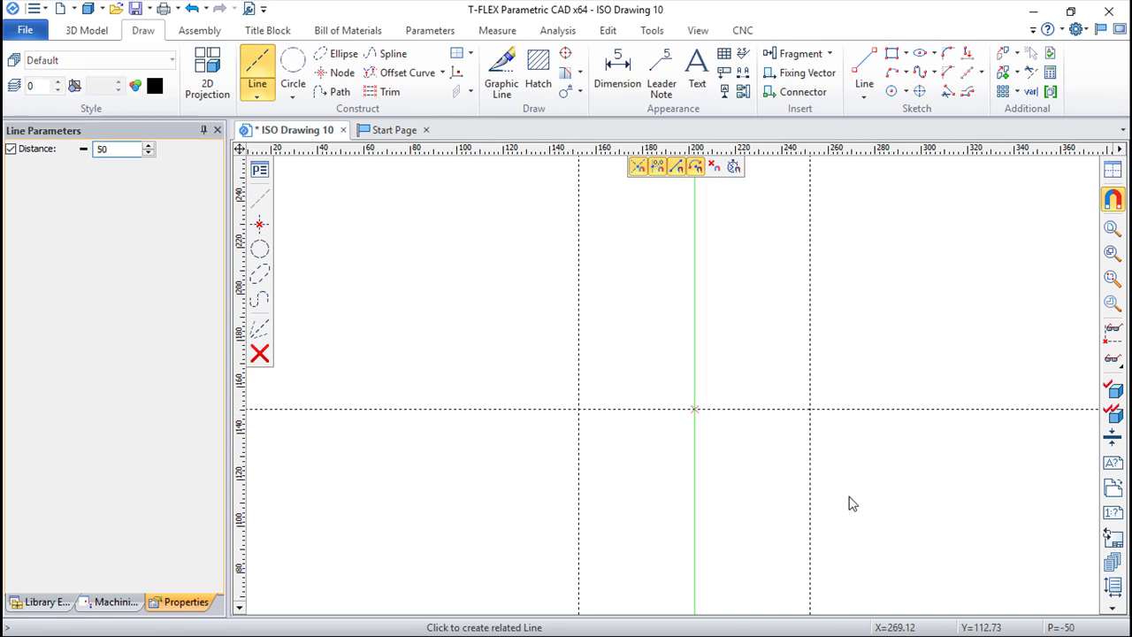
key(Return)
key(Escape)
- Add two horizontal construction lines offset 50 above and below the central horizontal line
click(860, 409)
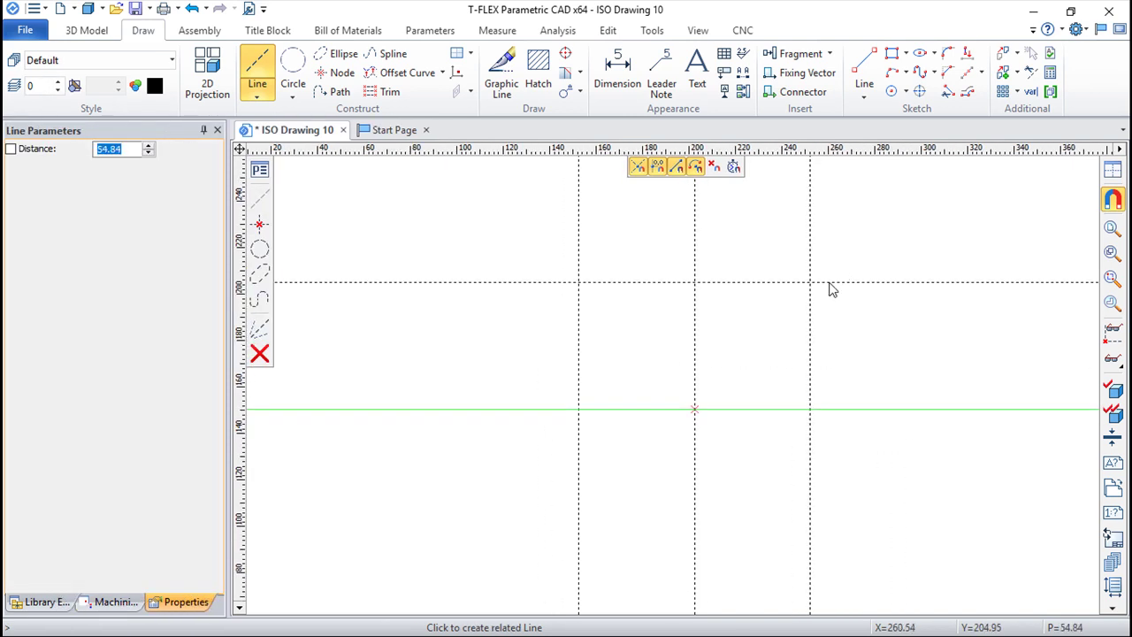
text(50)
key(Return)
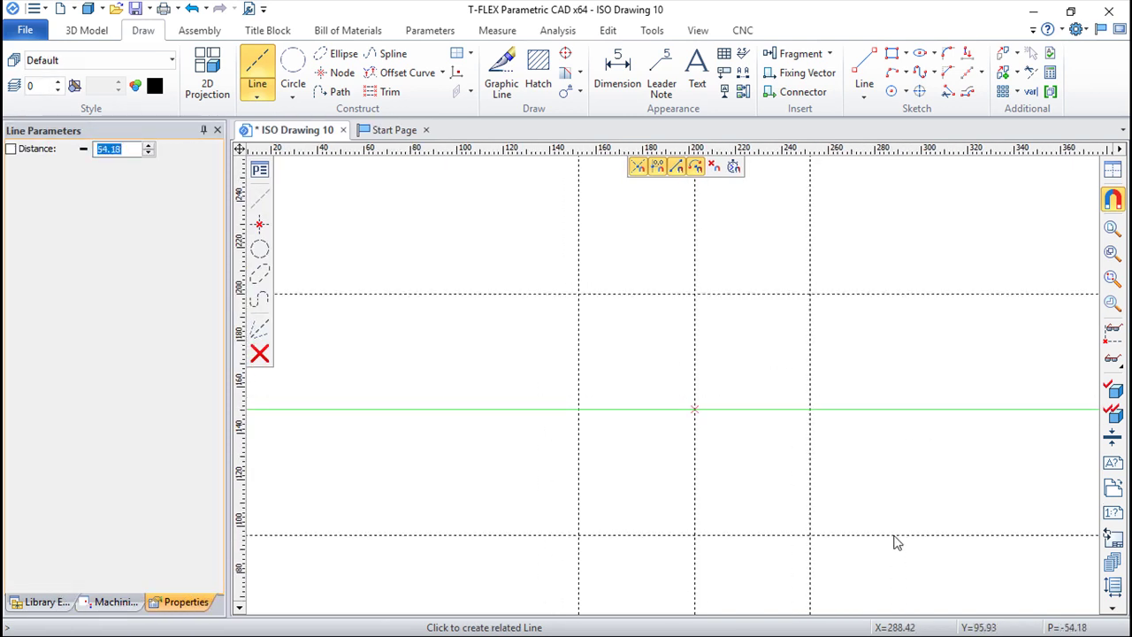
text(50)
key(Return)
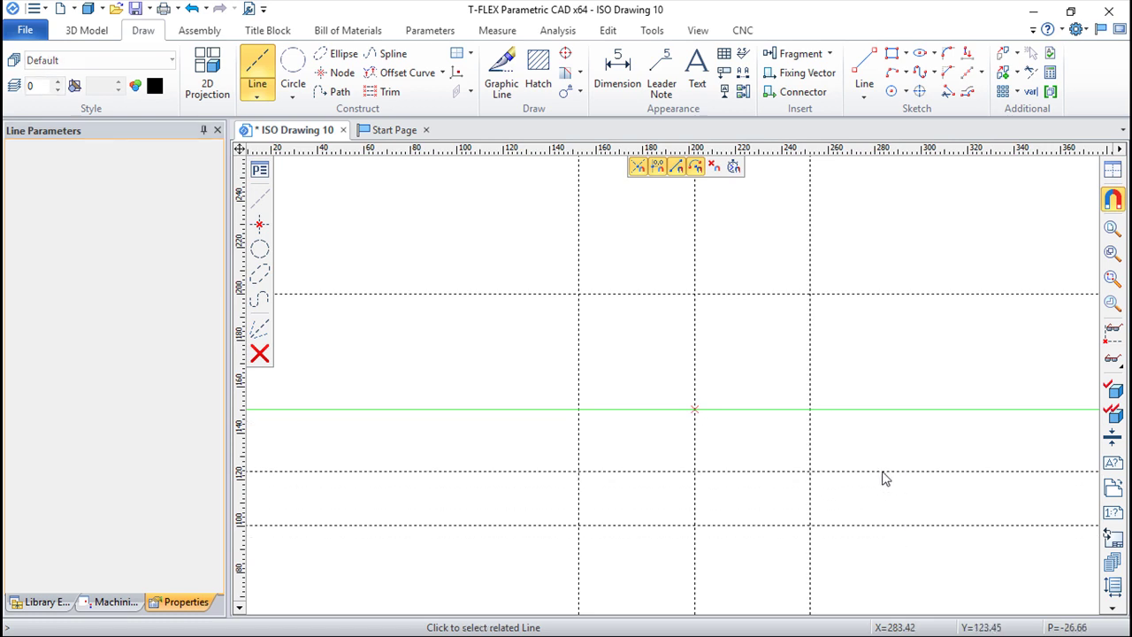
key(Escape)
- Construct two circles of radius 15 tangent to the outer construction lines in the square's upper-left and lower-left corners
scroll(915, 443, up, 2)
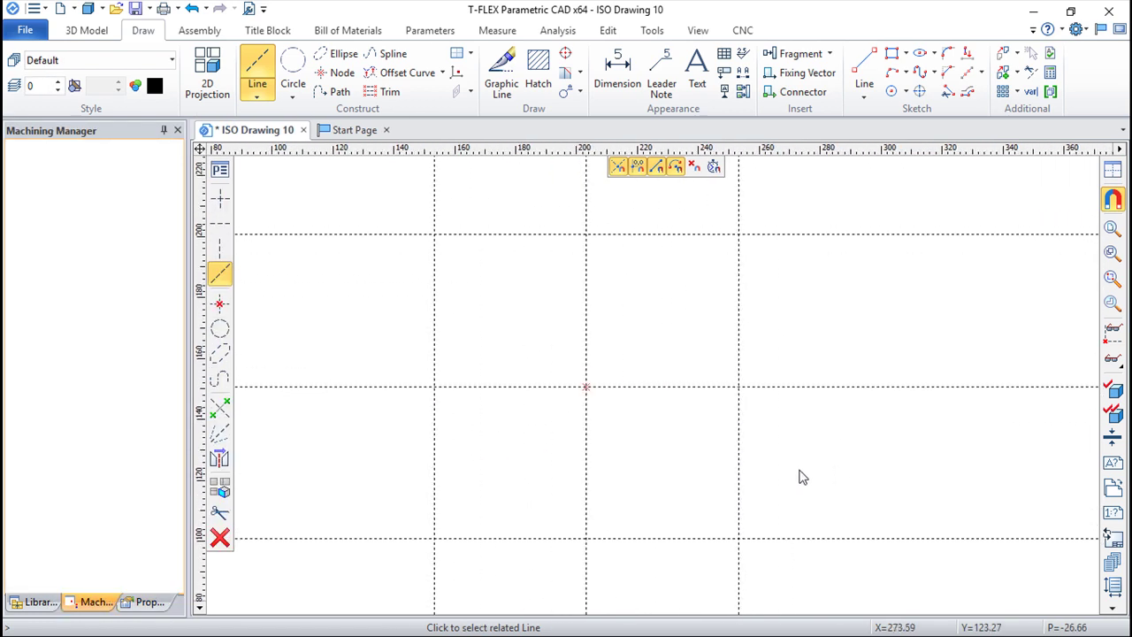
click(292, 68)
click(472, 236)
click(431, 285)
click(469, 304)
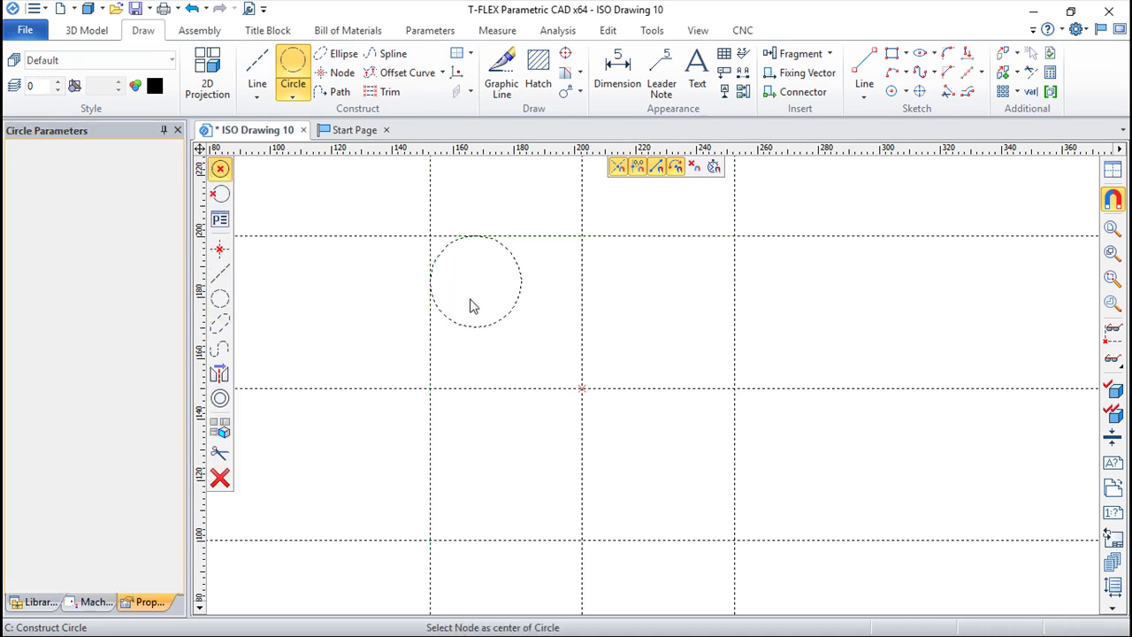
click(449, 539)
click(431, 526)
click(487, 471)
- Construct two circles of radius 15 tangent to the outer construction lines in the square's lower-right and upper-right corners
click(700, 541)
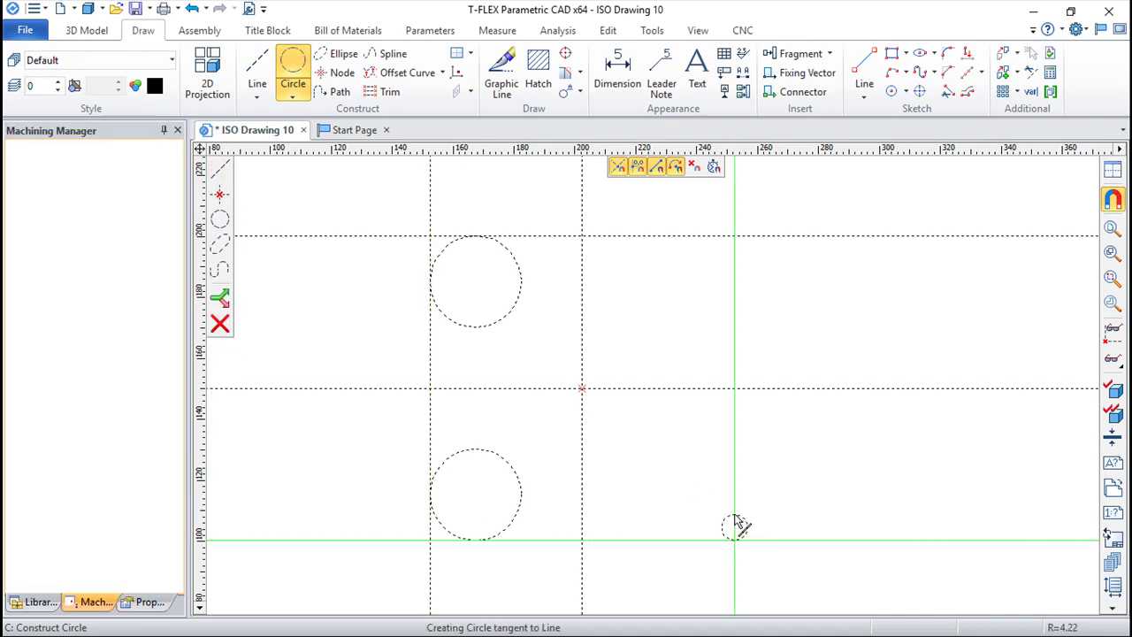
click(733, 523)
text(15)
click(670, 452)
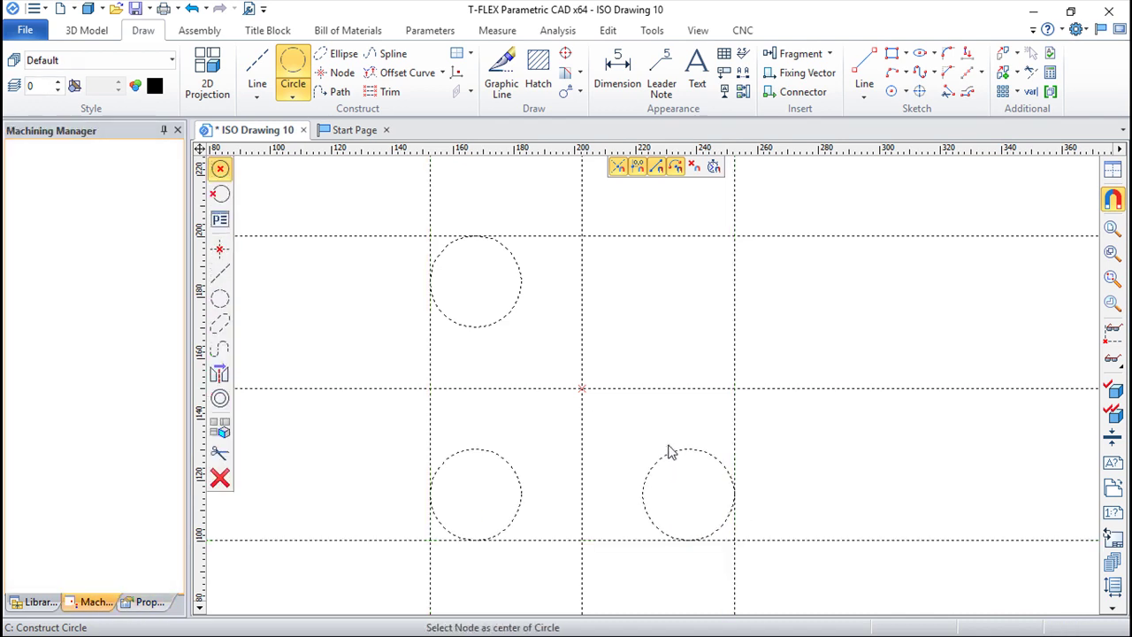
click(736, 265)
click(685, 237)
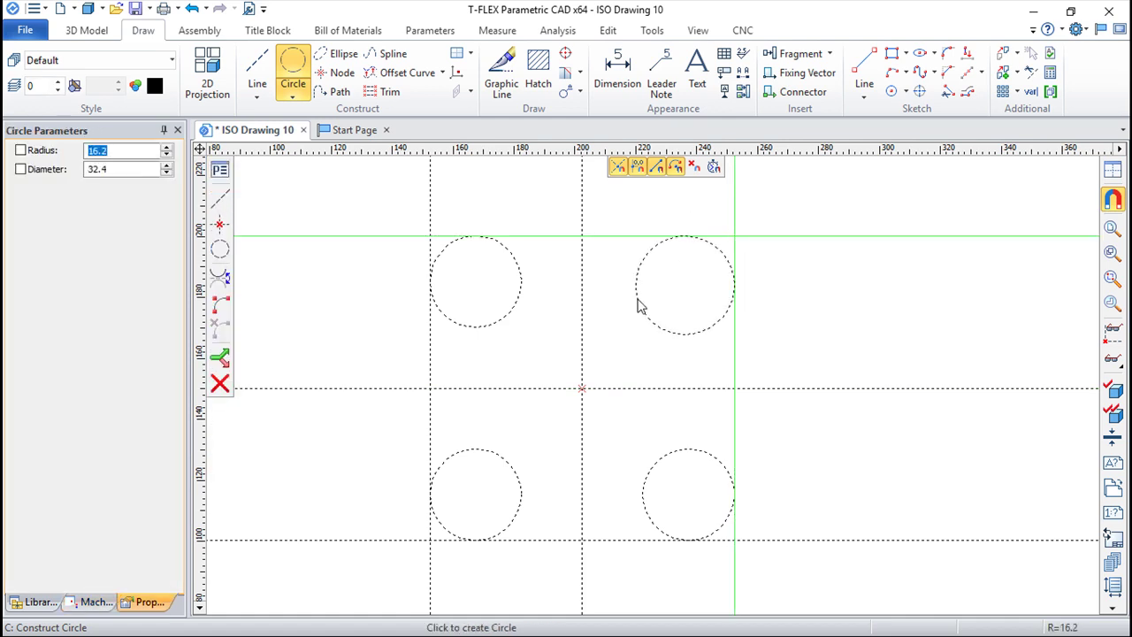
click(631, 305)
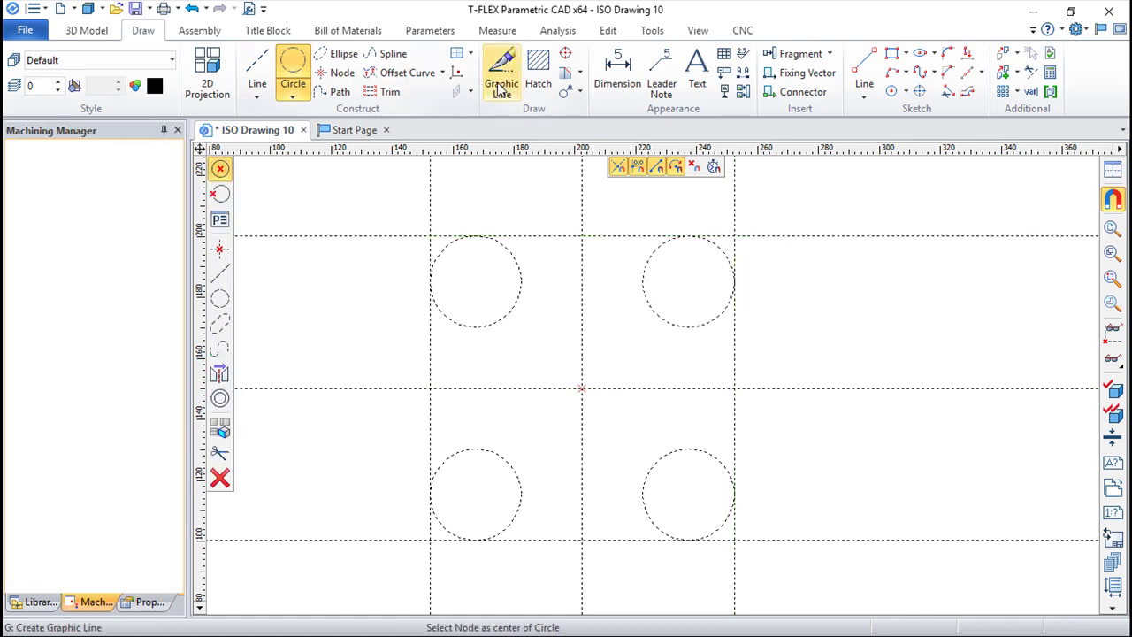
- Trace a closed rounded-square outline with continuous graphic lines along the outer construction lines and the four corner circle arcs
click(502, 71)
click(476, 239)
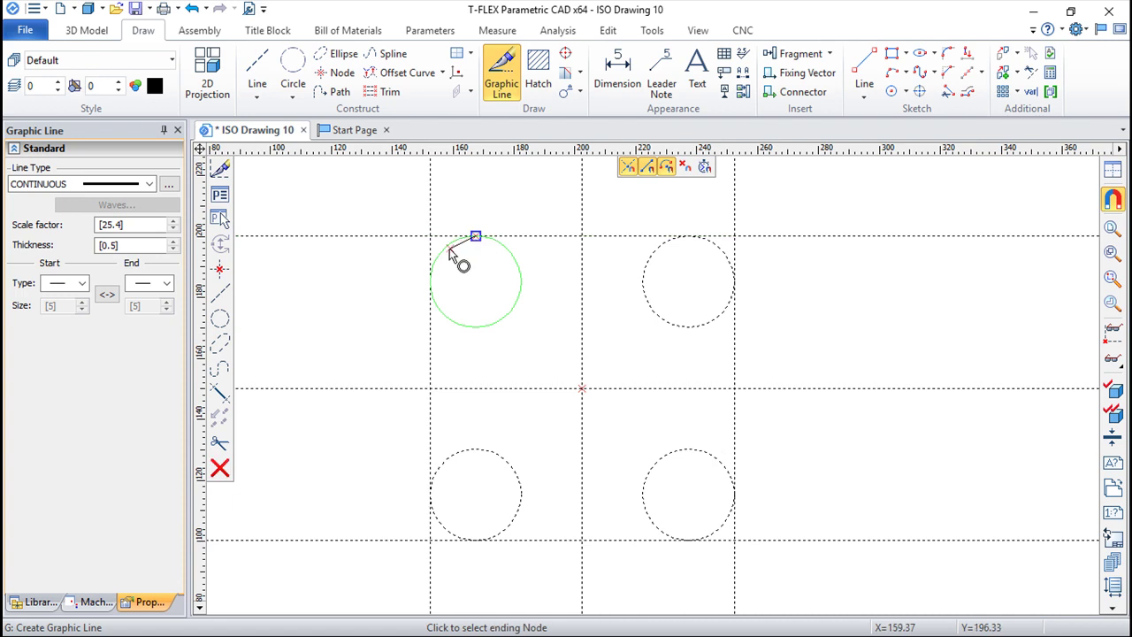
click(438, 287)
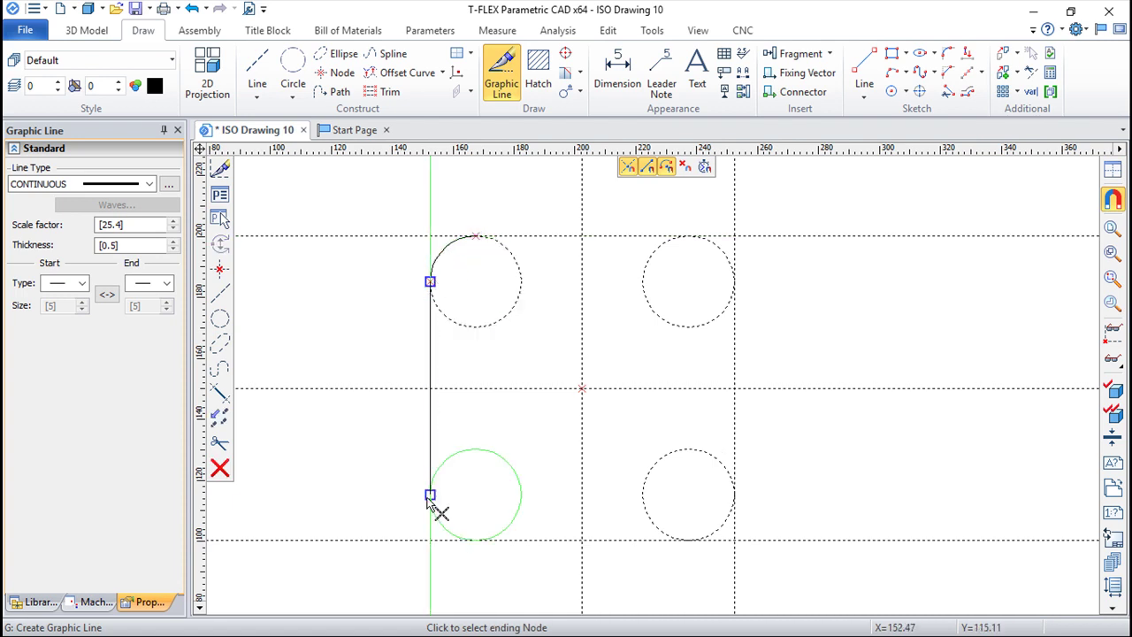
click(430, 497)
click(476, 539)
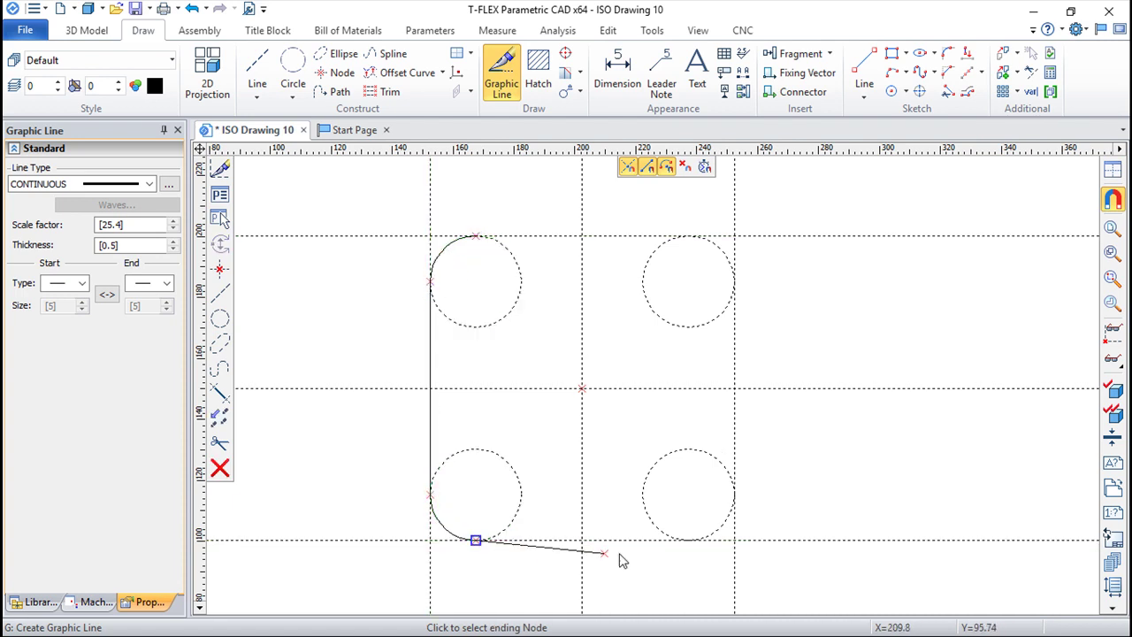
click(689, 541)
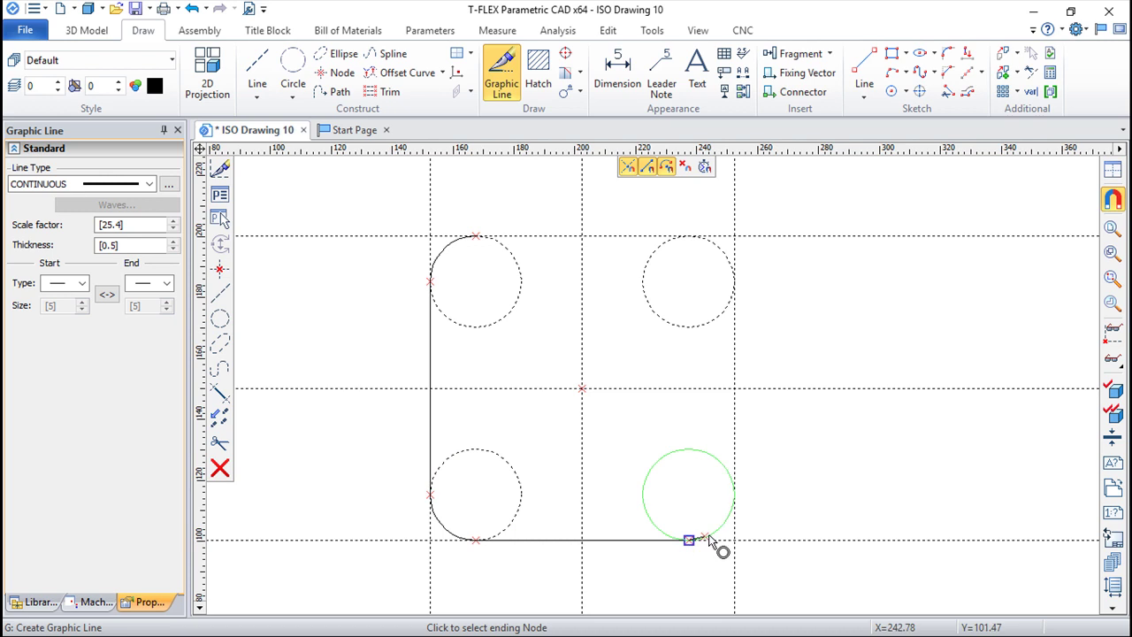
click(734, 492)
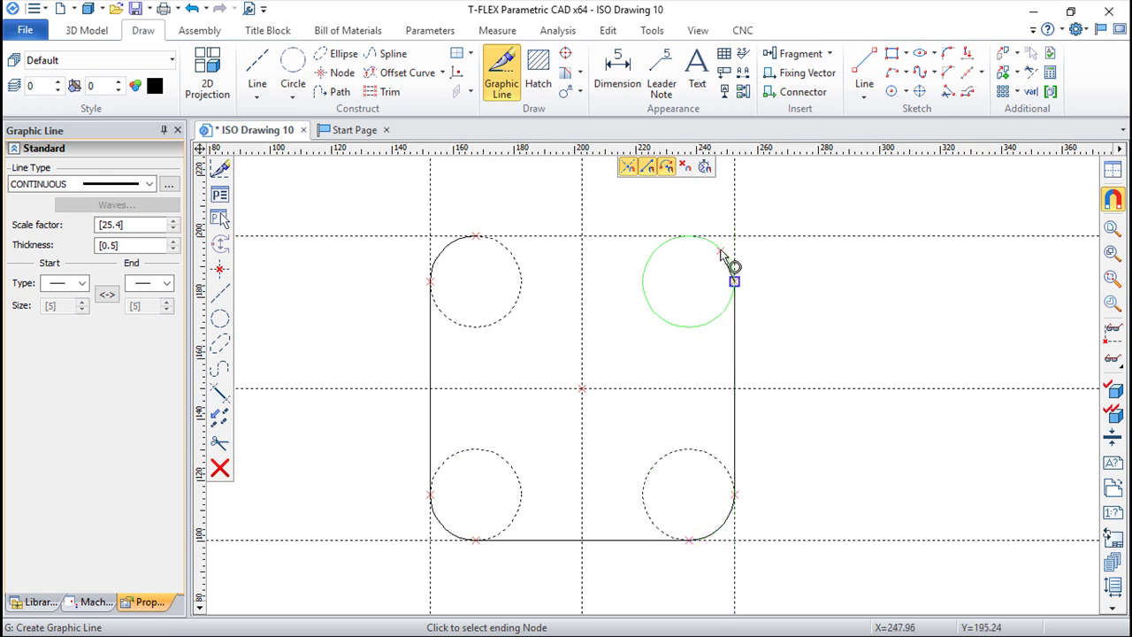
click(721, 257)
click(689, 236)
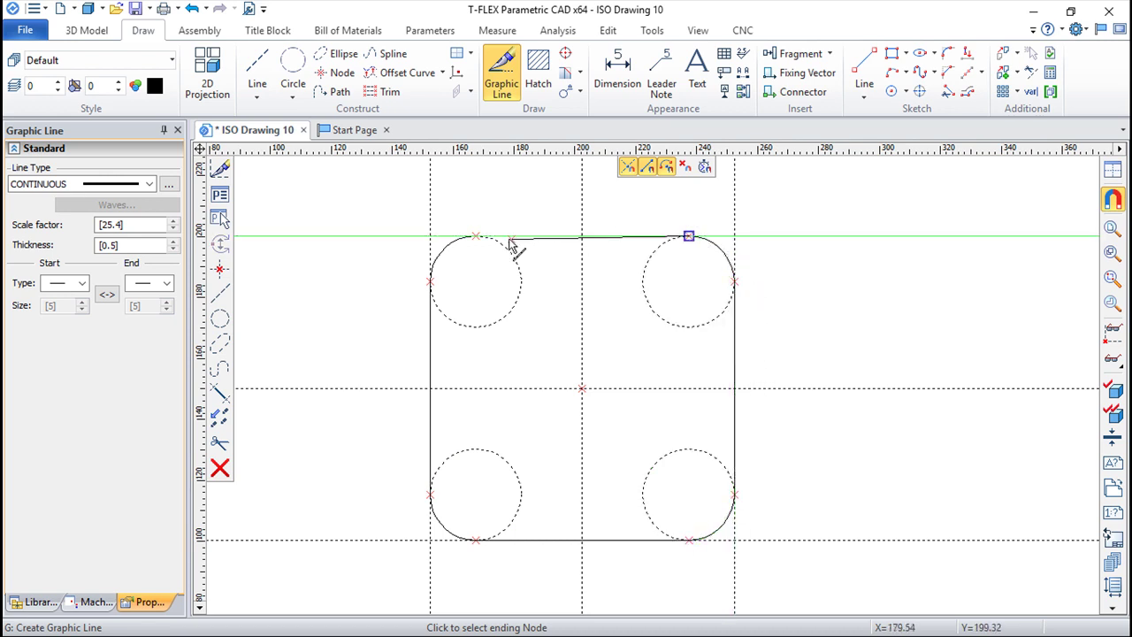
click(476, 236)
right_click(555, 334)
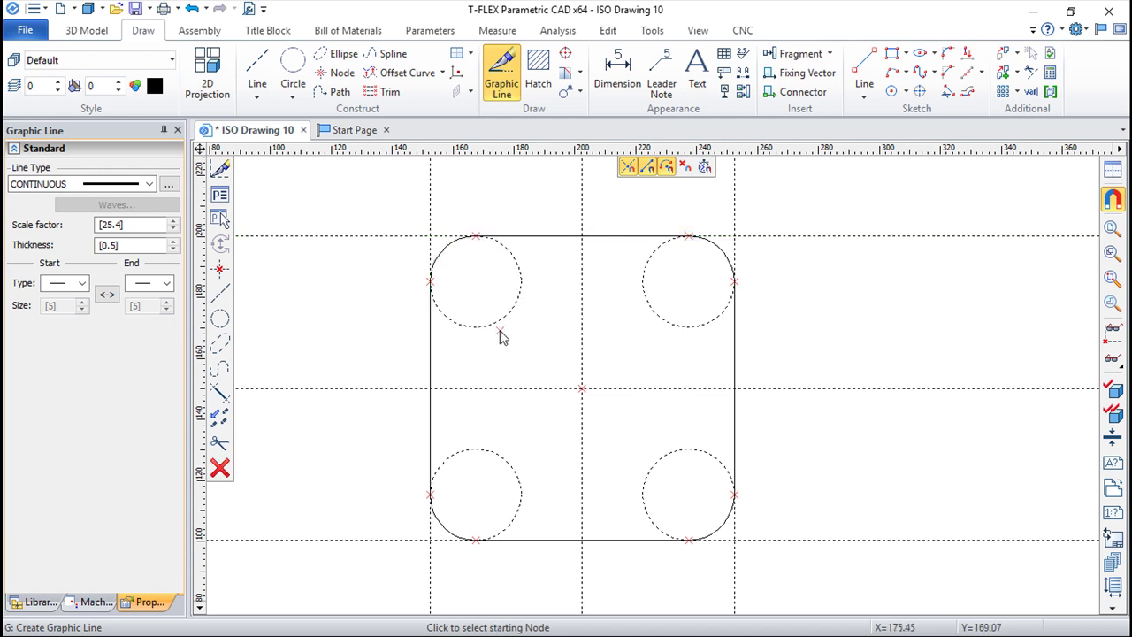
key(Escape)
- Create a hatch inside the rounded-square outline with the Invisible filling method and the Profile option enabled
click(538, 70)
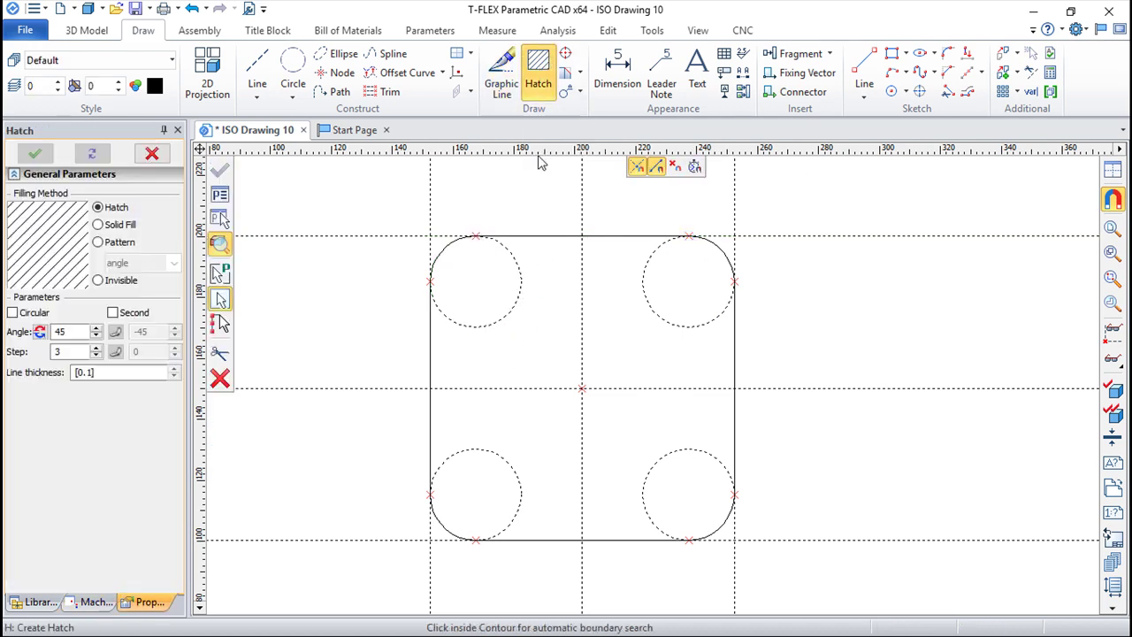
click(220, 194)
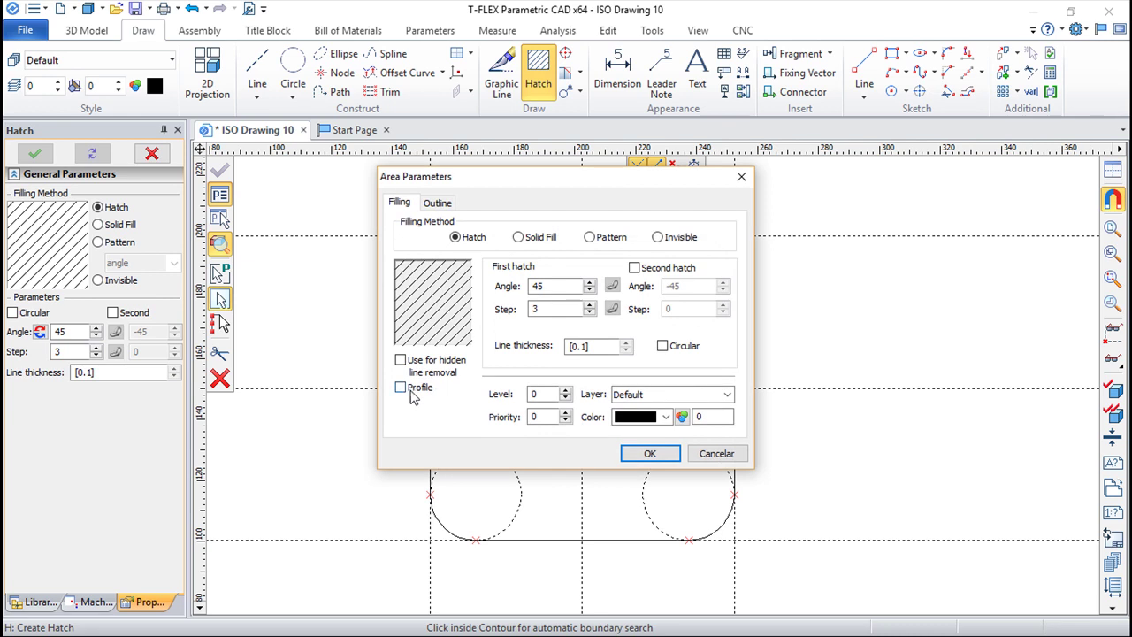
click(658, 238)
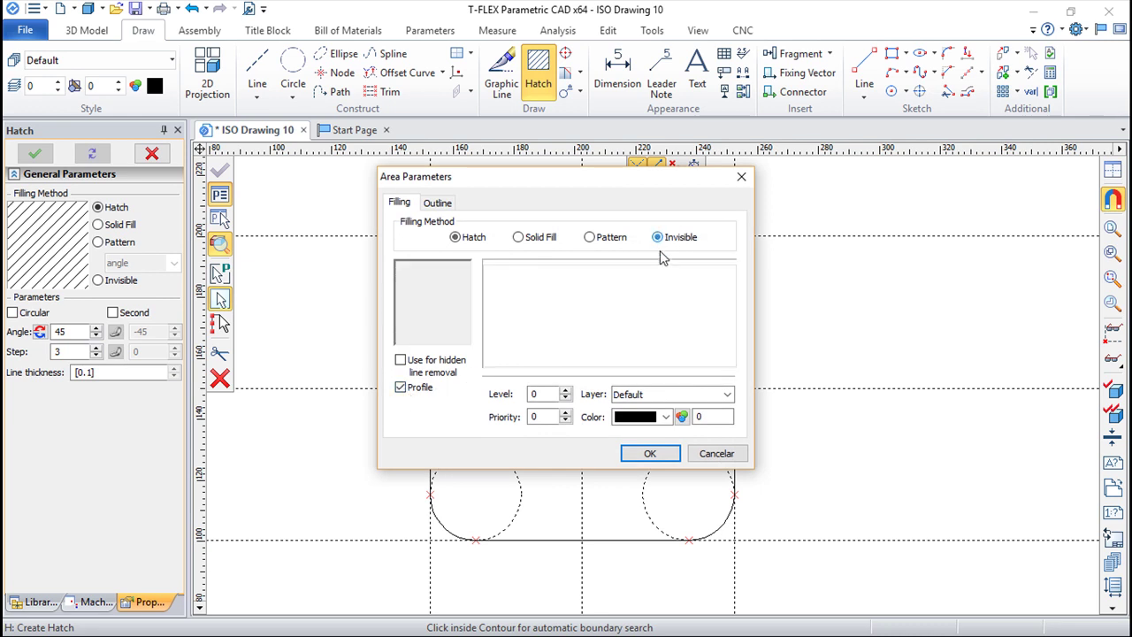
click(663, 454)
click(637, 365)
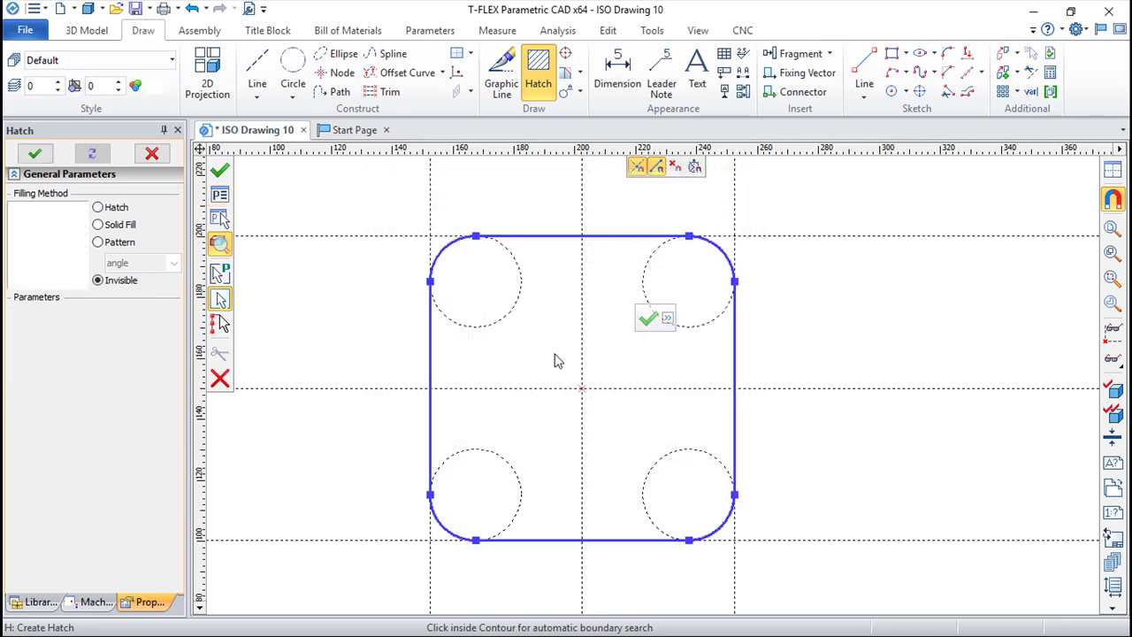
click(648, 320)
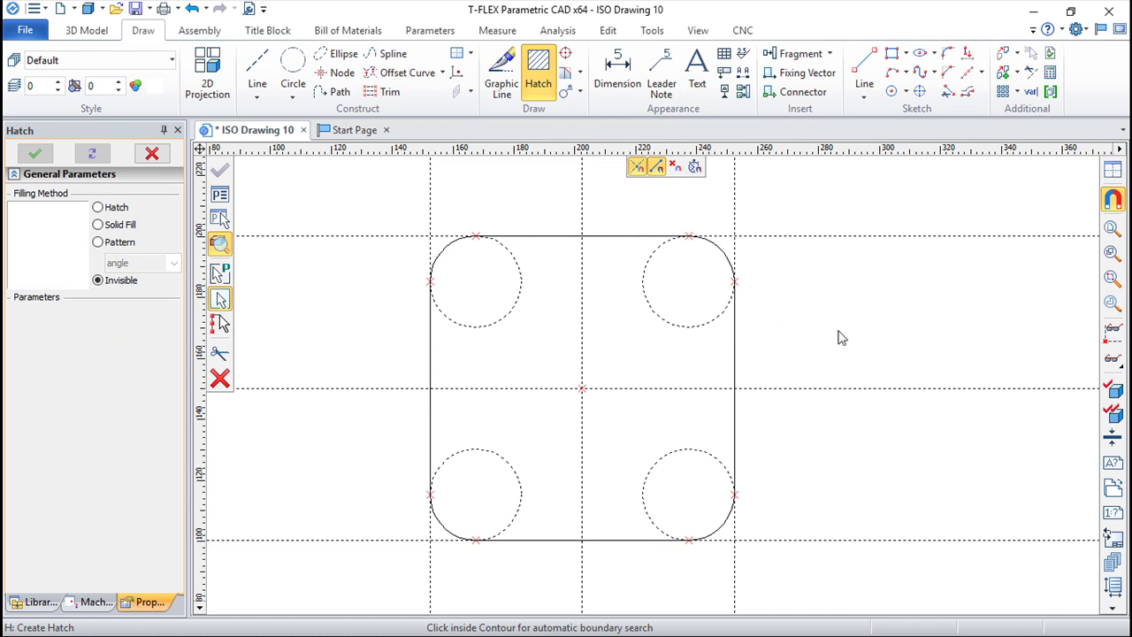
key(Escape)
- Add two vertical construction lines offset 30 to either side of the central vertical line
click(251, 74)
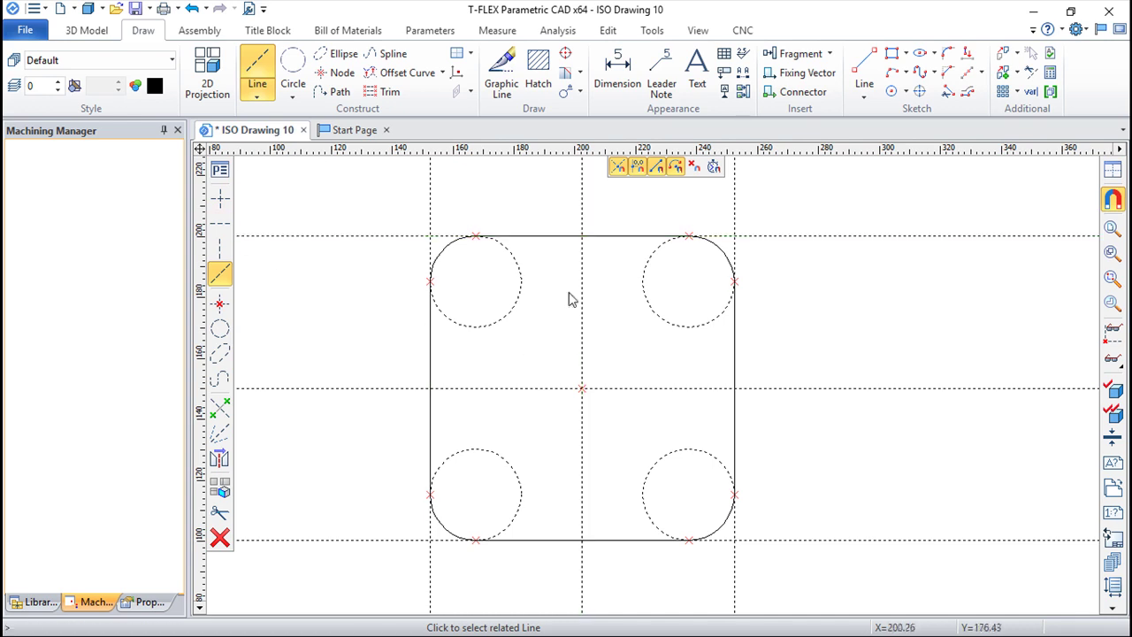
click(714, 263)
click(581, 353)
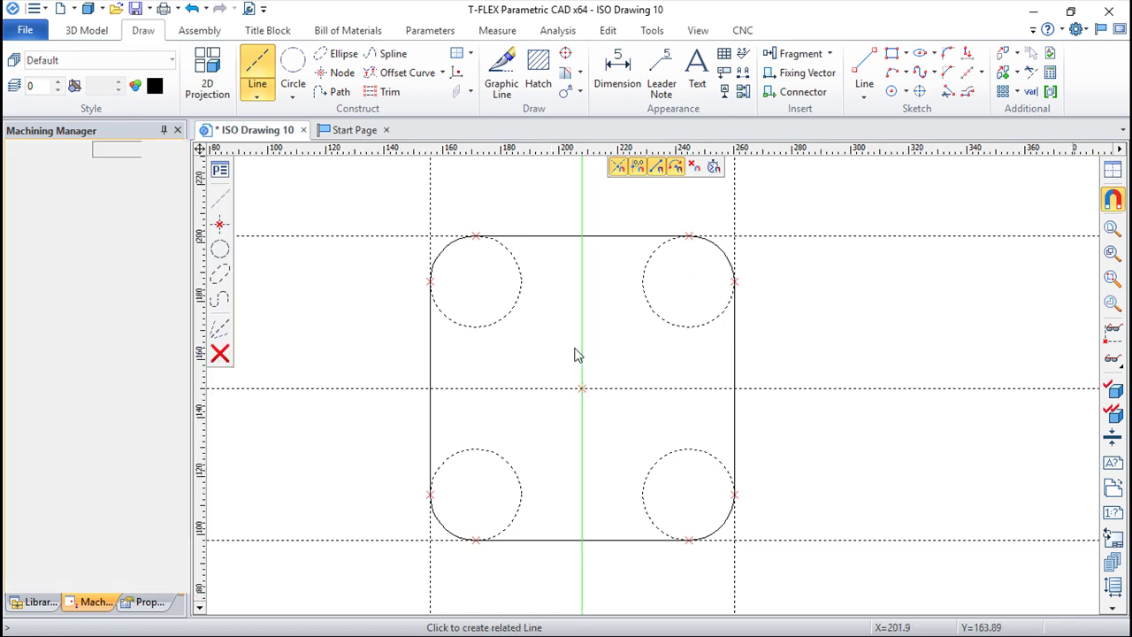
key(BackSpace)
text(30)
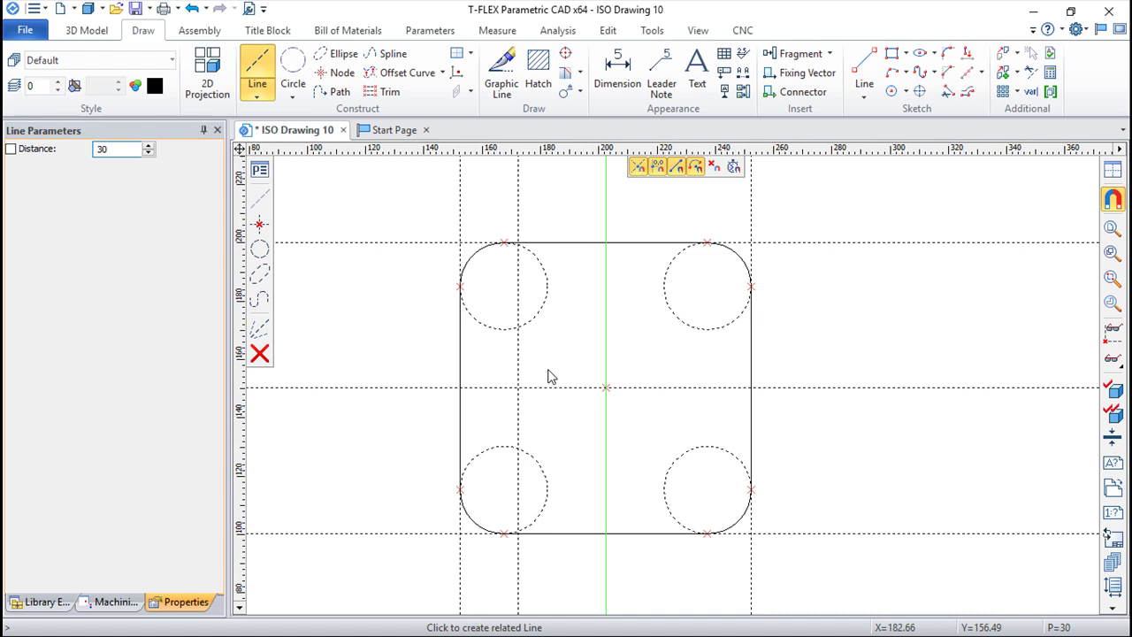
click(682, 397)
- Add two horizontal construction lines offset 30 above and below the central horizontal line
click(642, 387)
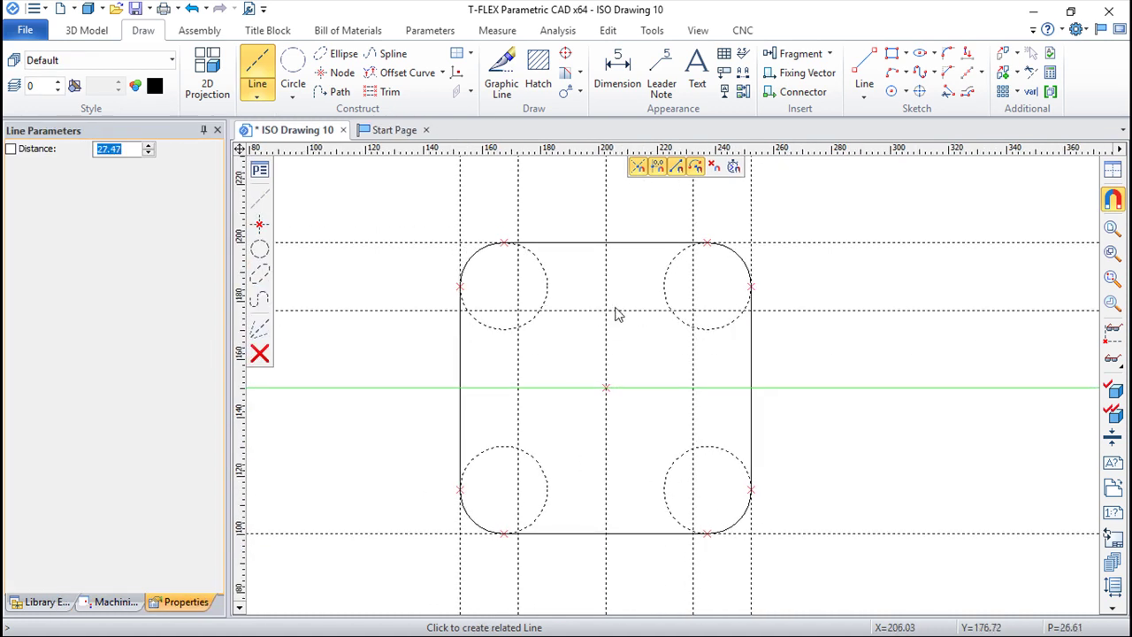
text(30)
click(608, 308)
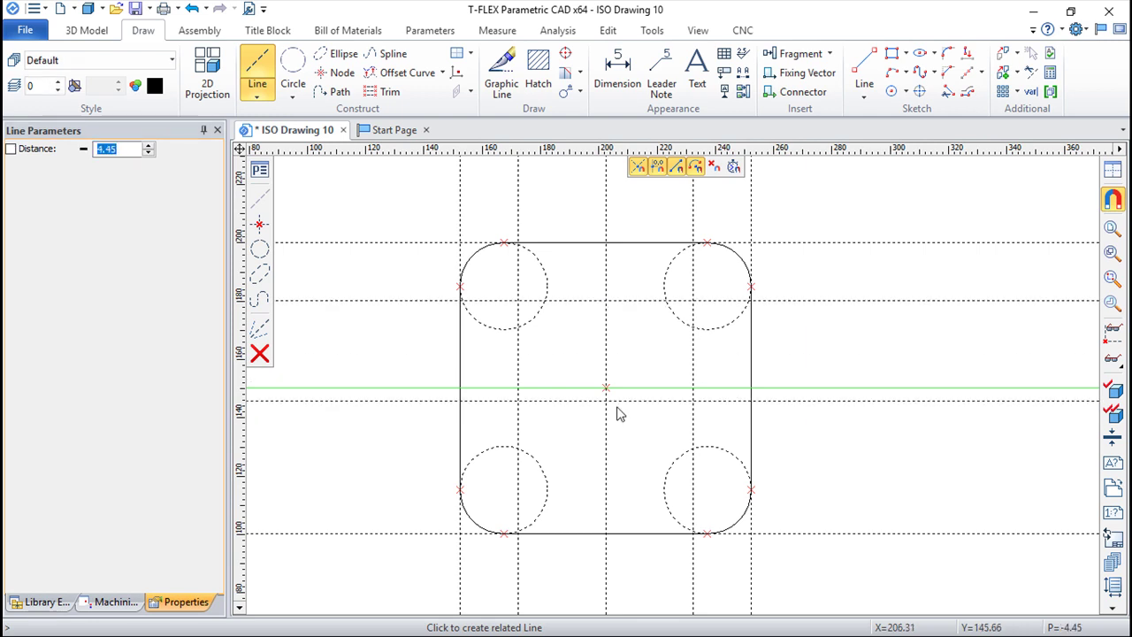
text(30)
click(610, 450)
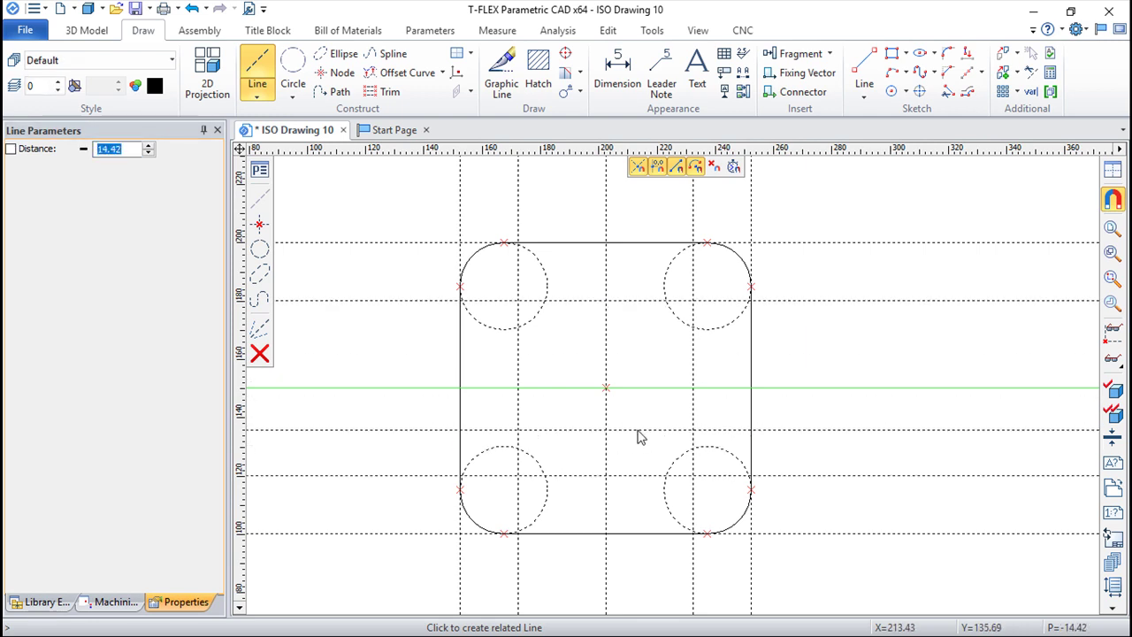
key(Escape)
- Construct two circles of radius 10 tangent to the inner construction lines in the inner square's upper-left and lower-left corners
click(292, 70)
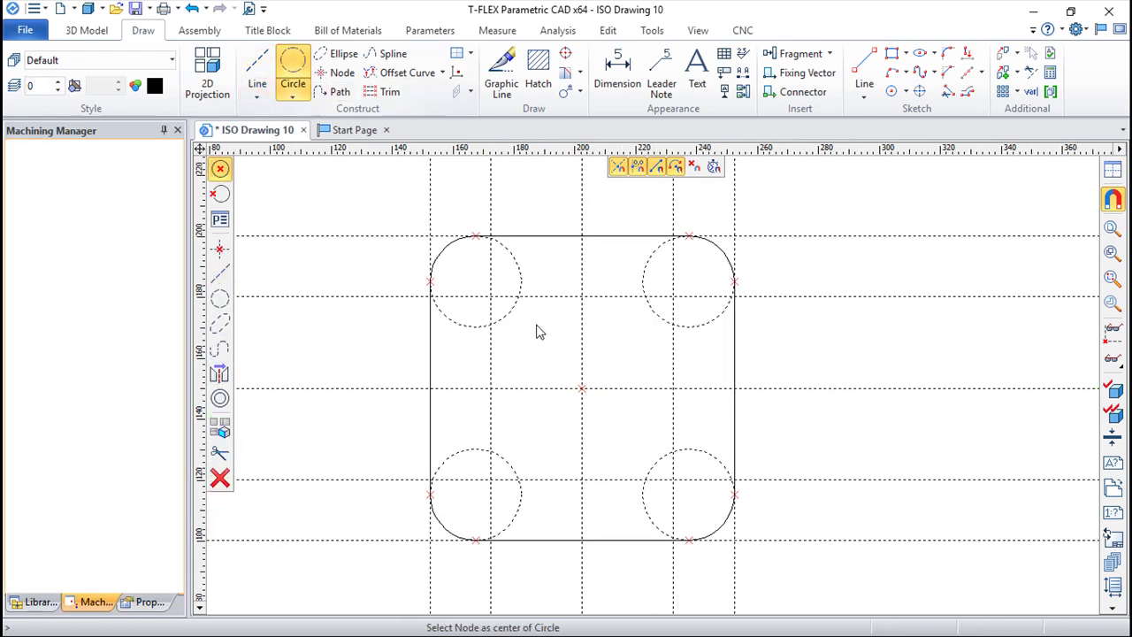
click(527, 300)
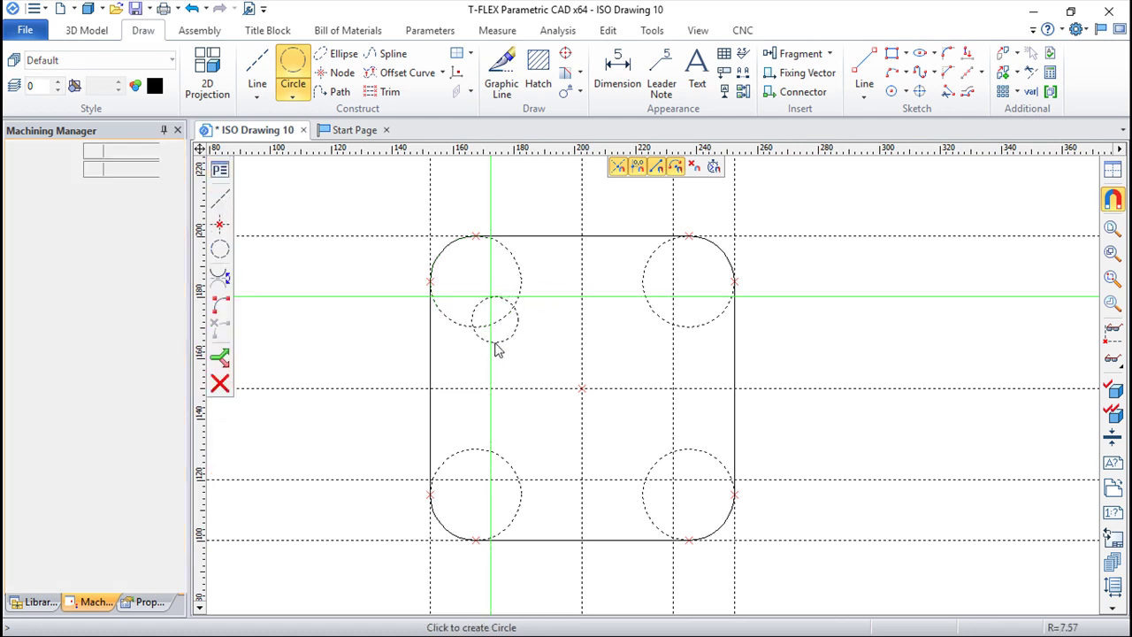
click(520, 363)
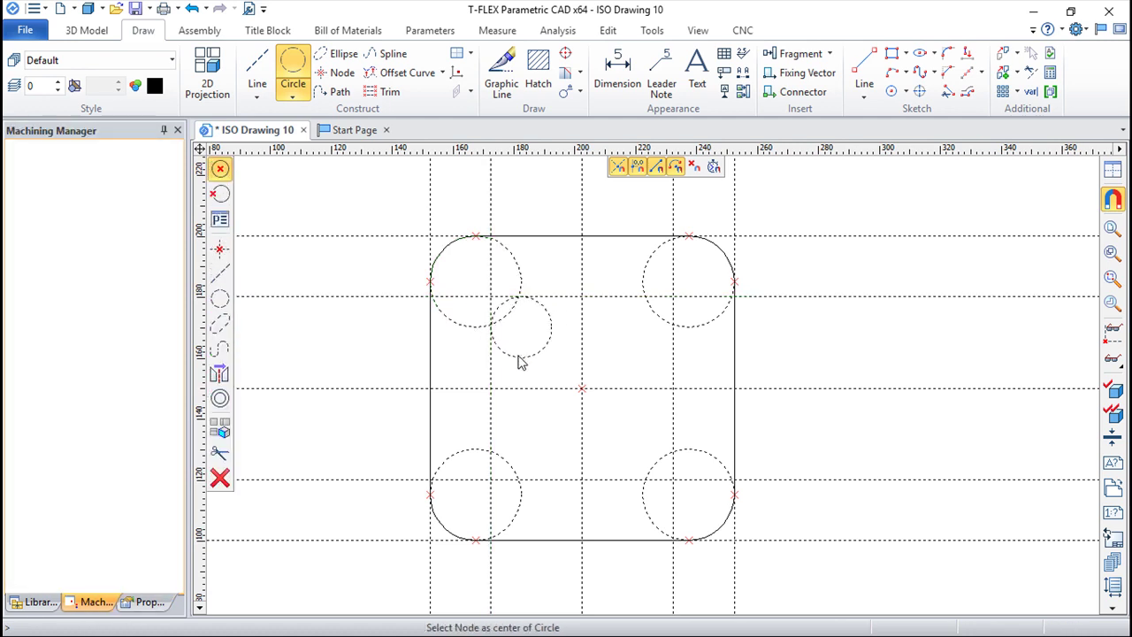
click(492, 443)
click(542, 482)
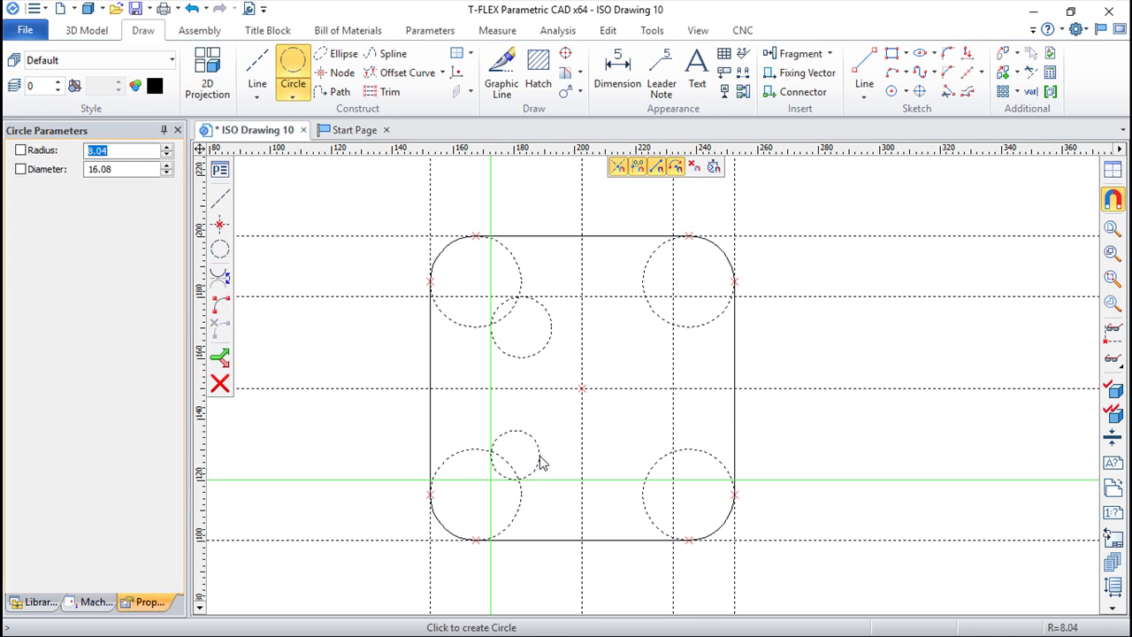
text(10)
key(Return)
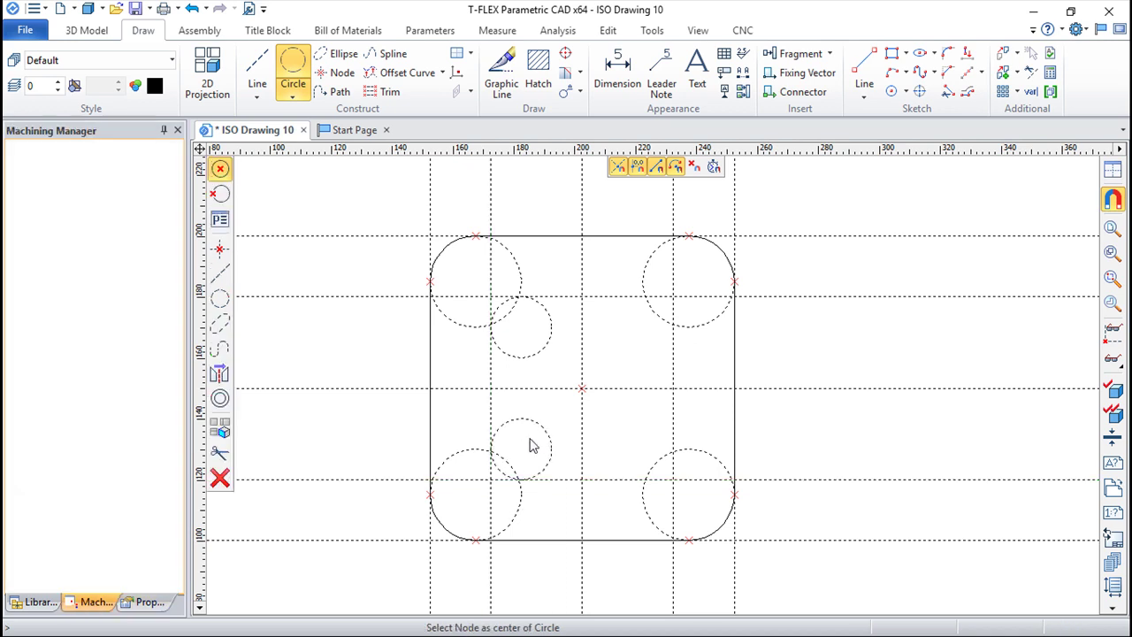
- Construct two circles of radius 10 tangent to the inner construction lines in the inner square's lower-right and upper-right corners
click(613, 482)
click(673, 434)
text(10)
key(Return)
click(674, 365)
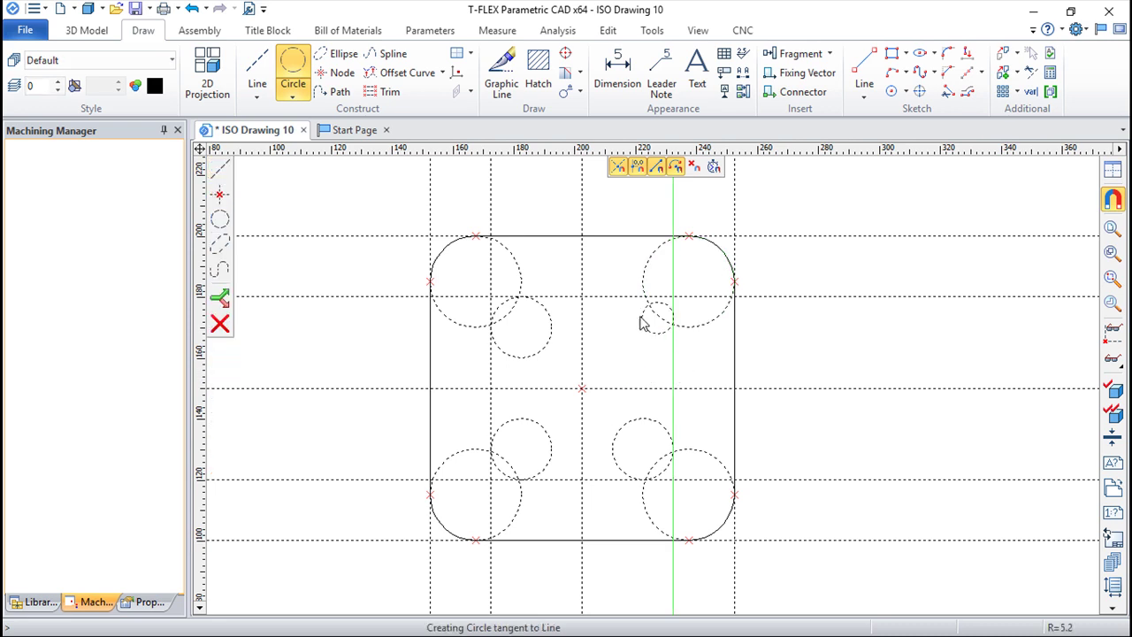
click(615, 297)
text(10)
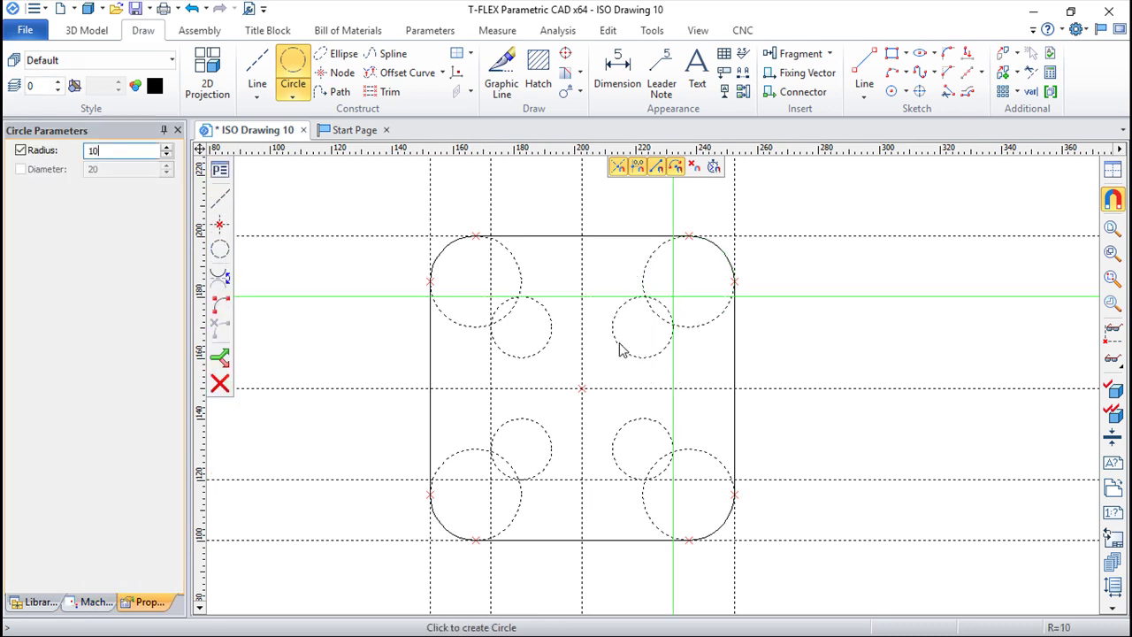
key(Return)
- Trace the inner rounded square with continuous graphic lines clockwise from its top edge through the lower-left corner arc
scroll(684, 356, up, 2)
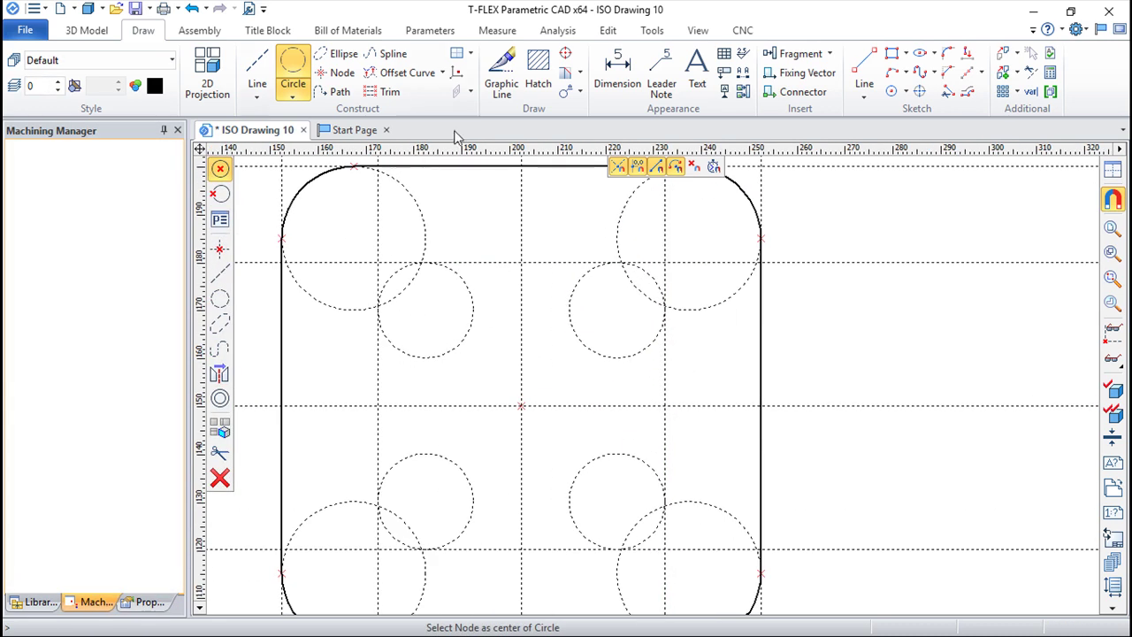
scroll(513, 286, down, 3)
click(502, 70)
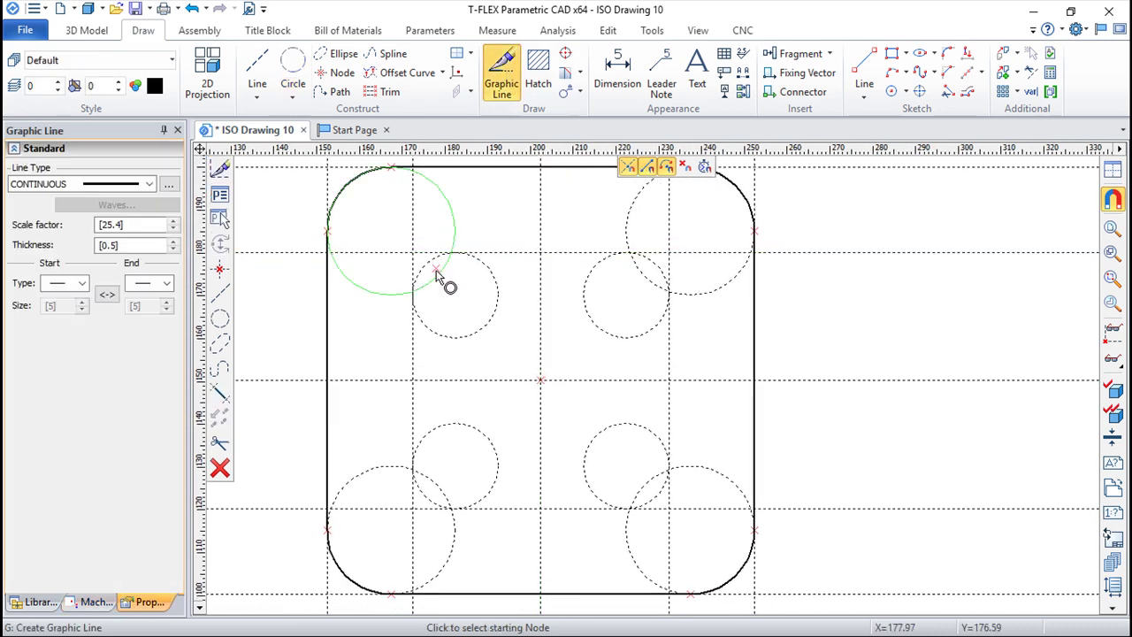
click(453, 252)
click(625, 253)
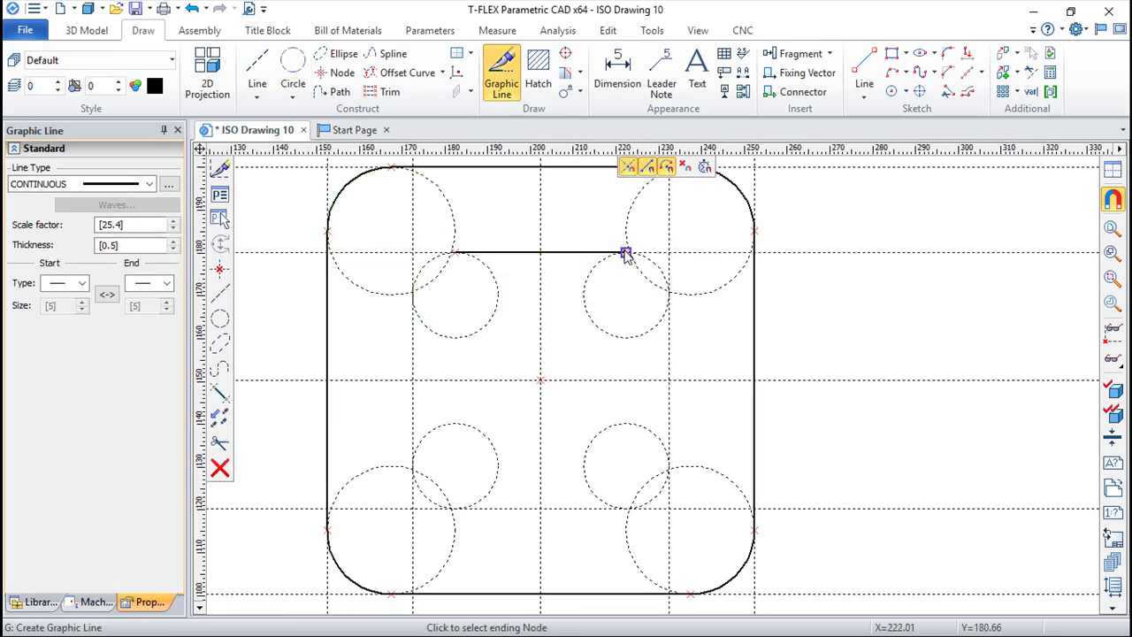
click(669, 295)
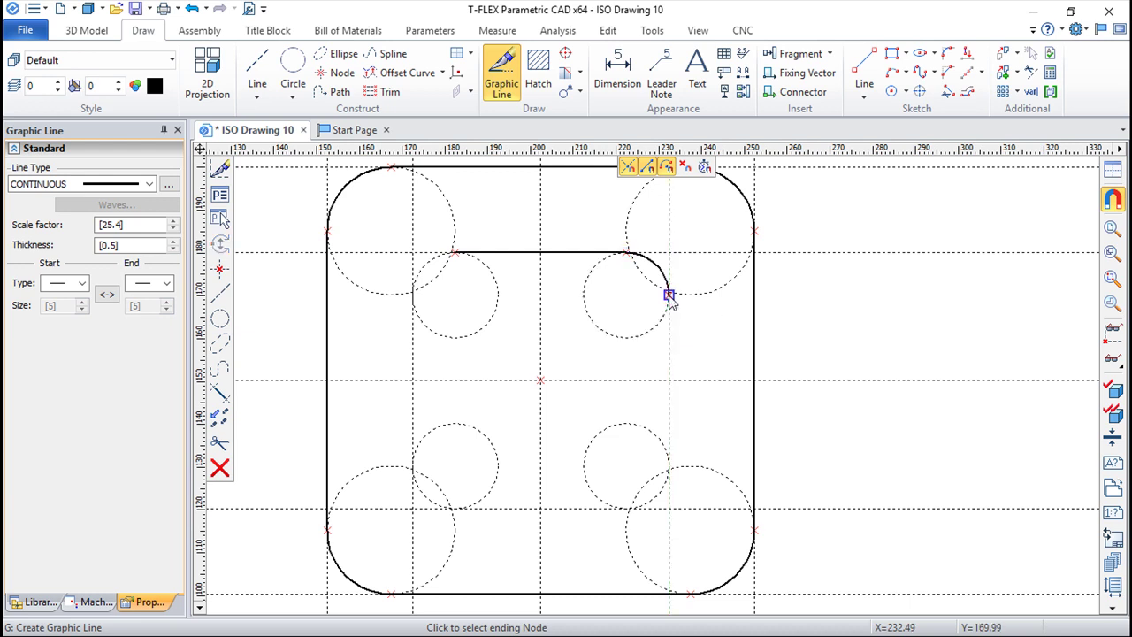
click(669, 469)
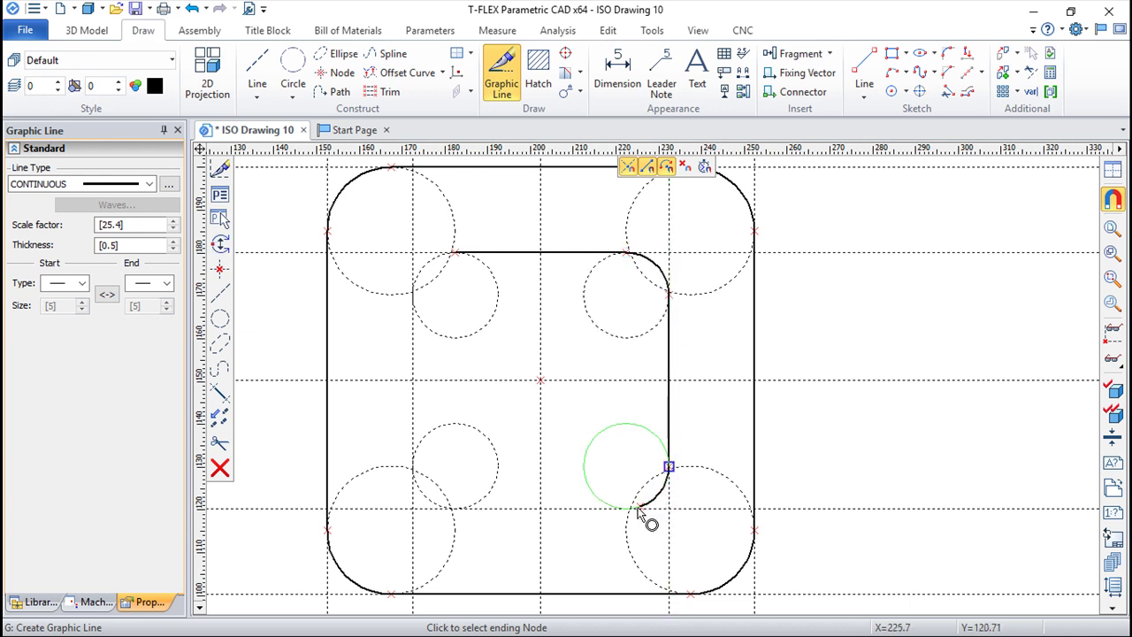
click(627, 510)
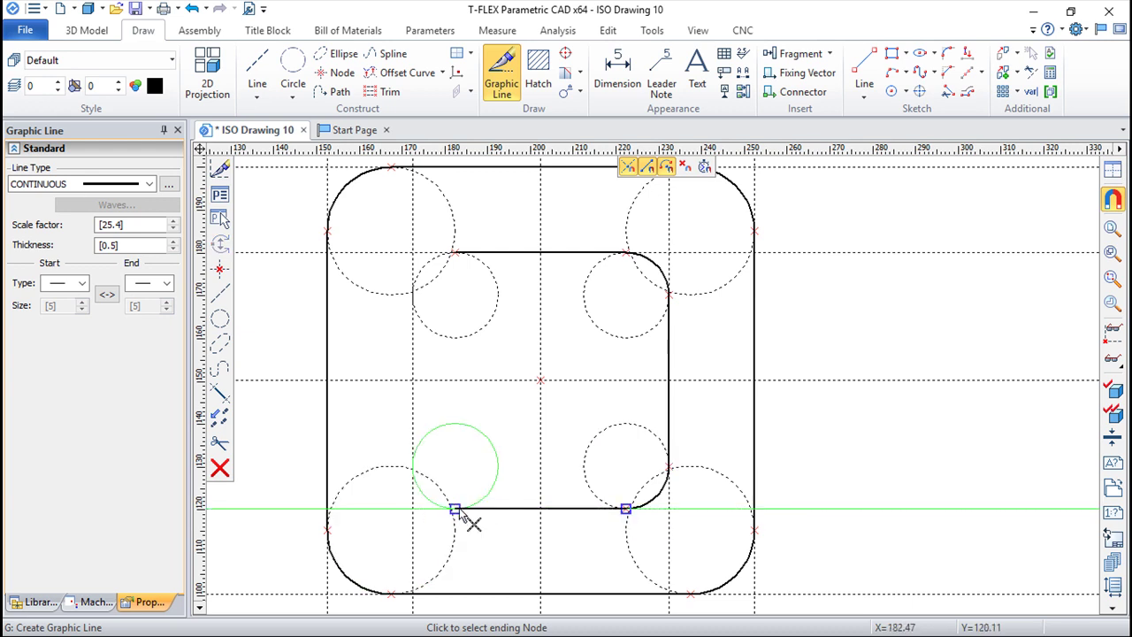
click(412, 470)
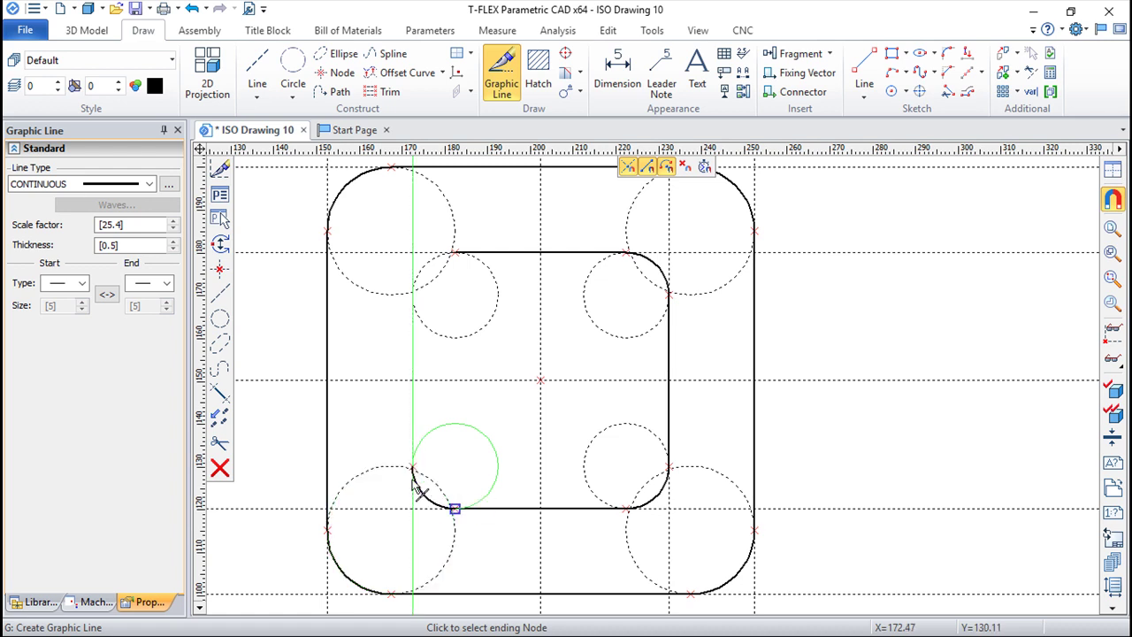
click(412, 295)
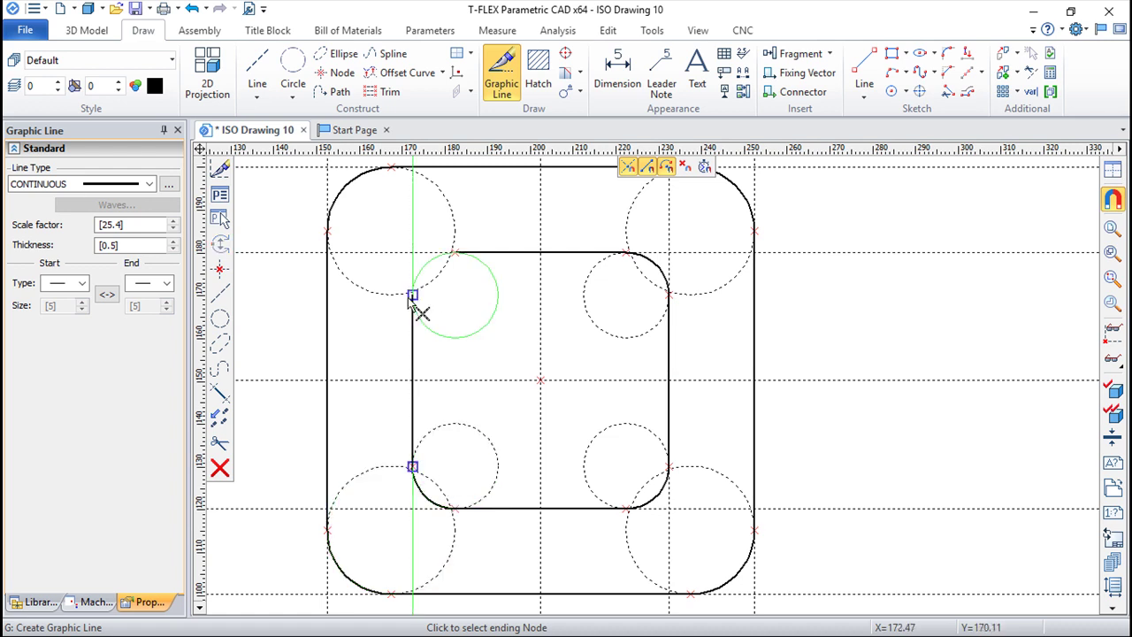
click(416, 310)
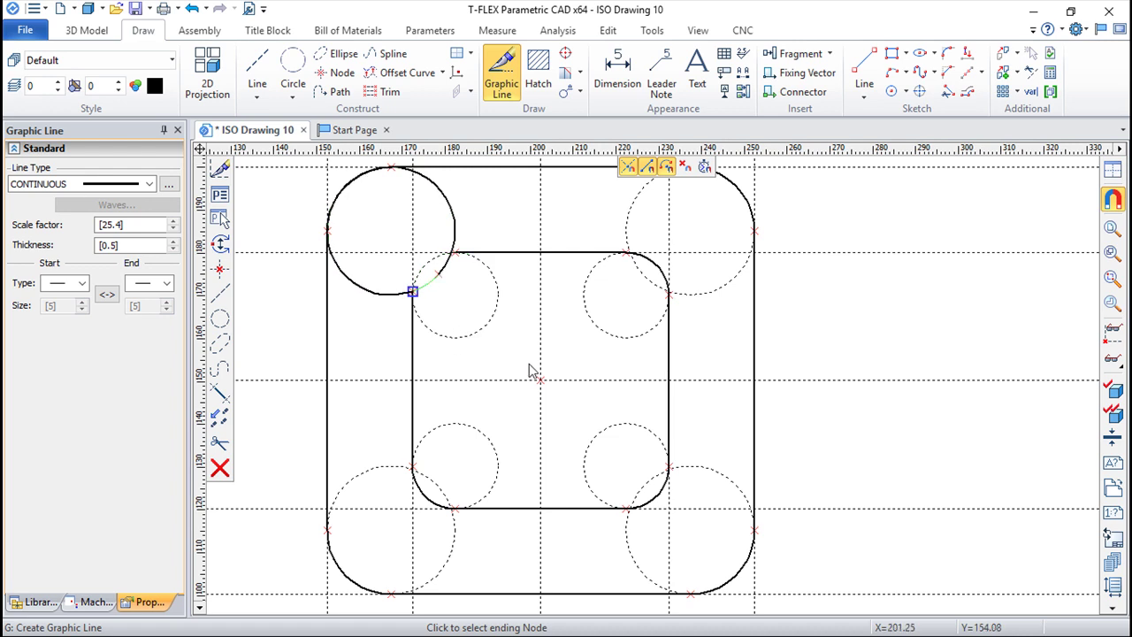
right_click(269, 266)
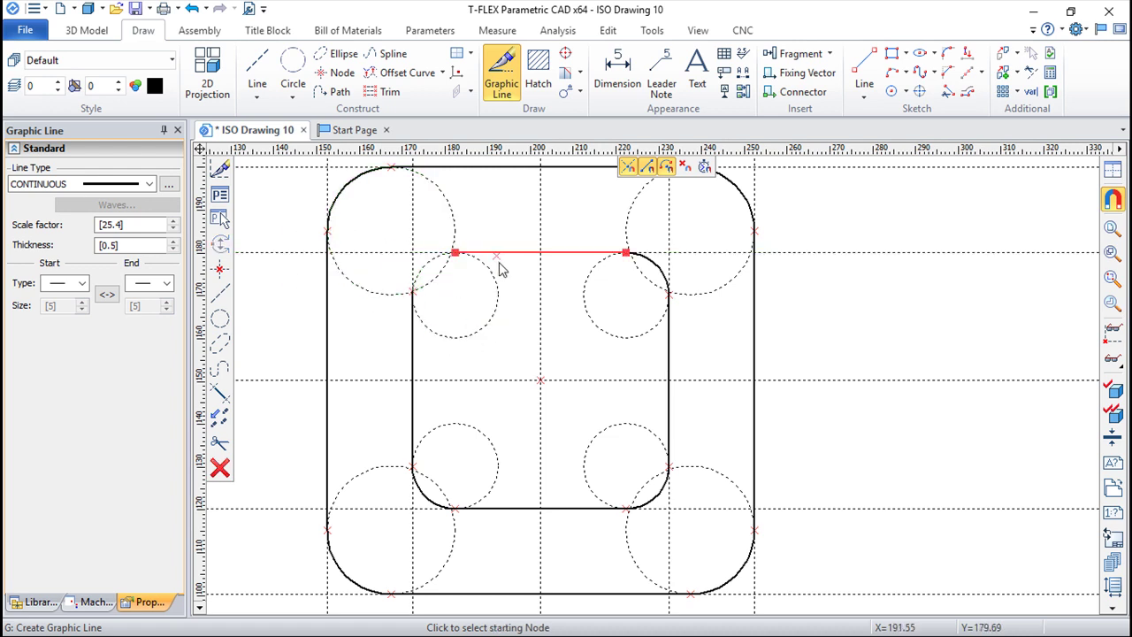
right_click(420, 350)
click(413, 350)
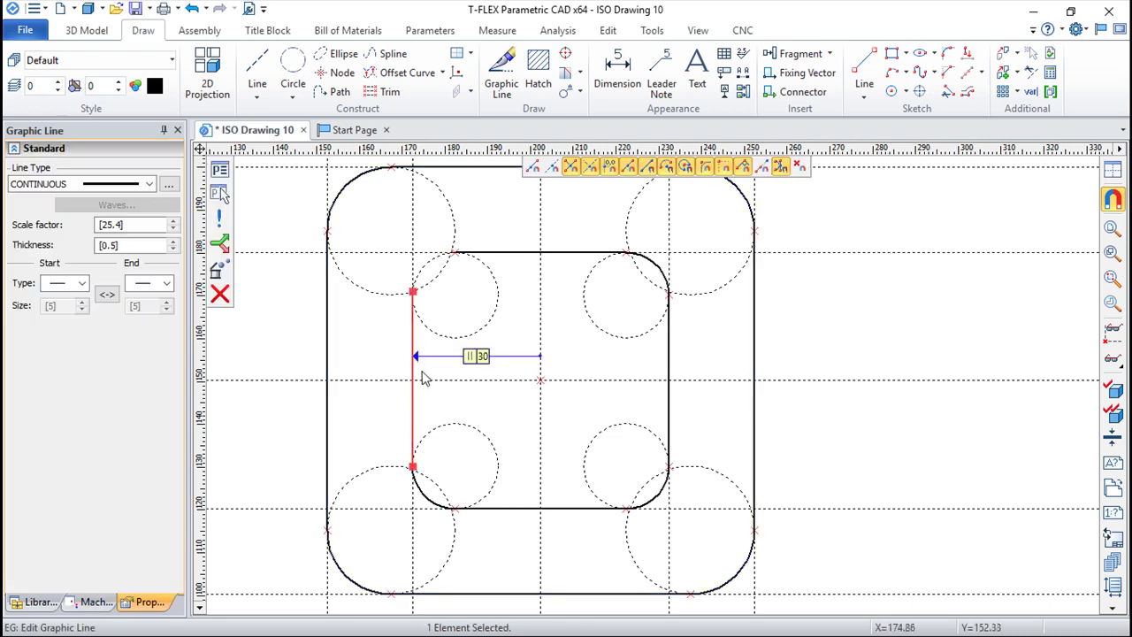
key(Delete)
click(651, 473)
- Close the inner rounded-square outline with a continuous graphic line along its left side and upper-left corner arc
scroll(409, 321, up, 1)
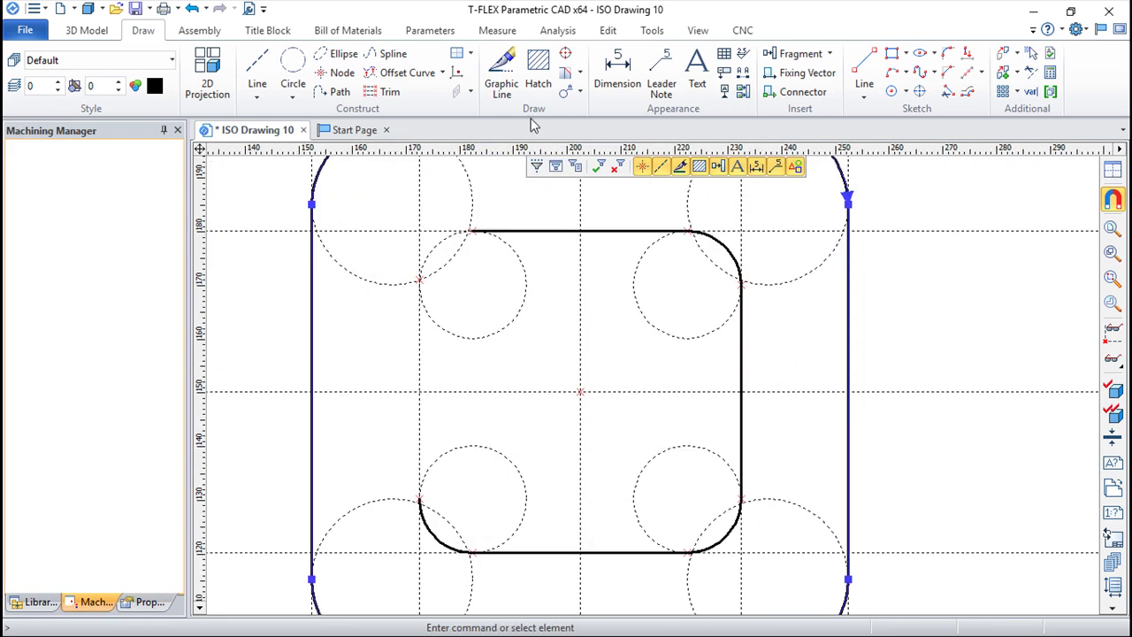
click(502, 69)
click(420, 499)
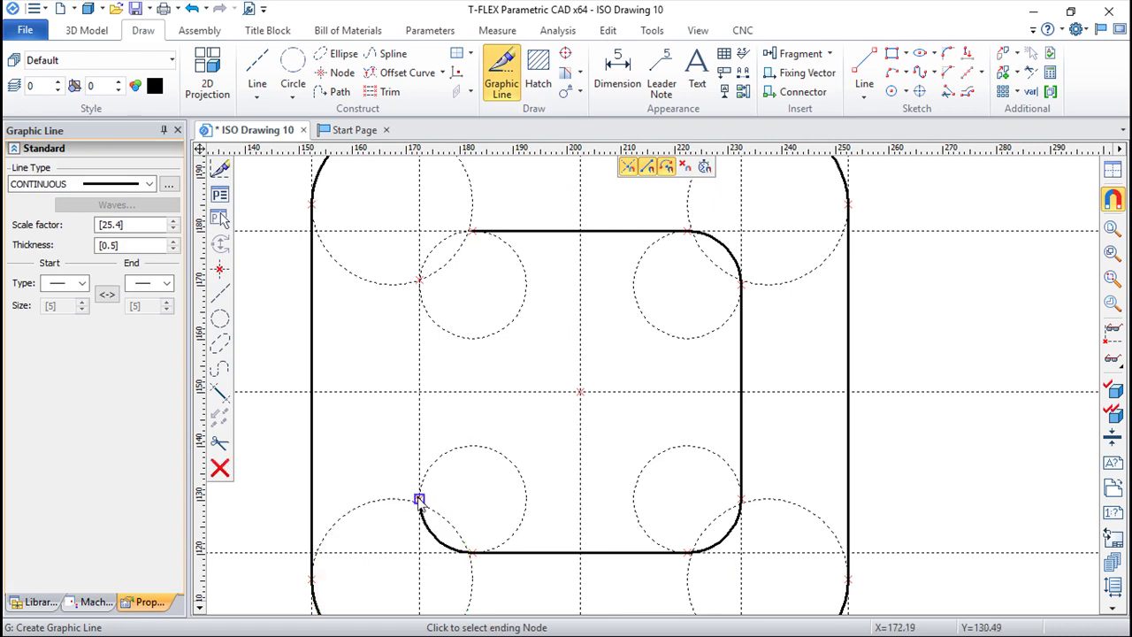
click(420, 285)
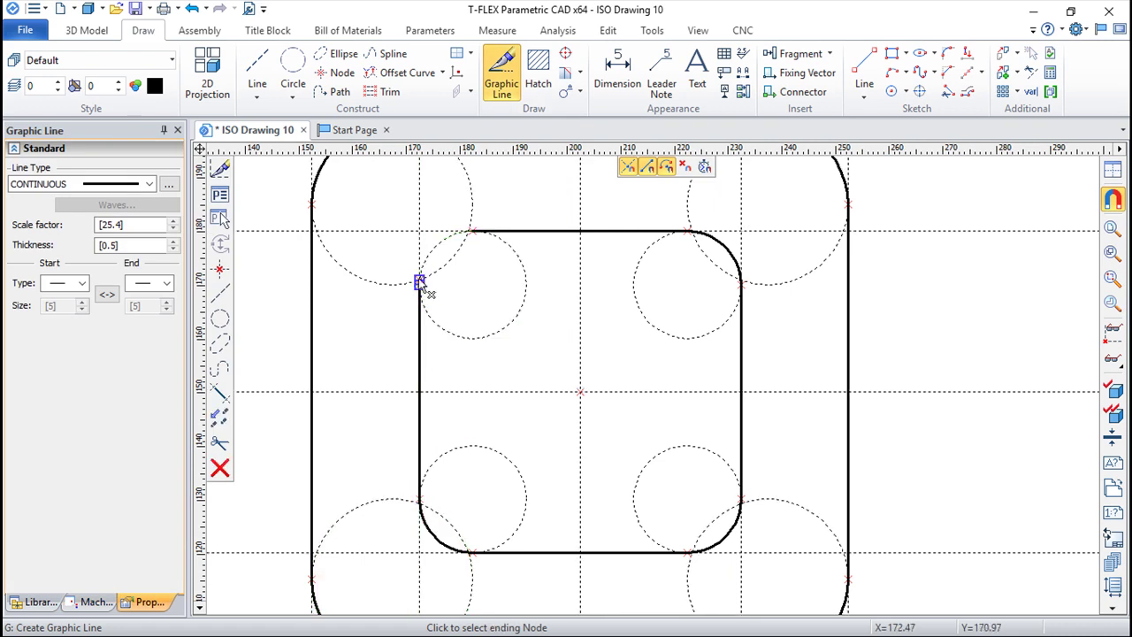
click(475, 233)
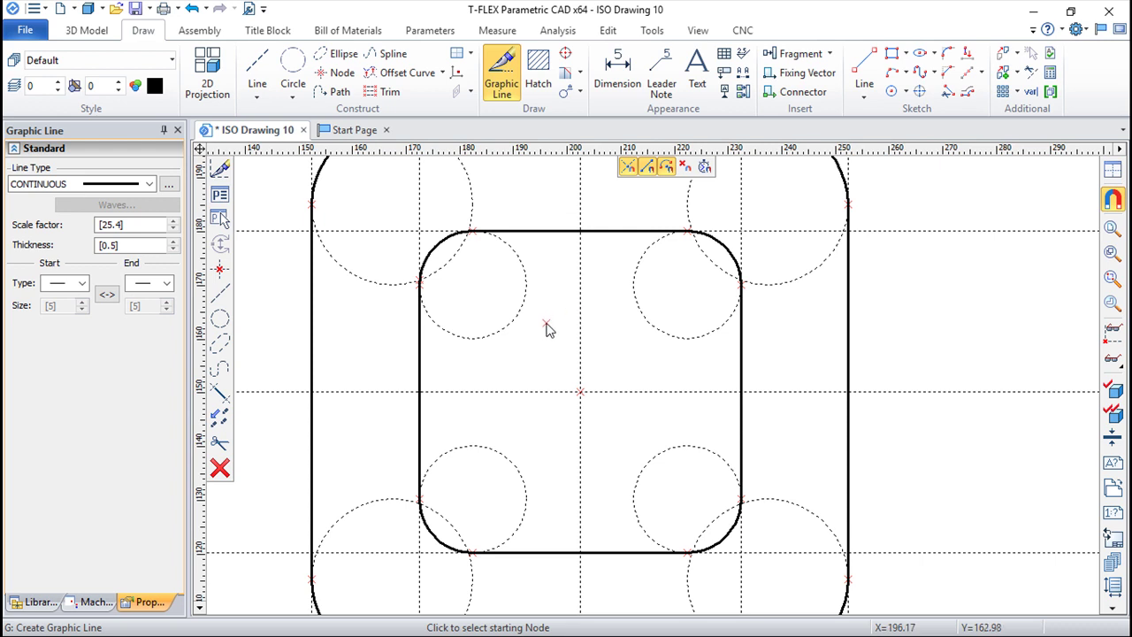
- Create a hatch with invisible filling and the Profile option from the closed contour of the inner rounded square
scroll(545, 327, down, 1)
click(539, 72)
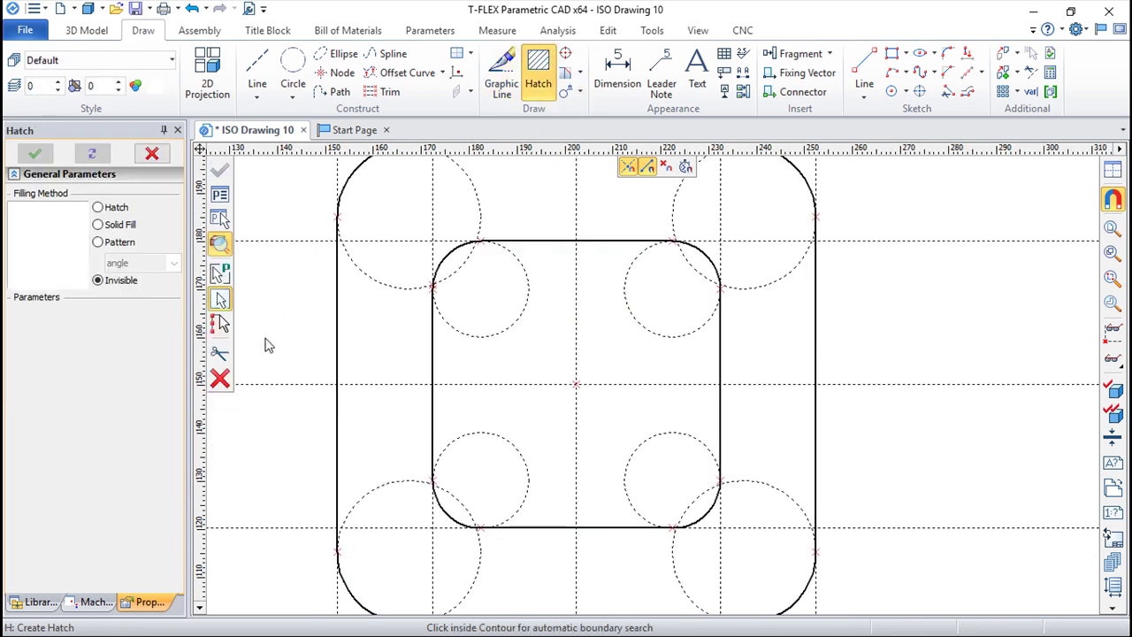
click(220, 195)
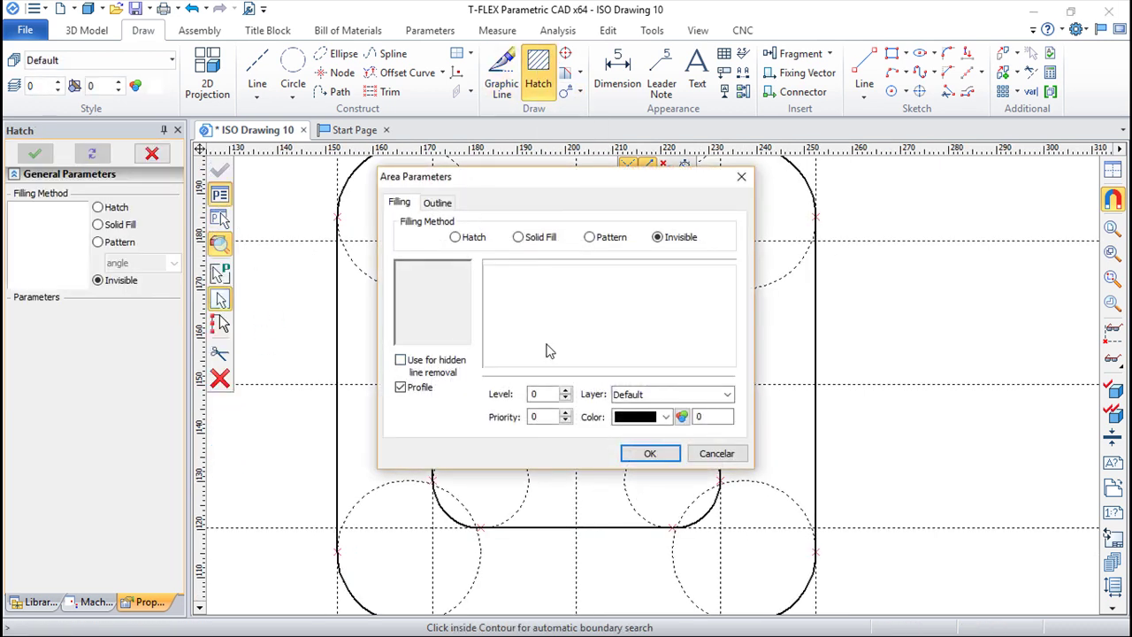
click(651, 453)
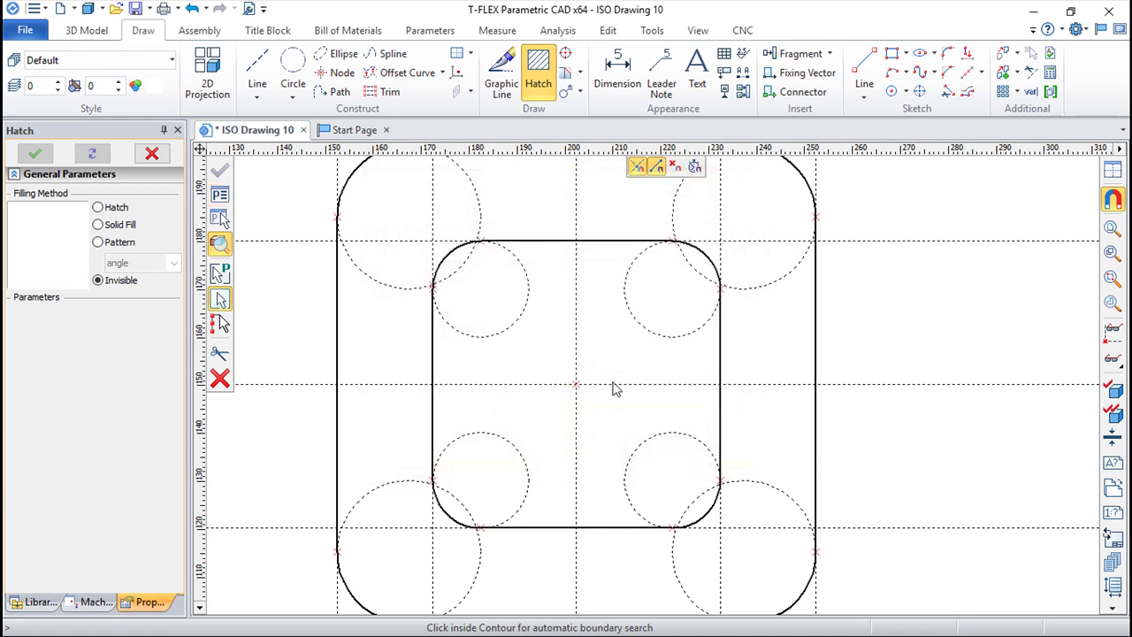
click(623, 362)
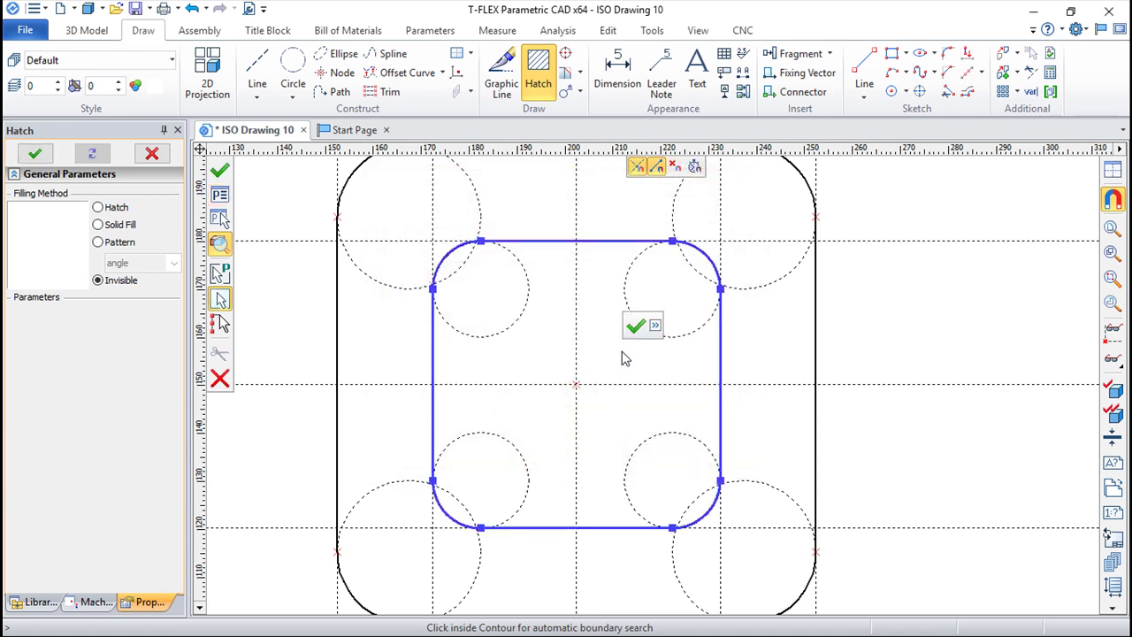
click(644, 323)
scroll(498, 371, down, 1)
scroll(498, 372, down, 1)
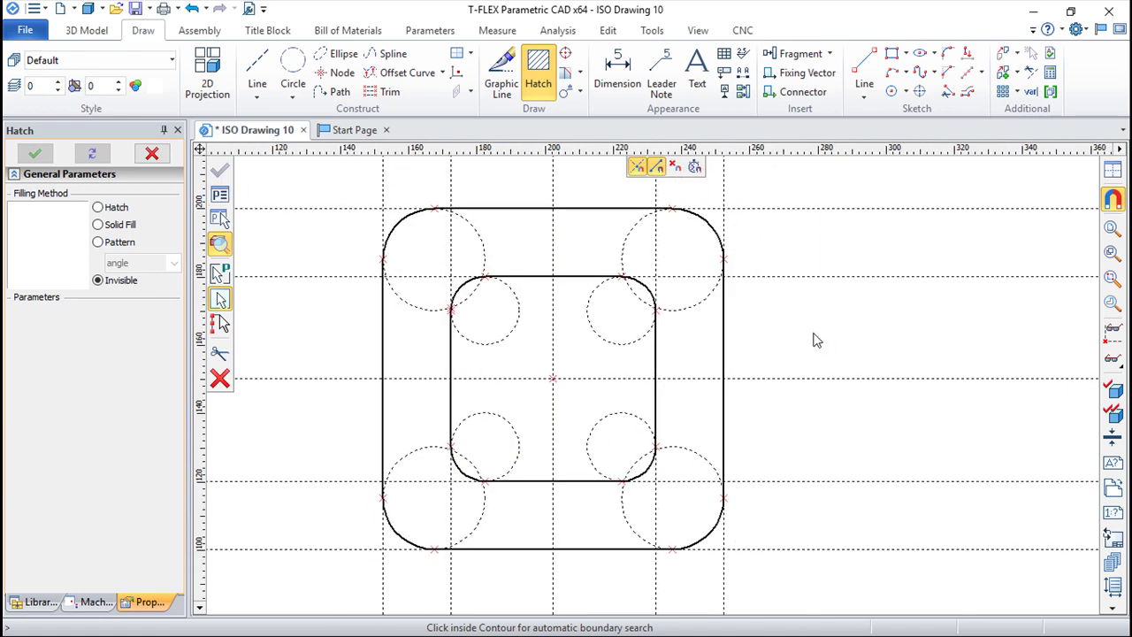
key(Escape)
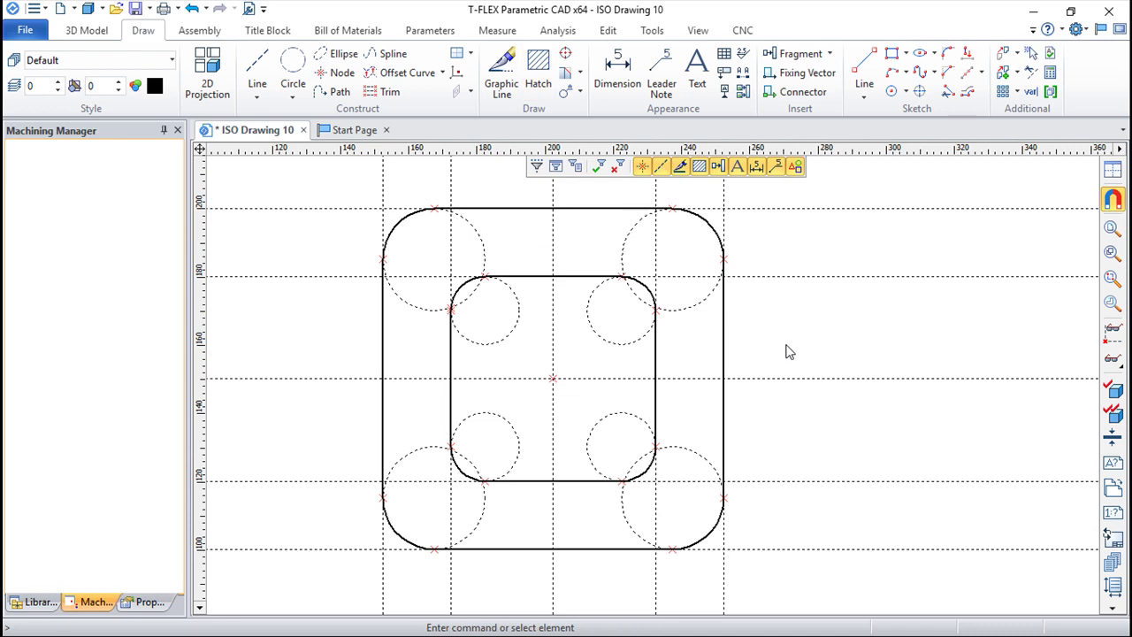
- Create a double contour wire-cut toolpath with tool 3, using the outer and inner rounded squares and a part thickness of 50
scroll(773, 346, up, 1)
click(743, 30)
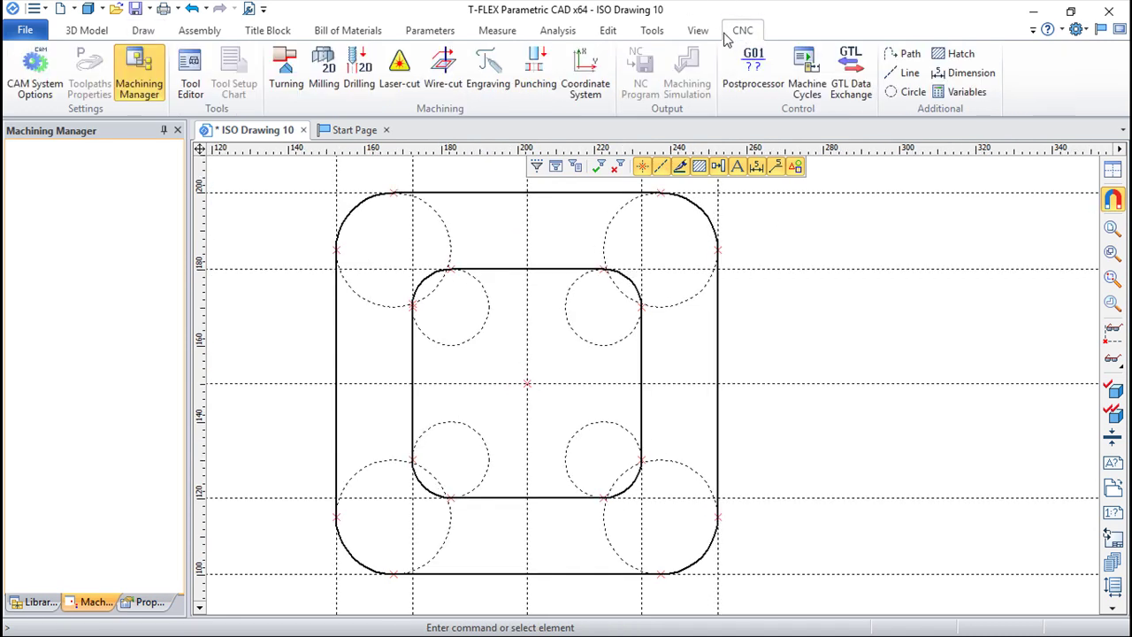
click(443, 71)
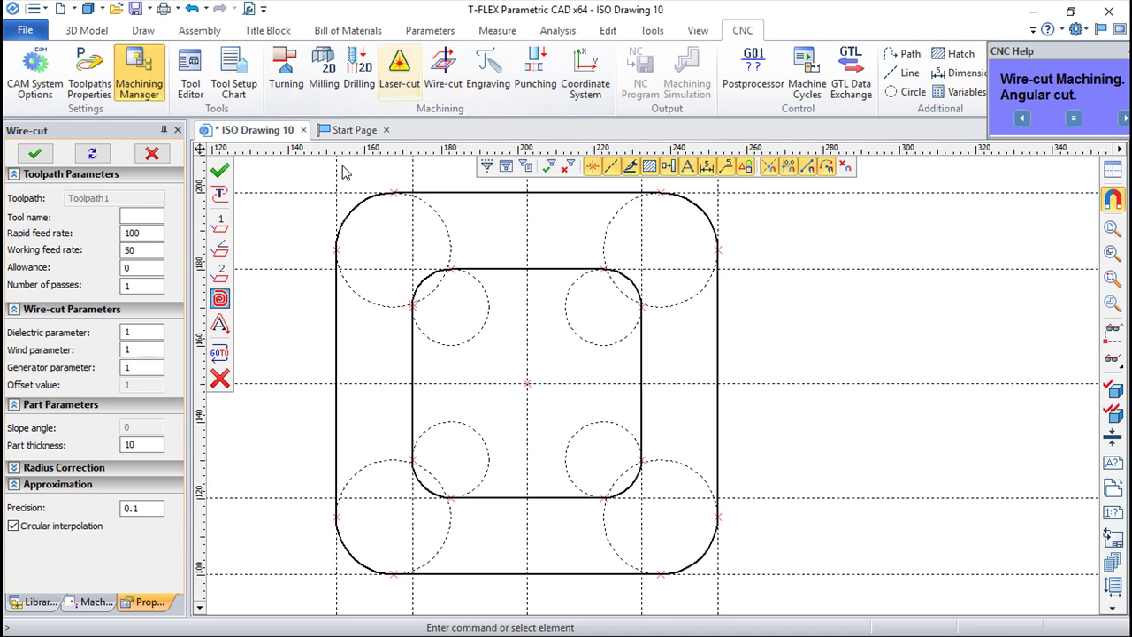
click(221, 277)
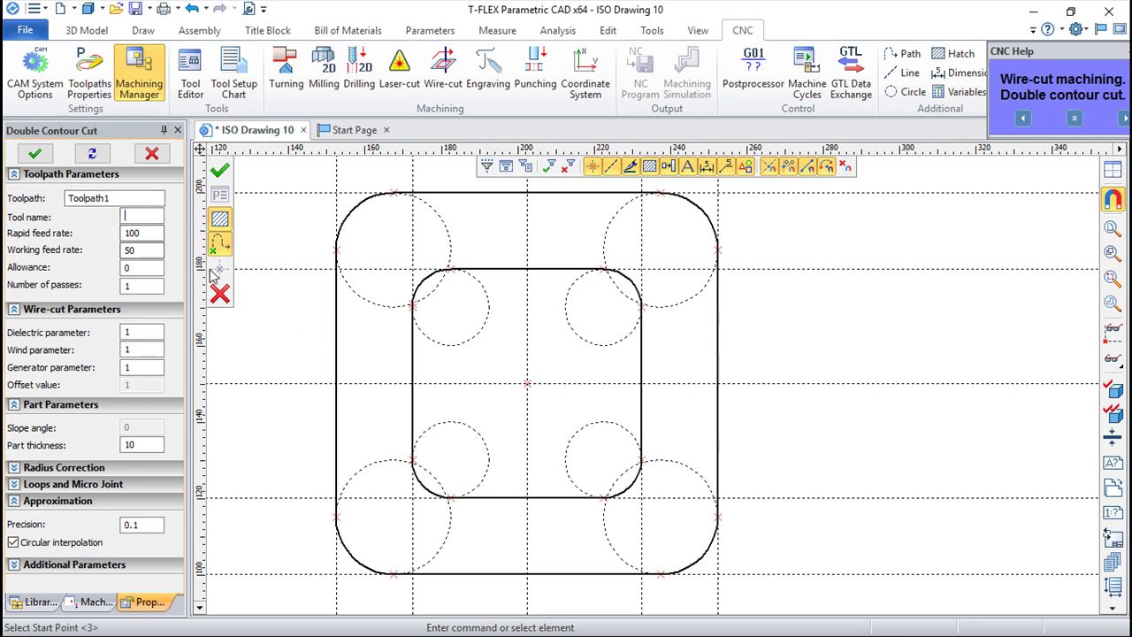
click(716, 352)
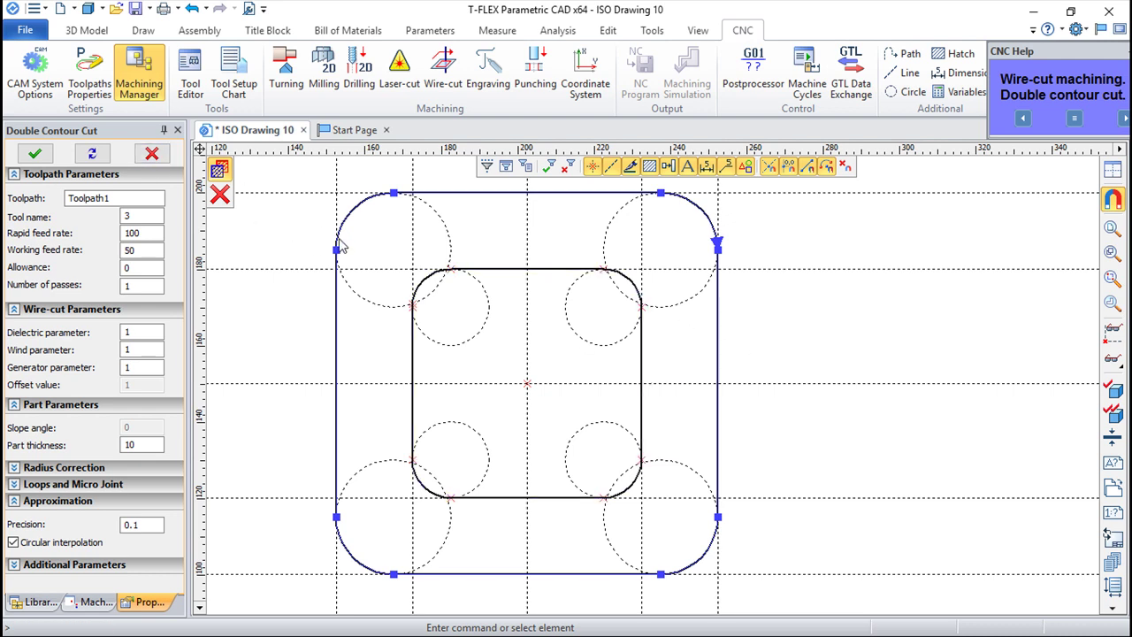
click(642, 372)
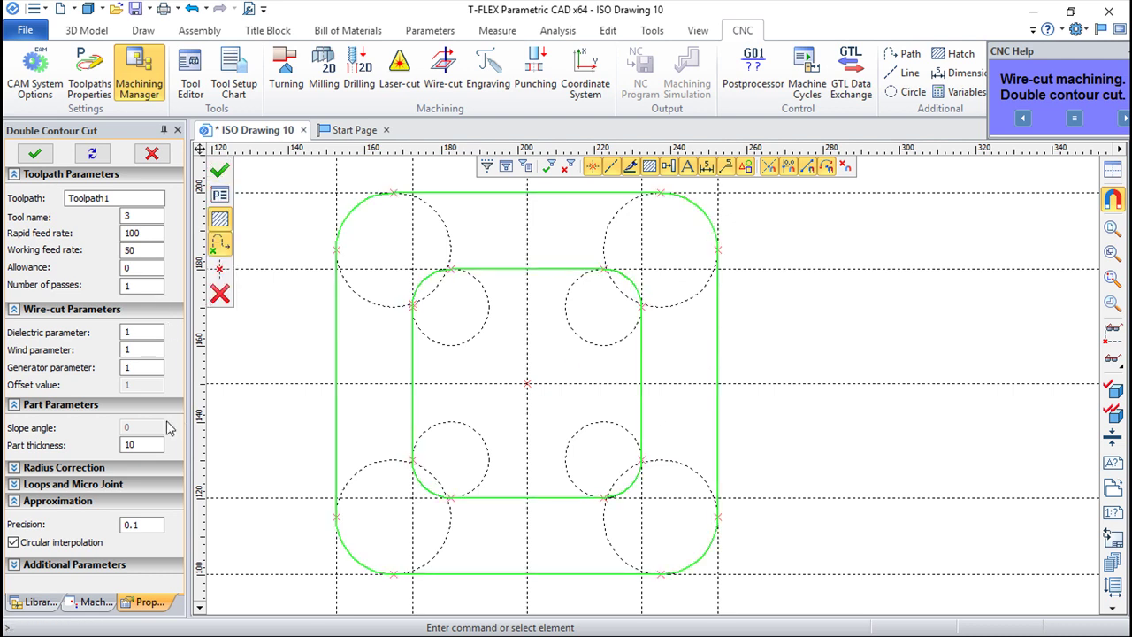
double_click(147, 445)
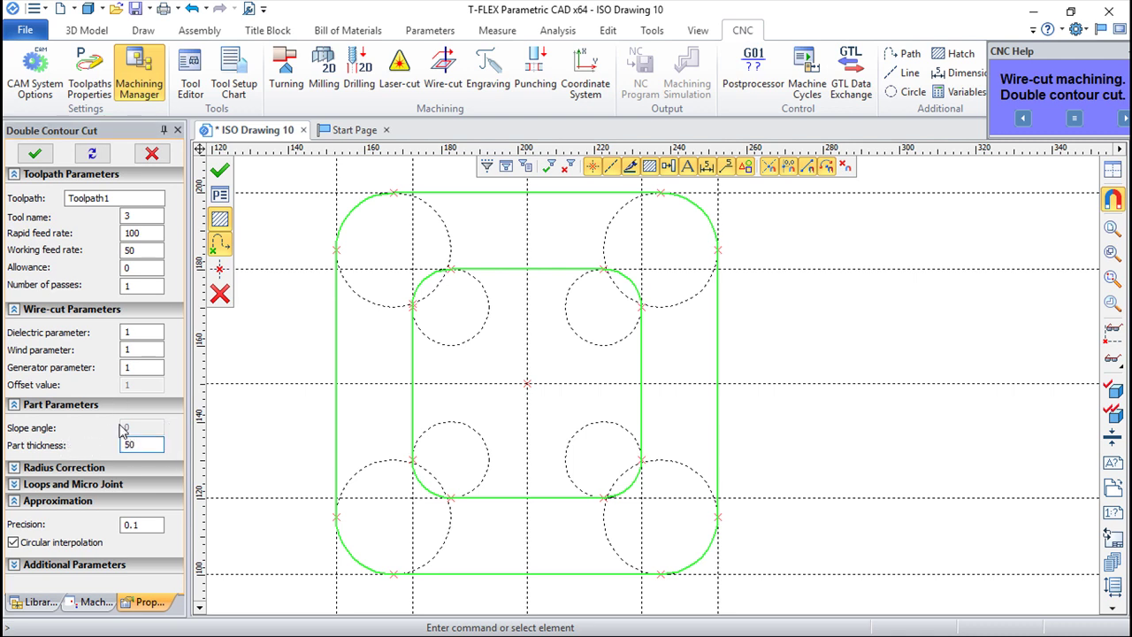
click(220, 171)
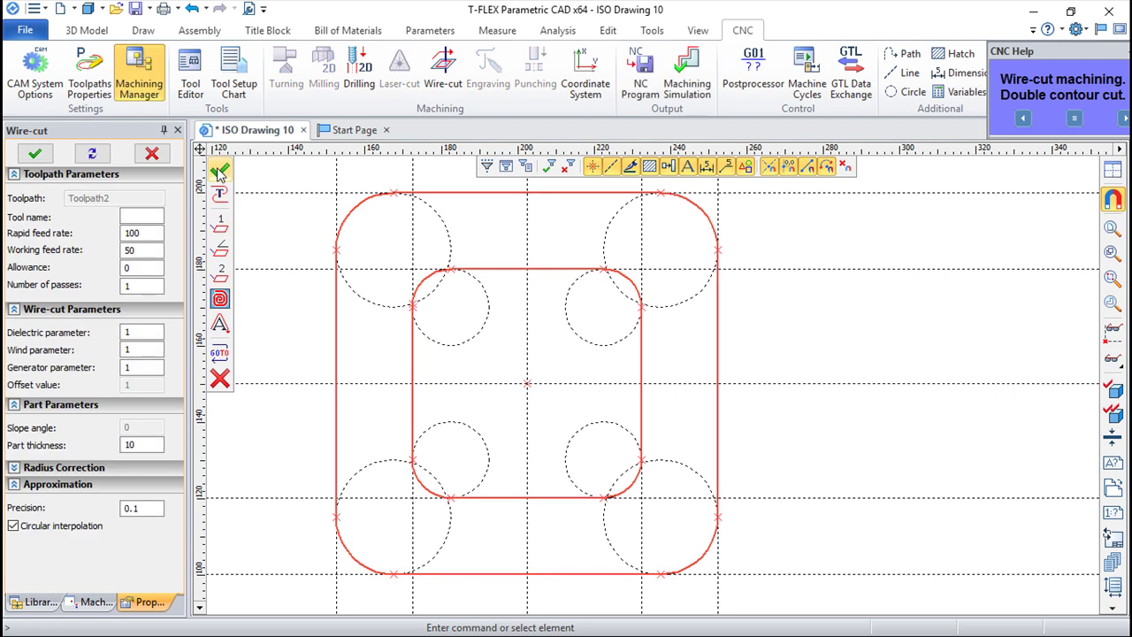
- Run the machining simulation of the double contour cut and inspect the wire path between both contours
click(682, 74)
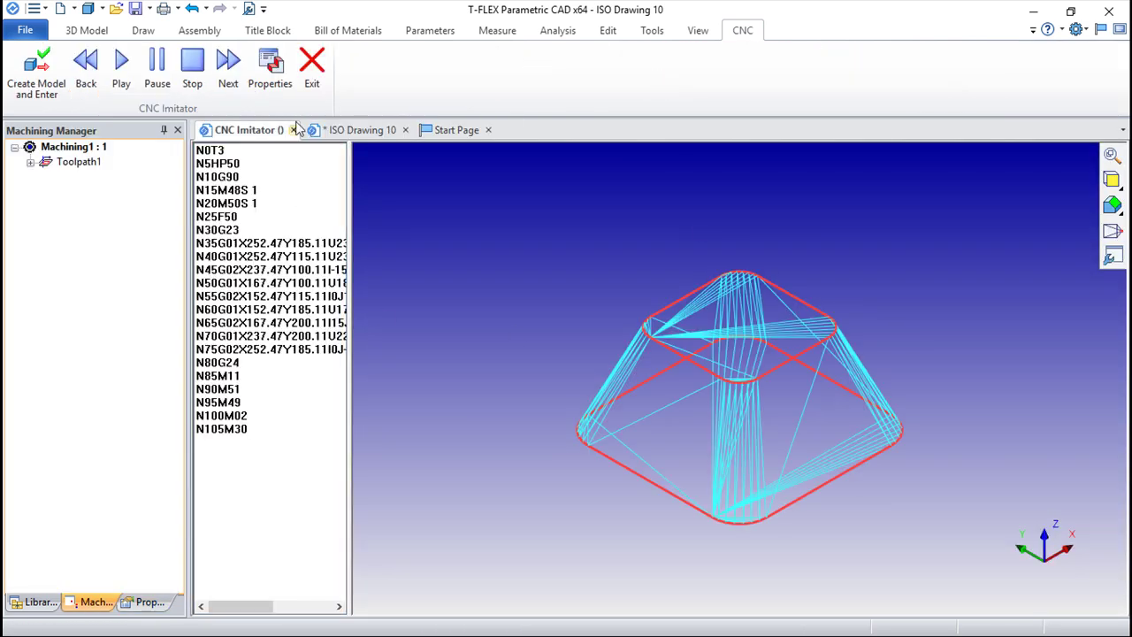
click(125, 71)
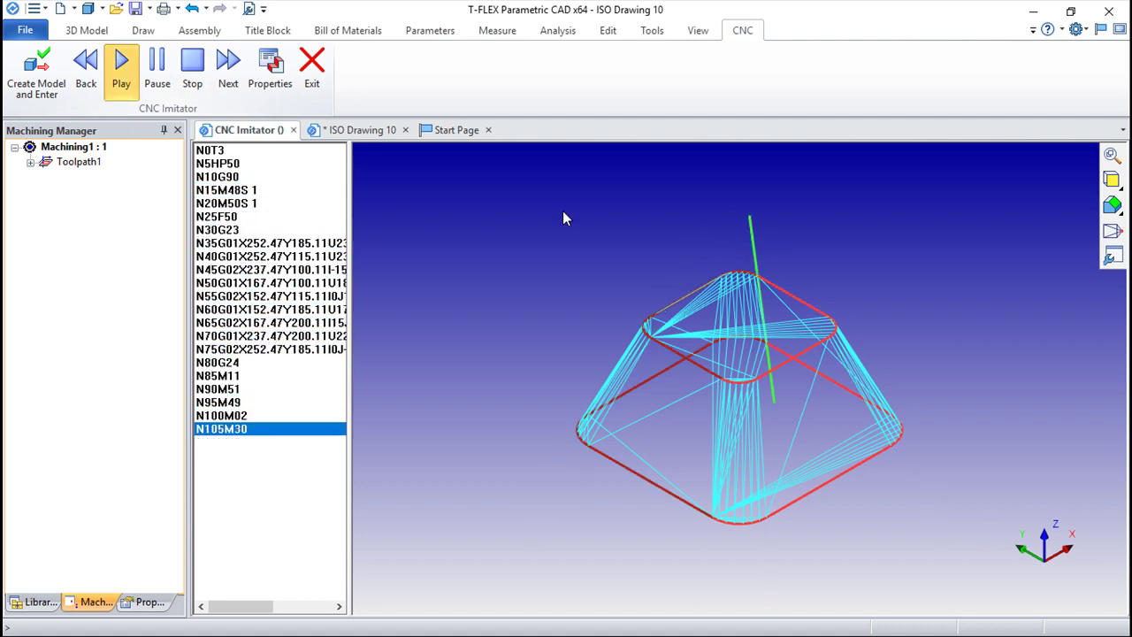
scroll(694, 430, up, 3)
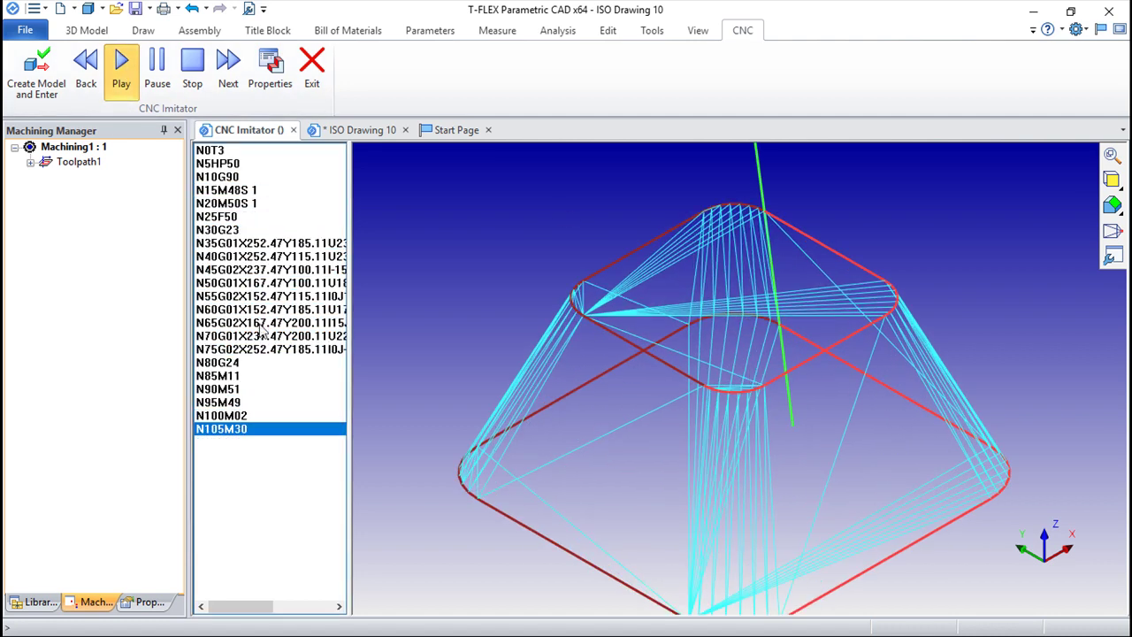
click(311, 63)
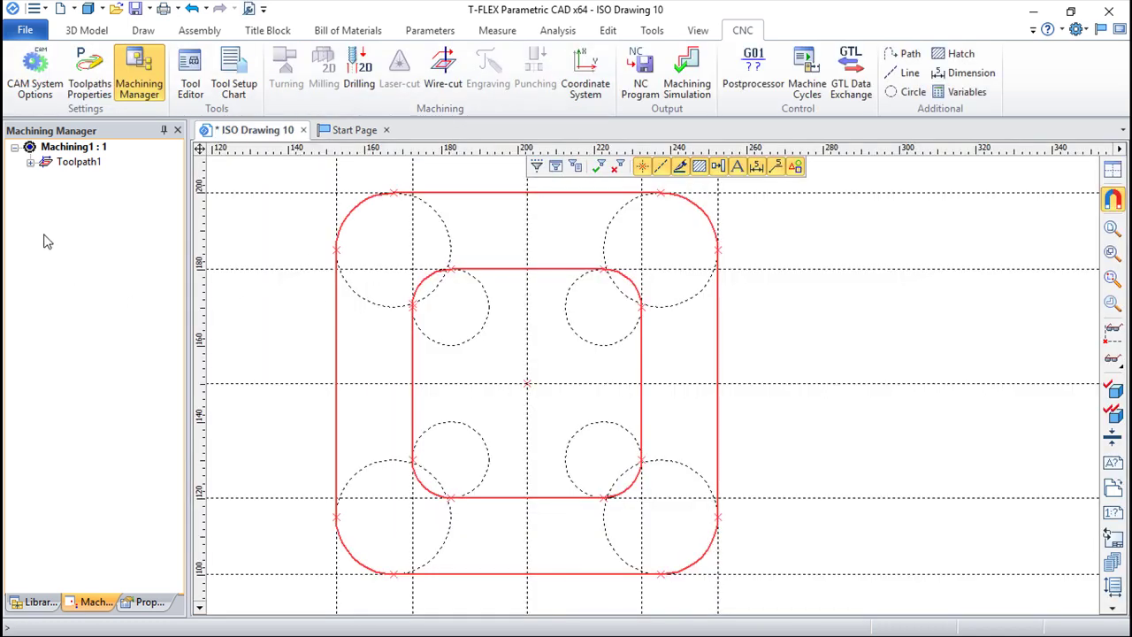
- Review the double contour toolpath's loop and approximation parameters, and examine its NC code in the machining simulation
double_click(70, 163)
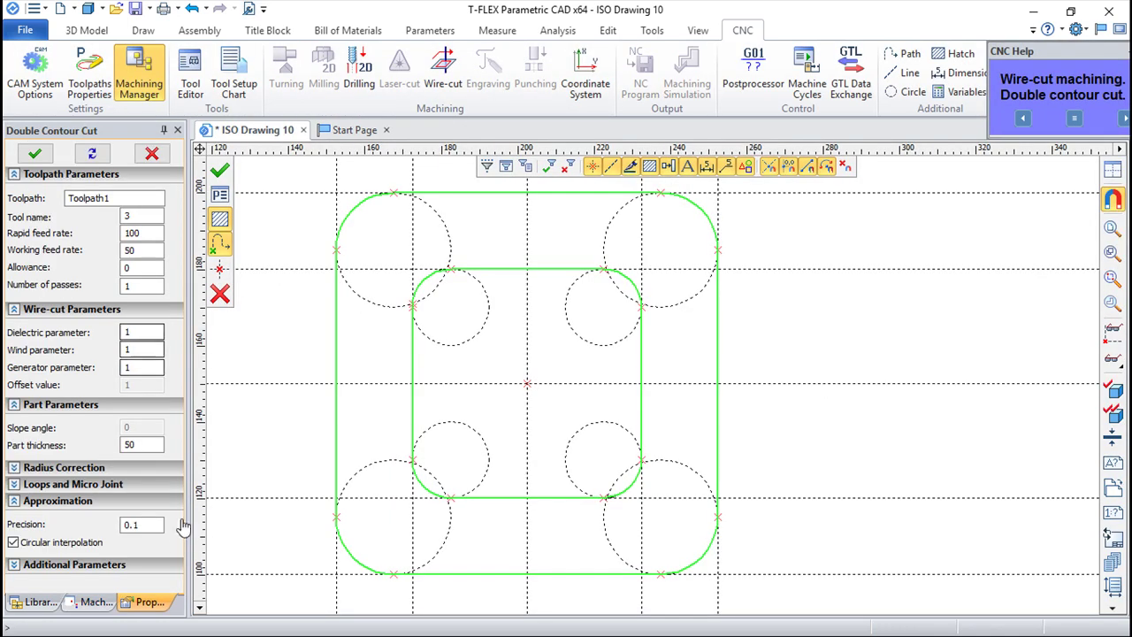
click(25, 483)
scroll(181, 496, down, 1)
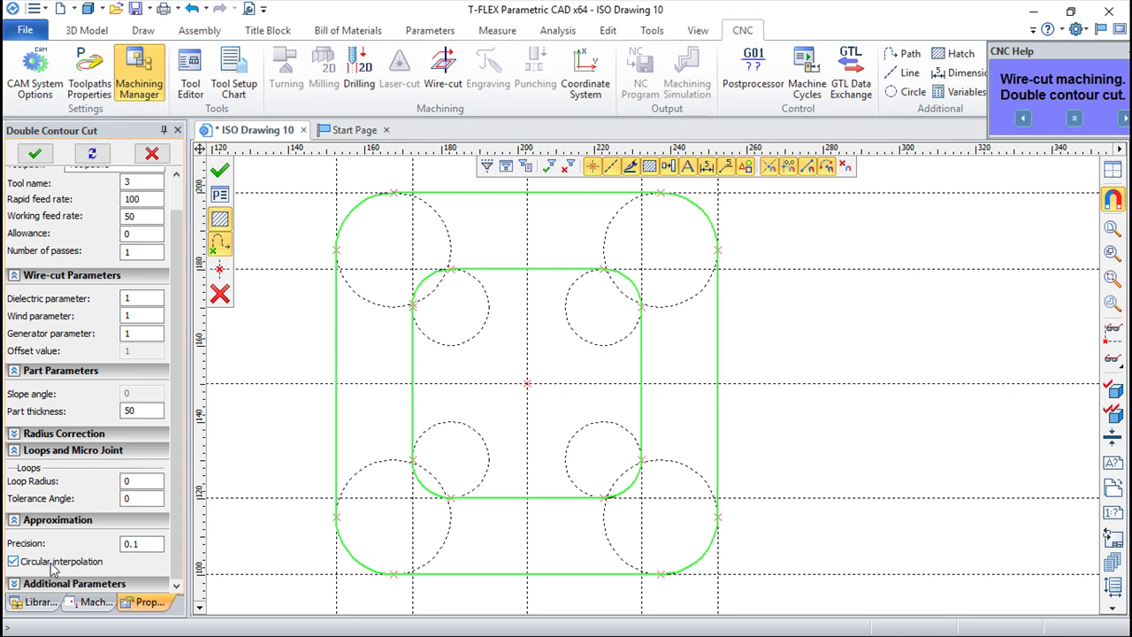
click(469, 574)
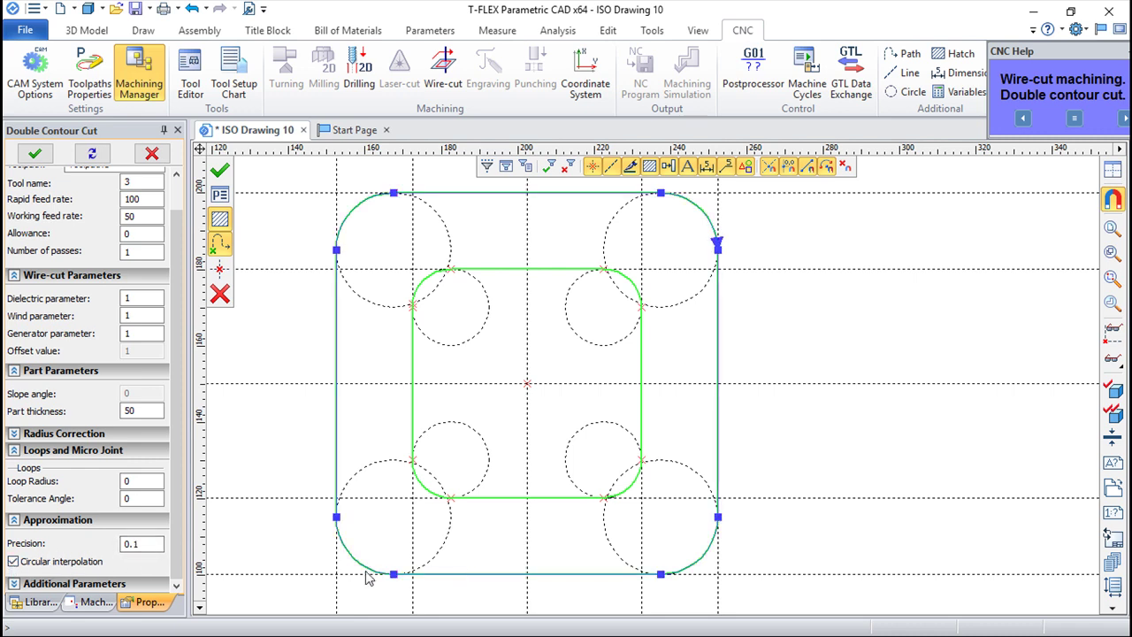
click(13, 561)
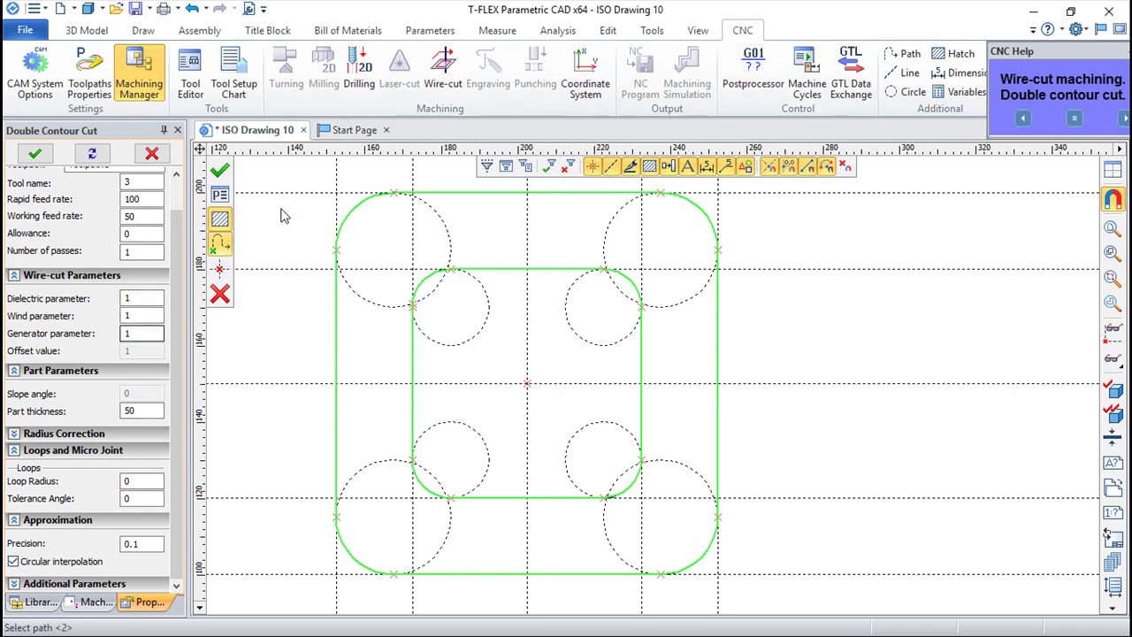
click(219, 294)
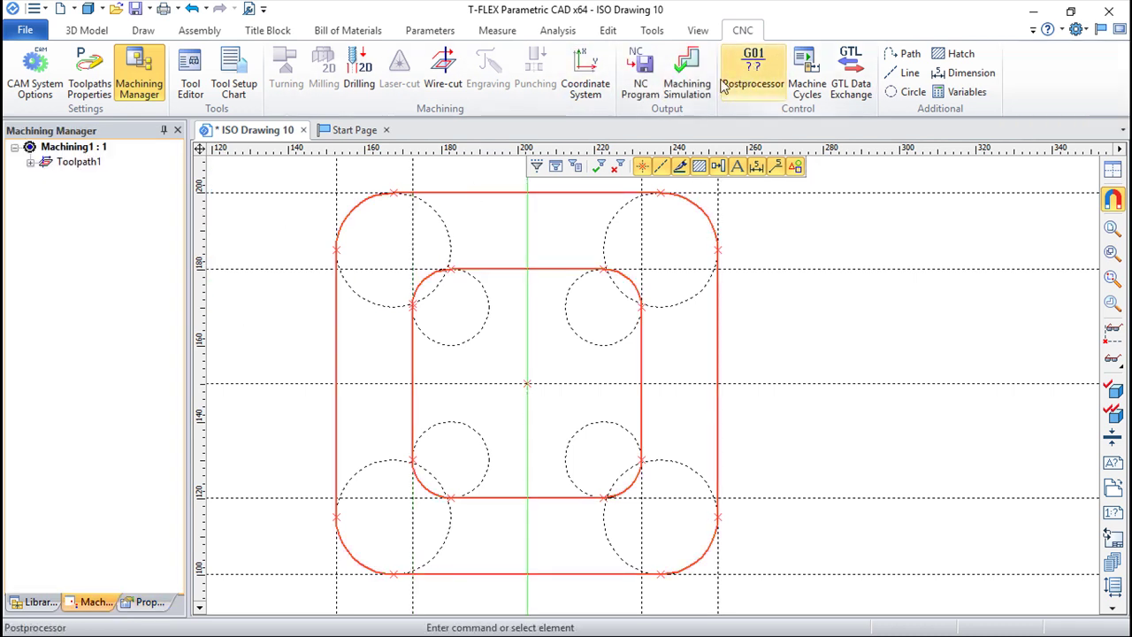
click(687, 80)
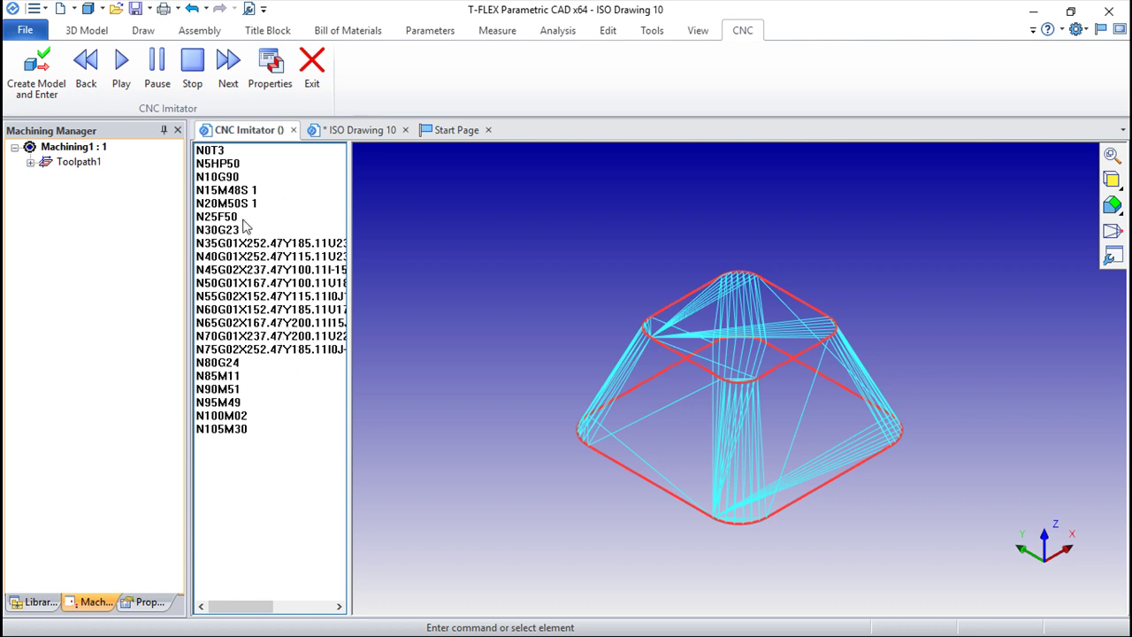
click(311, 62)
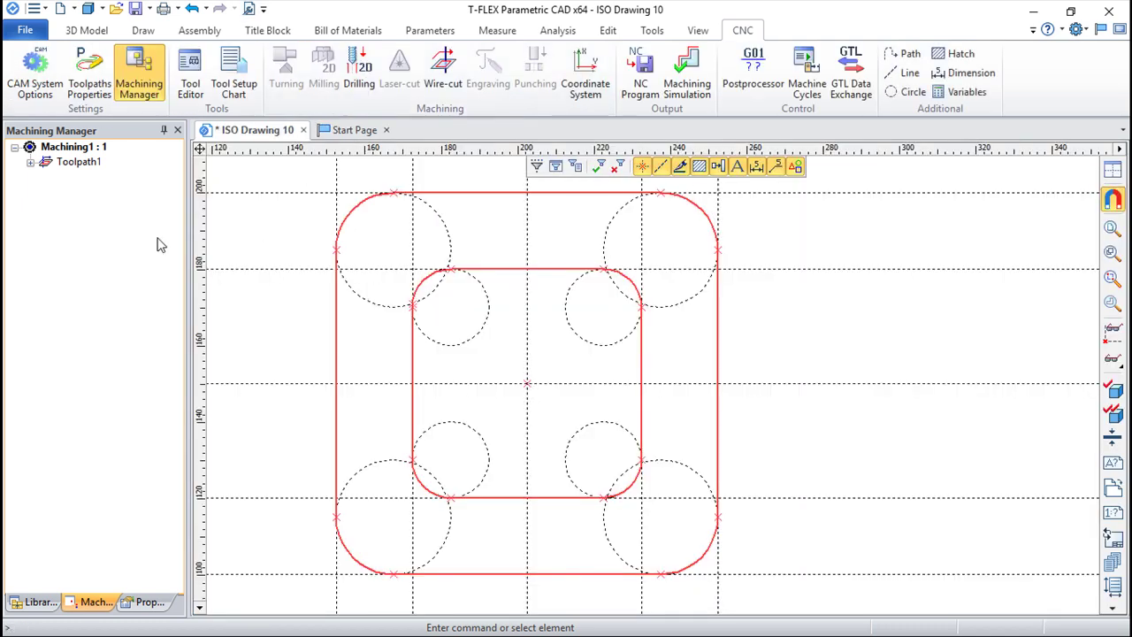
- Turn off circular interpolation for the double contour toolpath
double_click(71, 162)
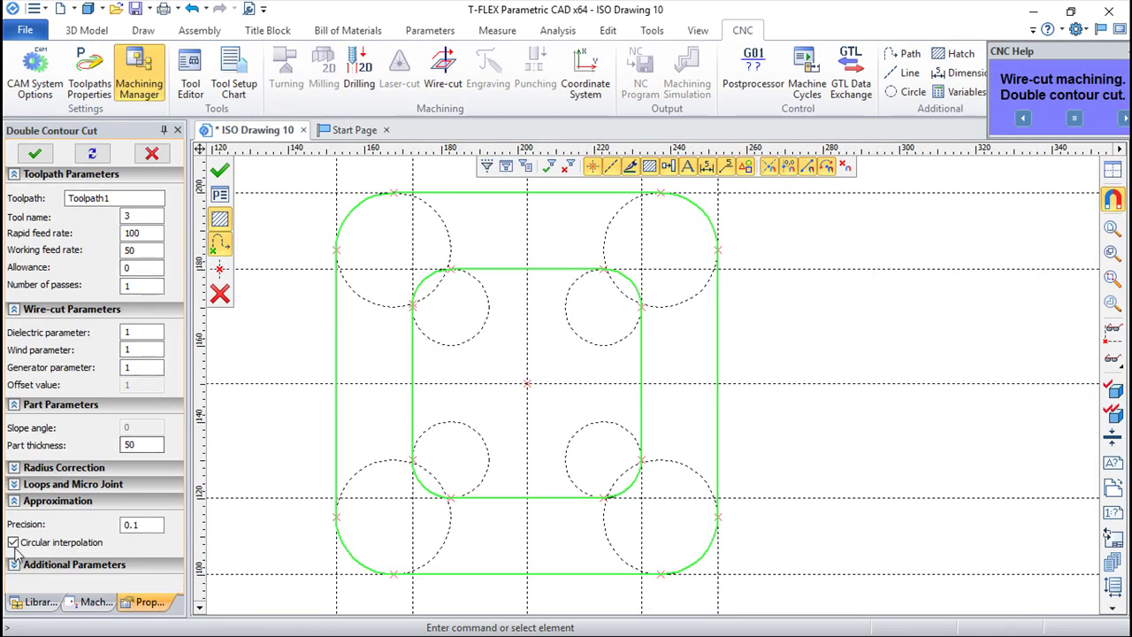
click(14, 543)
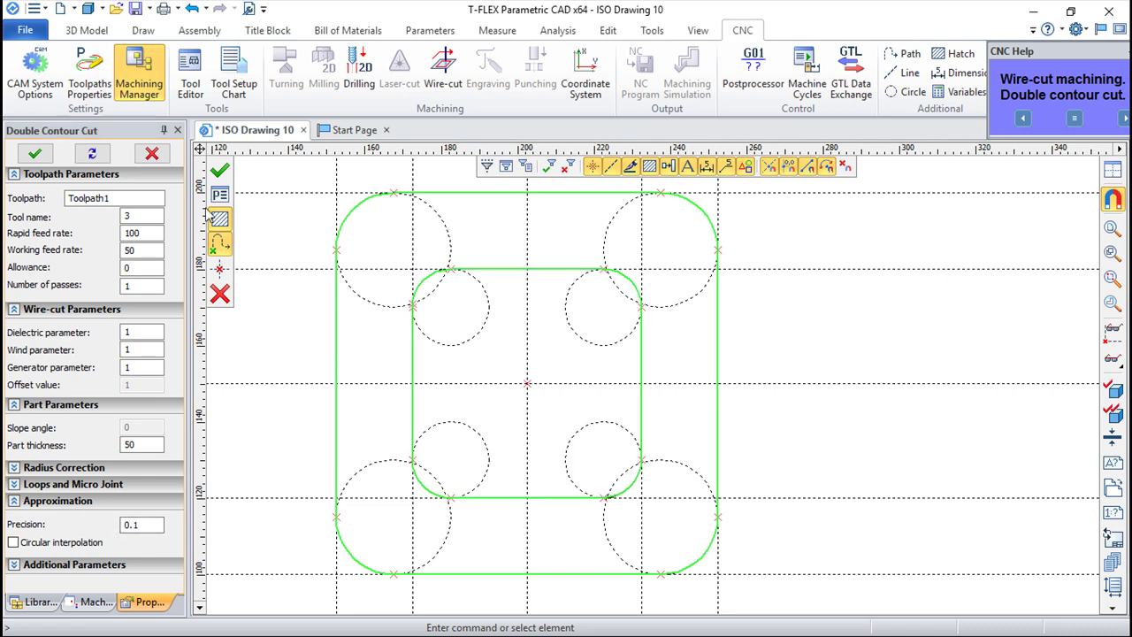
click(220, 170)
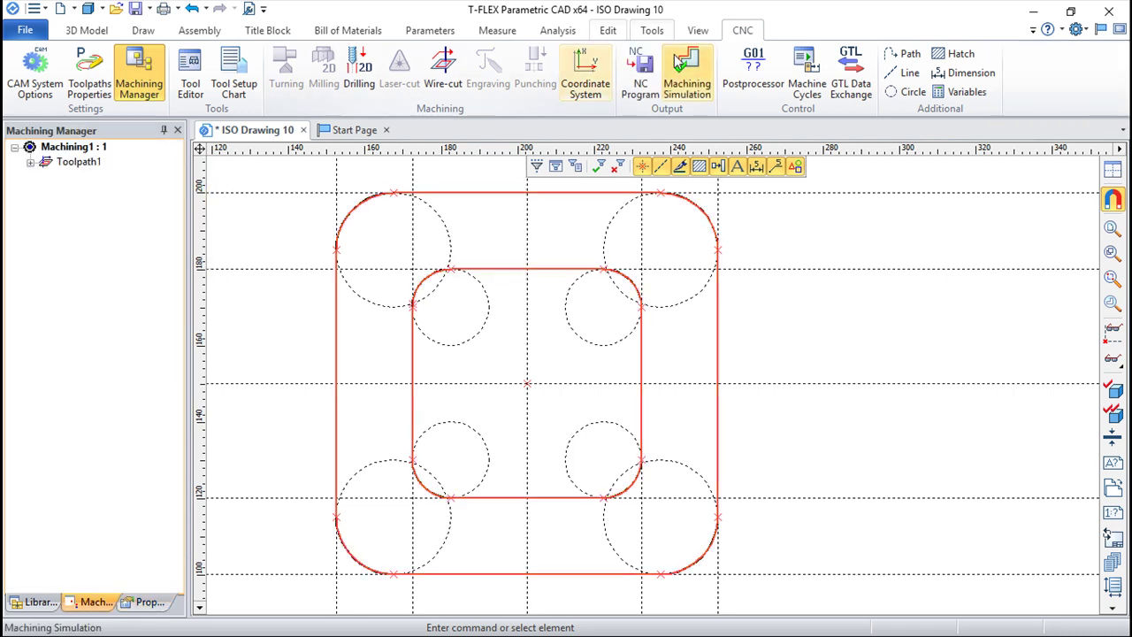
- Simulate the toolpath without circular interpolation and examine its NC code and wire motion
click(687, 76)
mouse_move(335, 286)
mouse_down()
mouse_move(338, 412)
mouse_move(343, 270)
mouse_up()
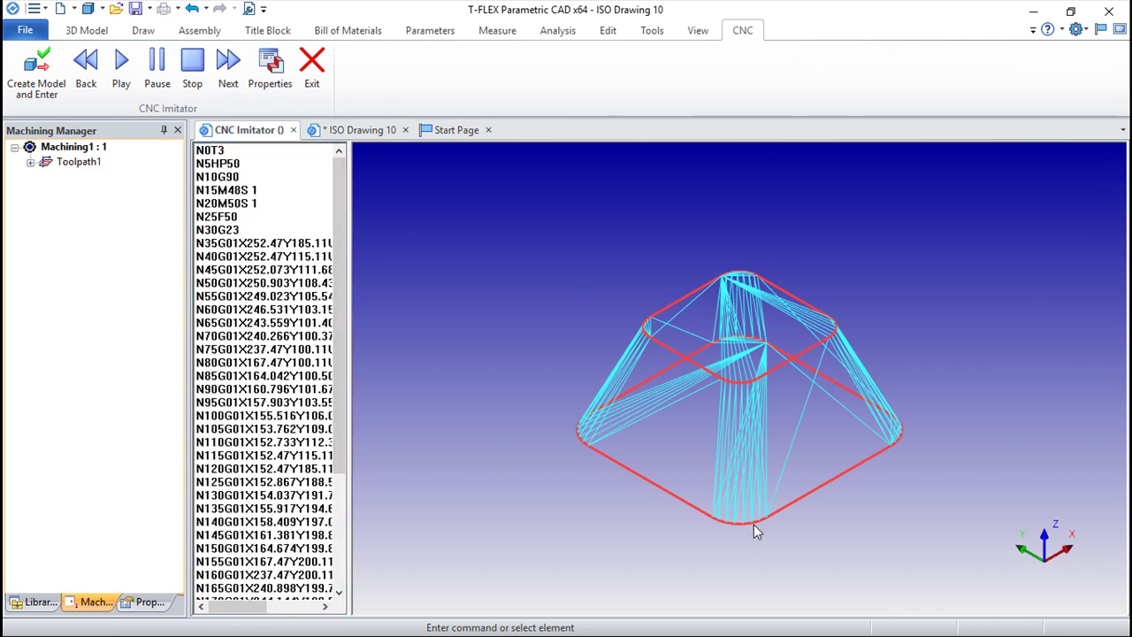
click(121, 66)
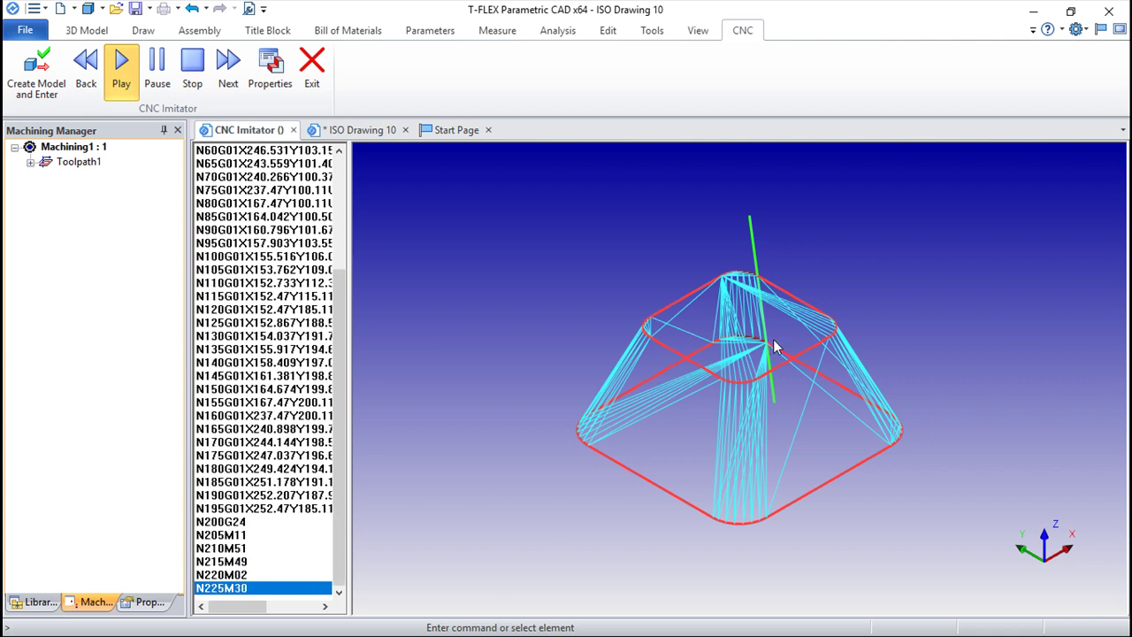
click(312, 62)
scroll(489, 438, down, 1)
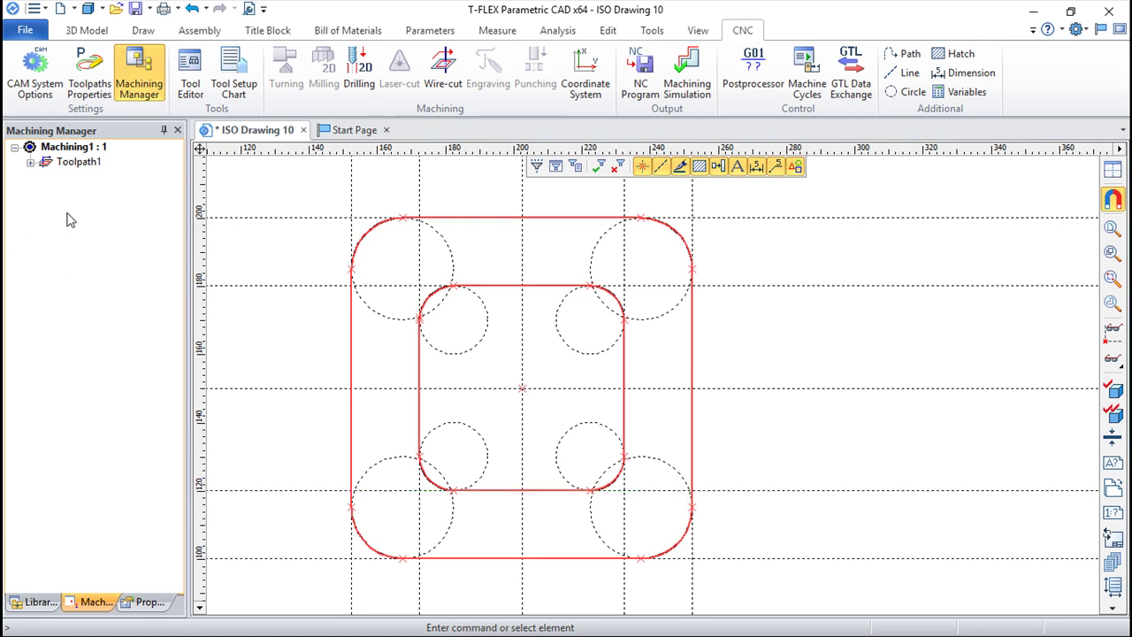
- Turn circular interpolation back on for the double contour toolpath
double_click(66, 162)
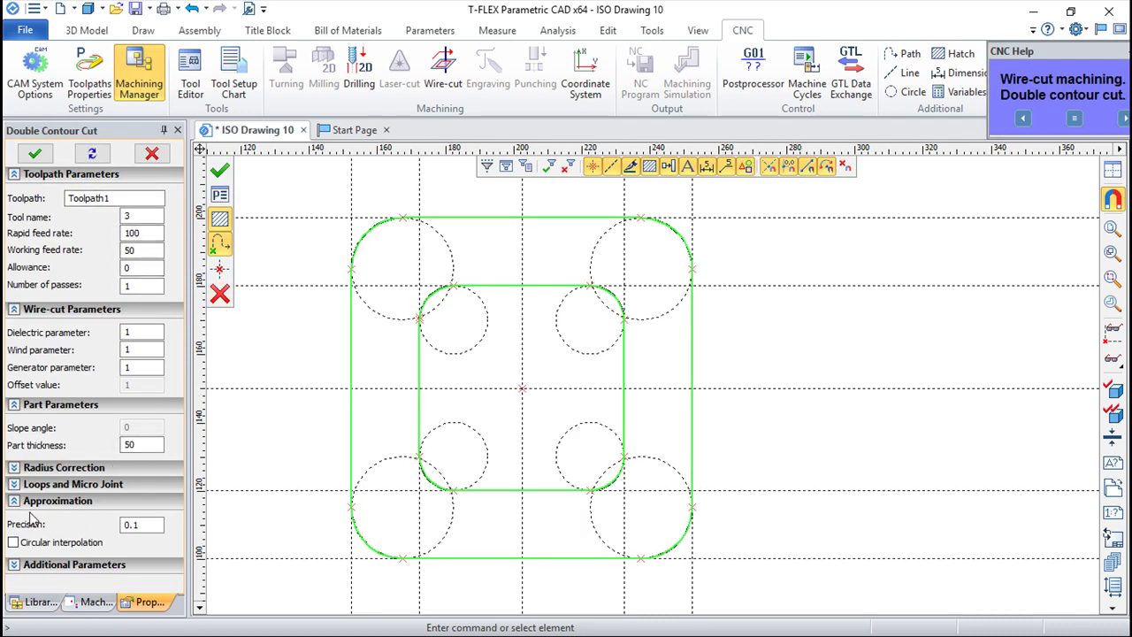
click(13, 543)
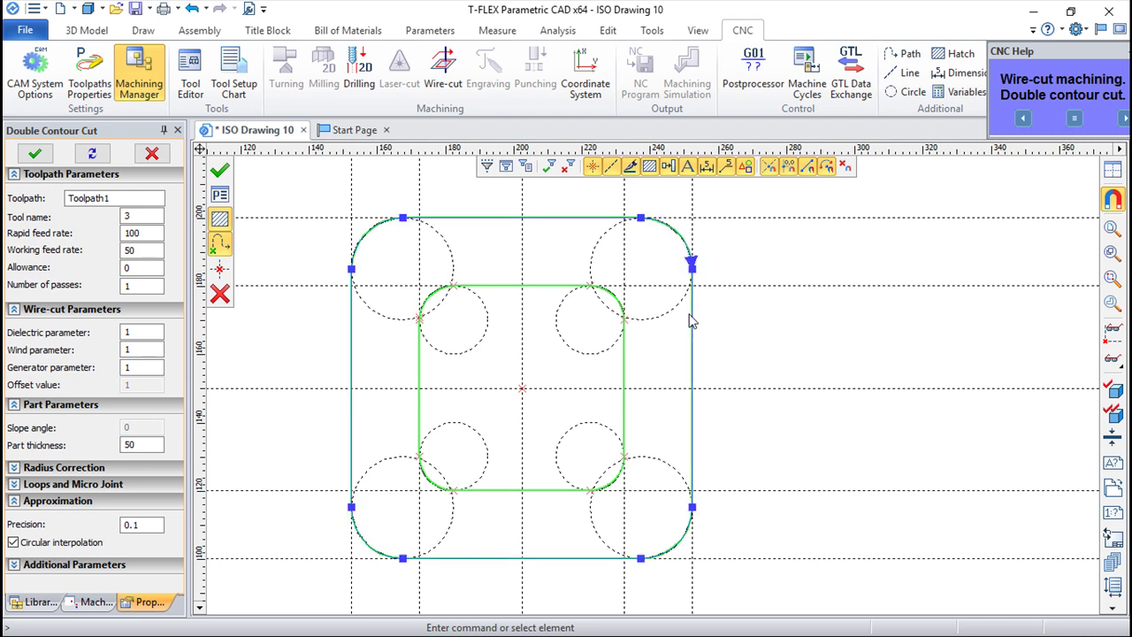
click(227, 174)
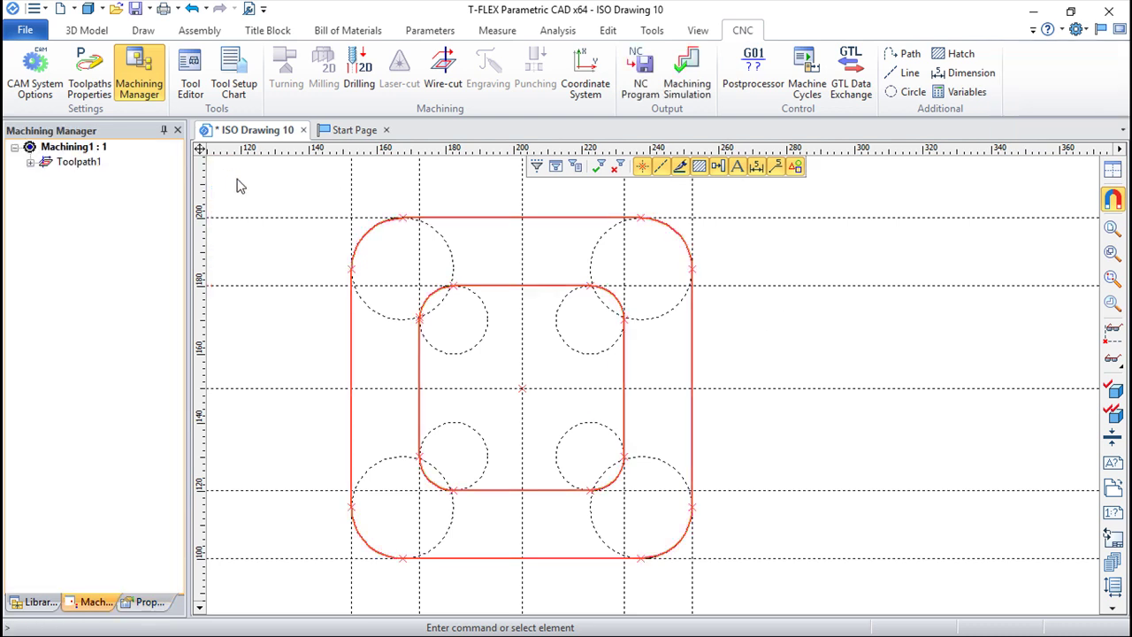
- Enable counterclockwise arc lead-in and lead-out moves on the double contour toolpath, setting both angles to 90
right_click(70, 164)
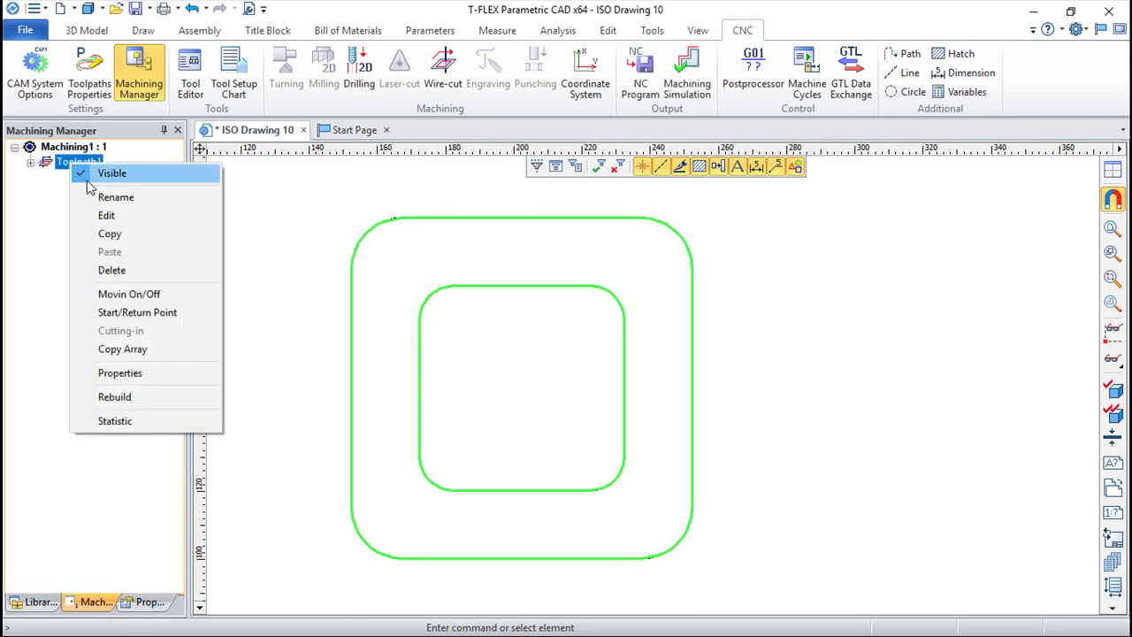
click(132, 295)
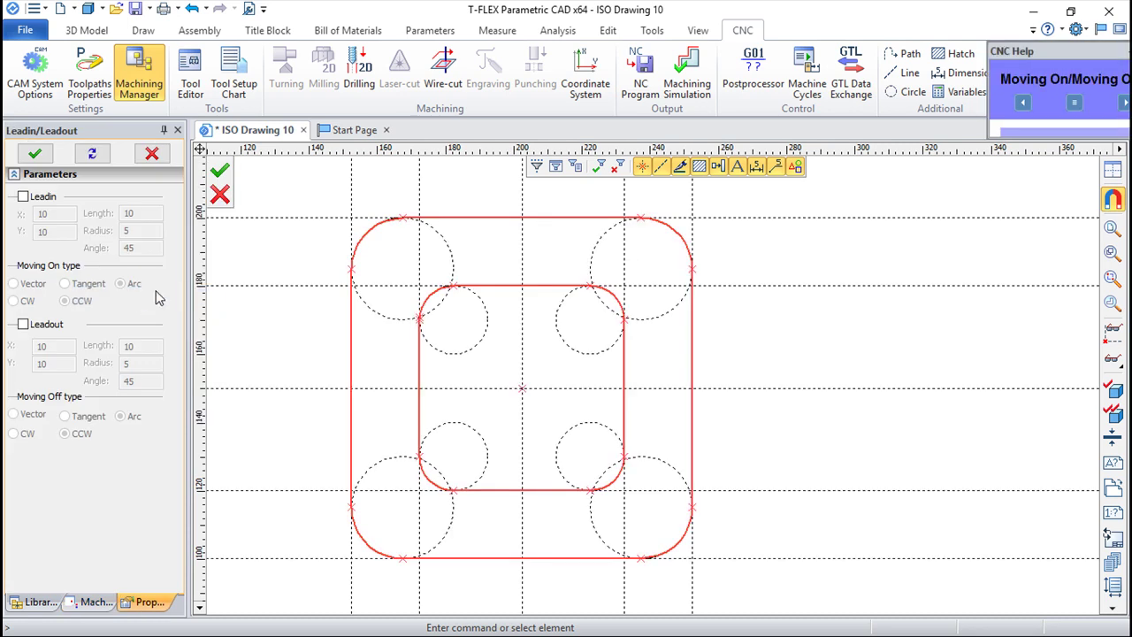
click(24, 196)
click(23, 324)
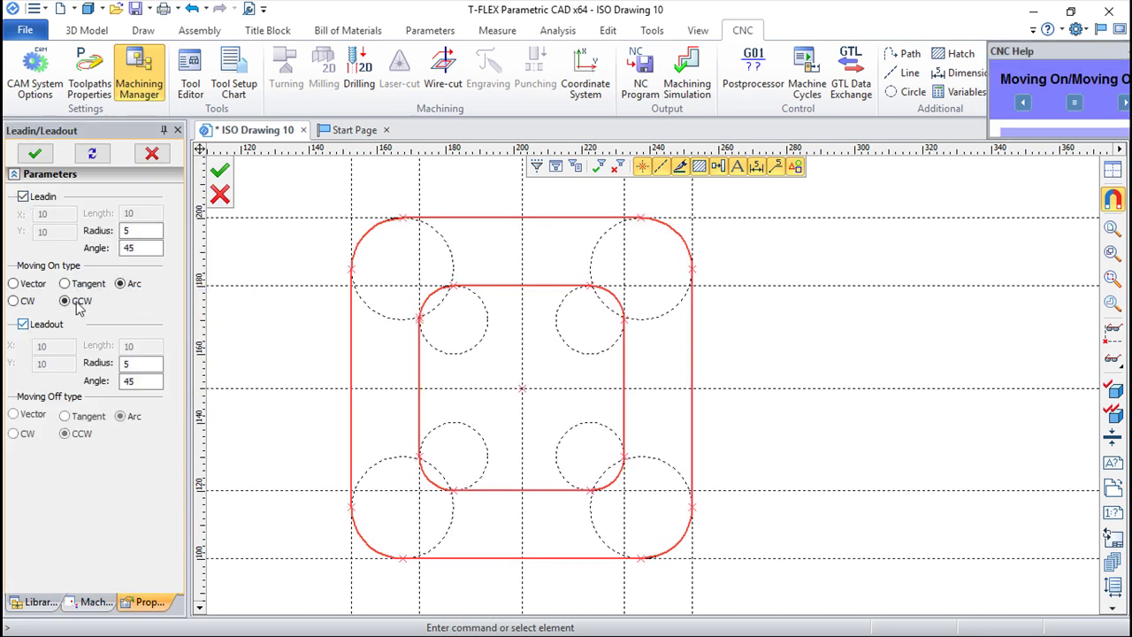
double_click(139, 251)
text(90)
double_click(133, 381)
text(90)
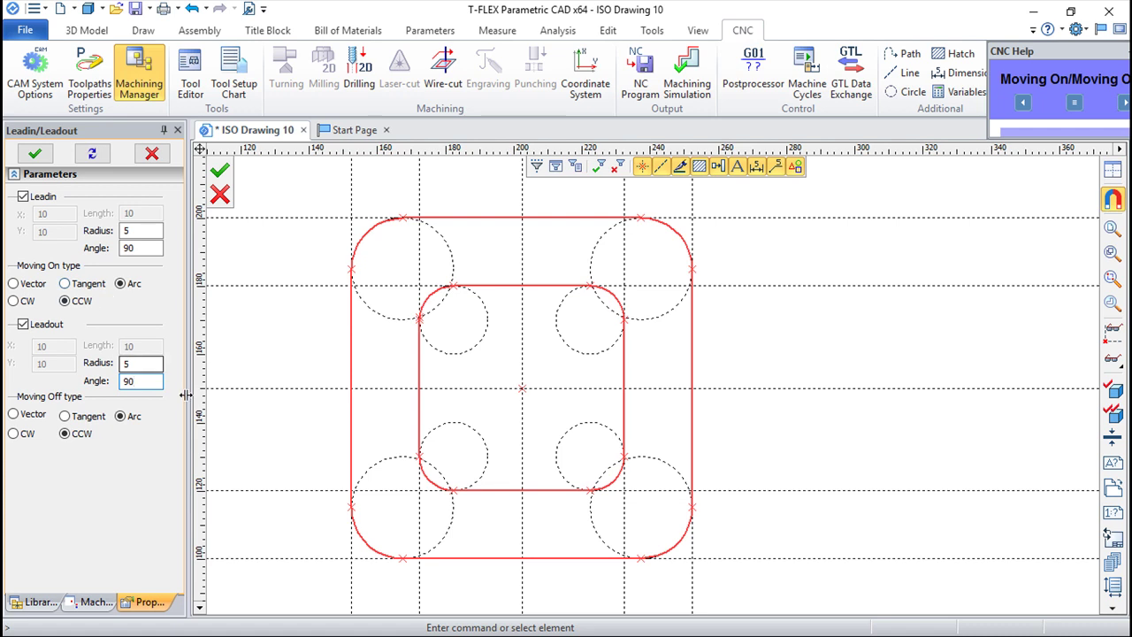
click(220, 170)
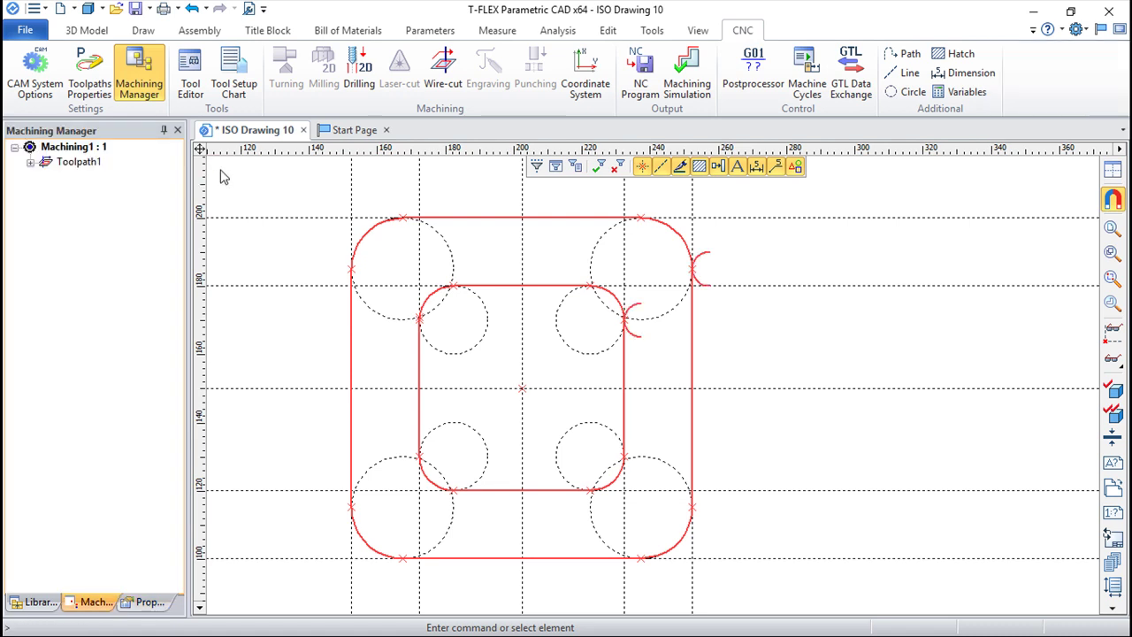
- Move the double contour toolpath's start point to the node at the lower end of the outer contour's right side
click(674, 336)
click(693, 276)
click(478, 386)
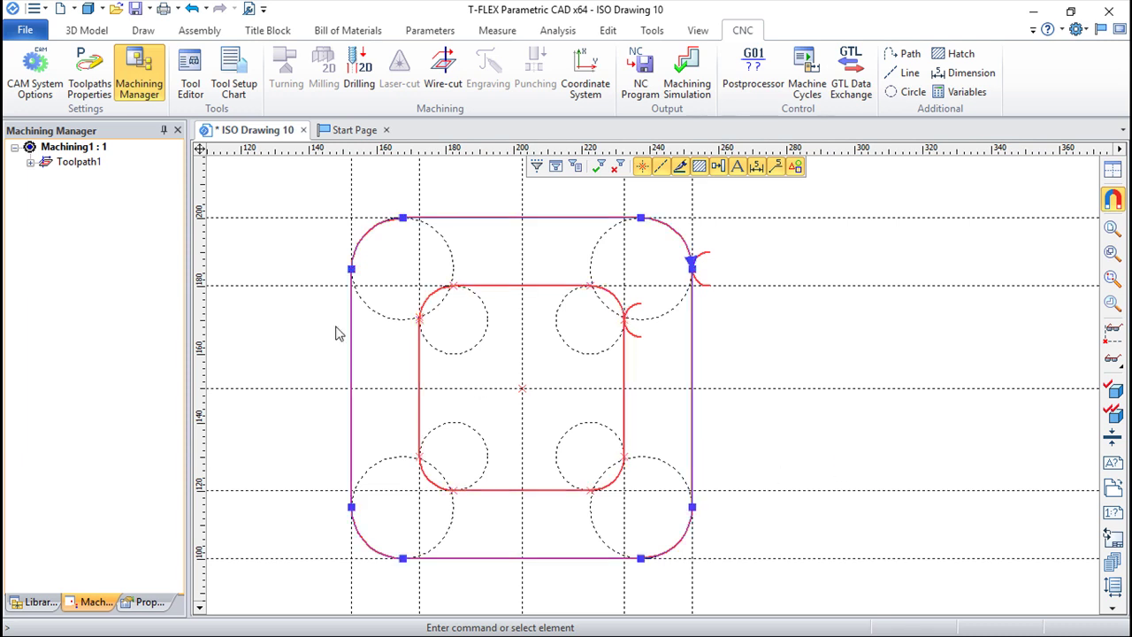
double_click(71, 163)
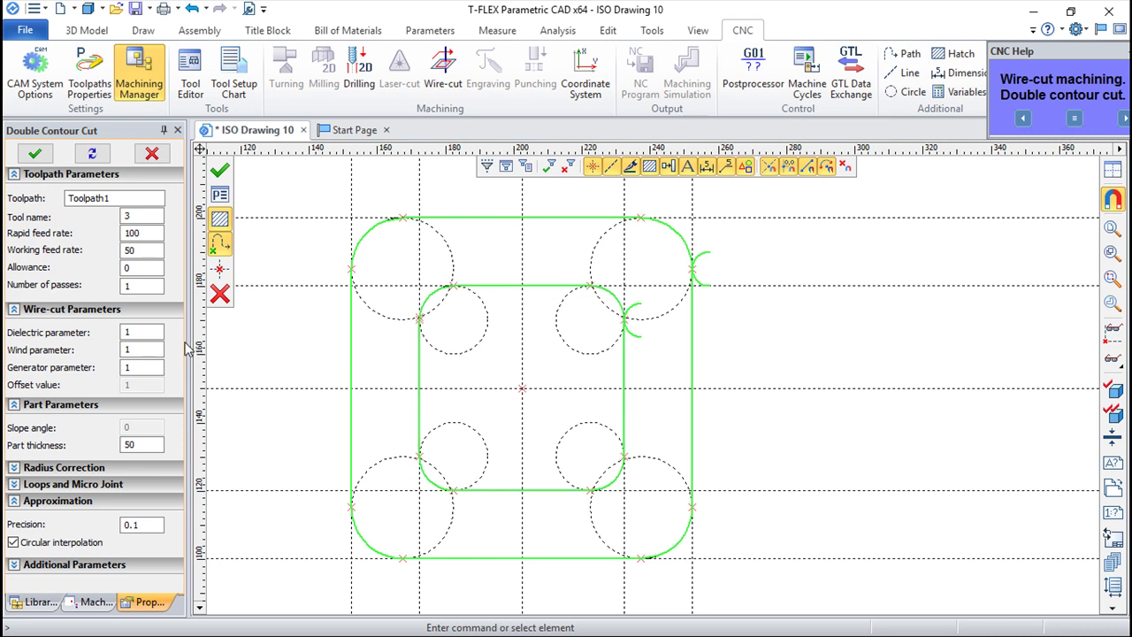
click(354, 371)
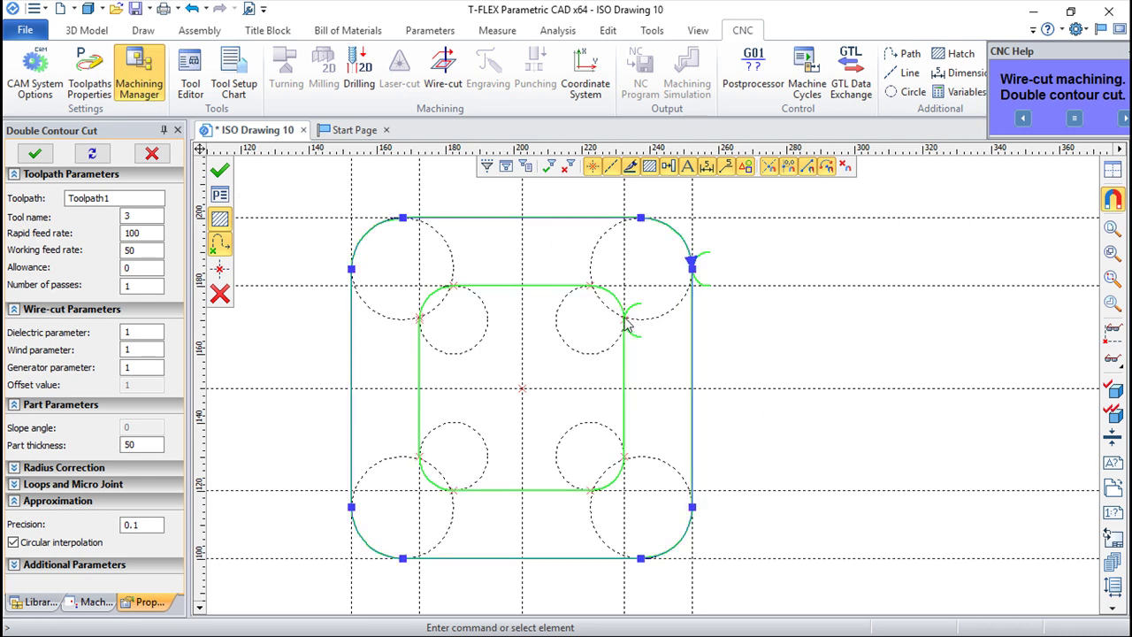
click(222, 271)
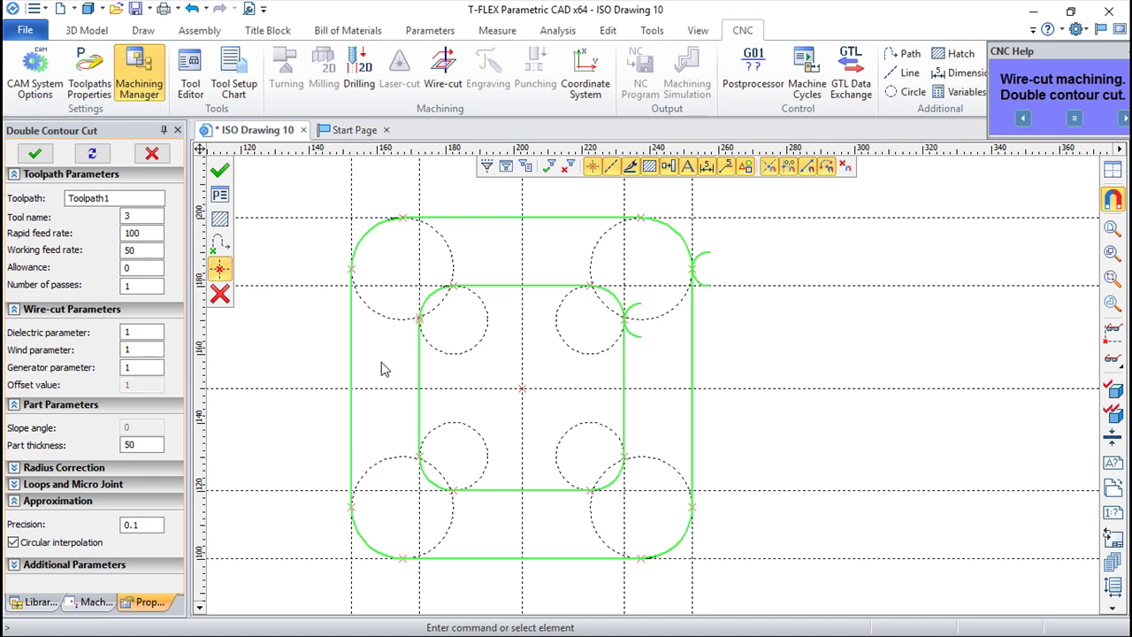
click(693, 508)
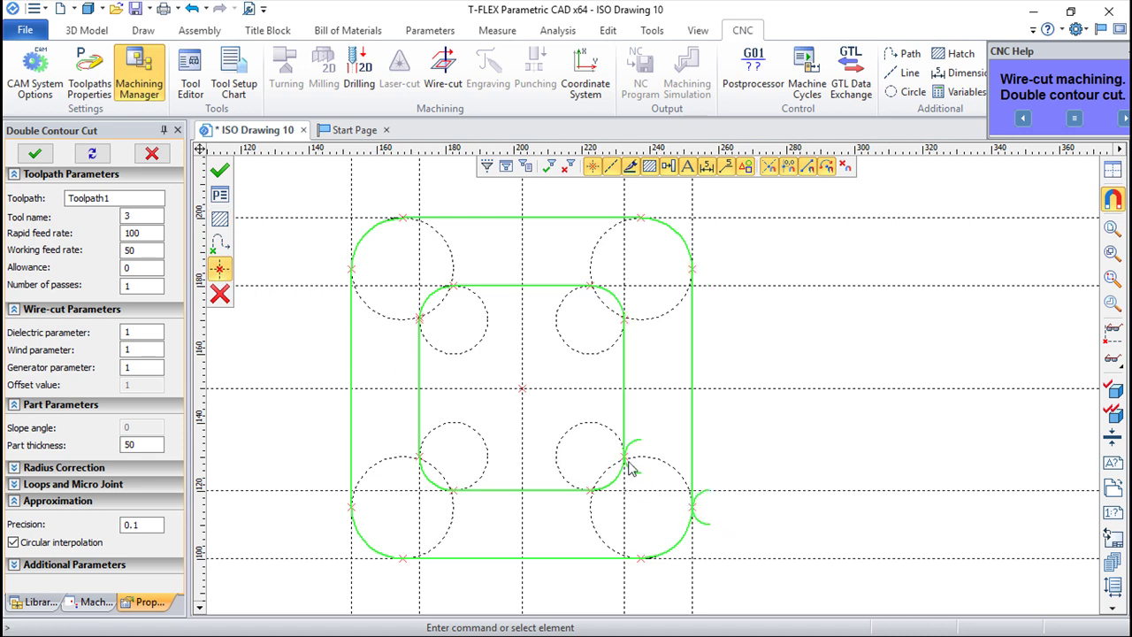
click(220, 170)
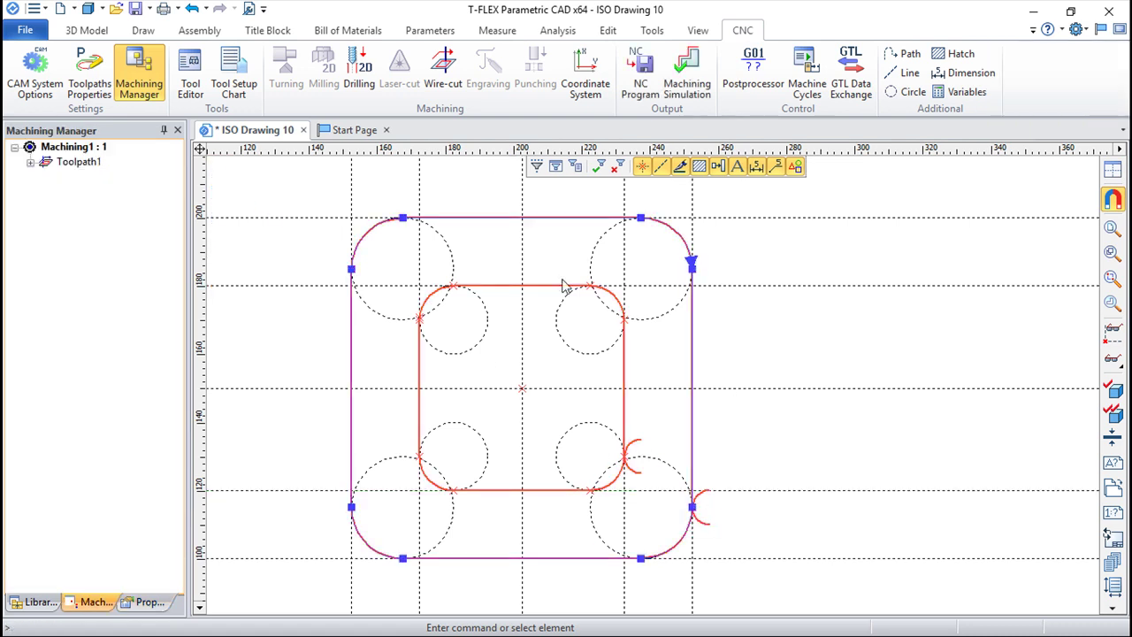
click(444, 60)
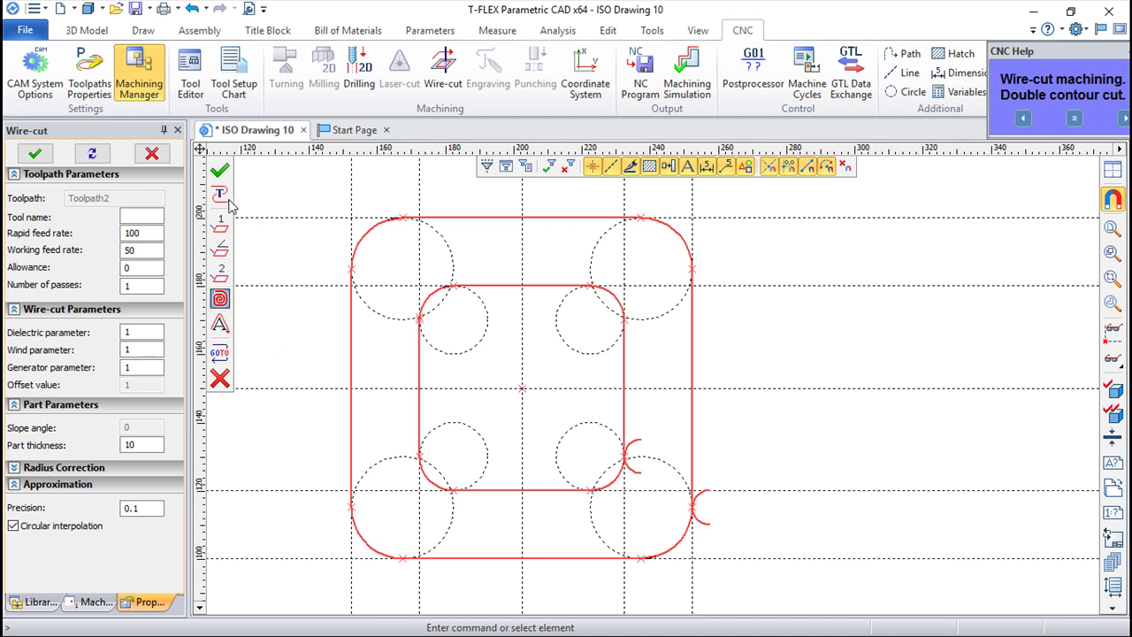
click(220, 170)
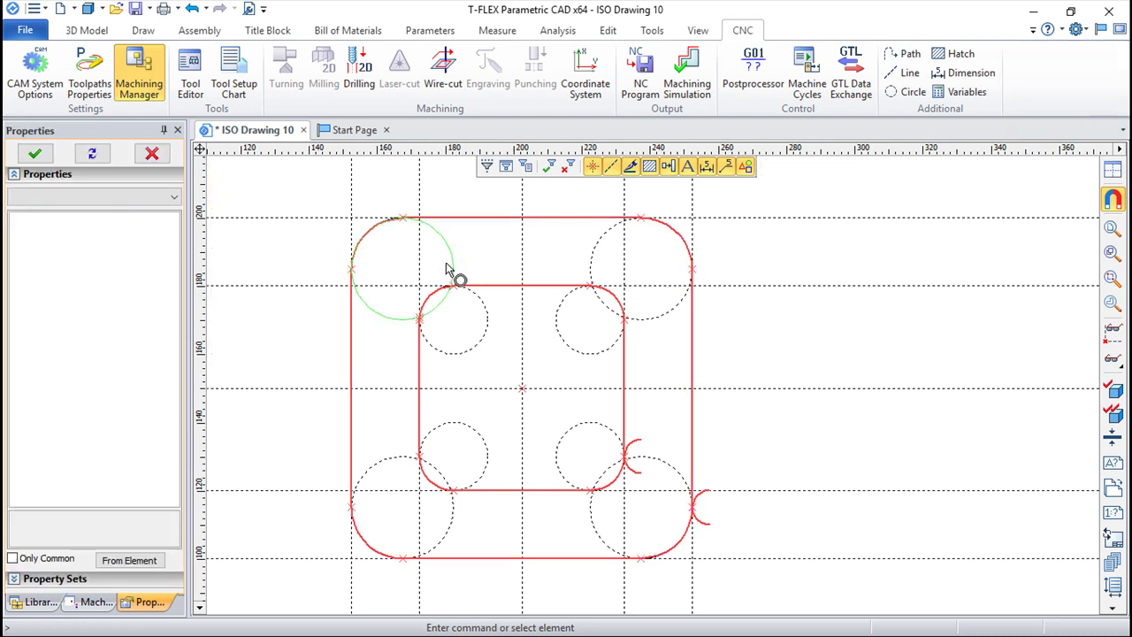
click(443, 72)
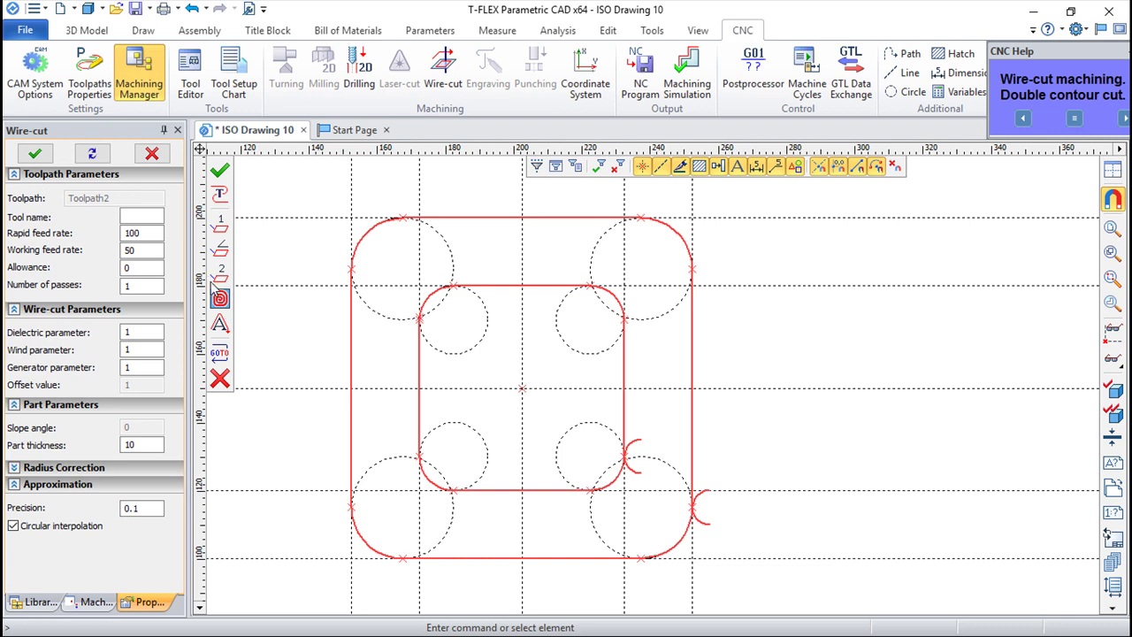
click(141, 217)
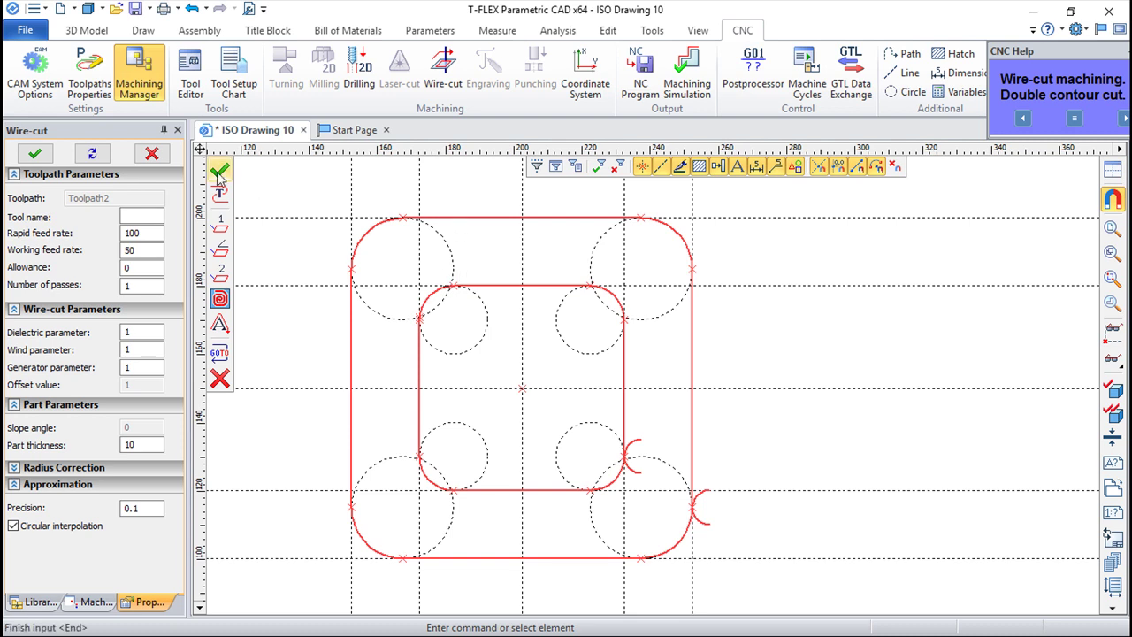
click(220, 379)
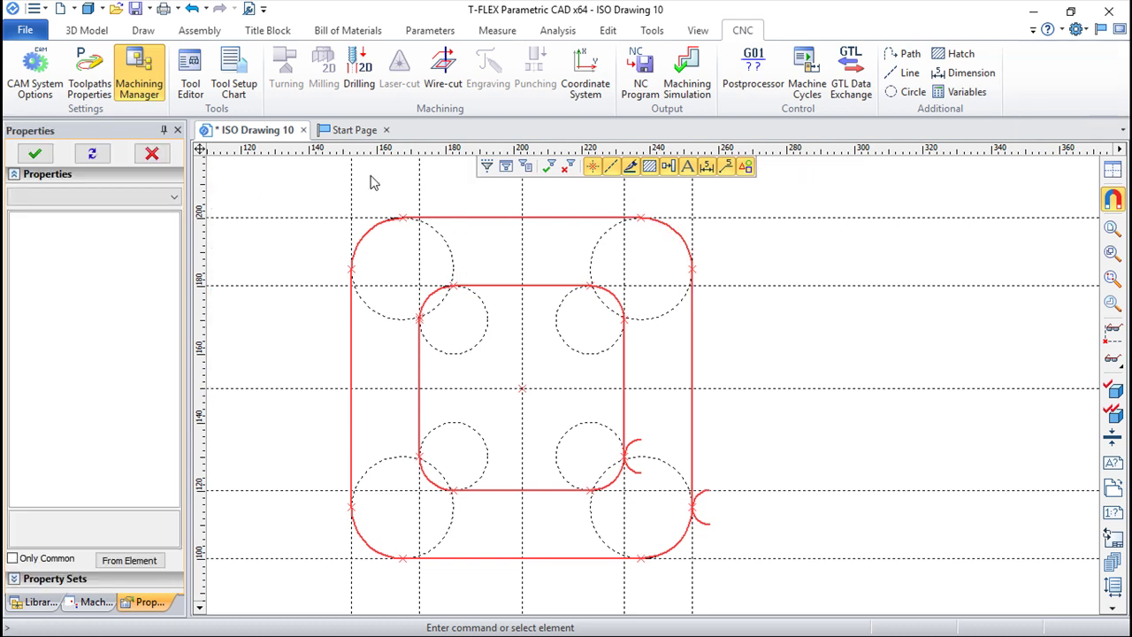
- Close the current drawing without saving its changes and create a new ISO Drawing
click(302, 130)
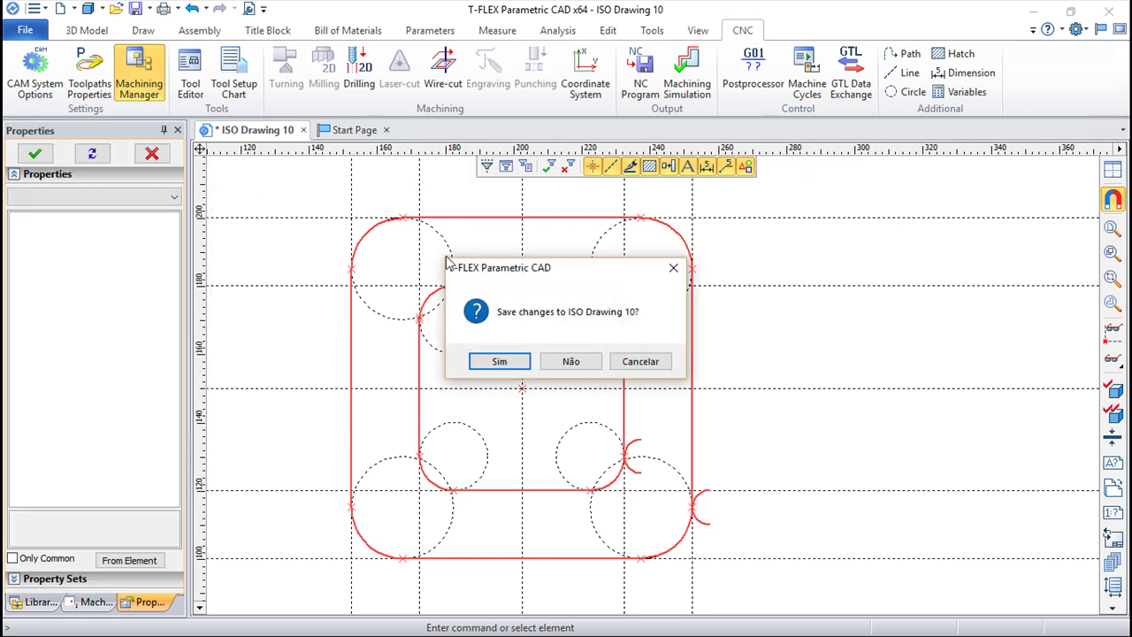
click(573, 362)
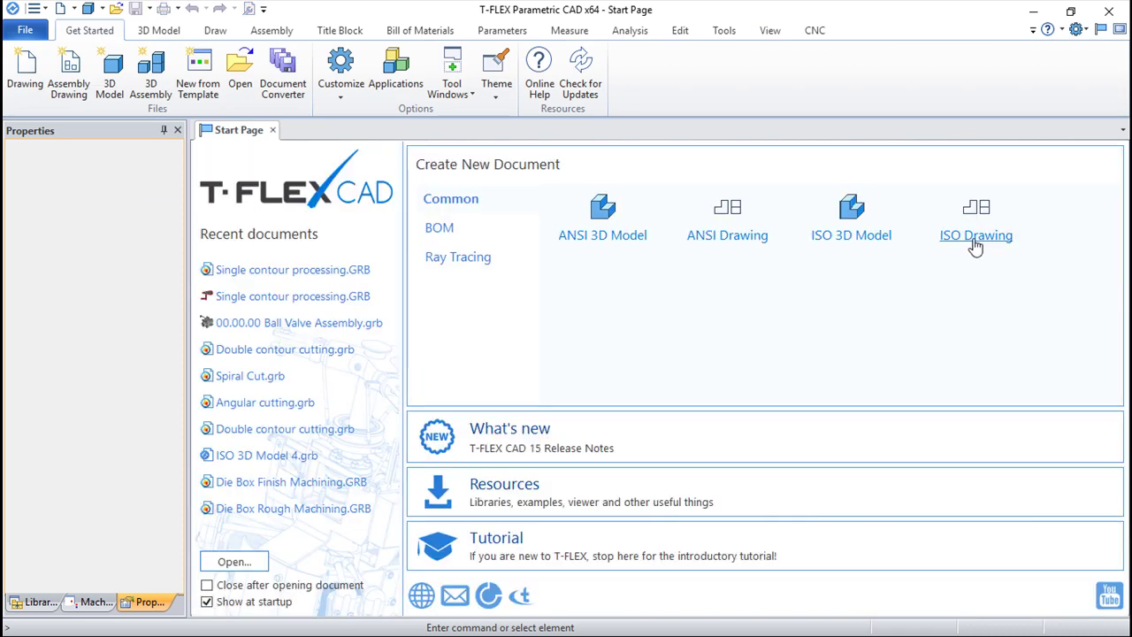
click(917, 256)
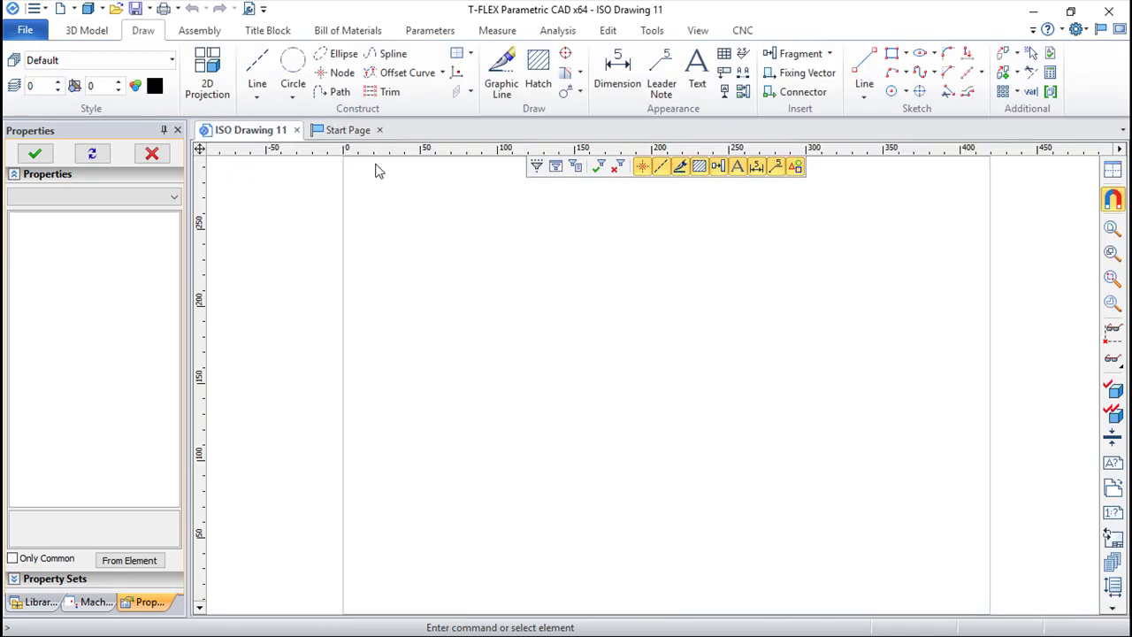
- Place a crossing pair of horizontal and vertical construction lines with a node near the middle of the sheet
click(256, 74)
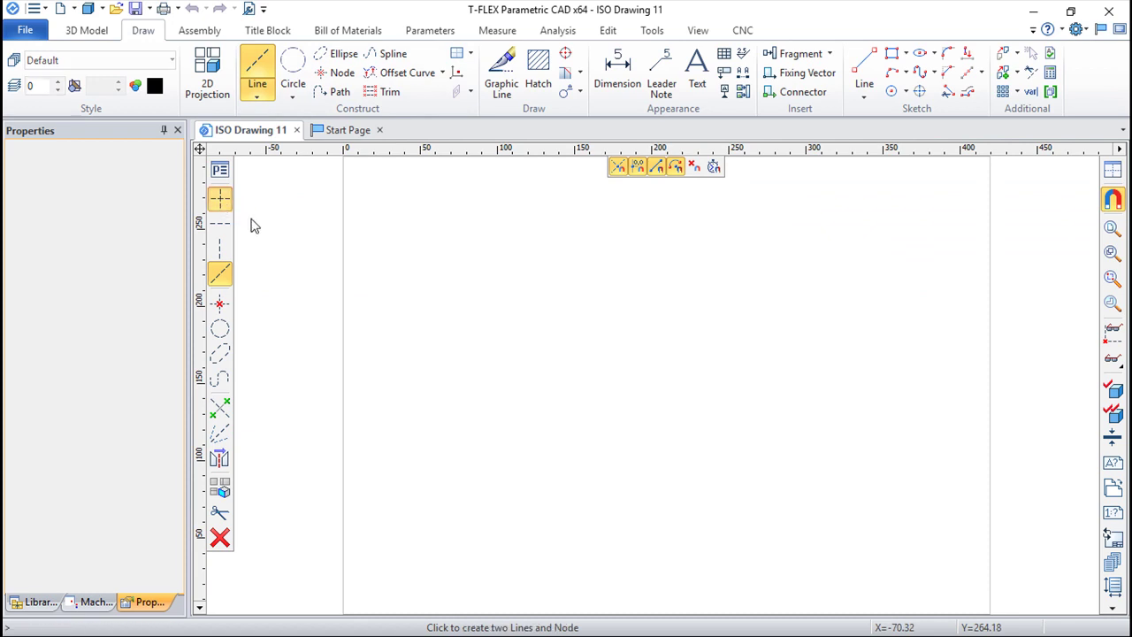
click(223, 204)
click(651, 377)
right_click(725, 454)
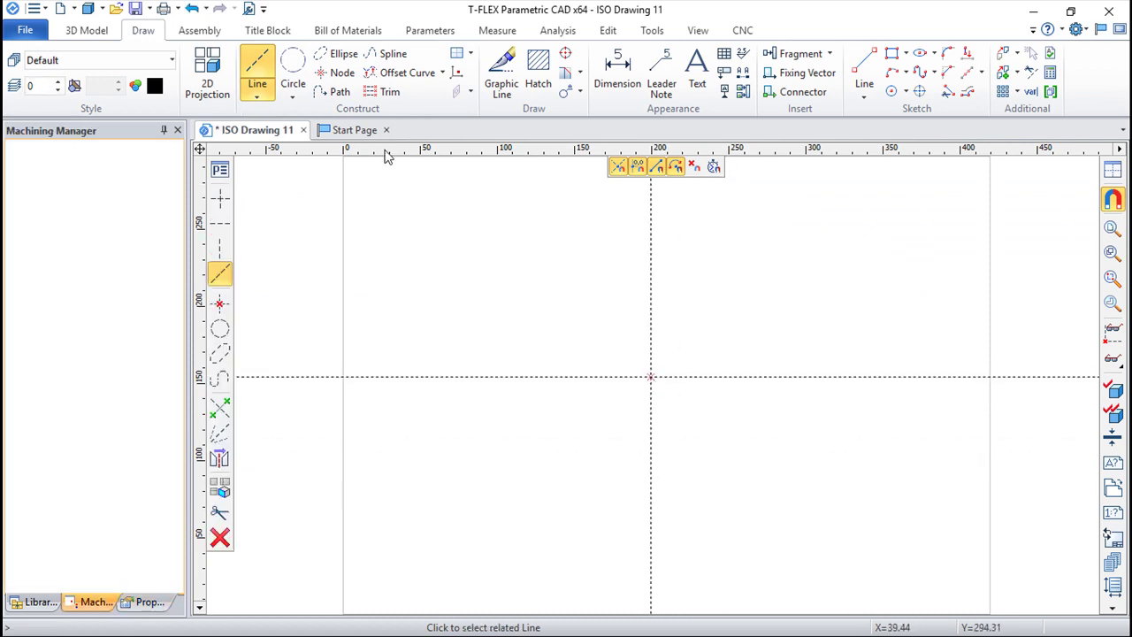
- Construct a circle centred on the crossing node and trace it with a continuous graphic line
click(299, 78)
click(651, 377)
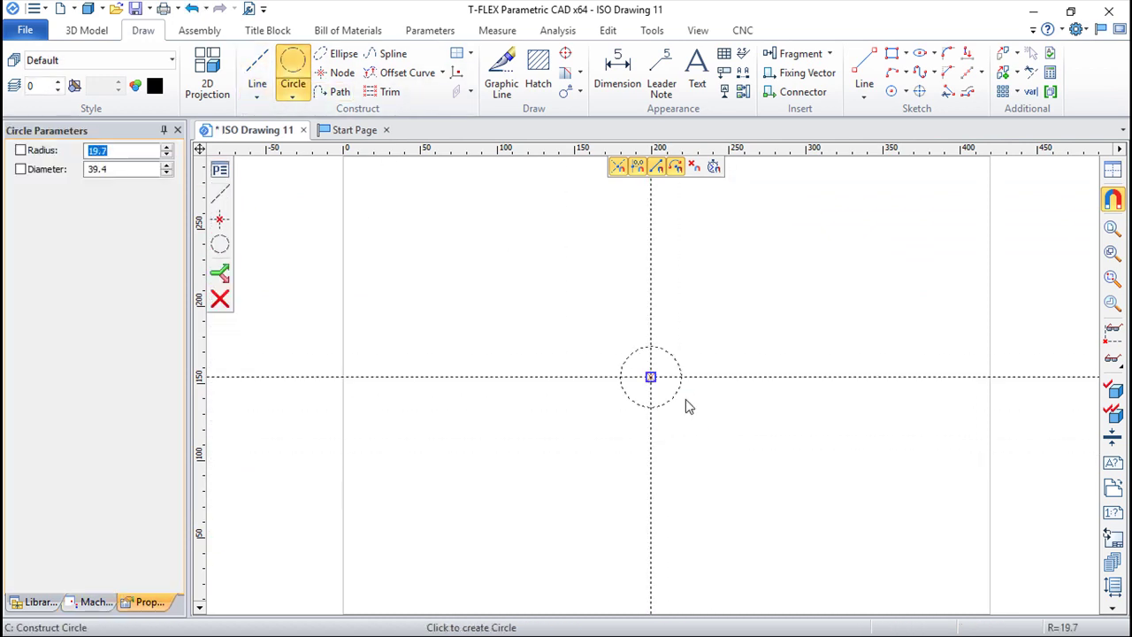
click(738, 467)
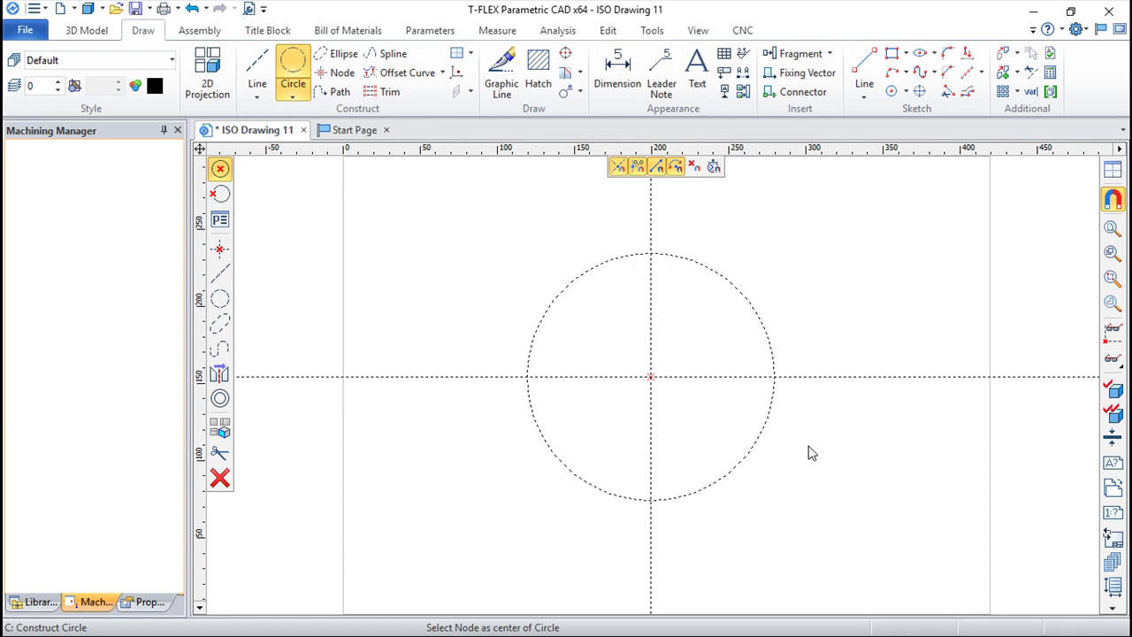
click(500, 73)
click(749, 300)
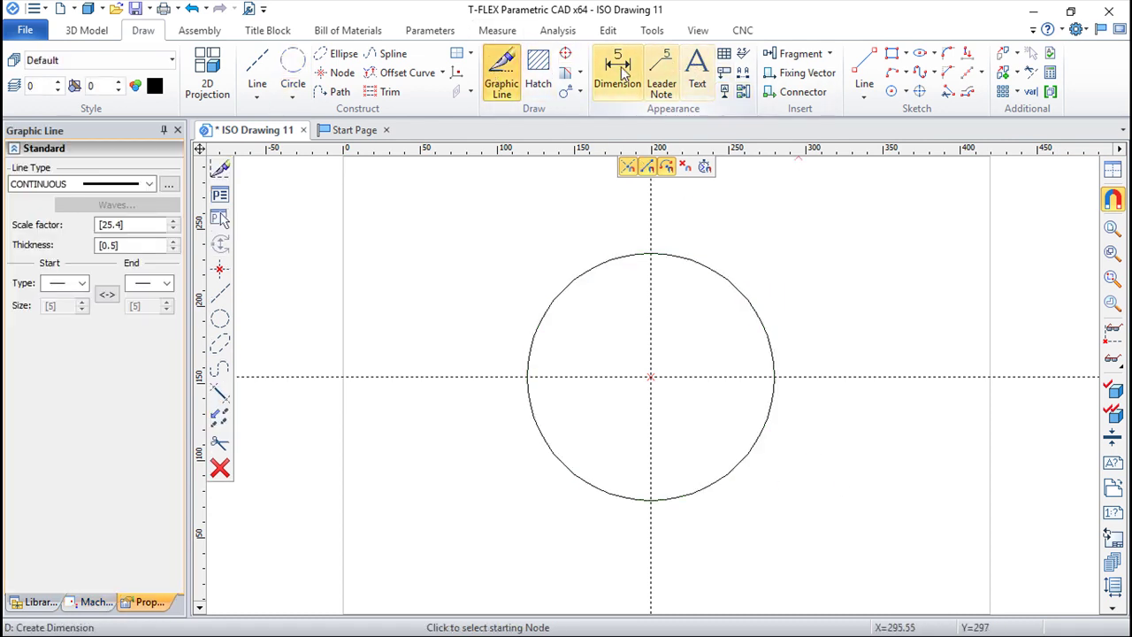
- Create a hatch on the circle's contour with the Invisible filling method and the Profile option enabled
click(538, 73)
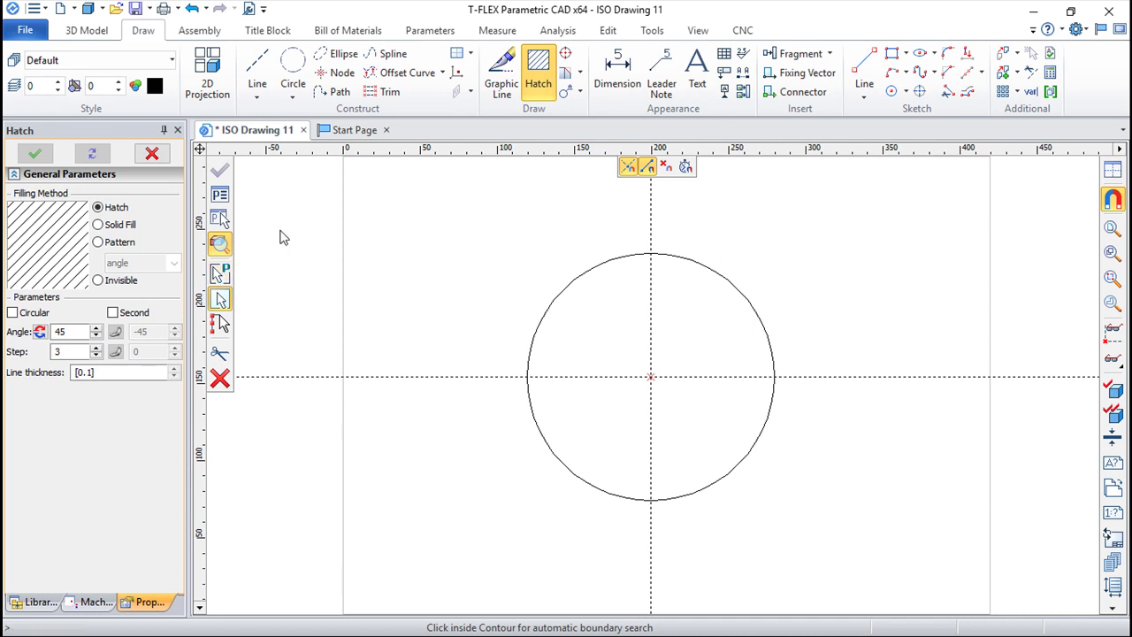
click(219, 195)
click(409, 393)
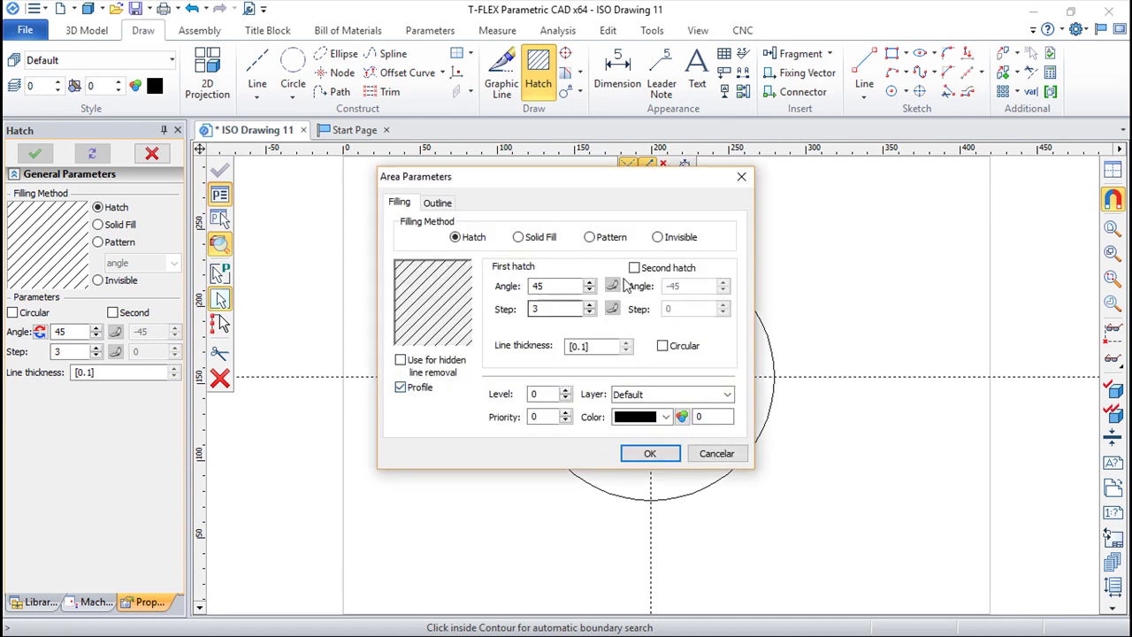
click(659, 237)
click(651, 453)
click(703, 330)
click(718, 302)
key(Escape)
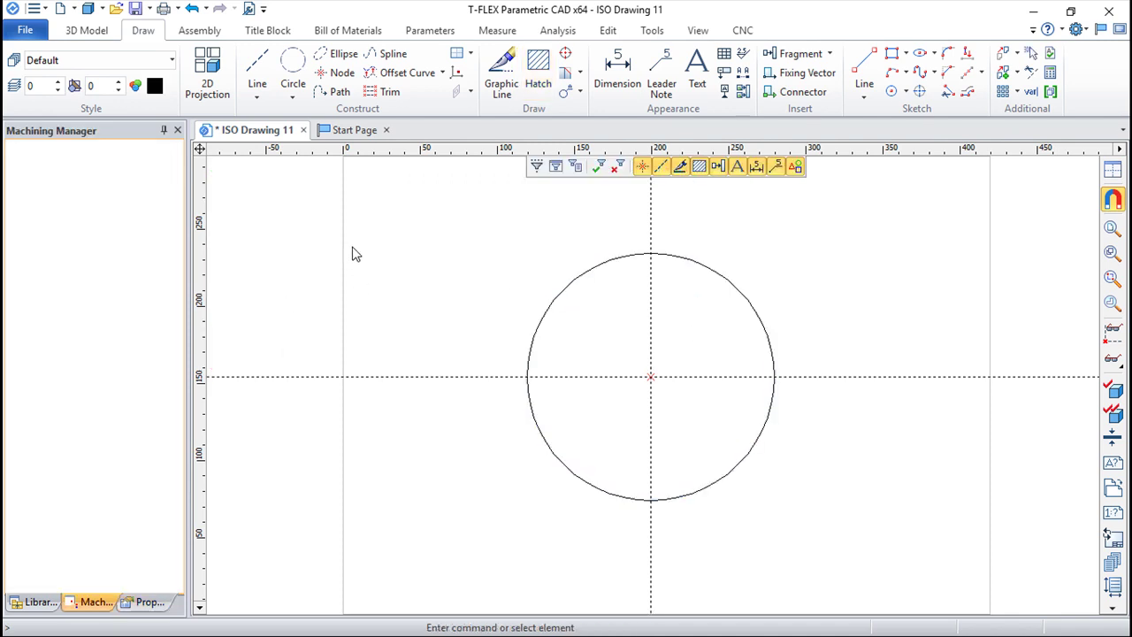
click(743, 30)
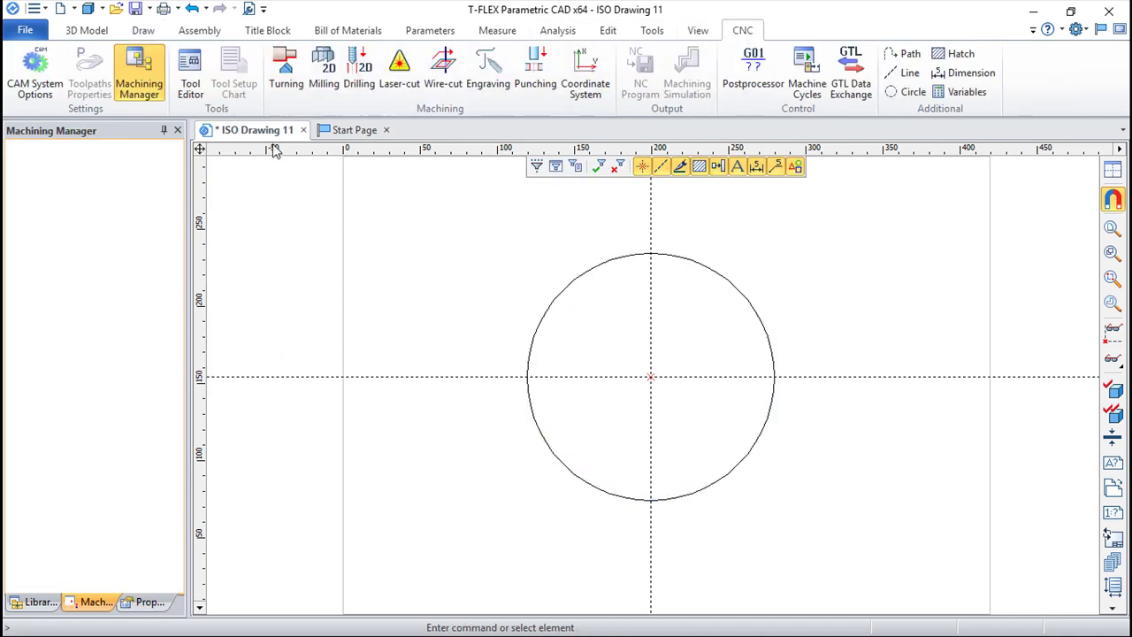
click(442, 70)
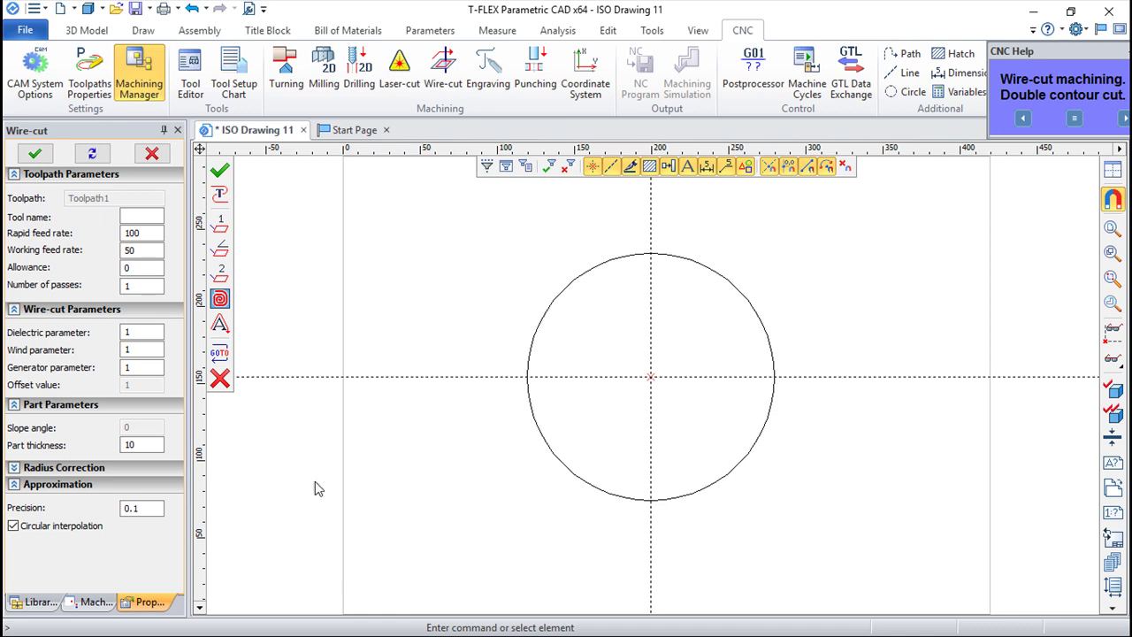
click(142, 216)
text(a)
click(221, 171)
double_click(579, 314)
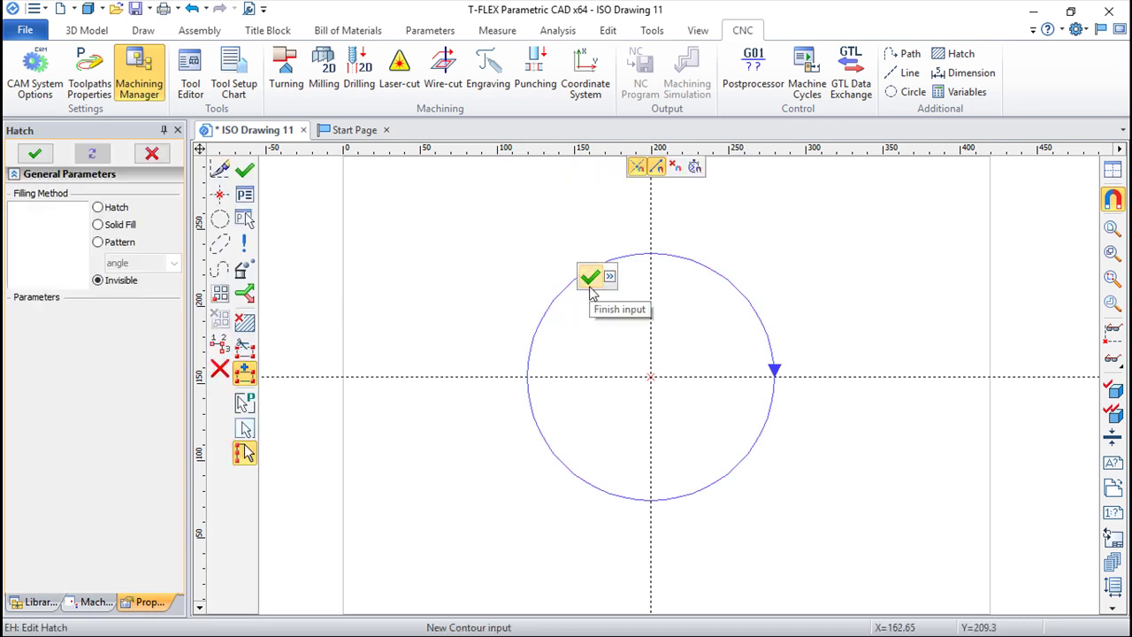
click(591, 278)
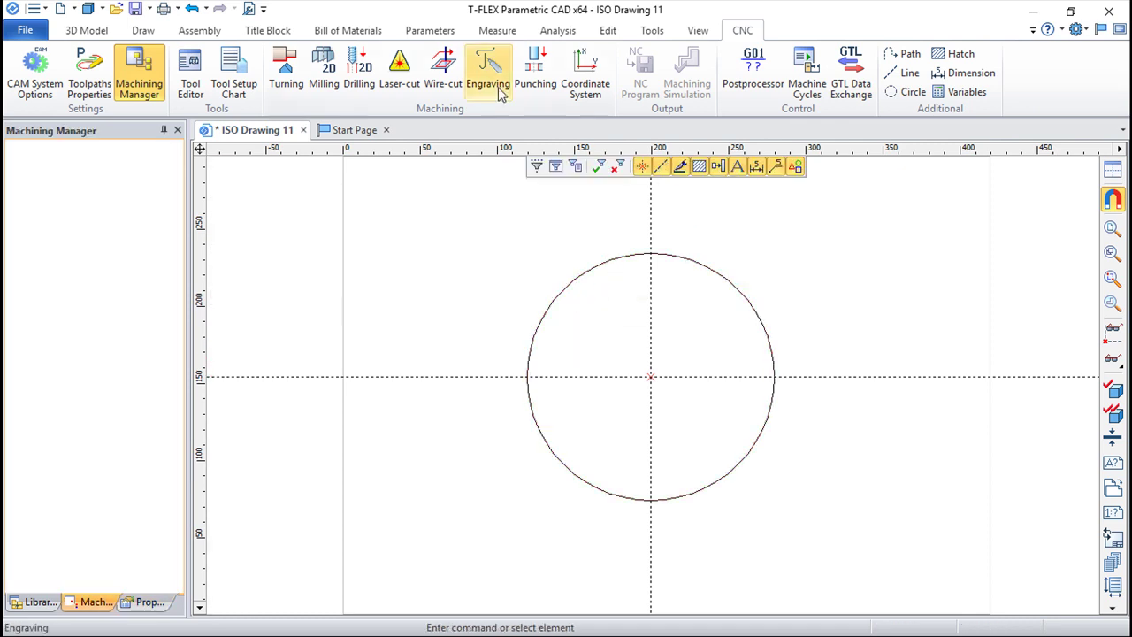
click(431, 77)
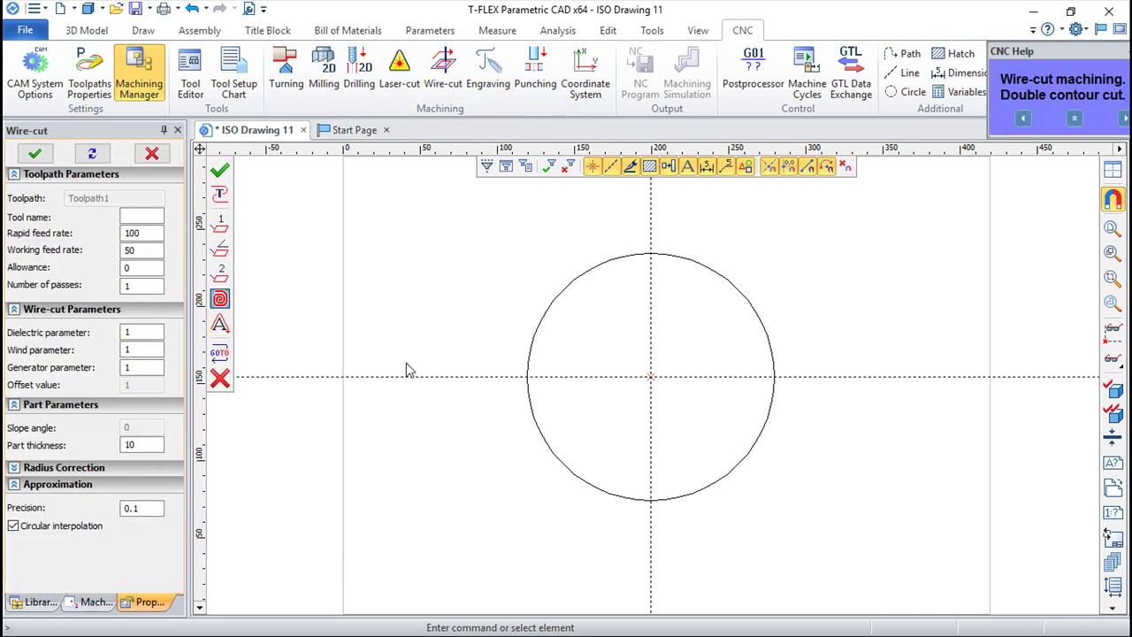
key(Escape)
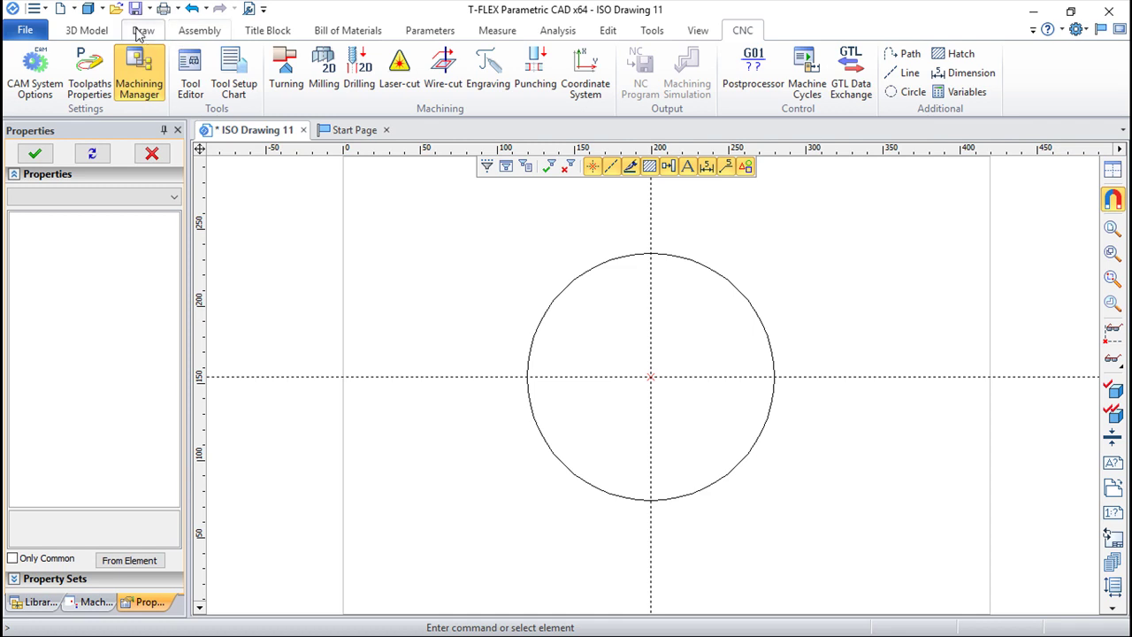
click(138, 33)
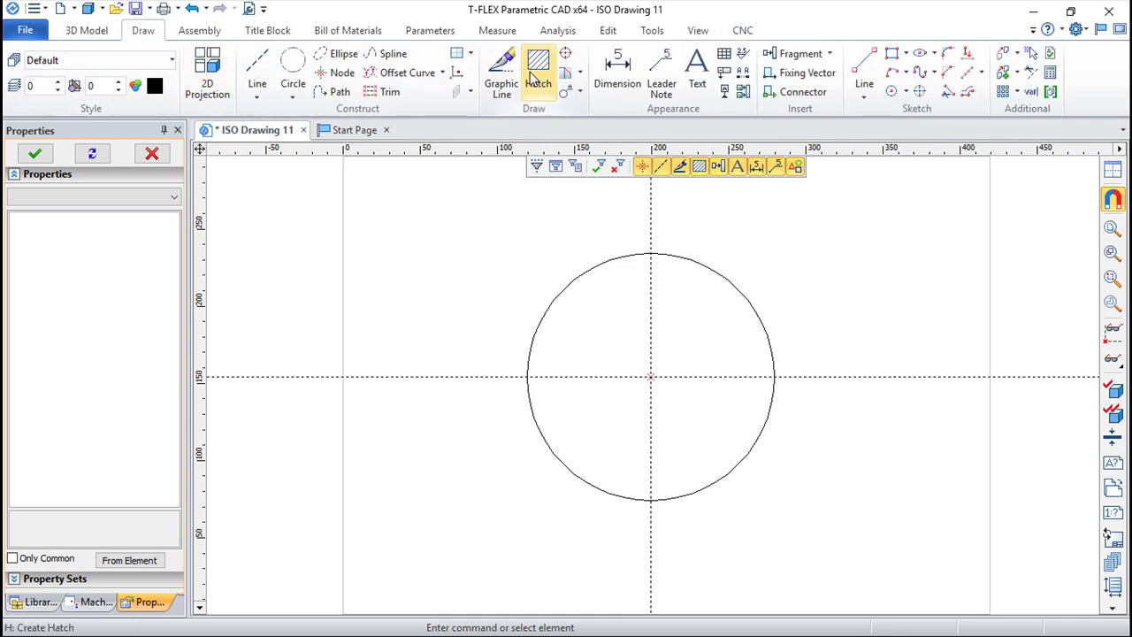
double_click(633, 297)
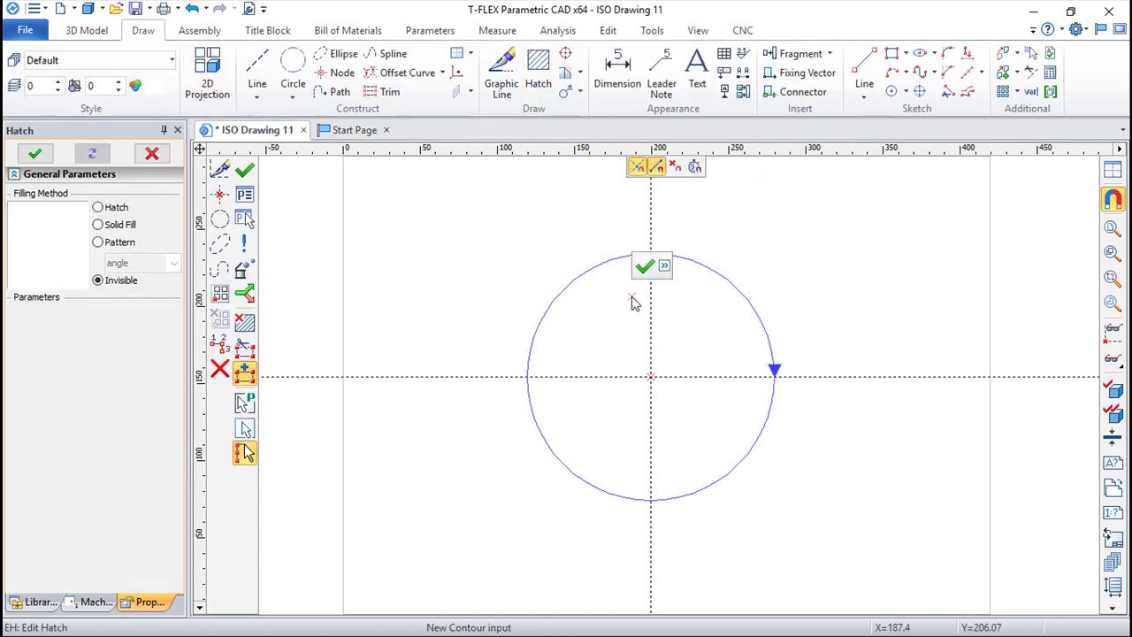
key(Escape)
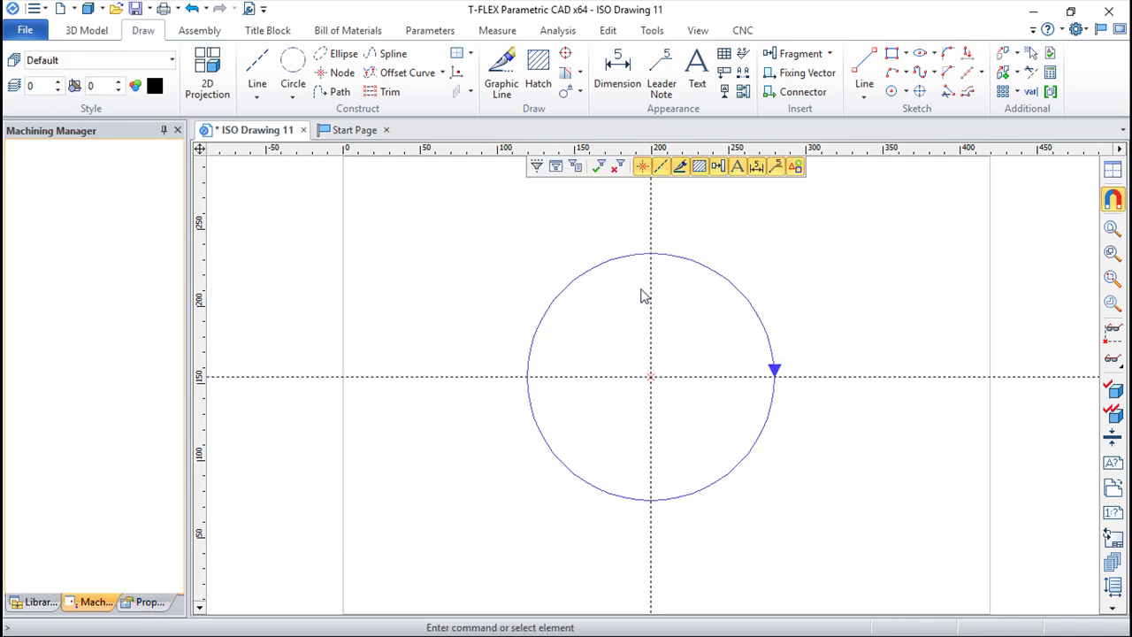
- Start a wire-cut Spiral Cut operation and select the circular hatch as its contour
click(742, 30)
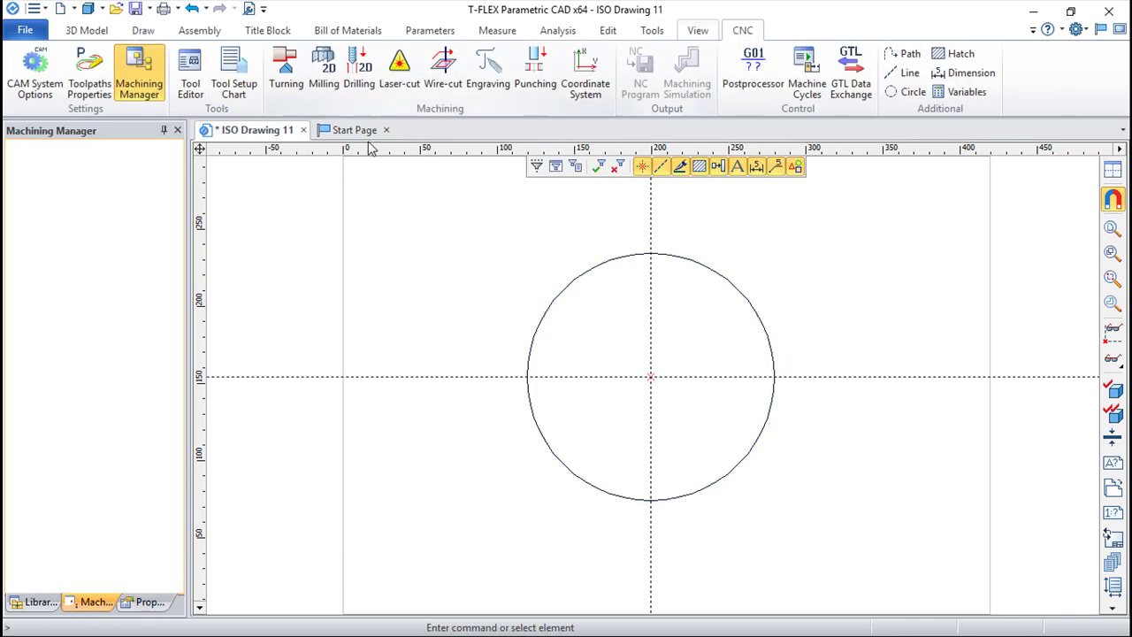
click(443, 66)
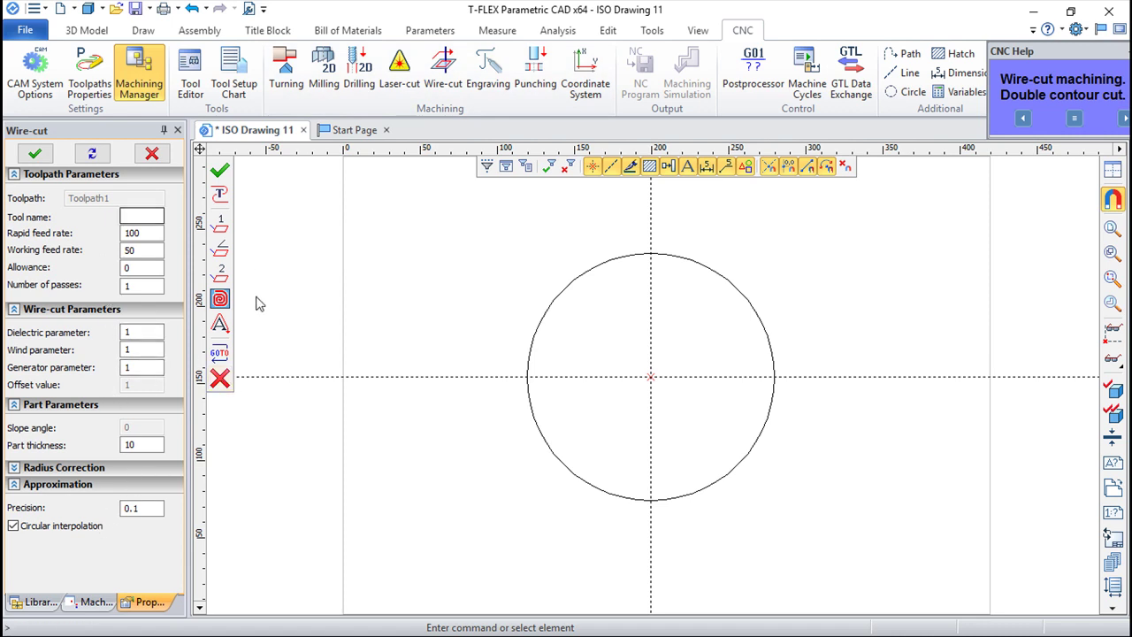
click(221, 274)
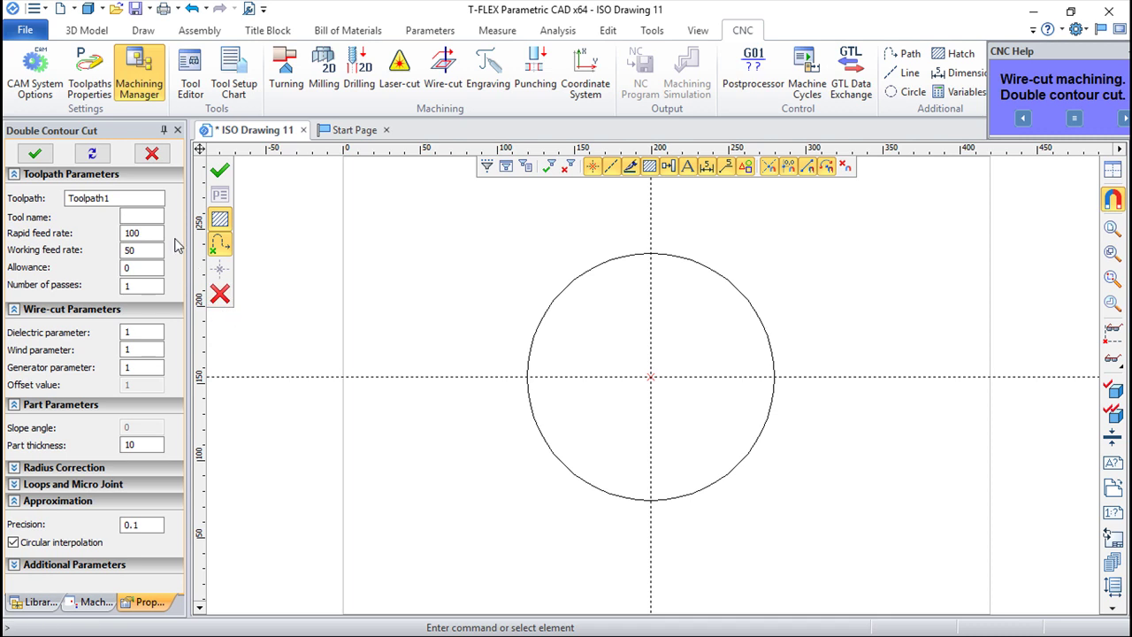
click(221, 294)
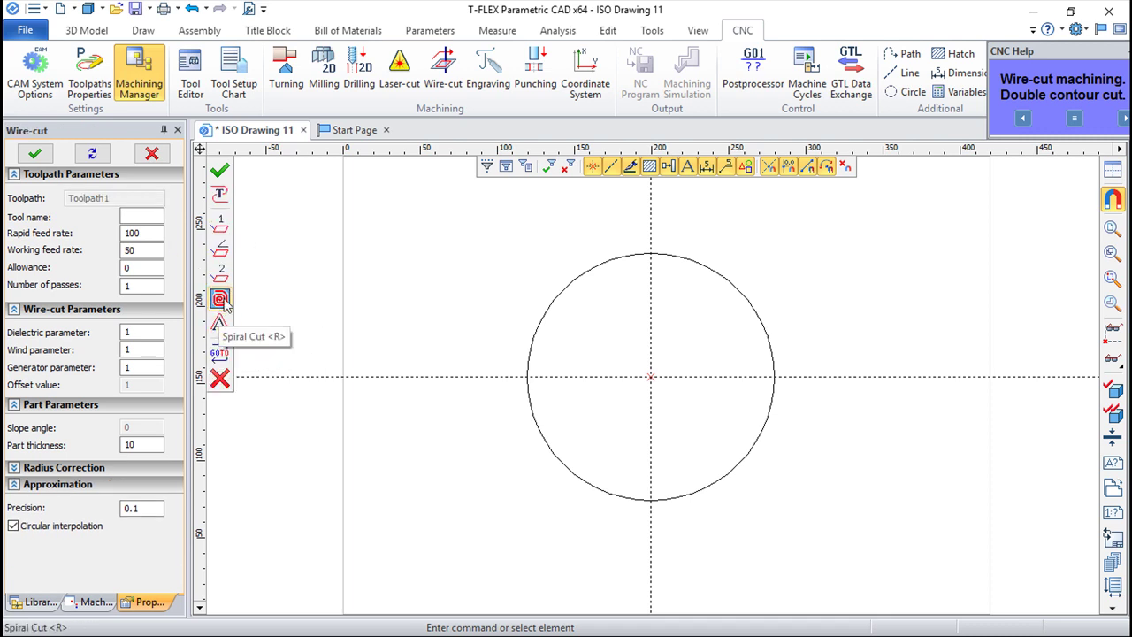
click(220, 299)
click(546, 319)
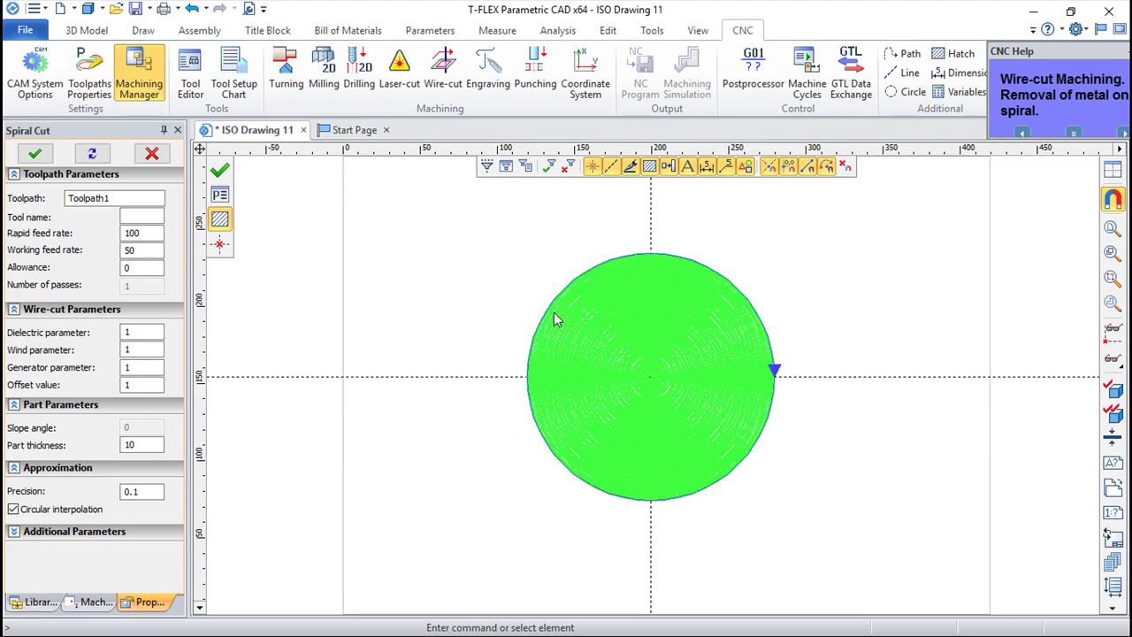
- Set the spiral cut's offset value to 5 and create the toolpath
scroll(614, 384, up, 5)
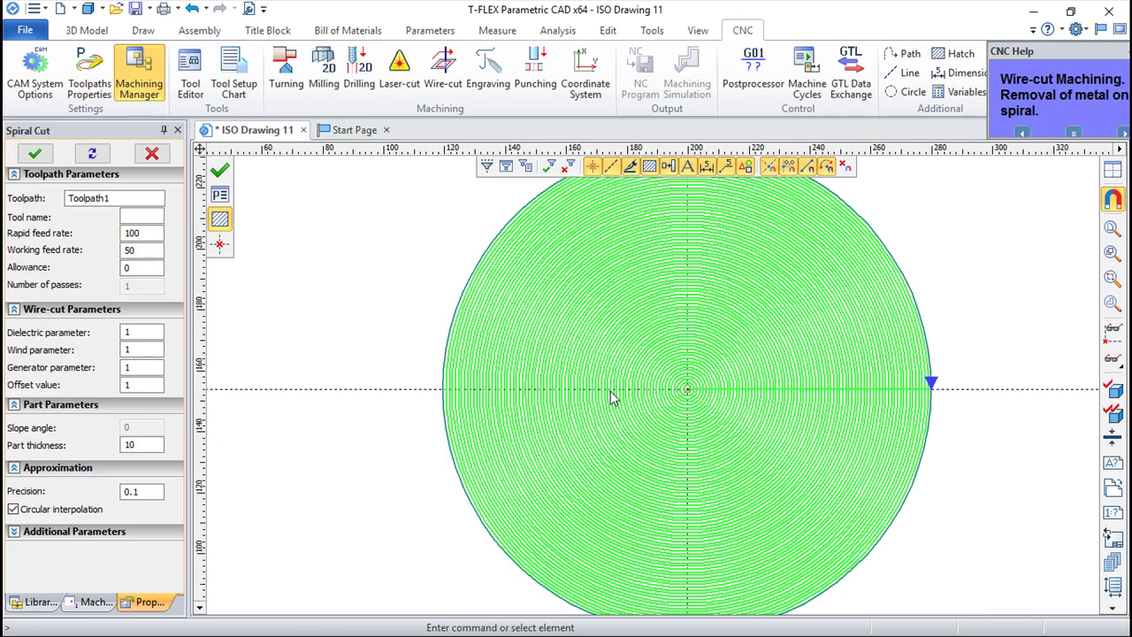
scroll(619, 398, down, 3)
middle_drag(828, 418, 651, 410)
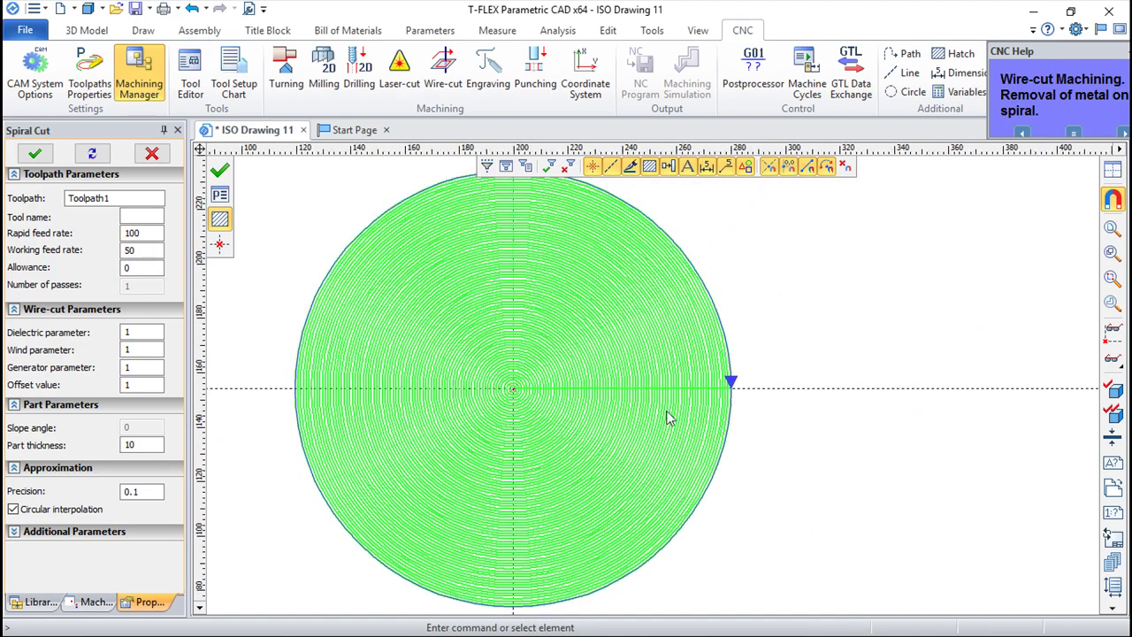
scroll(659, 411, up, 3)
scroll(668, 414, down, 2)
middle_drag(523, 413, 597, 400)
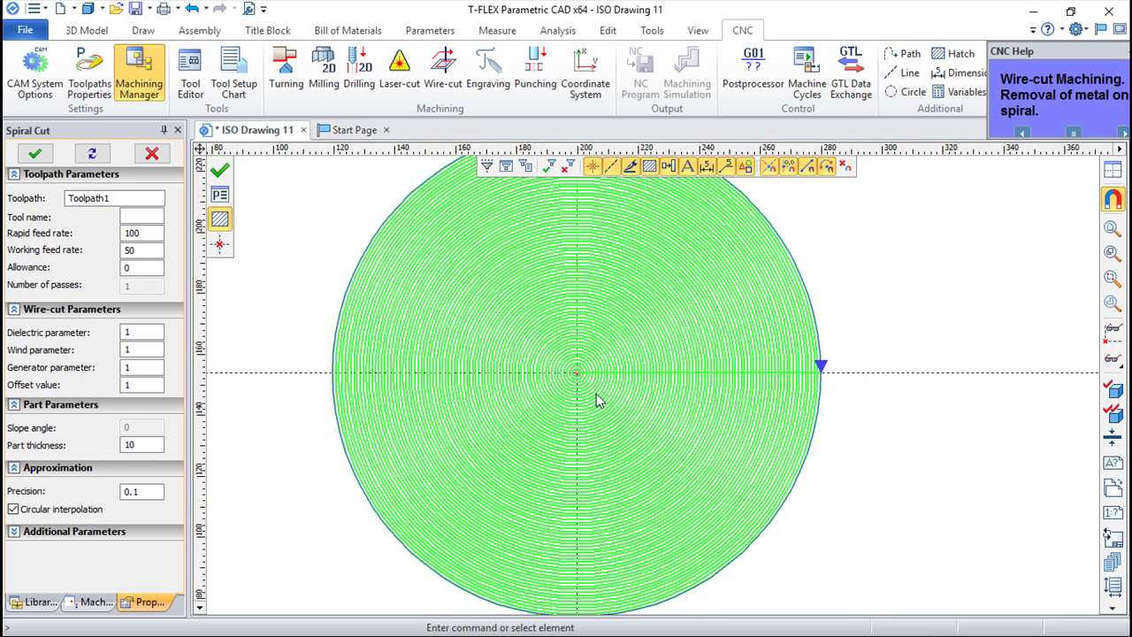
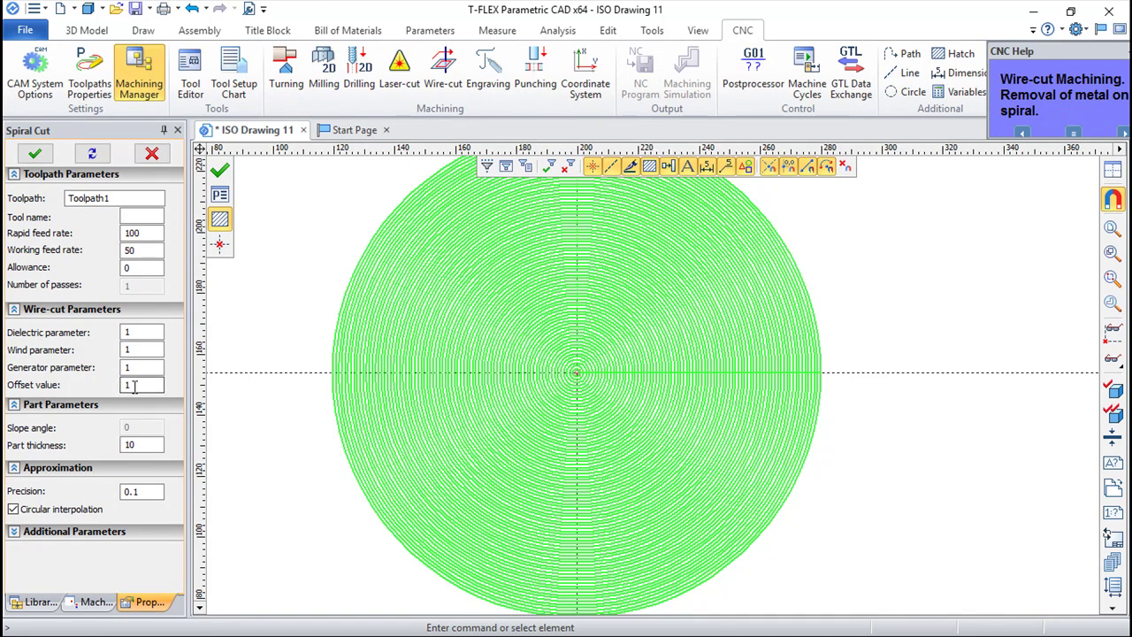
click(135, 386)
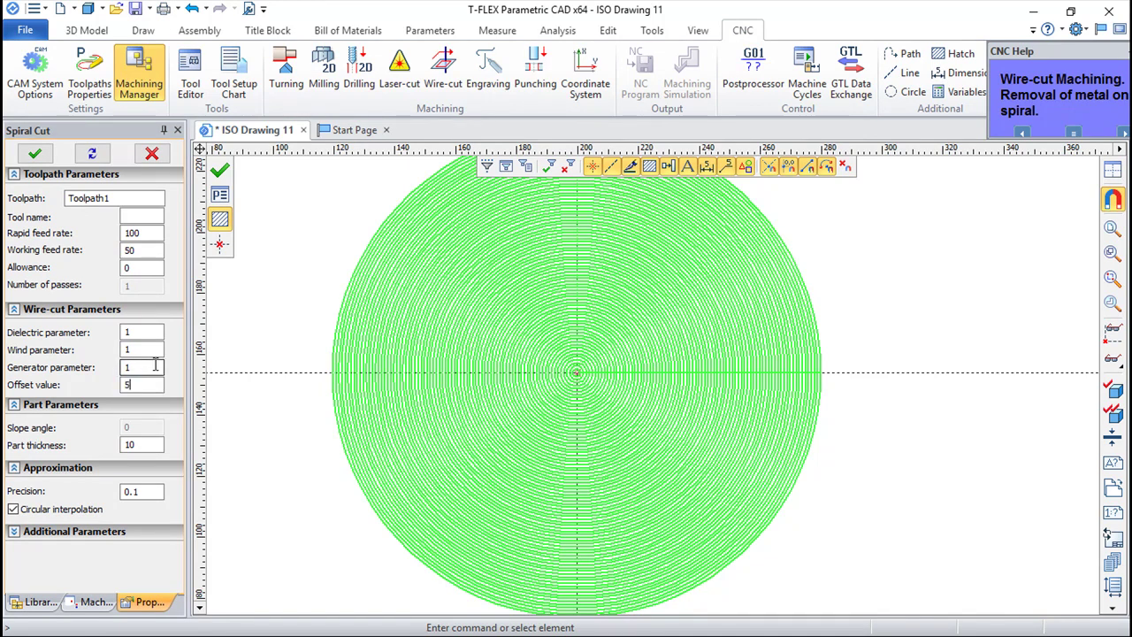
click(219, 169)
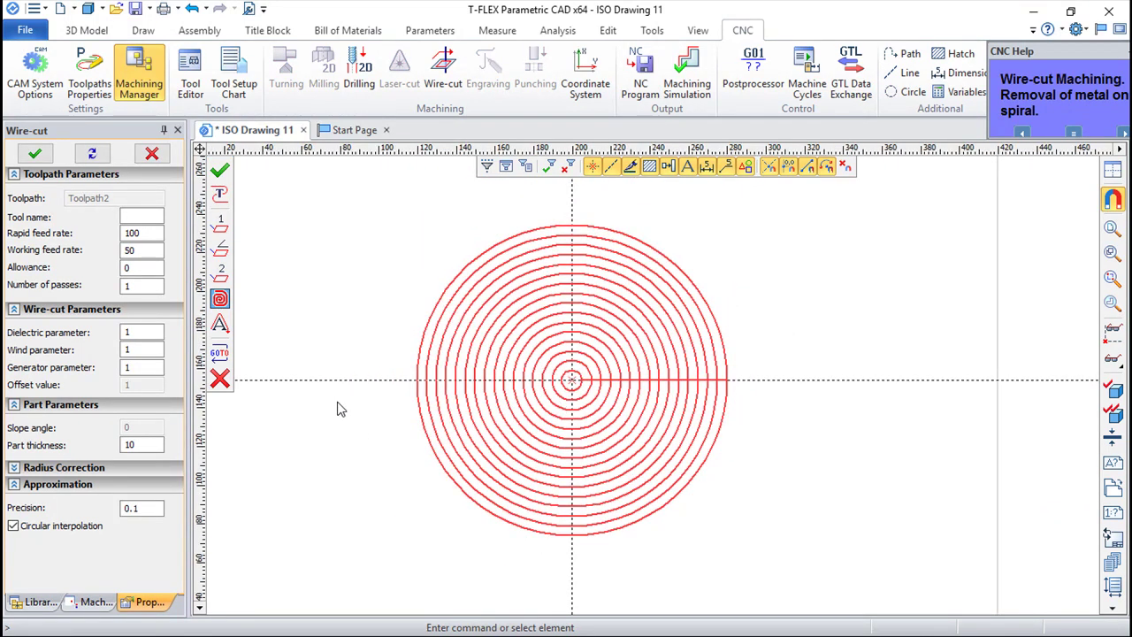
- Play the machining simulation of the spiral toolpath, exit it and show the machining tree
click(686, 89)
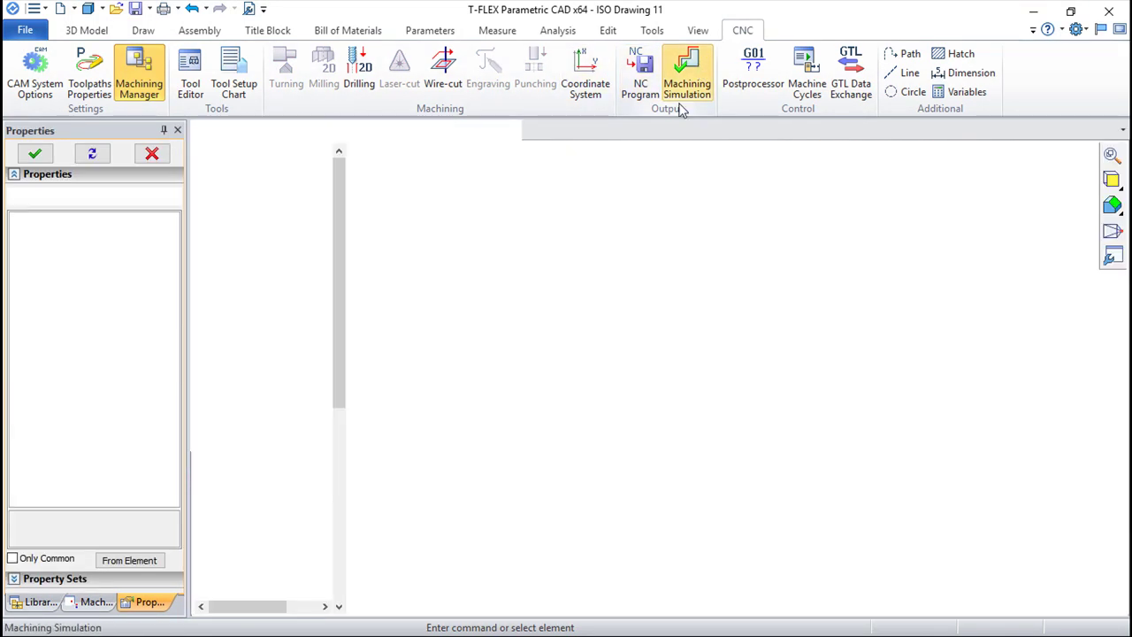
click(121, 64)
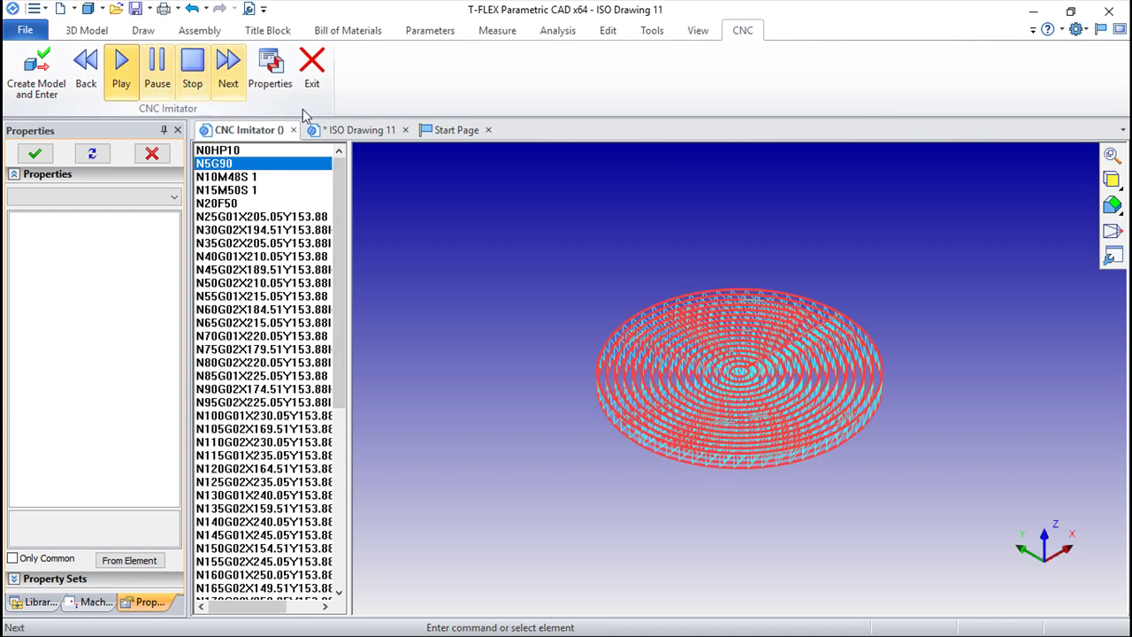
scroll(714, 375, up, 4)
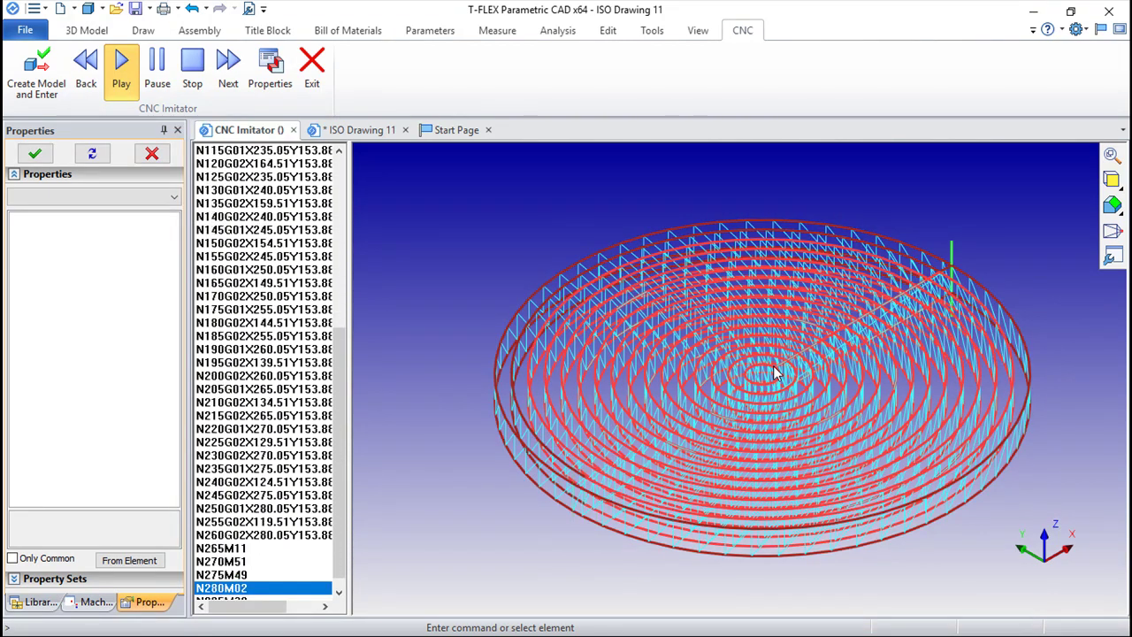
click(312, 65)
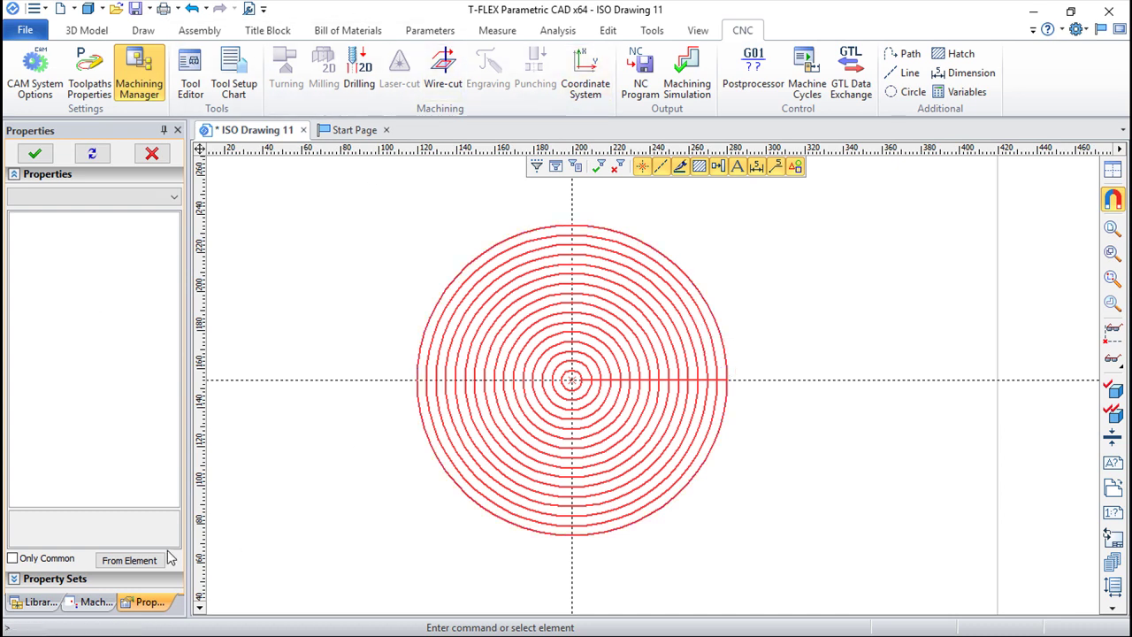
click(94, 602)
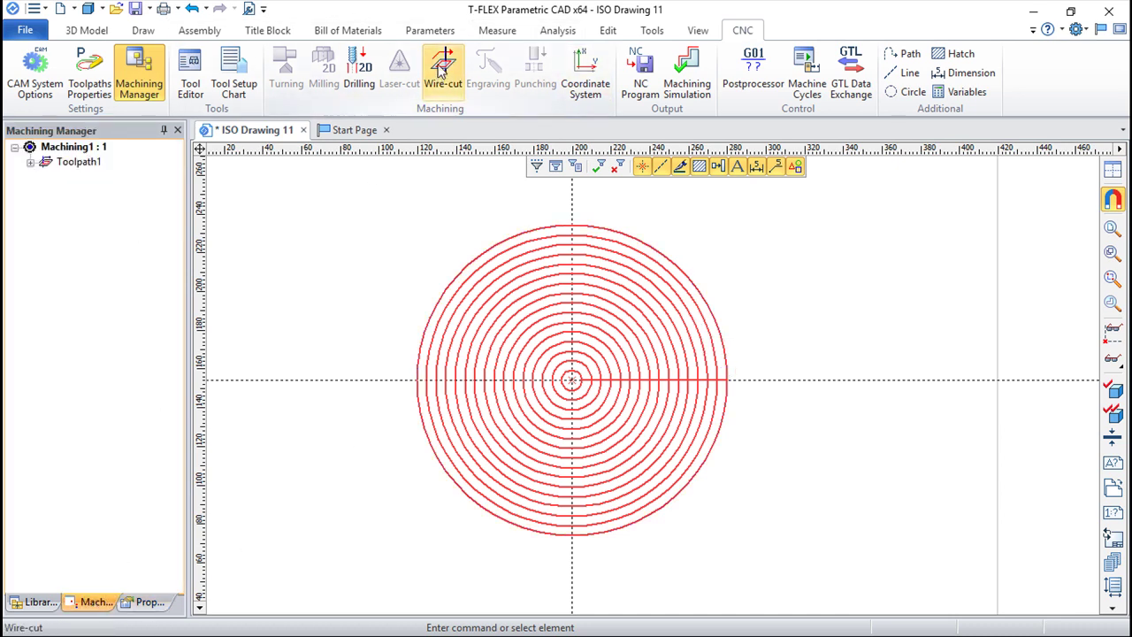
- Create the text CADSOFT in the empty area above and to the left of the circle
click(440, 72)
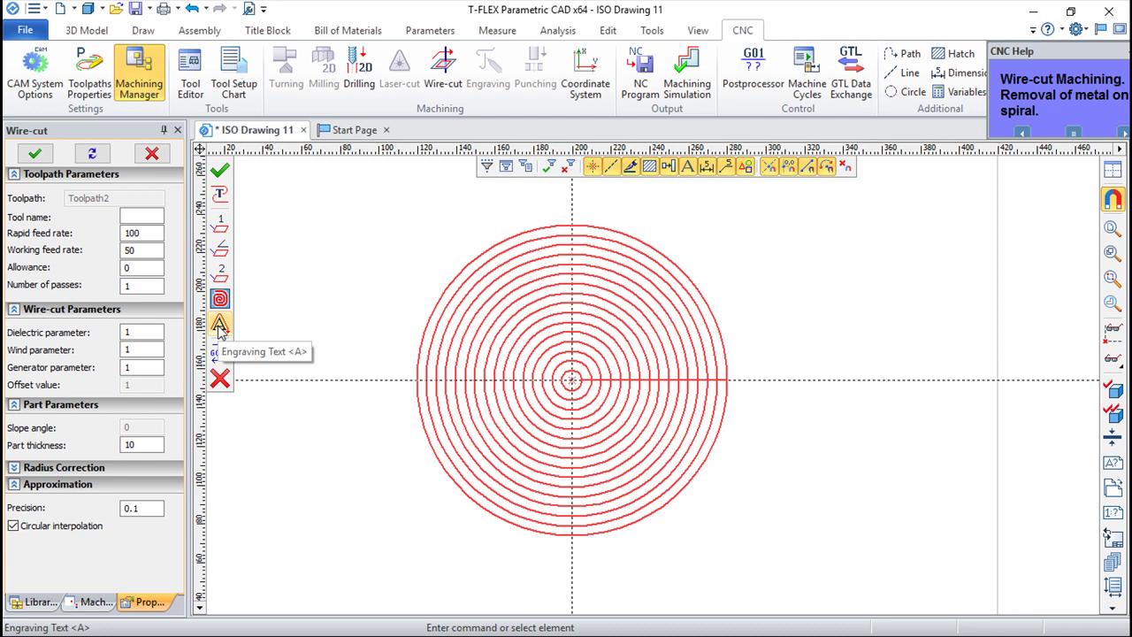
scroll(340, 352, down, 2)
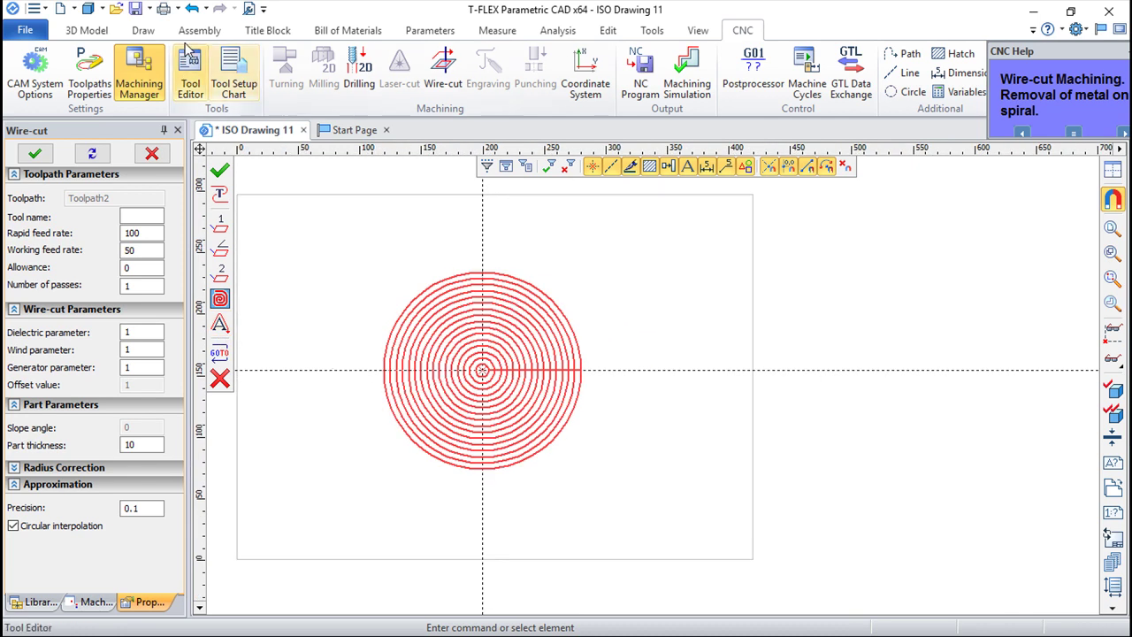
click(143, 30)
click(699, 71)
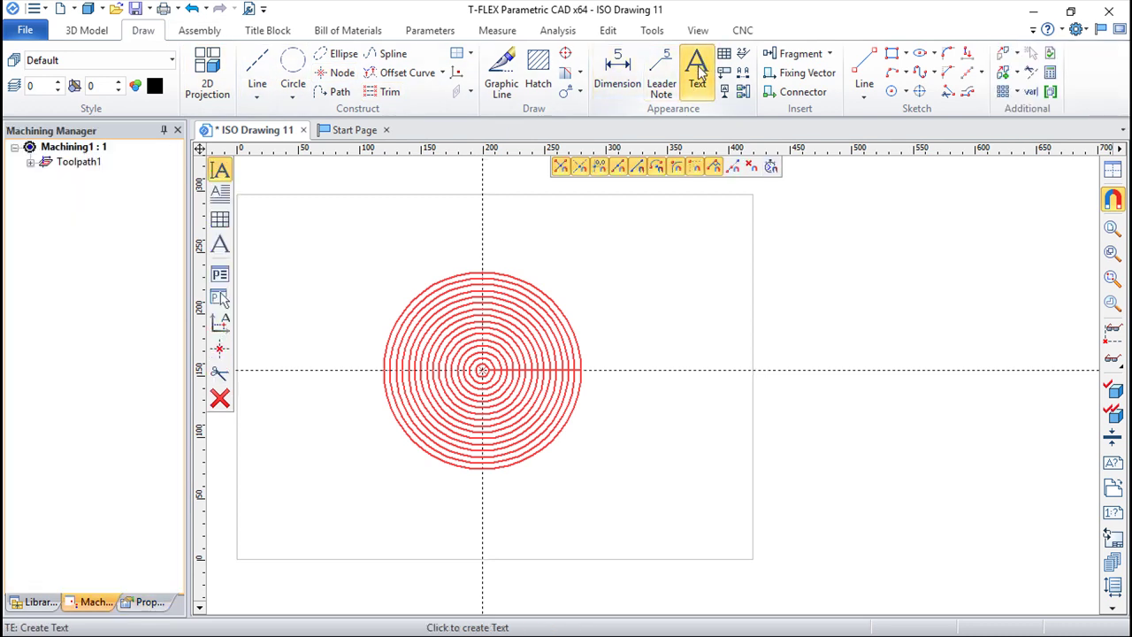
click(301, 250)
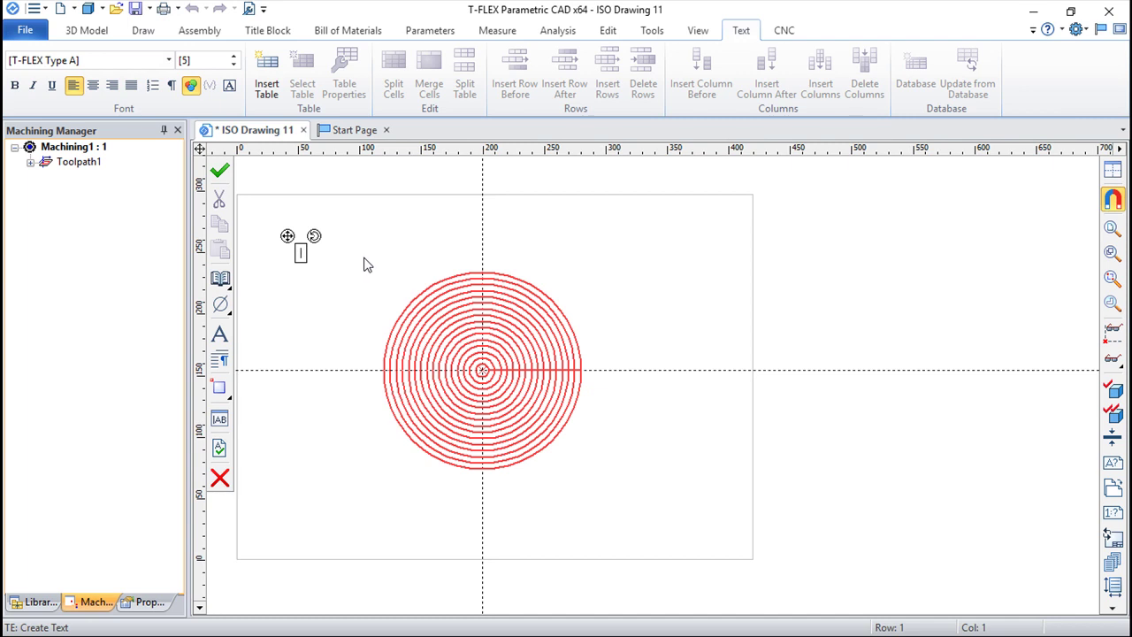
text(C4DSOFT)
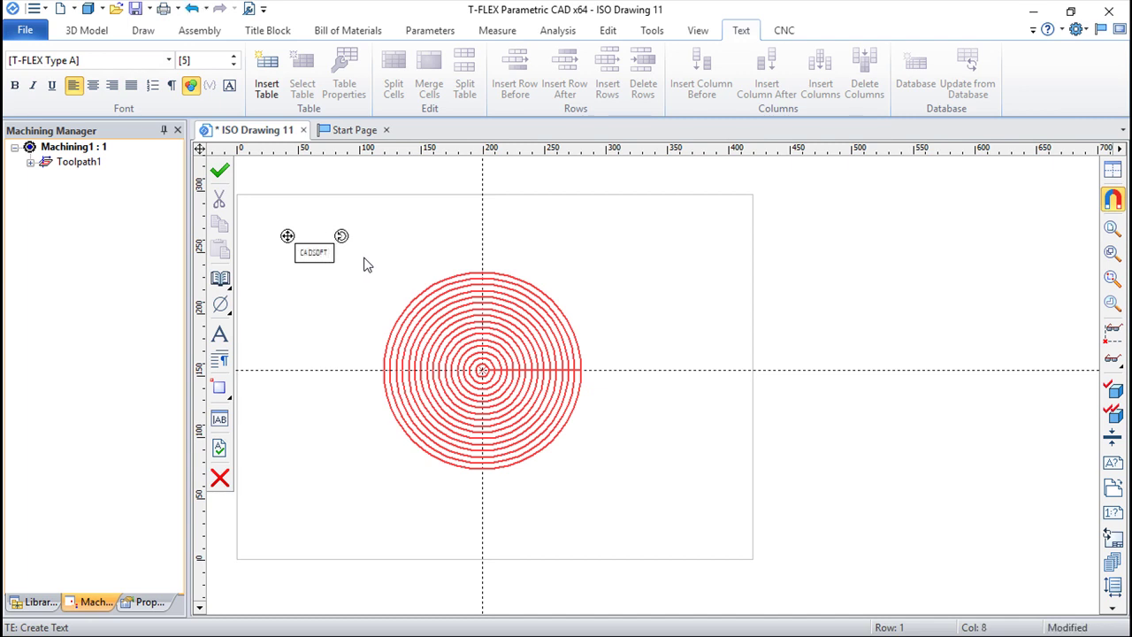
click(221, 172)
- Create a wire-cut Engraving Text toolpath on the CADSOFT text with the default parameters
scroll(317, 285, up, 4)
middle_drag(371, 268, 495, 371)
scroll(493, 364, up, 2)
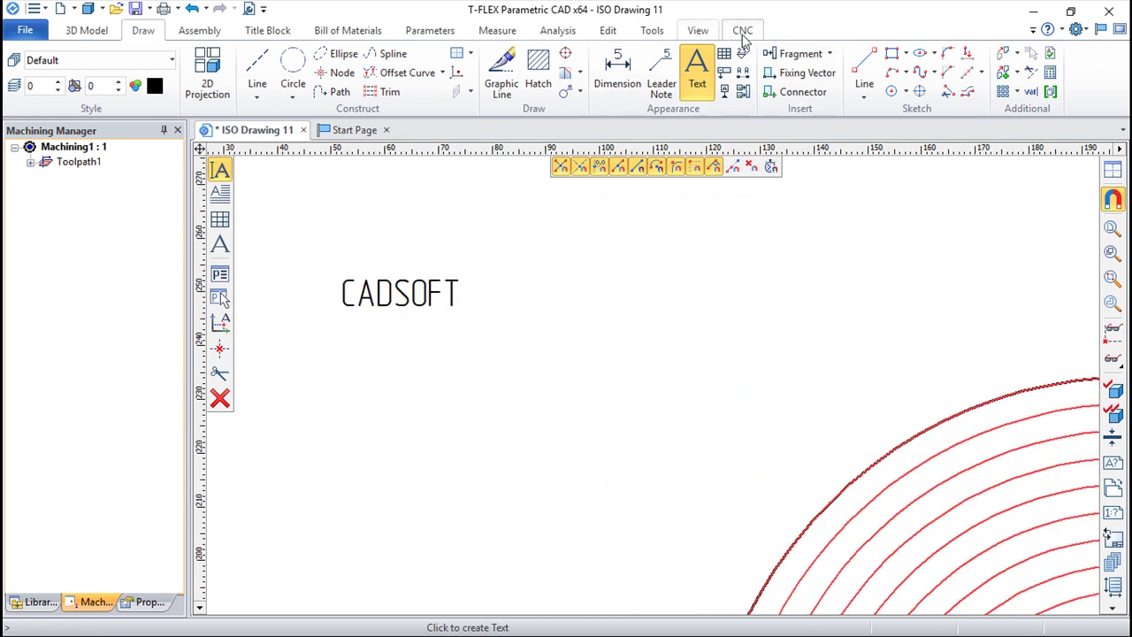
click(743, 31)
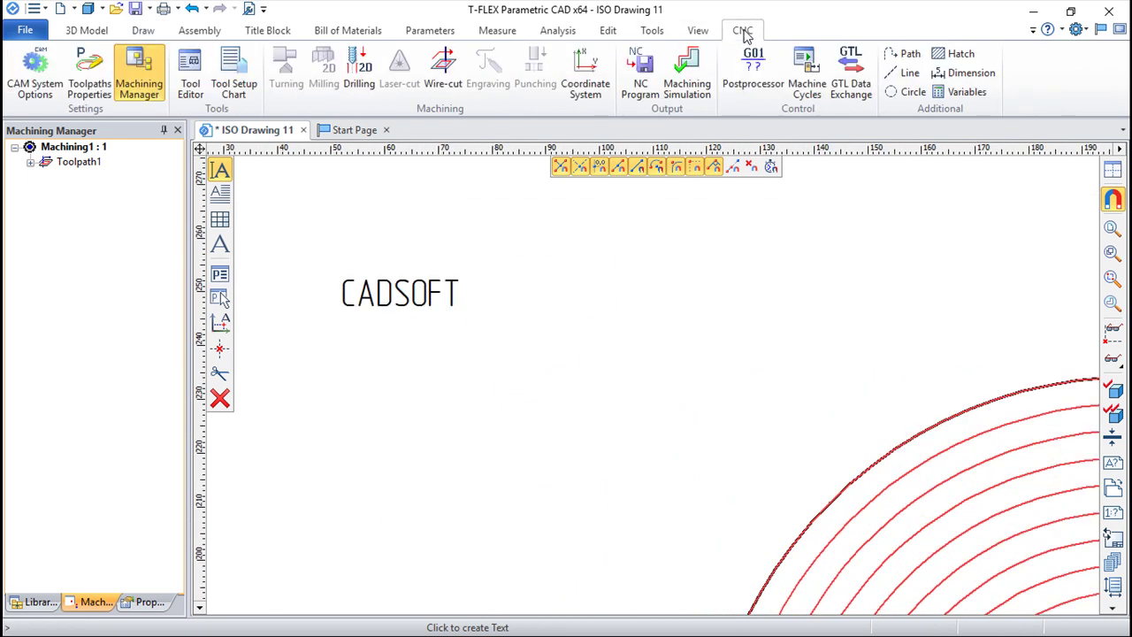
click(442, 68)
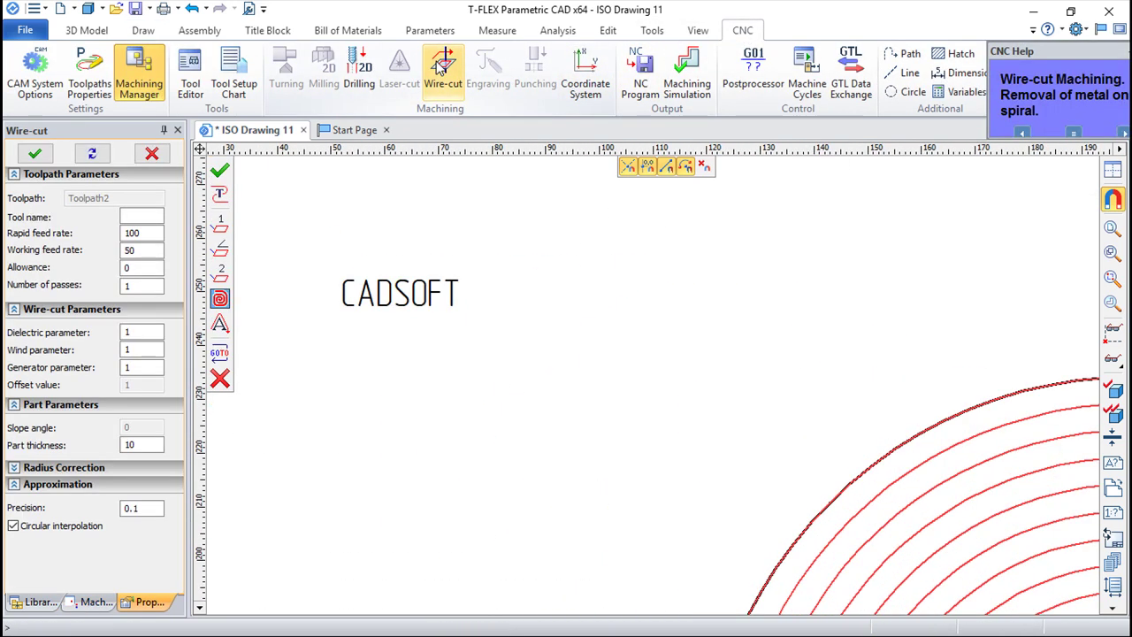
click(220, 324)
click(351, 305)
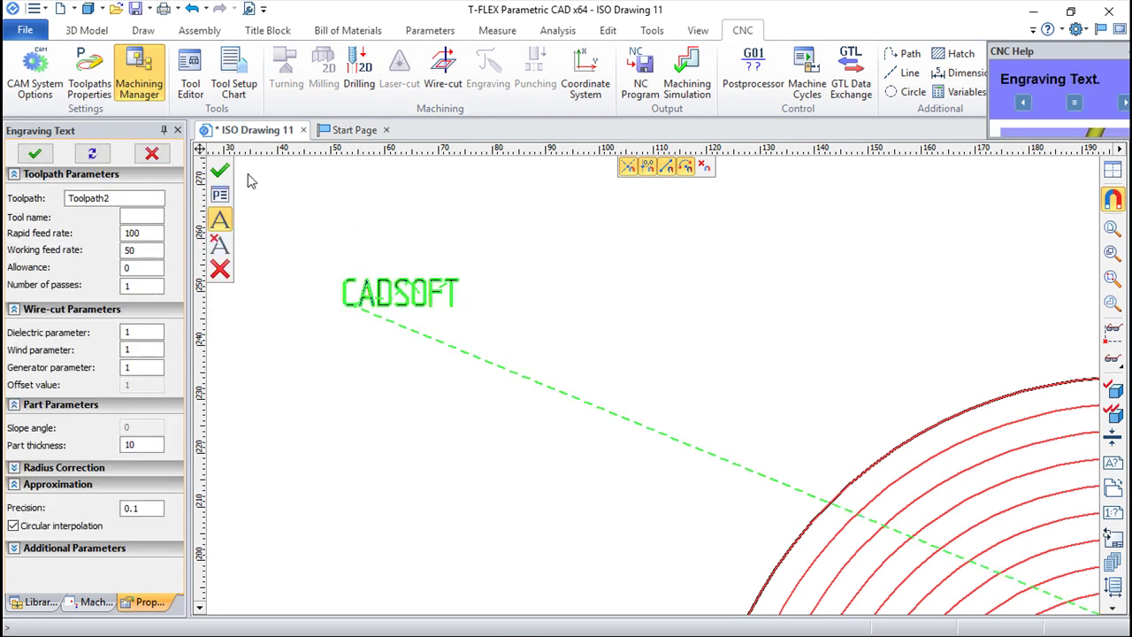
click(219, 170)
- Examine the engraving toolpath around the letters, play its machining simulation and exit it
scroll(363, 316, up, 5)
scroll(394, 306, up, 2)
scroll(546, 424, down, 5)
scroll(541, 420, up, 2)
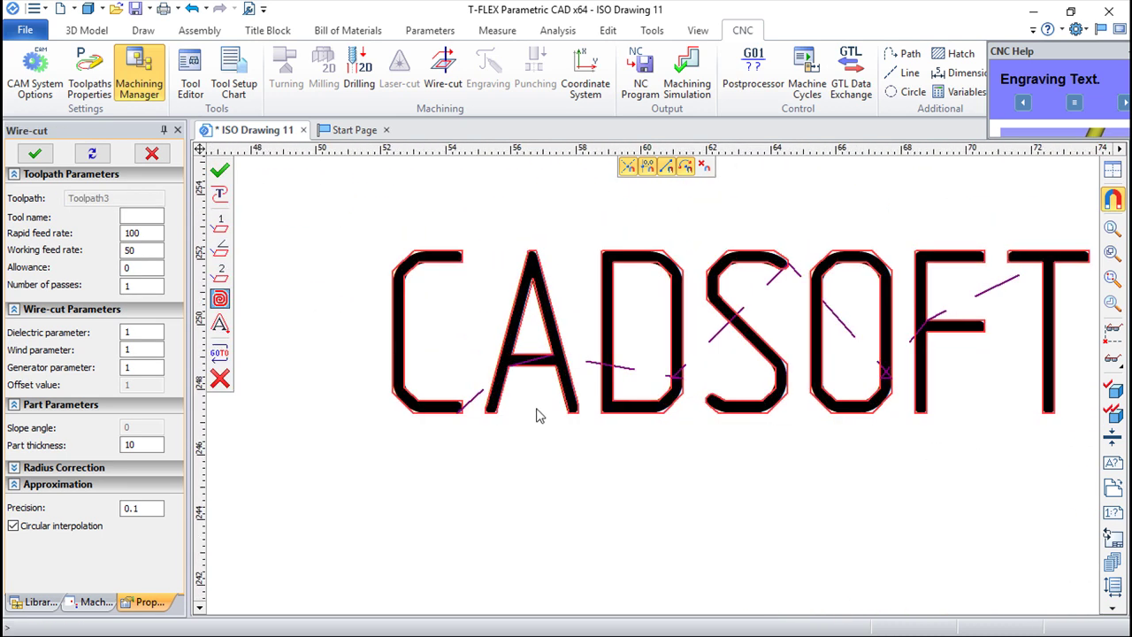
click(687, 78)
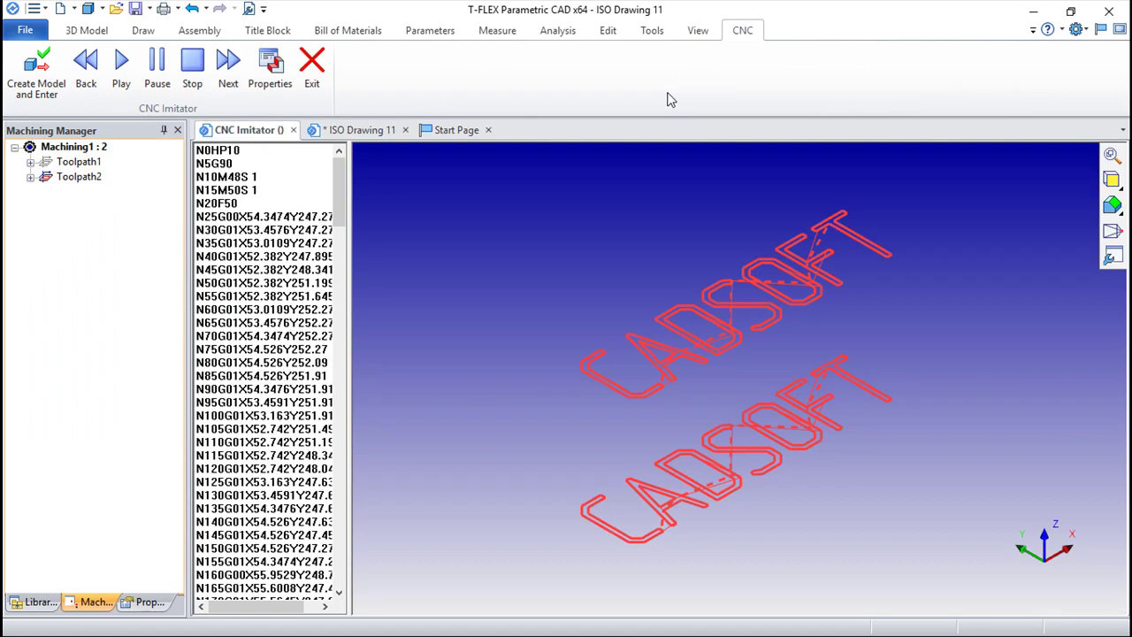
scroll(818, 388, up, 1)
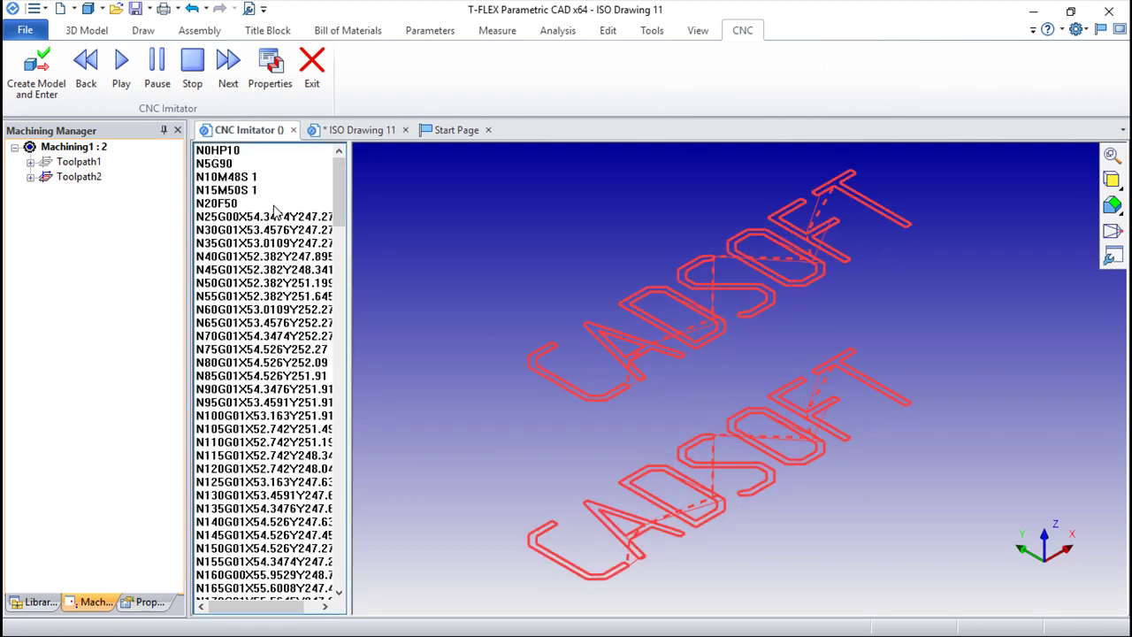
click(121, 62)
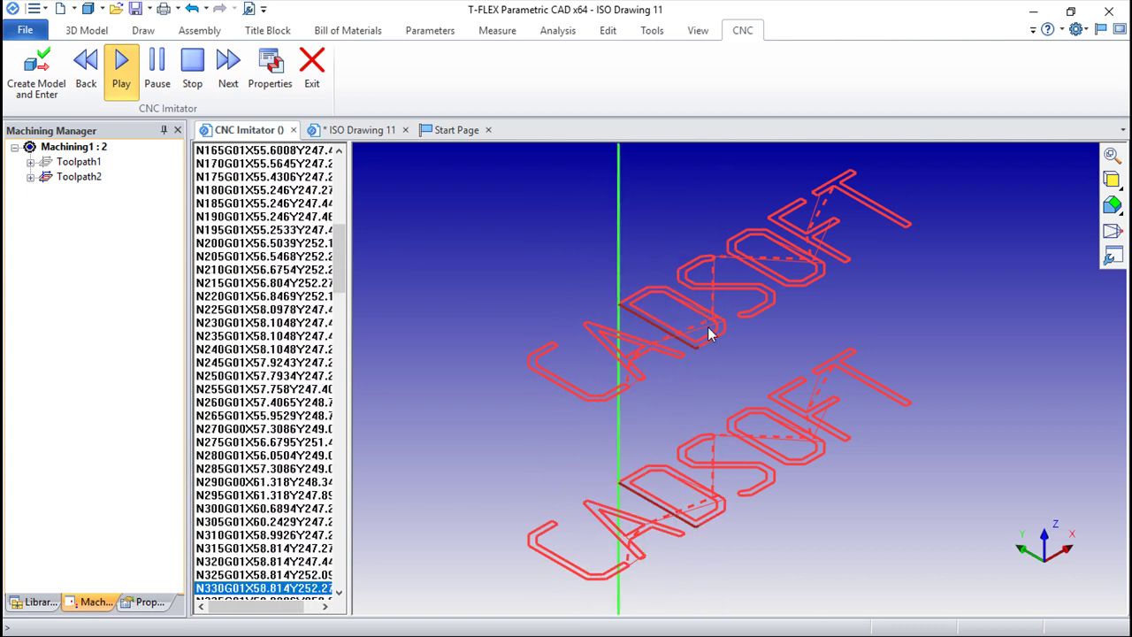
click(311, 67)
- Open the CADSOFT text-engraving toolpath for editing, review its parameters and path, and leave without changes
double_click(69, 177)
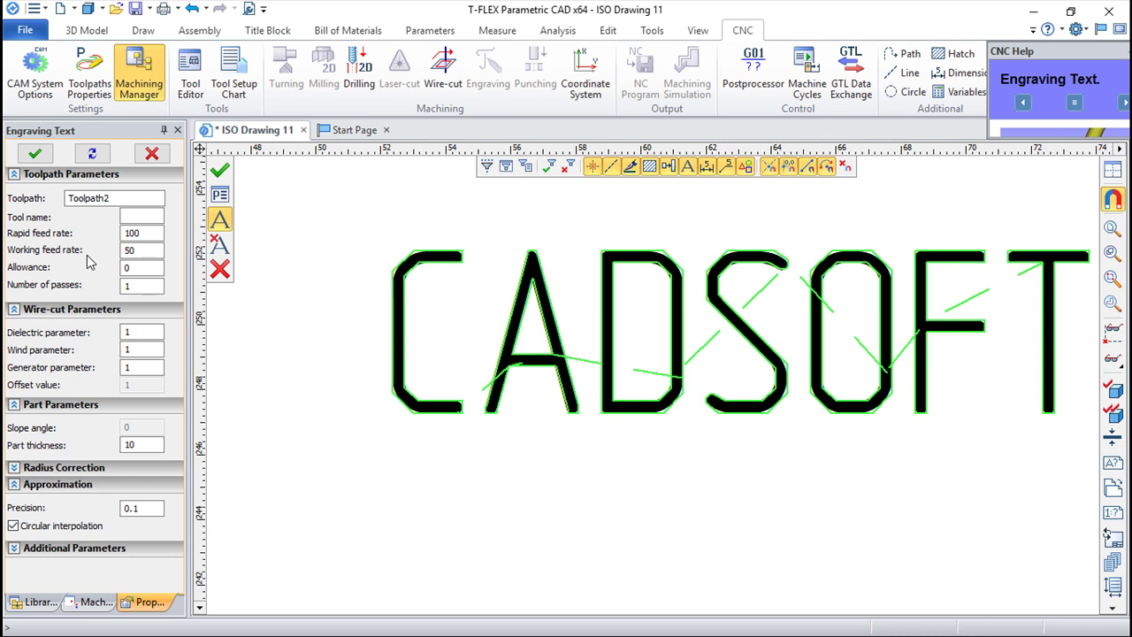
scroll(513, 376, down, 4)
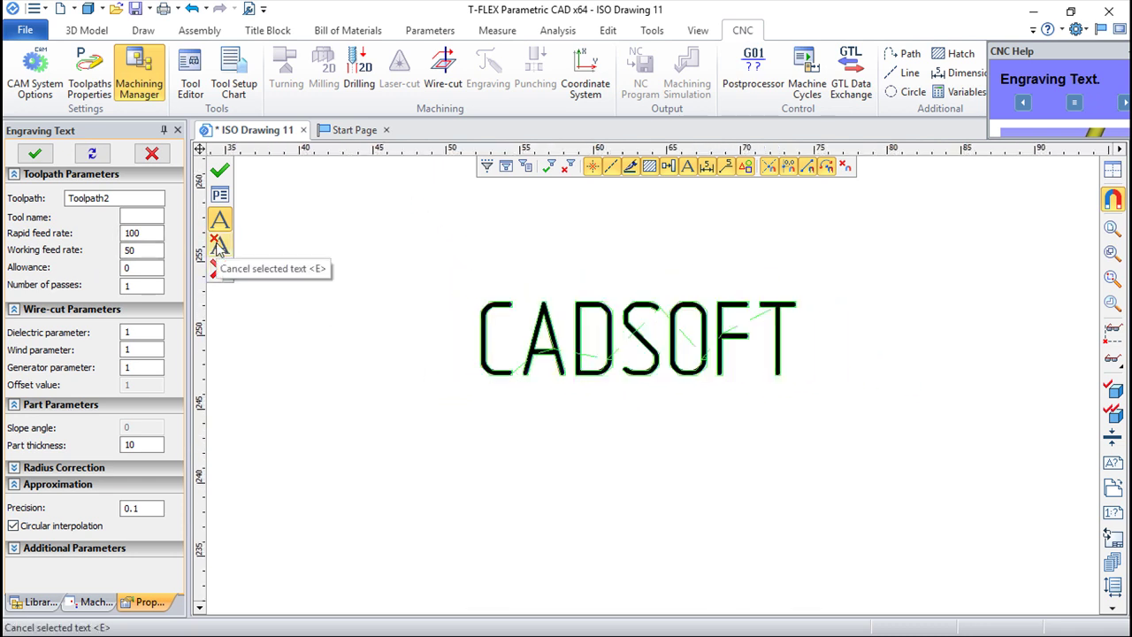
scroll(766, 384, down, 2)
middle_drag(804, 366, 656, 378)
scroll(656, 380, down, 3)
scroll(741, 398, down, 3)
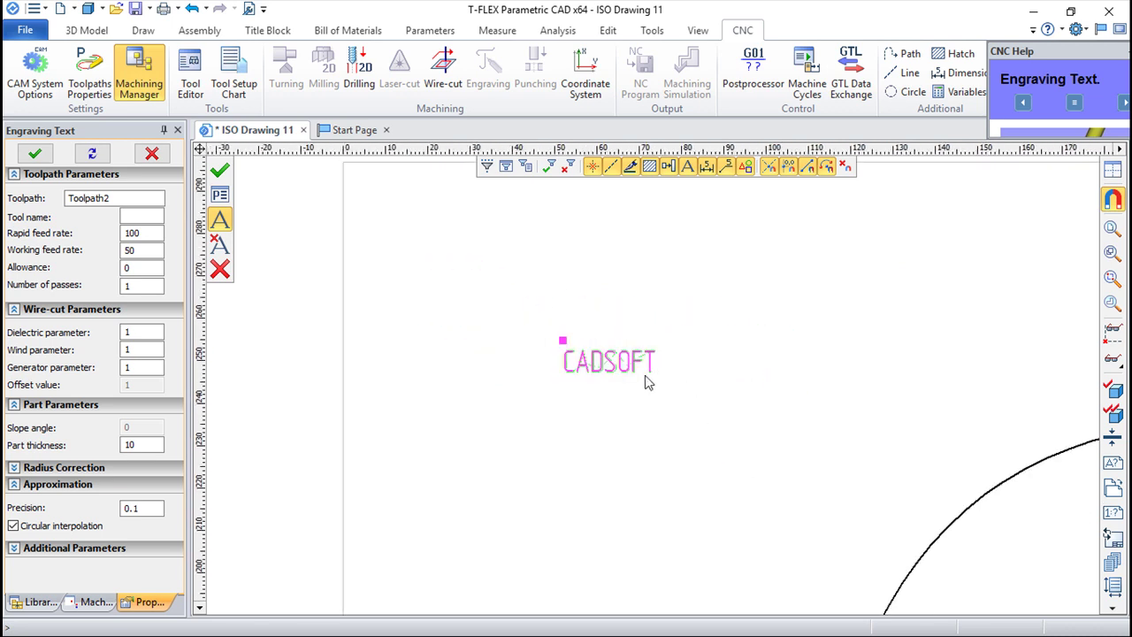
middle_drag(715, 413, 551, 348)
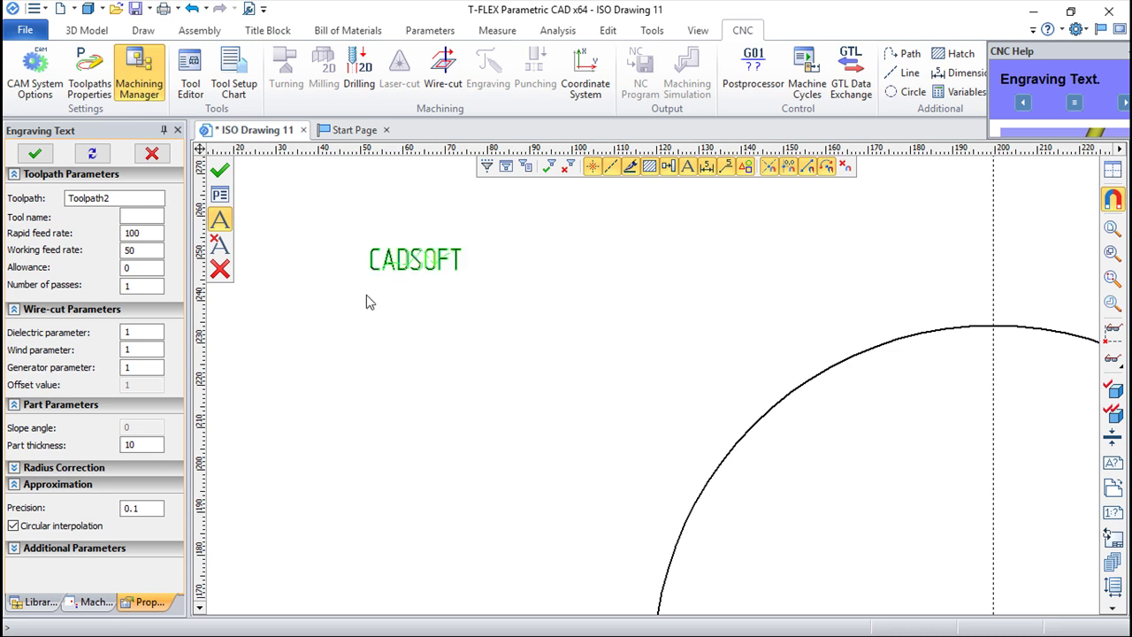
click(221, 269)
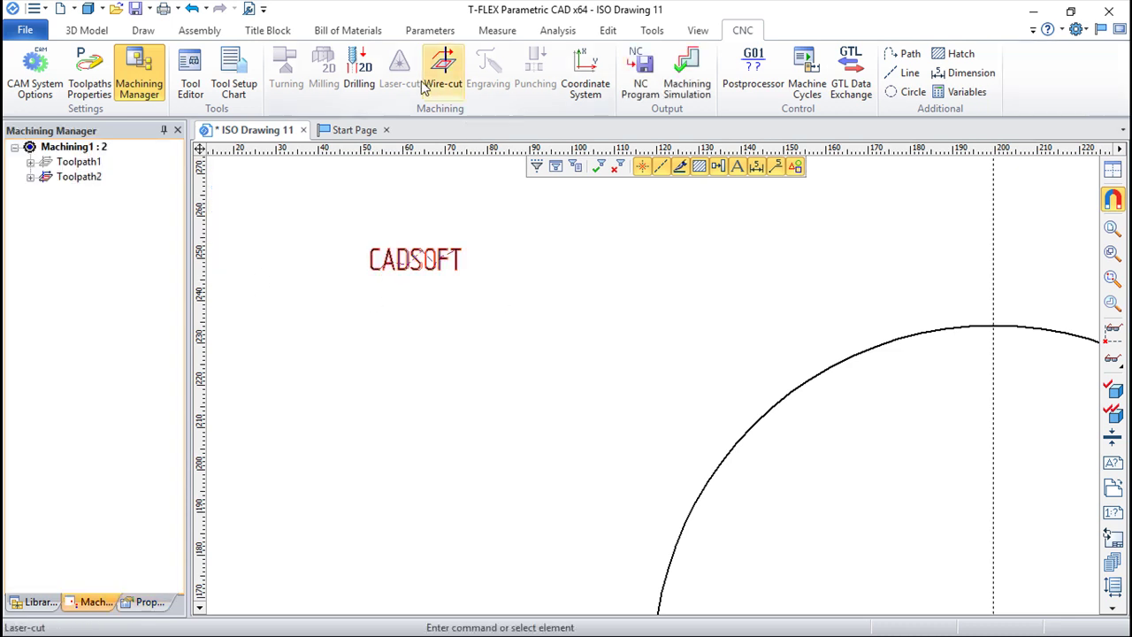
- Set up a wire-cut GOTO toolpath with the G00 and XY moving types
click(421, 109)
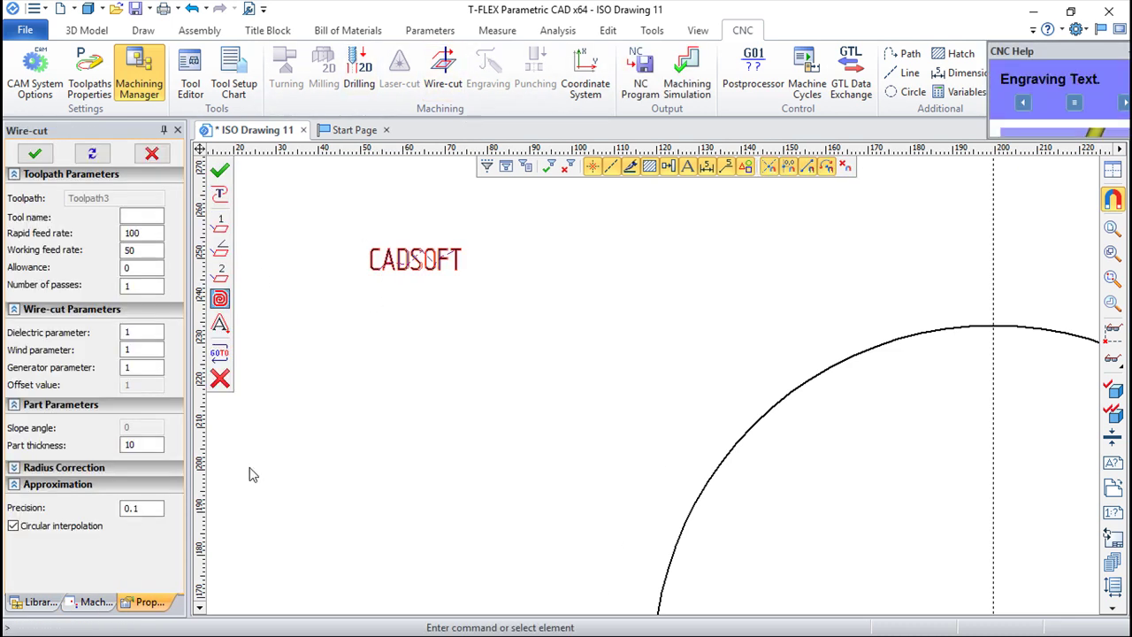
scroll(274, 453, down, 2)
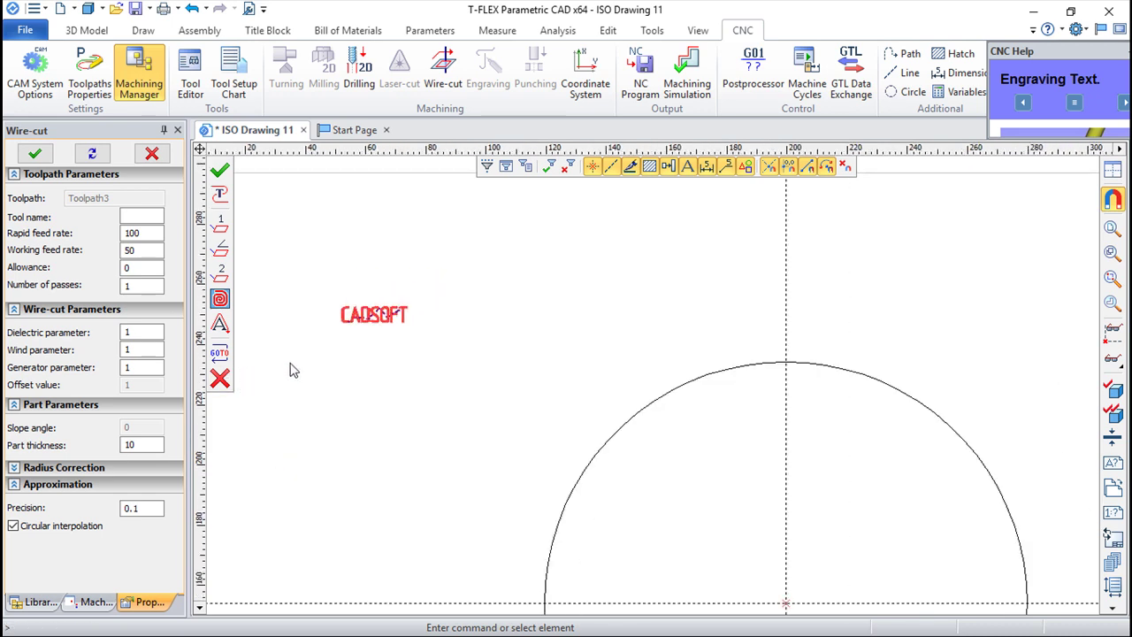
click(220, 355)
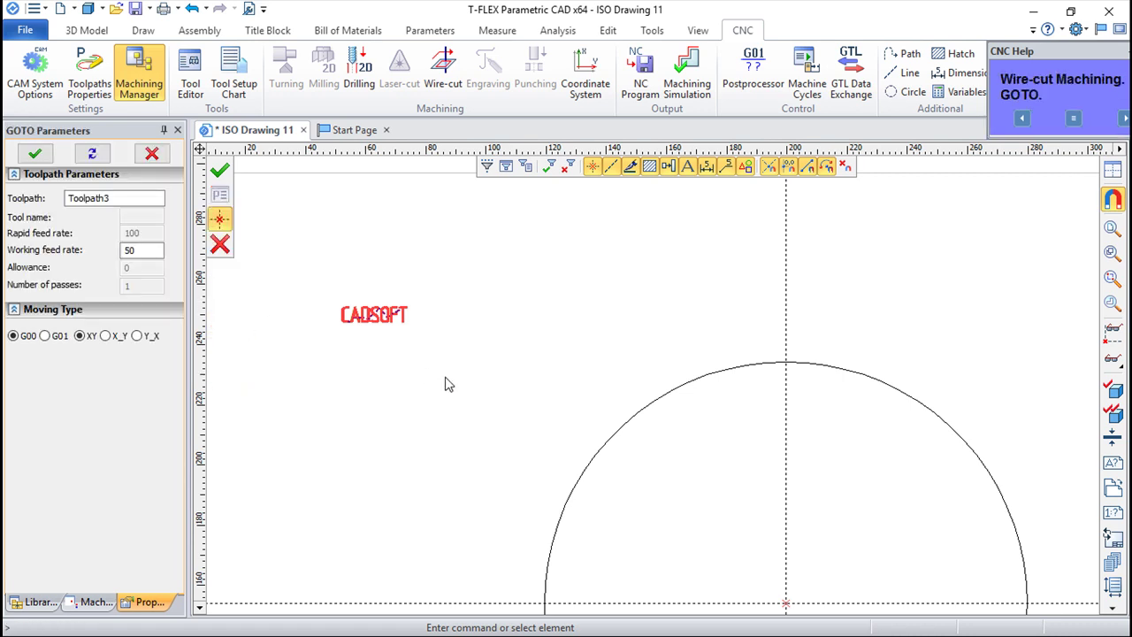
scroll(445, 384, down, 2)
mouse_move(650, 417)
middle_down()
mouse_move(604, 356)
mouse_move(475, 359)
middle_up()
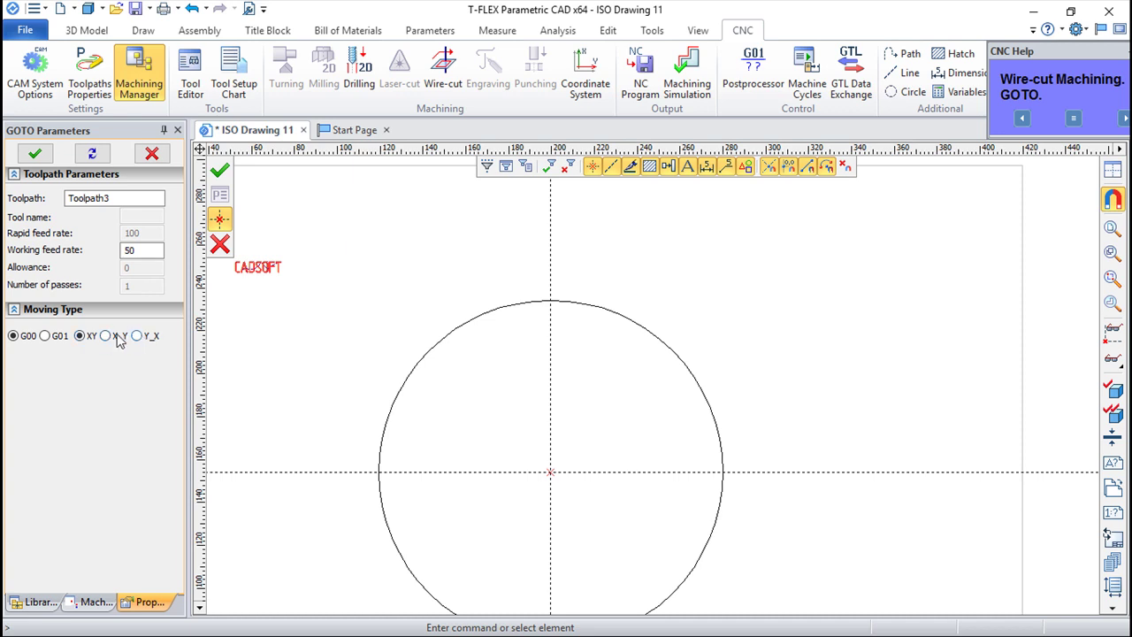
click(107, 338)
click(79, 337)
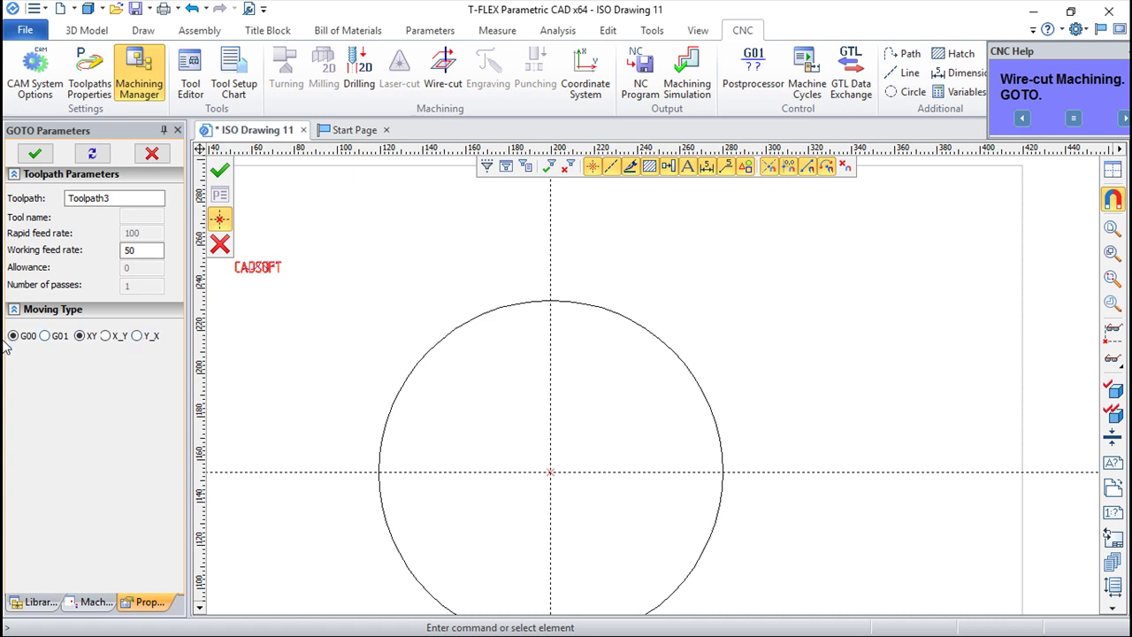
- Create the GOTO toolpath to the circle's centre node and check its NC code in the machining simulation
mouse_move(639, 465)
middle_down()
mouse_move(659, 432)
mouse_move(737, 379)
middle_up()
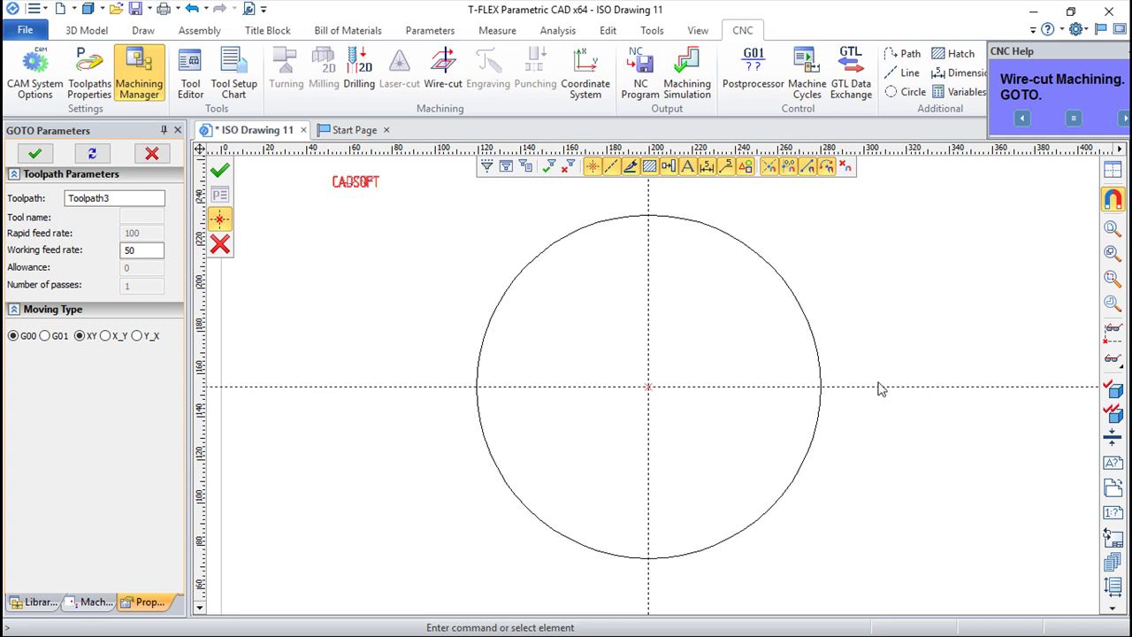
click(648, 387)
click(219, 170)
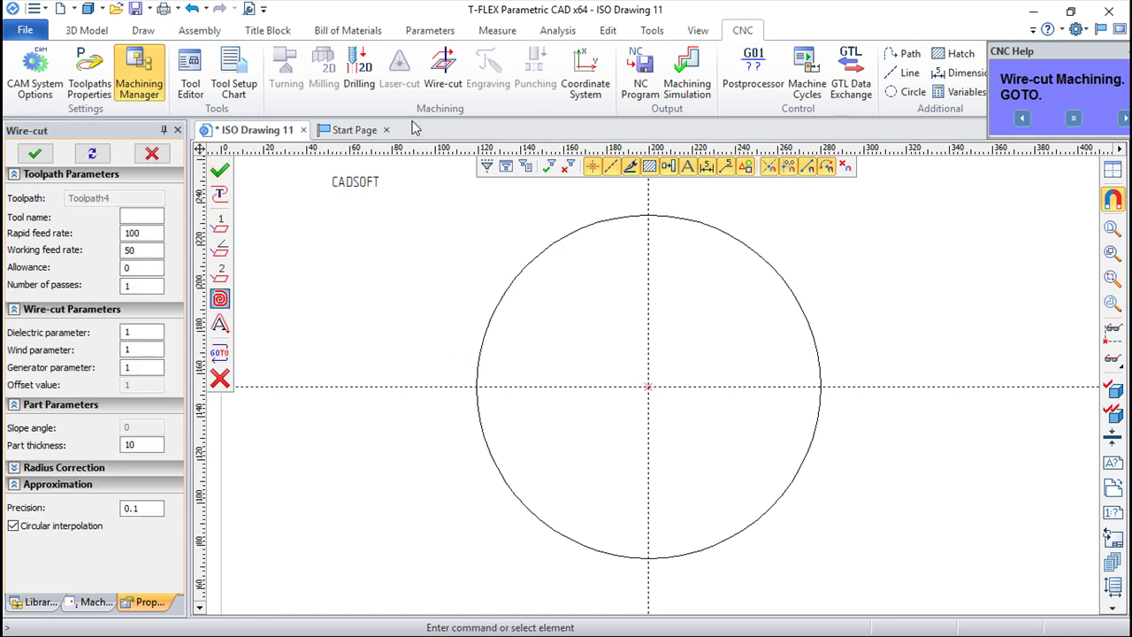
click(220, 170)
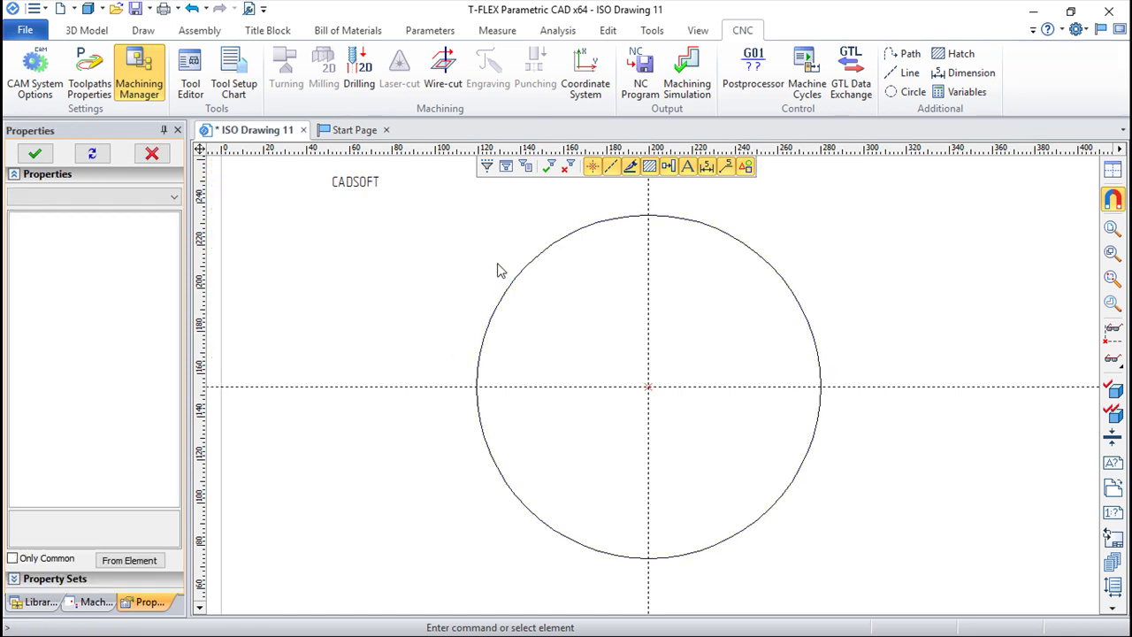
click(688, 79)
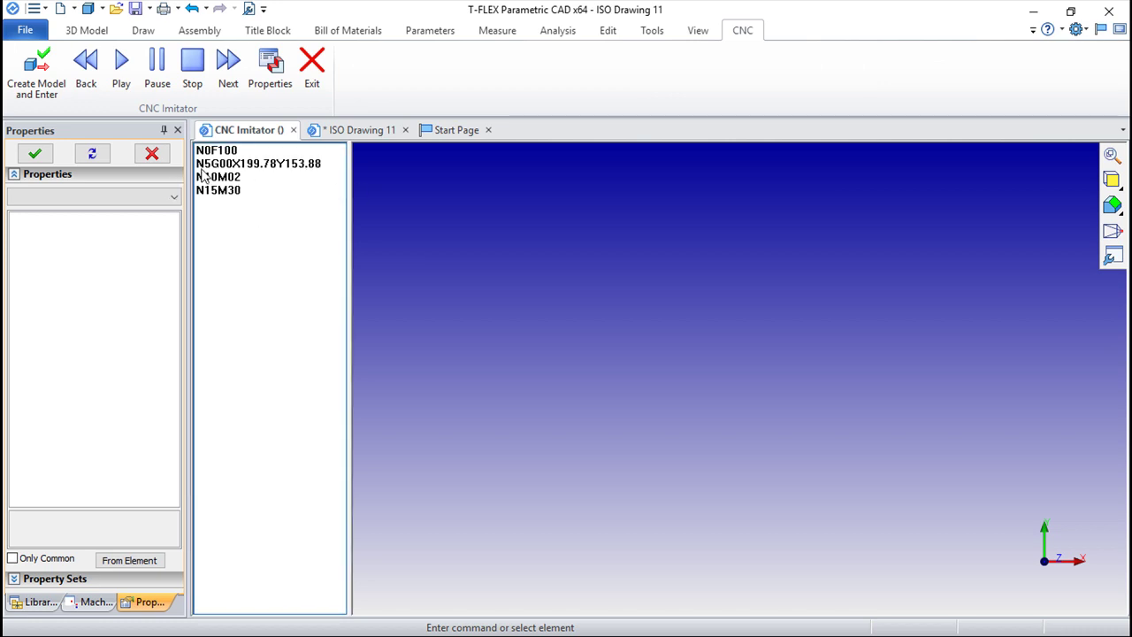
click(312, 74)
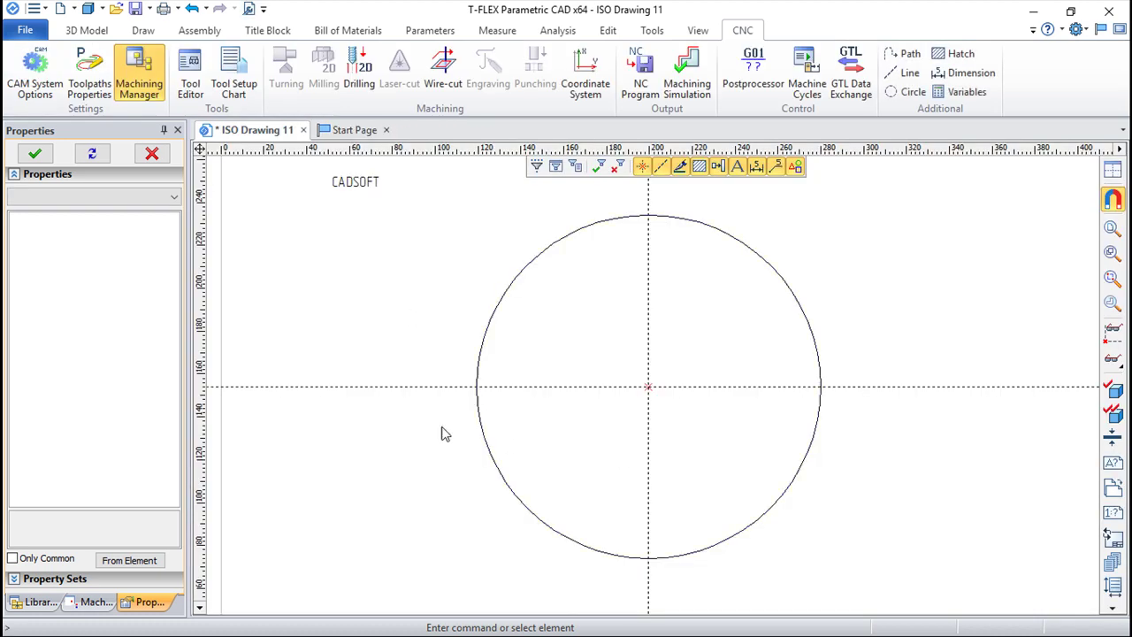
- Construct a vertical line at about X = 90, left of the circle, with a node where it crosses the horizontal centre line
scroll(433, 430, down, 1)
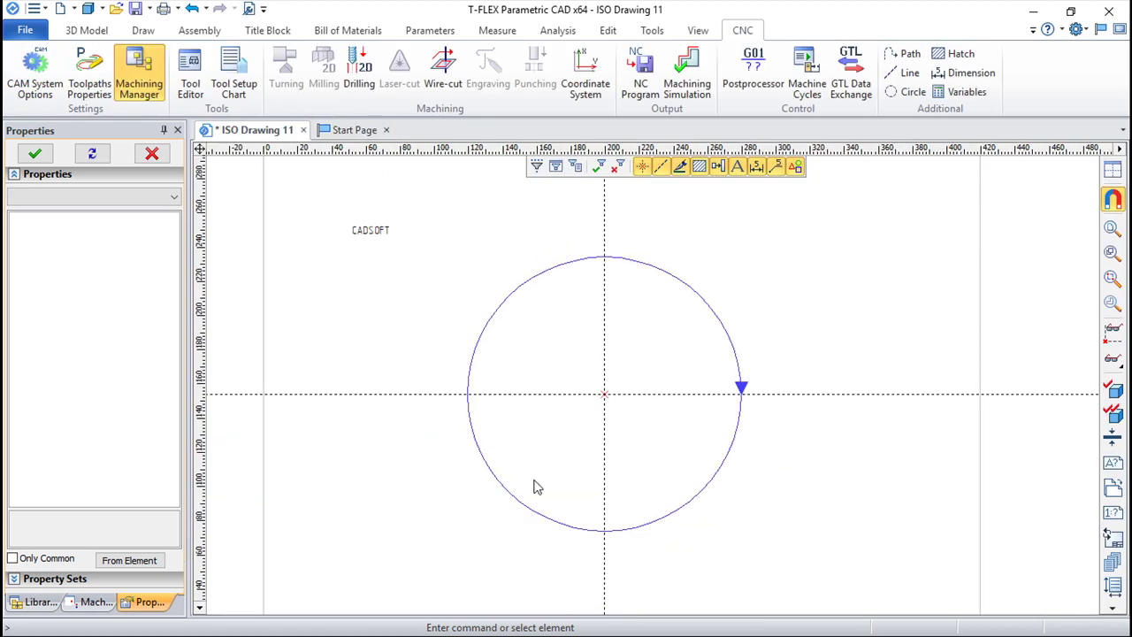
click(146, 32)
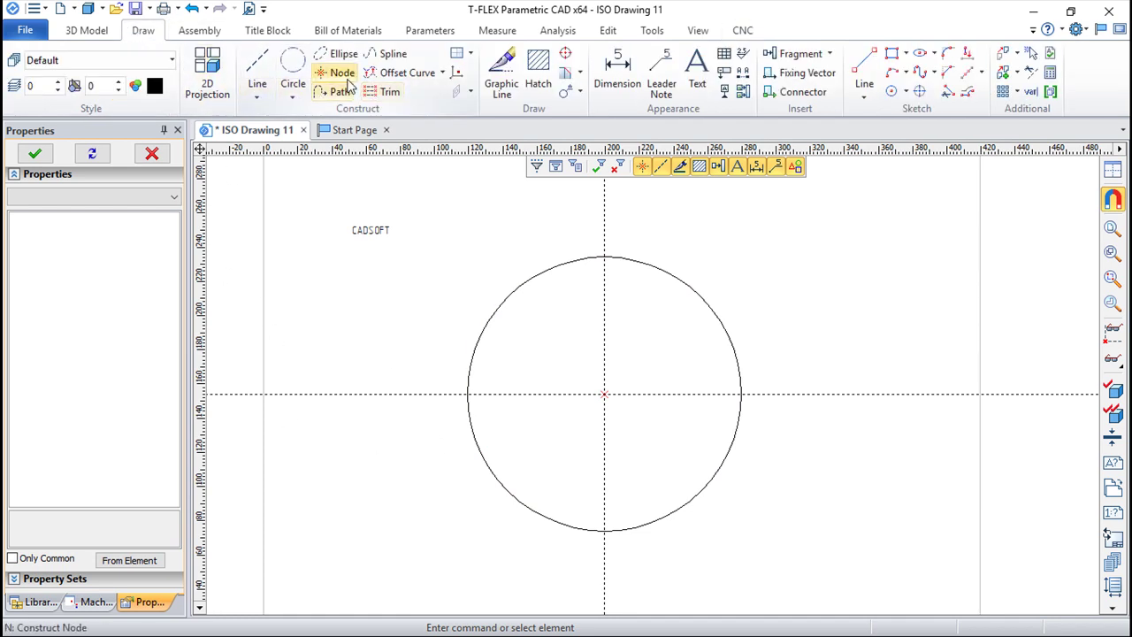
click(255, 71)
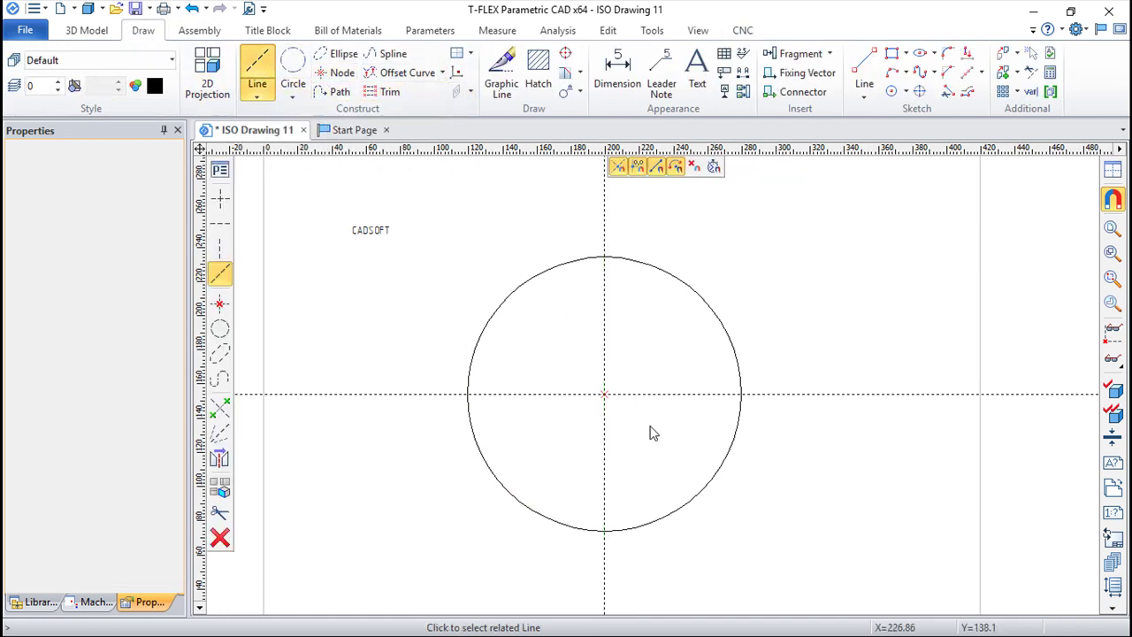
click(606, 455)
click(419, 460)
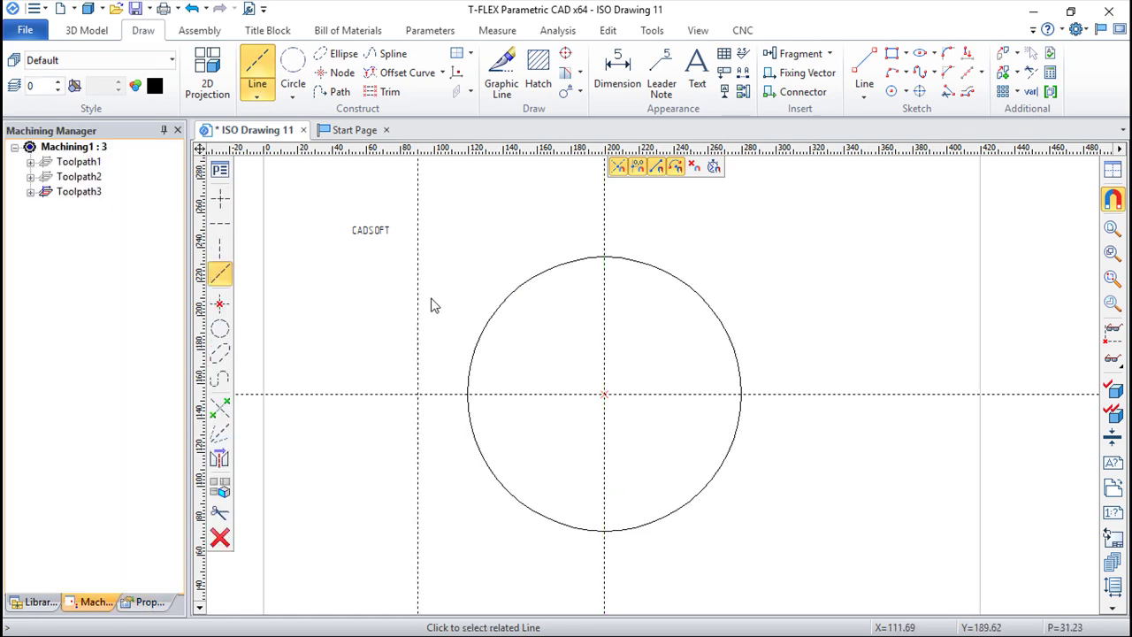
click(338, 73)
click(417, 395)
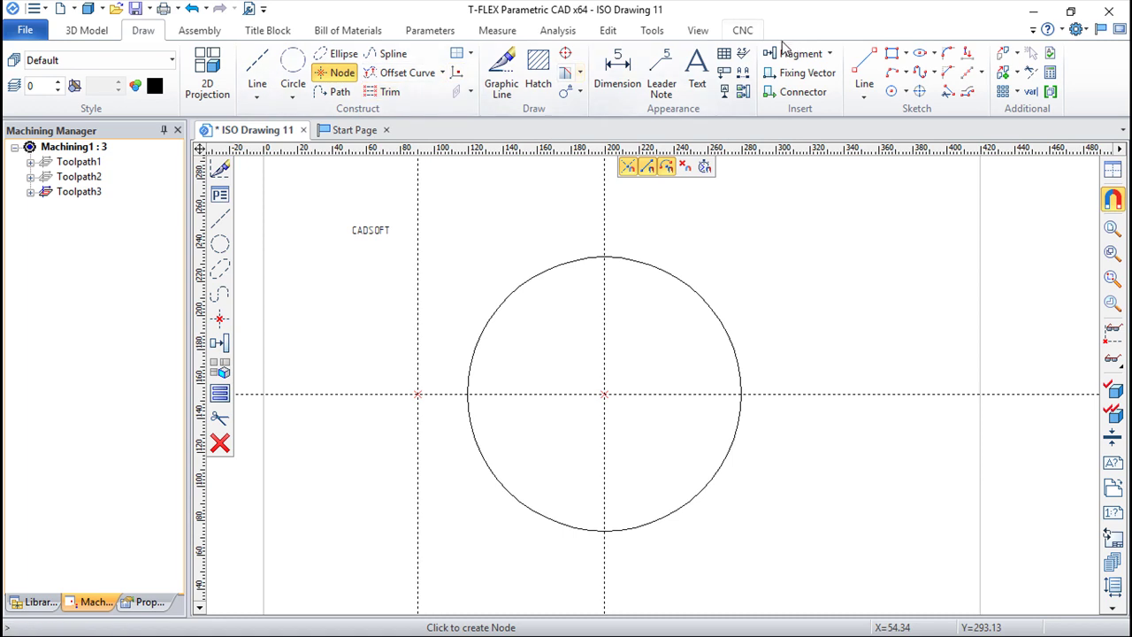
- Create a second wire-cut GOTO toolpath to the new node left of the circle, using G00 and XY movement
click(742, 30)
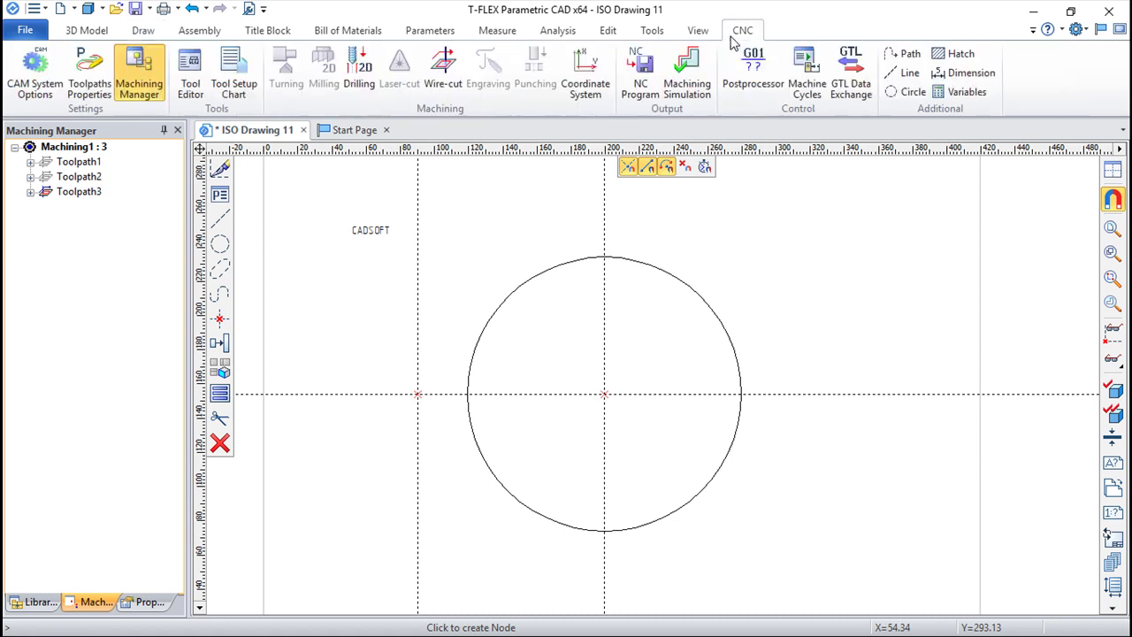
click(436, 71)
click(220, 354)
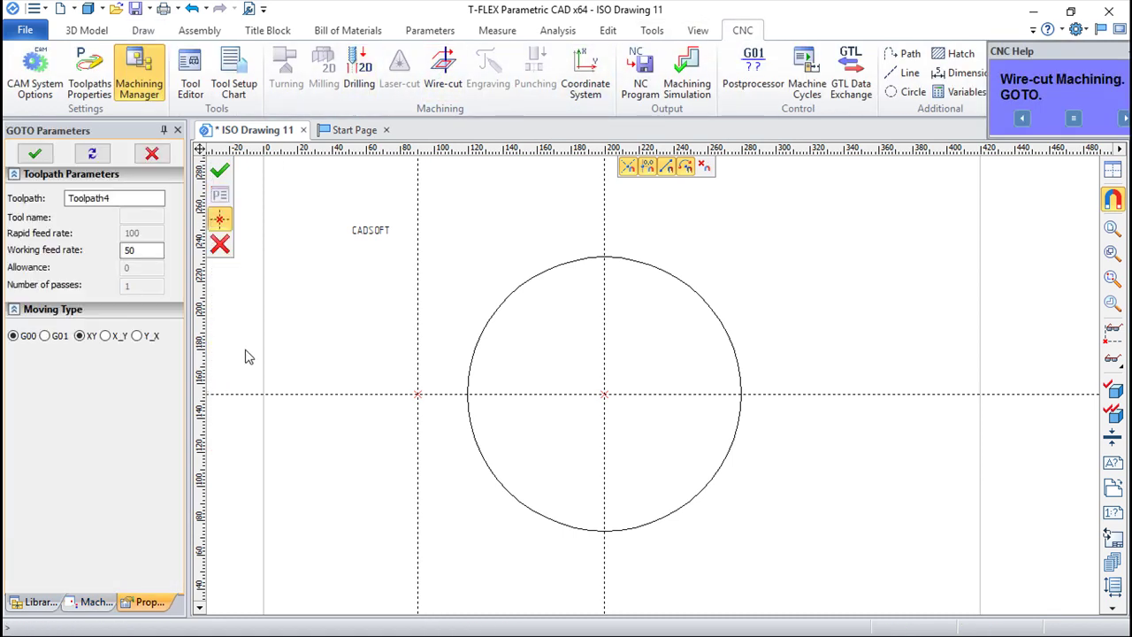
click(417, 395)
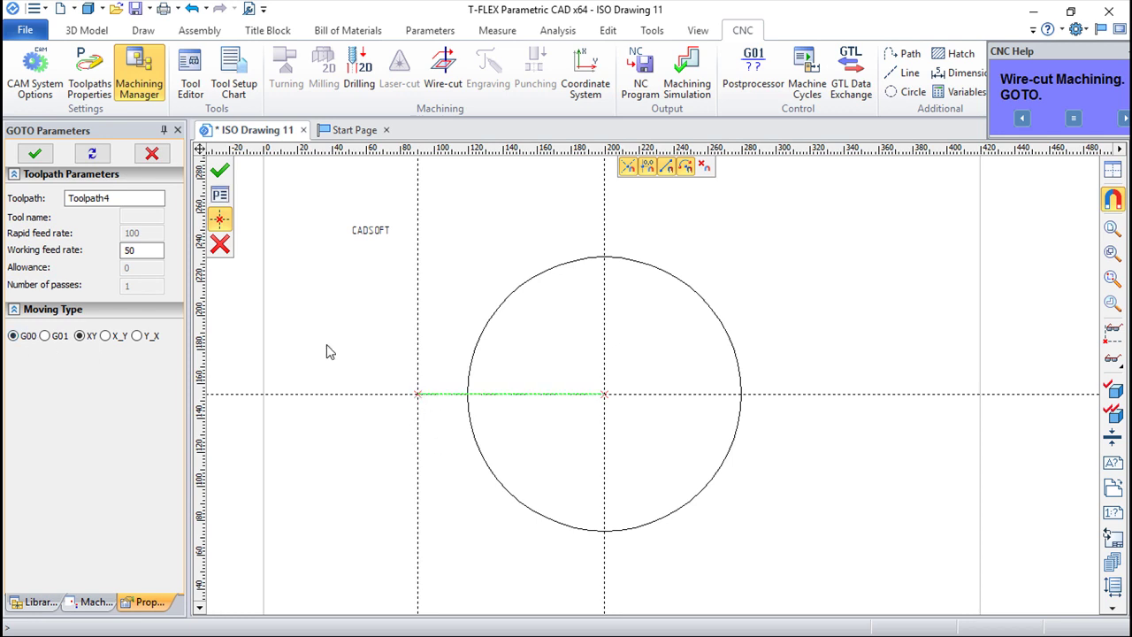
click(219, 169)
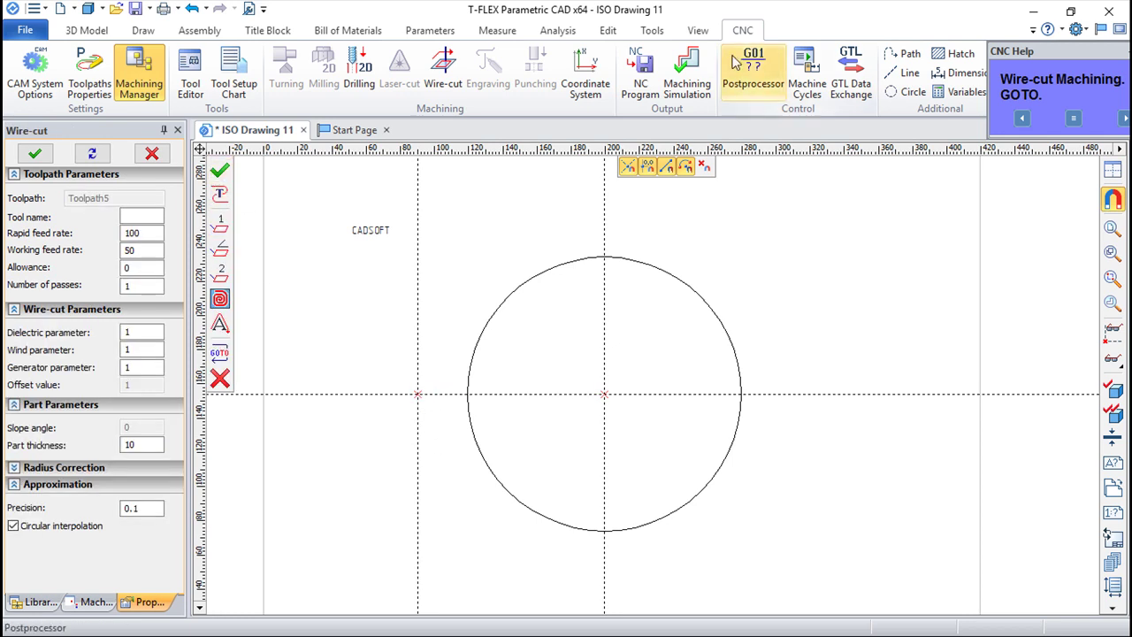
- Play the machining simulation of the second GOTO toolpath, review its NC code and exit the simulation
click(689, 81)
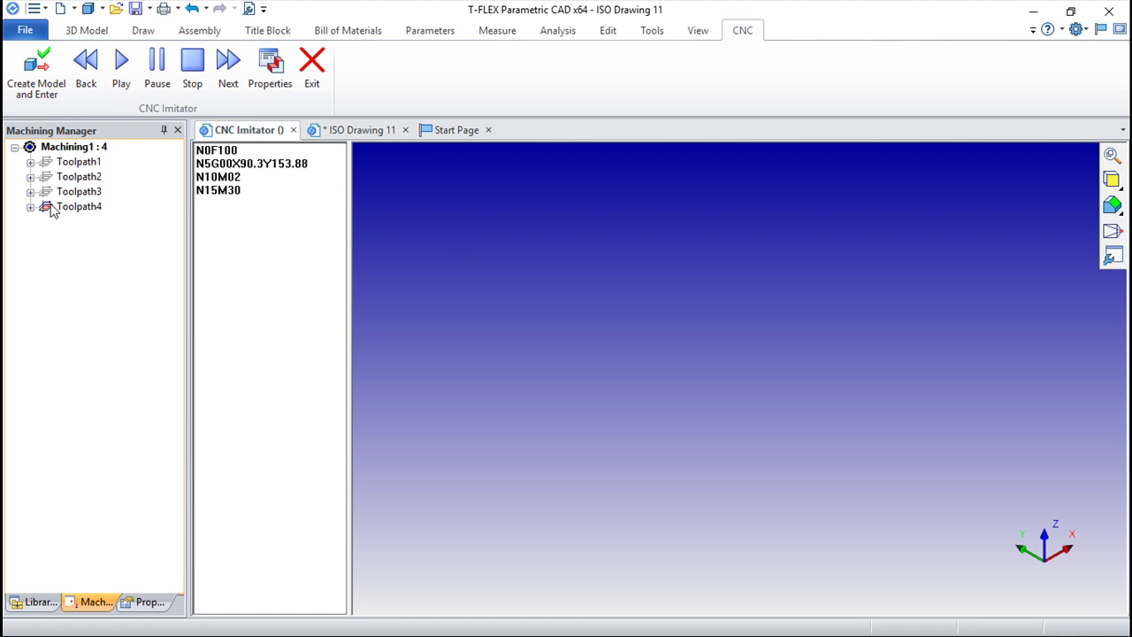
click(75, 210)
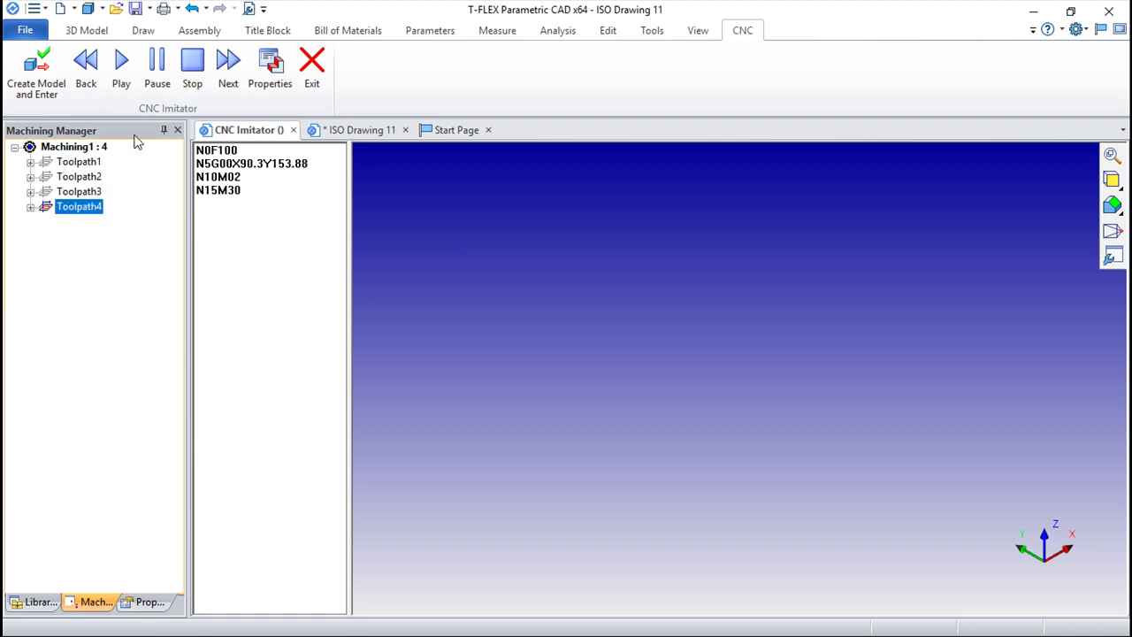
click(121, 69)
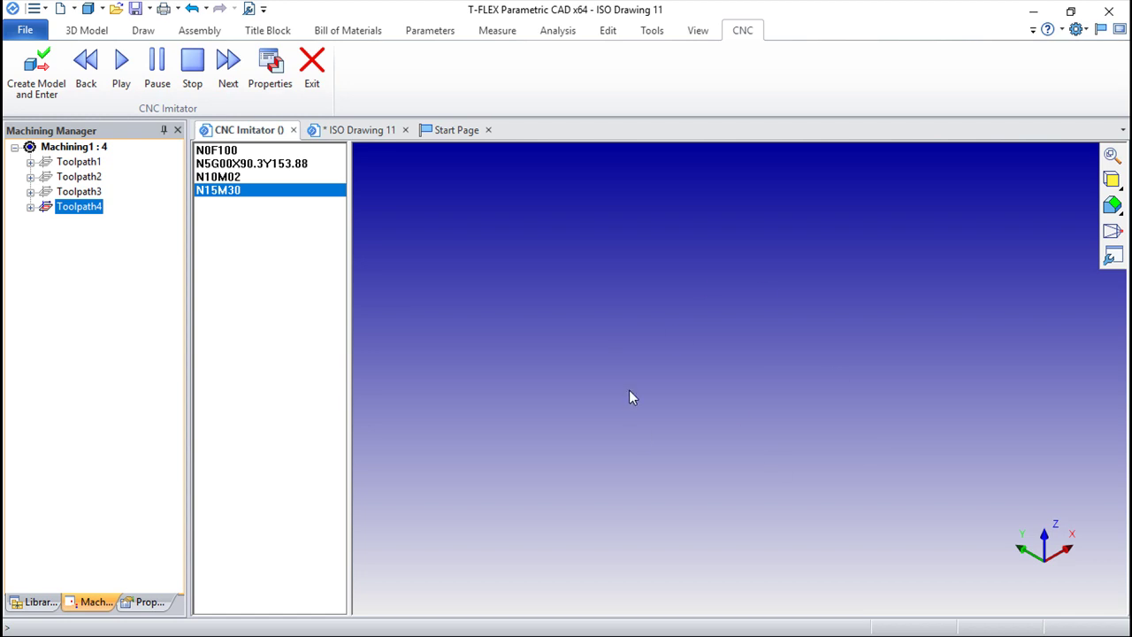
click(314, 78)
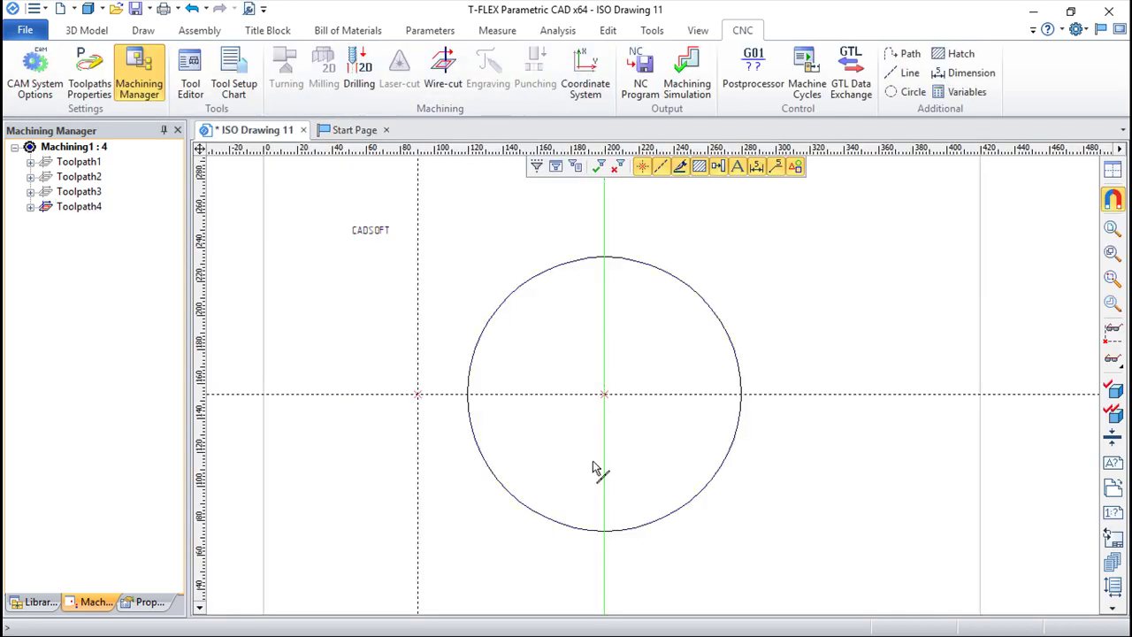
scroll(433, 401, up, 3)
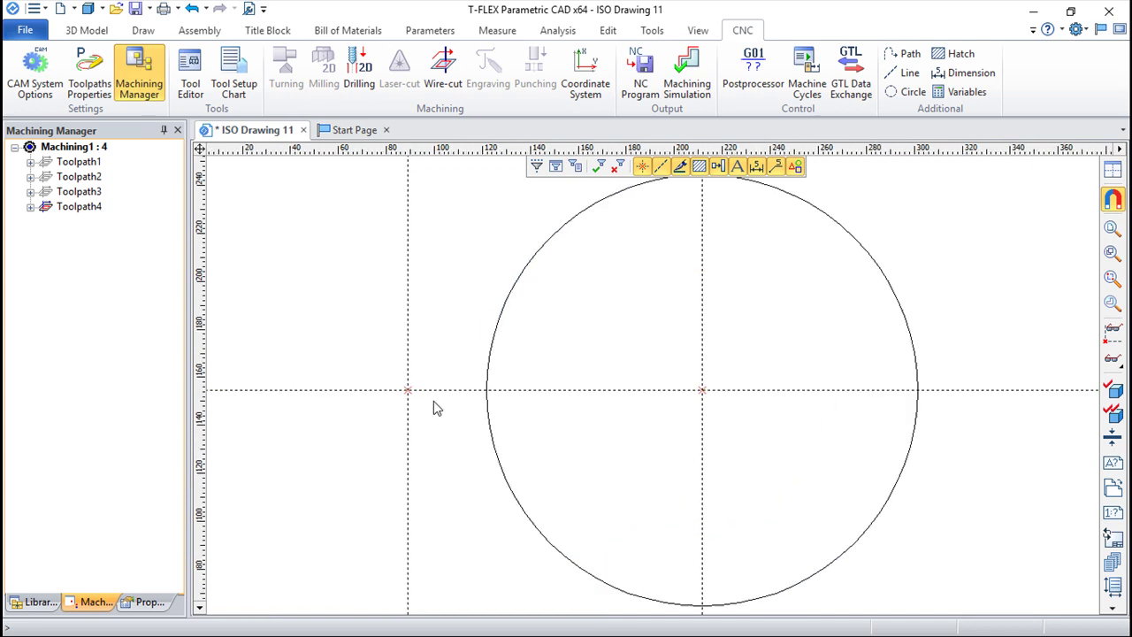
click(71, 209)
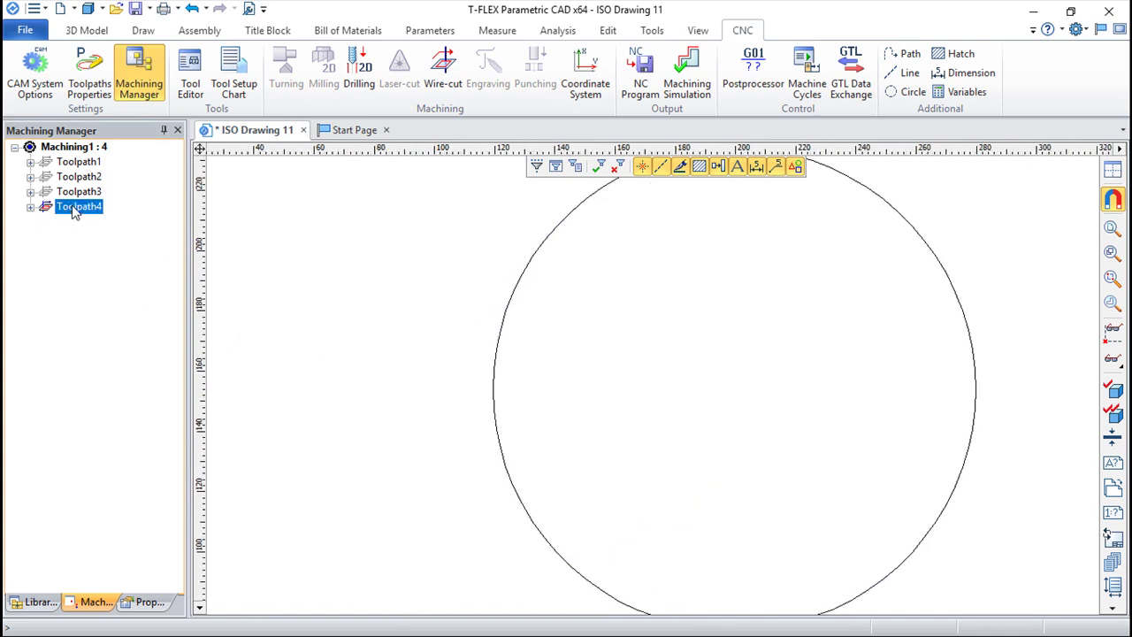
scroll(325, 345, down, 3)
middle_drag(410, 427, 507, 515)
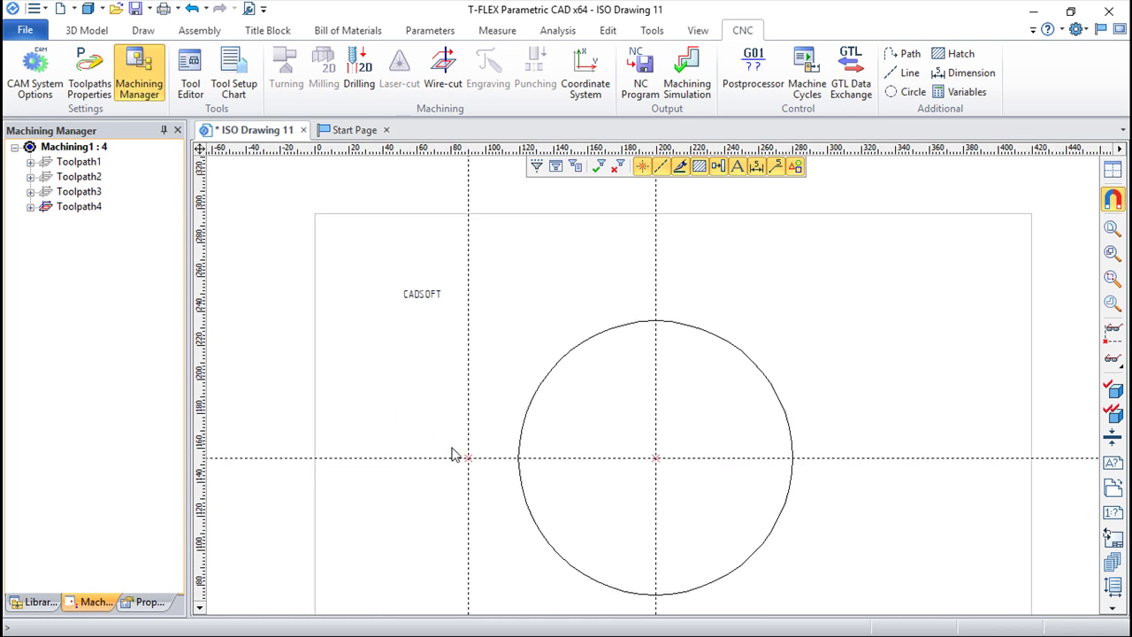
click(469, 458)
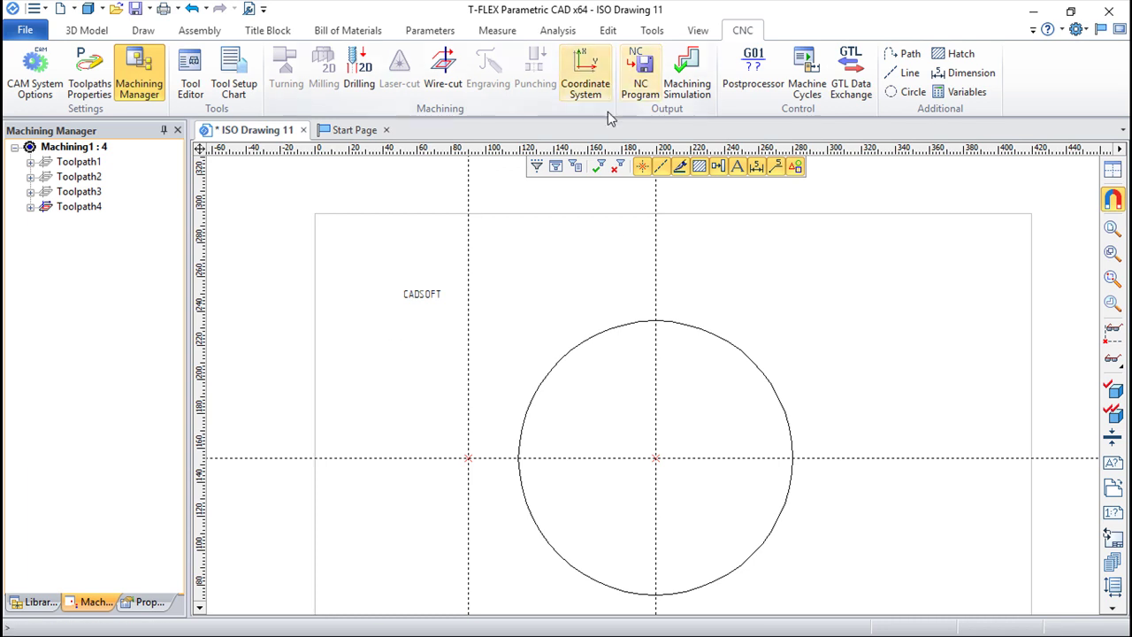
- Start a new wire-cut machining toolpath
click(442, 79)
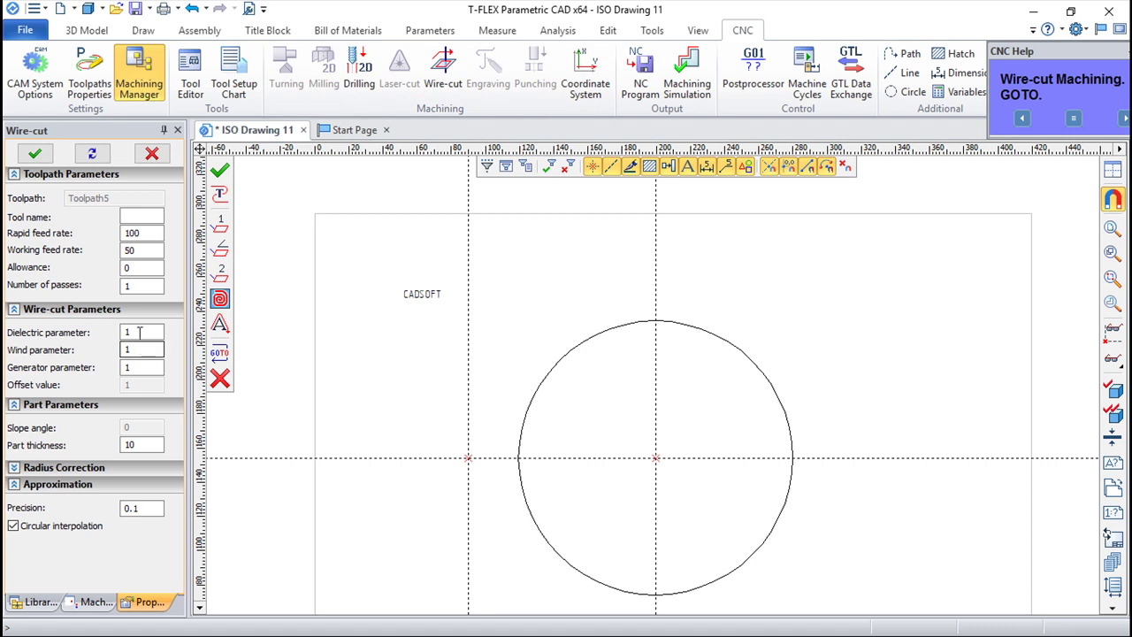